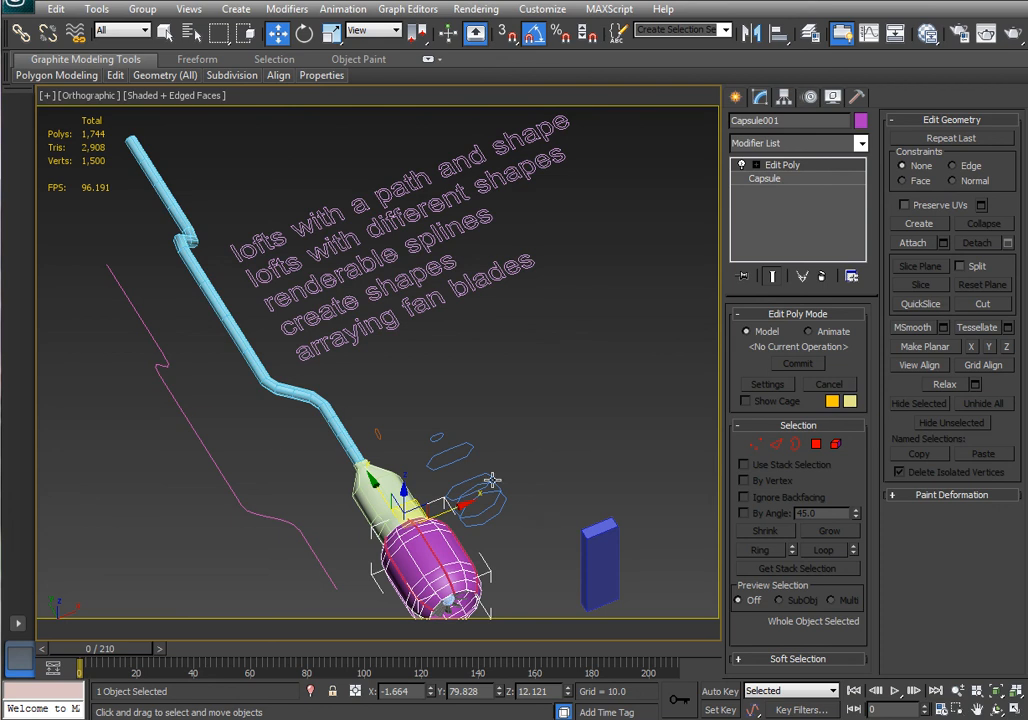
# Select the fan hub sphere inside the nacelle and rotate it 90 degrees about X.
pyautogui.scroll(6, 535, 565)
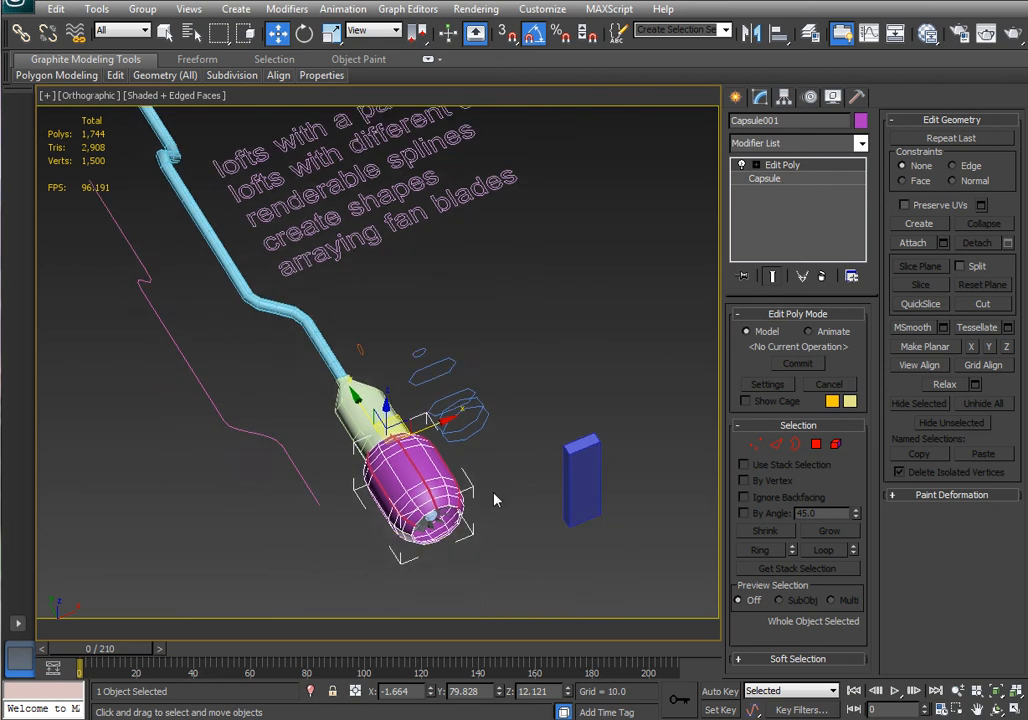
pyautogui.keyDown('alt'); pyautogui.moveTo(535, 545); pyautogui.dragTo(380, 445, button='middle'); pyautogui.keyUp('alt')
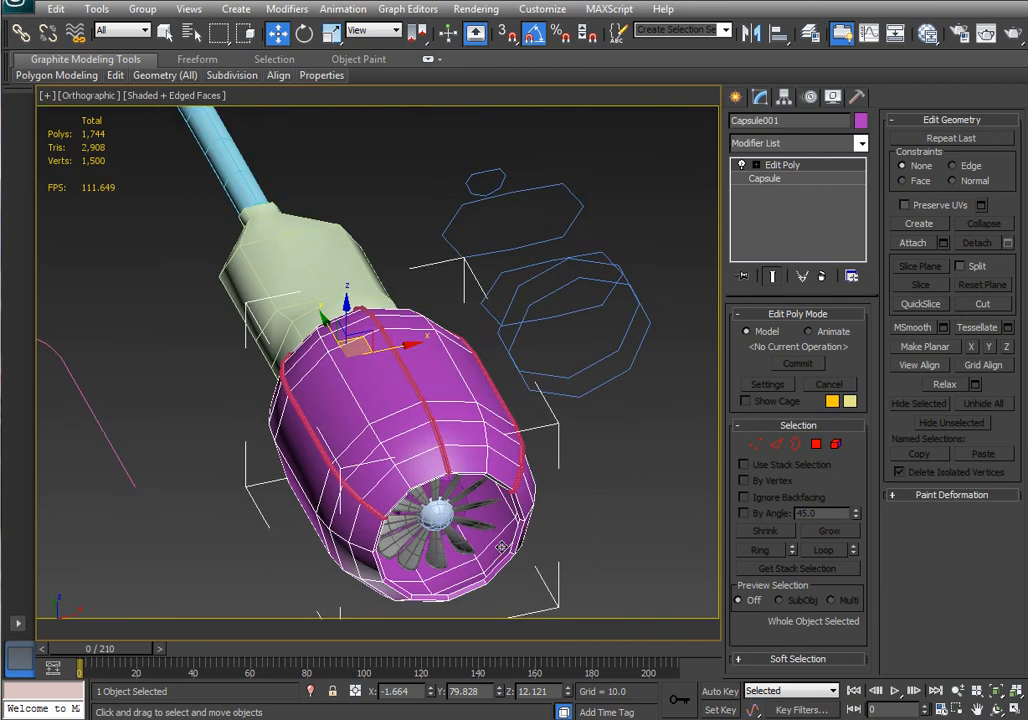
pyautogui.click(443, 522)
pyautogui.click(441, 520)
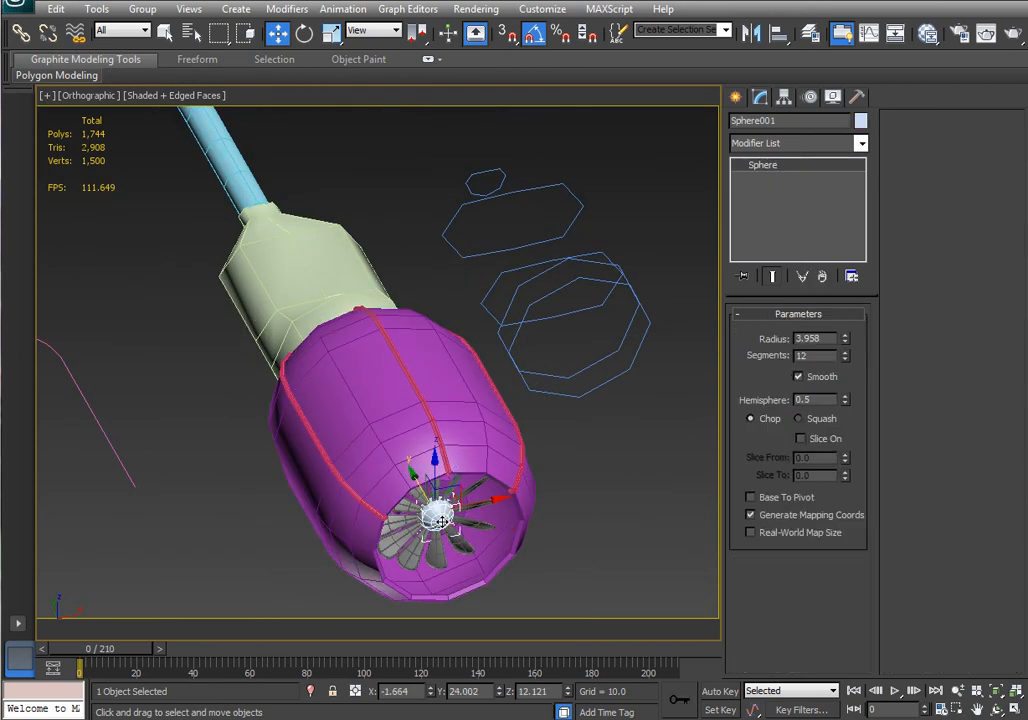
pyautogui.press('e')
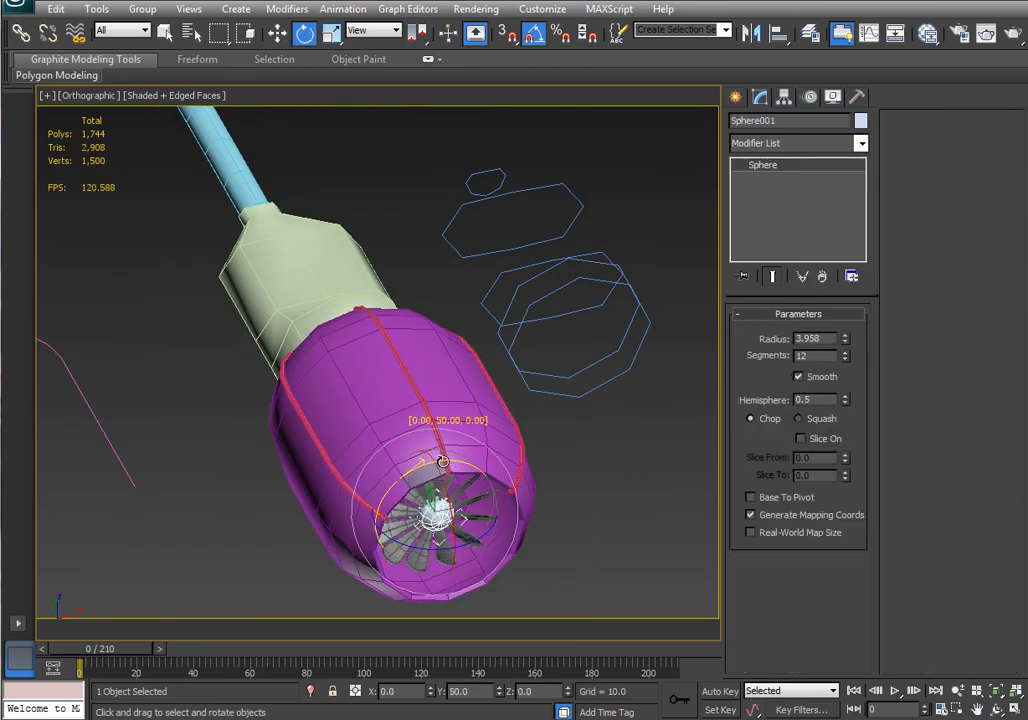
pyautogui.moveTo(443, 461); pyautogui.dragTo(371, 483)
pyautogui.scroll(-4, 493, 505)
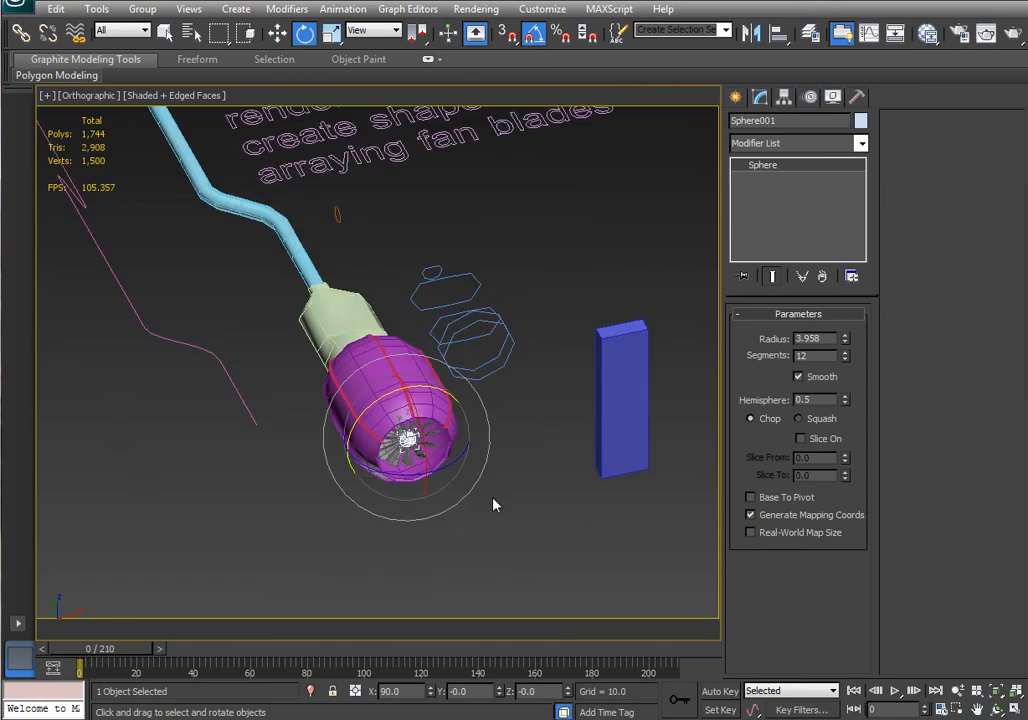
pyautogui.moveTo(524, 460); pyautogui.dragTo(545, 607, button='middle')
pyautogui.scroll(-3, 535, 518)
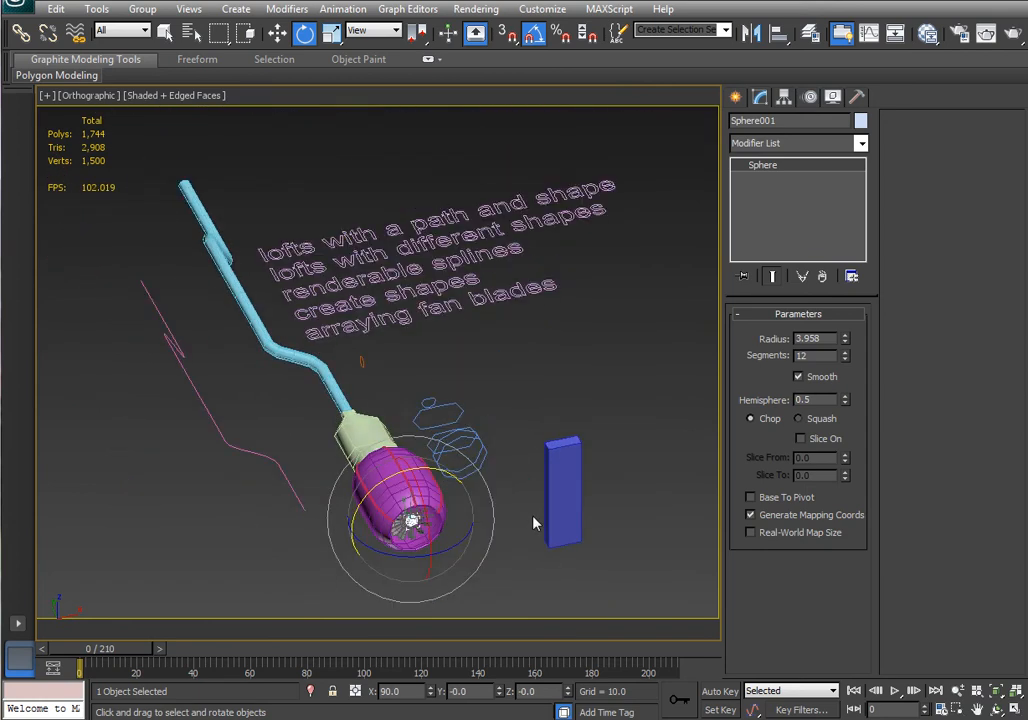
pyautogui.moveTo(530, 538); pyautogui.dragTo(541, 525, button='middle')
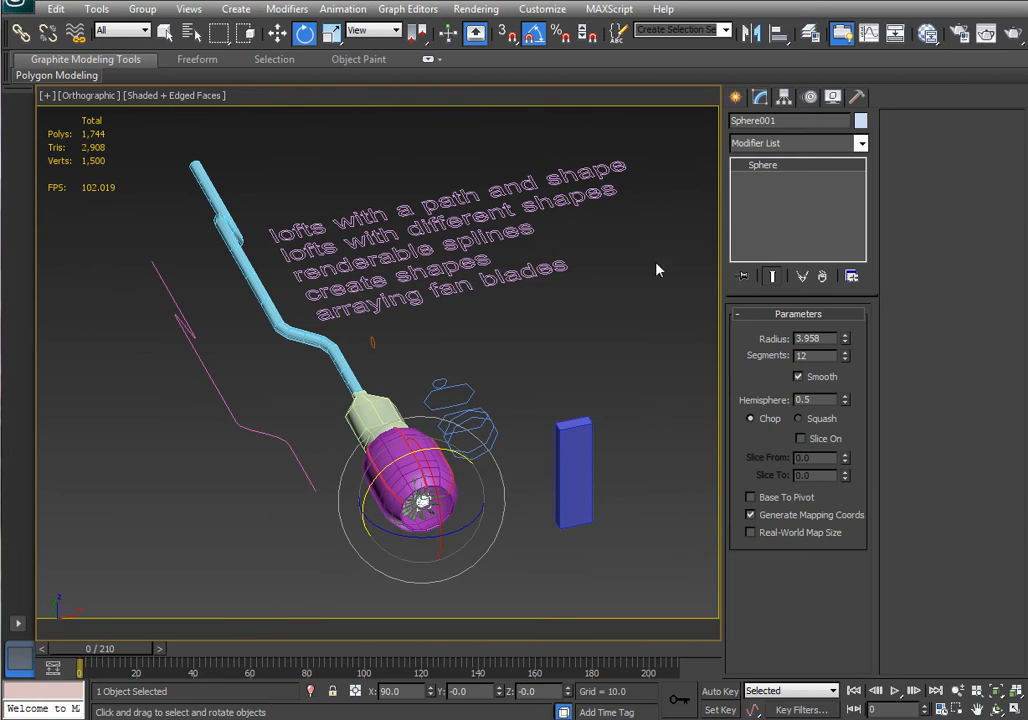
# Draw a four-point line spline in the Top view beside the nacelle: right, diagonally up, then straight up.
pyautogui.click(737, 96)
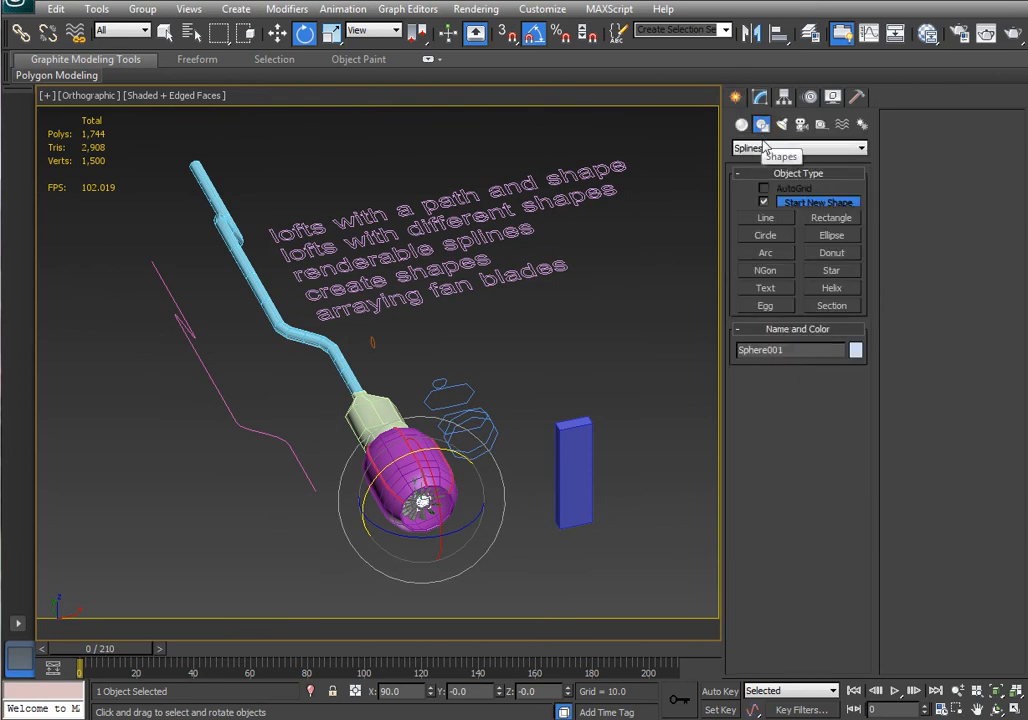
pyautogui.click(766, 218)
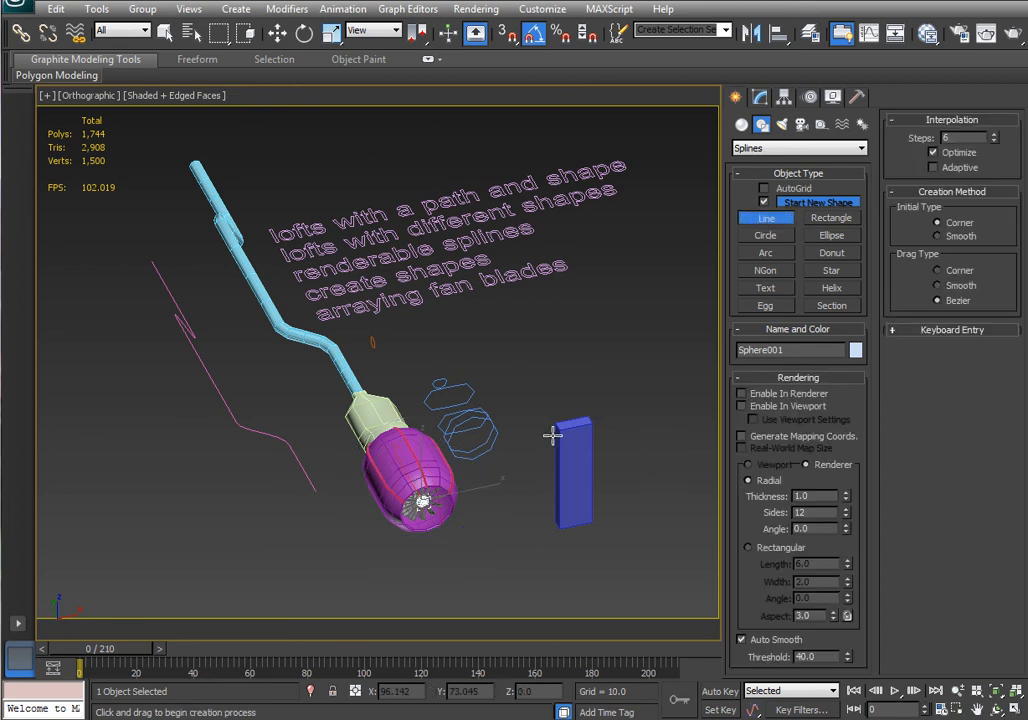
pyautogui.press('t')
pyautogui.press('z')
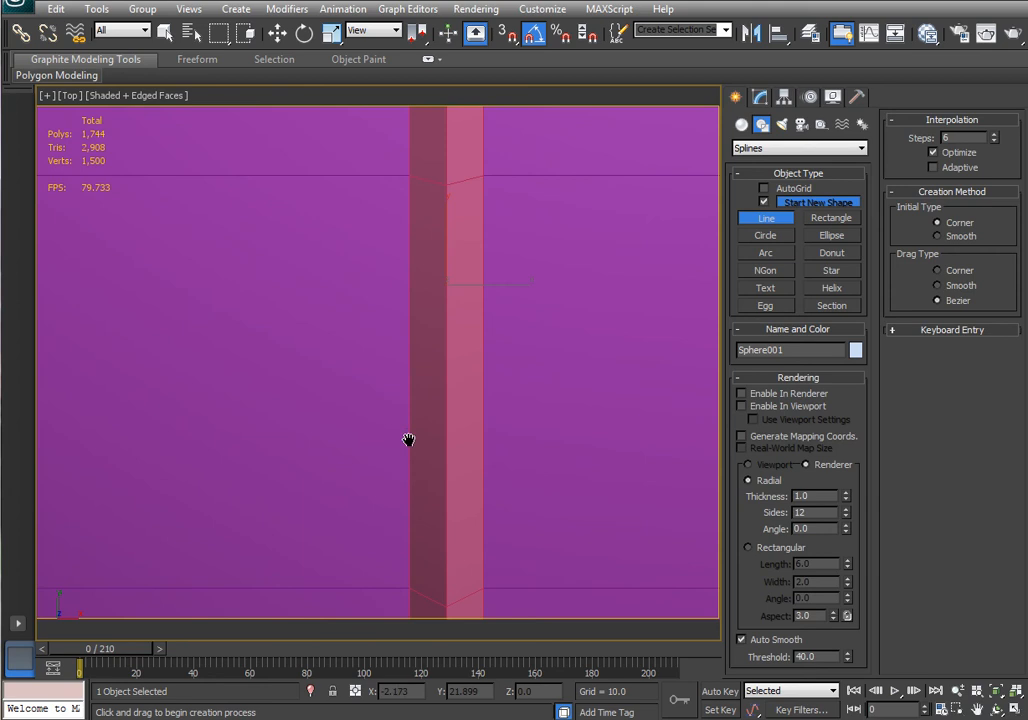
pyautogui.scroll(-9, 408, 440)
pyautogui.moveTo(497, 349); pyautogui.dragTo(483, 535, button='middle')
pyautogui.scroll(-2, 483, 534)
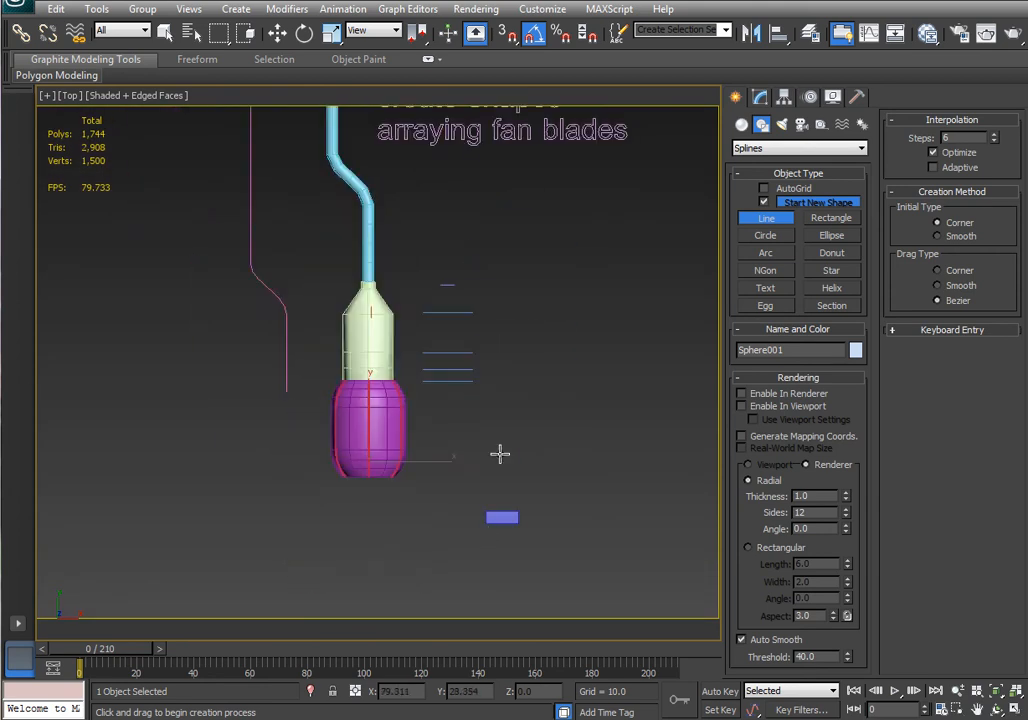
pyautogui.moveTo(500, 454); pyautogui.dragTo(500, 569, button='middle')
pyautogui.scroll(3, 443, 489)
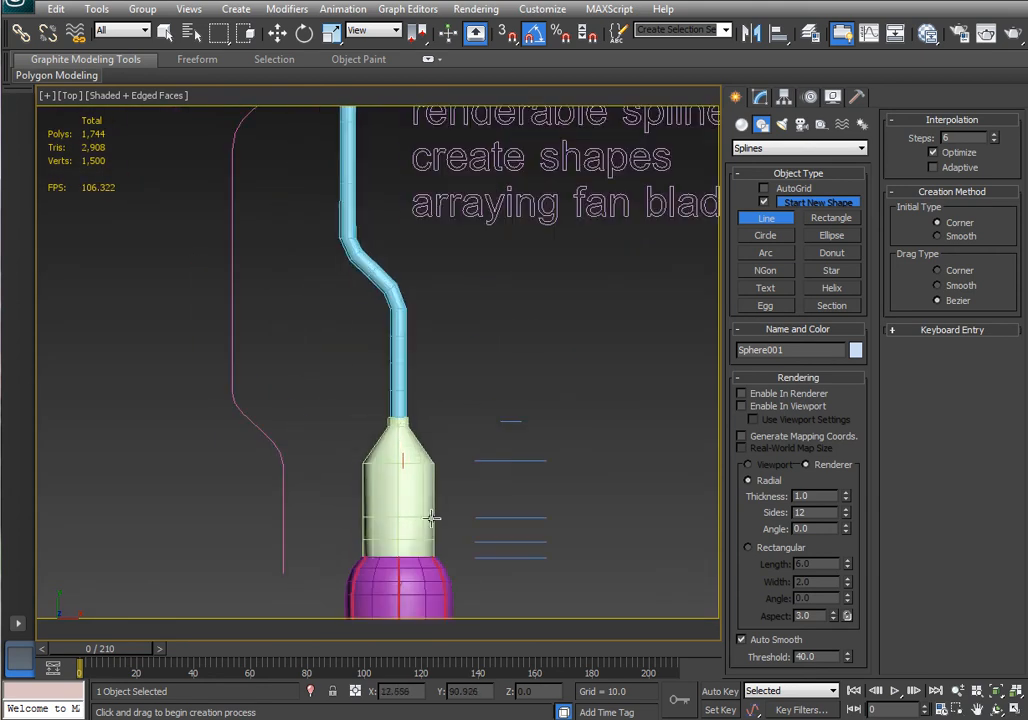
pyautogui.click(453, 598)
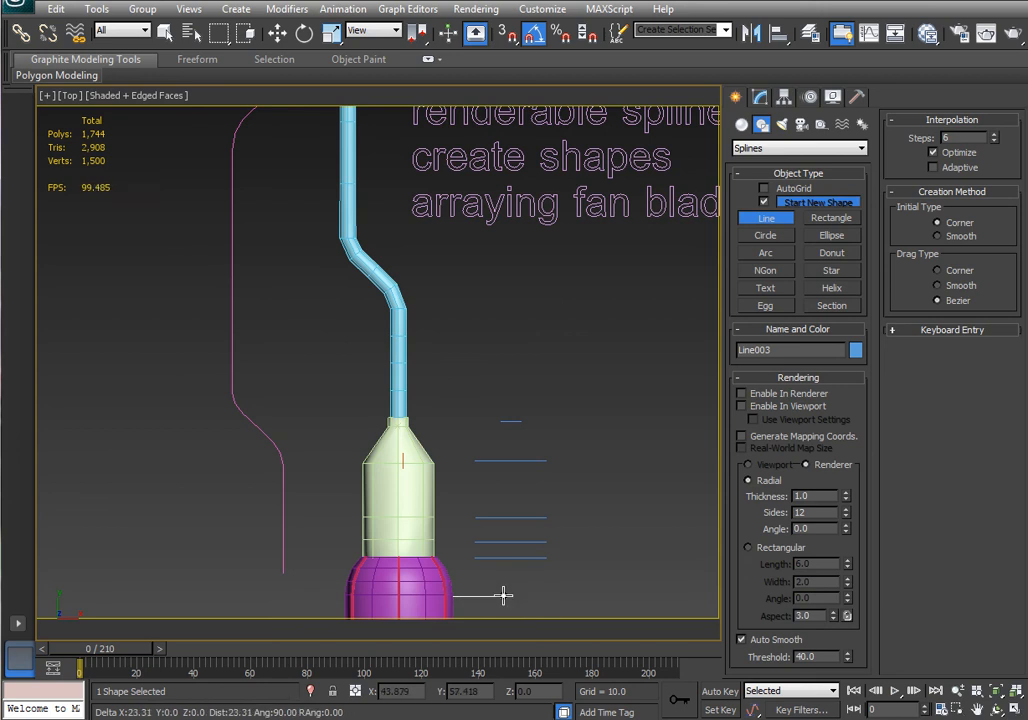
pyautogui.click(503, 596)
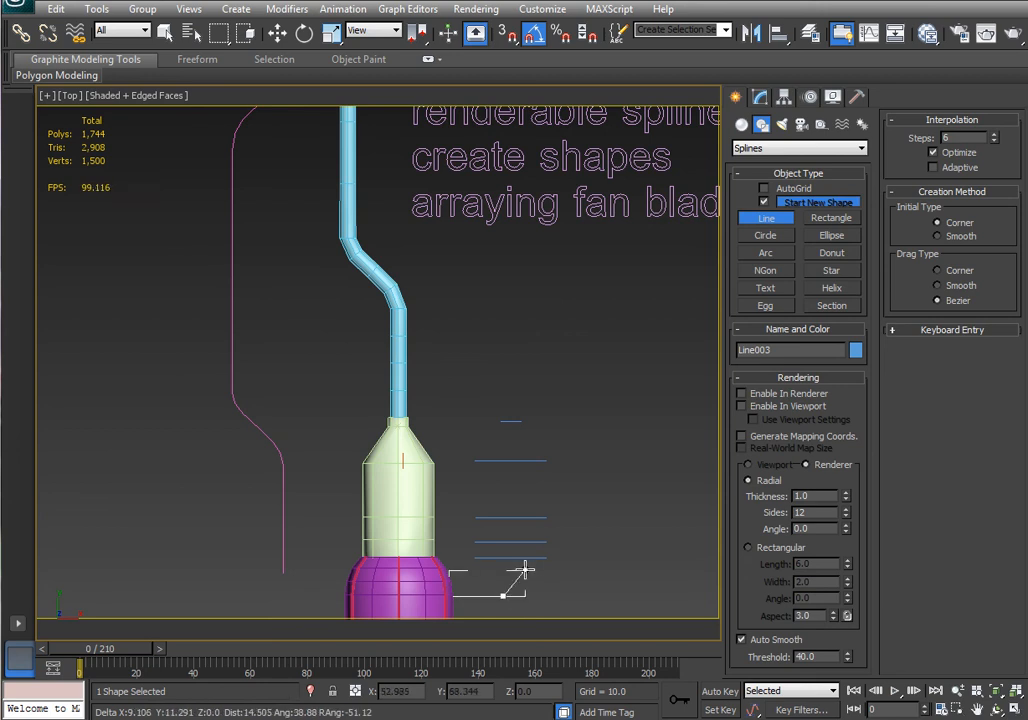
pyautogui.click(568, 529)
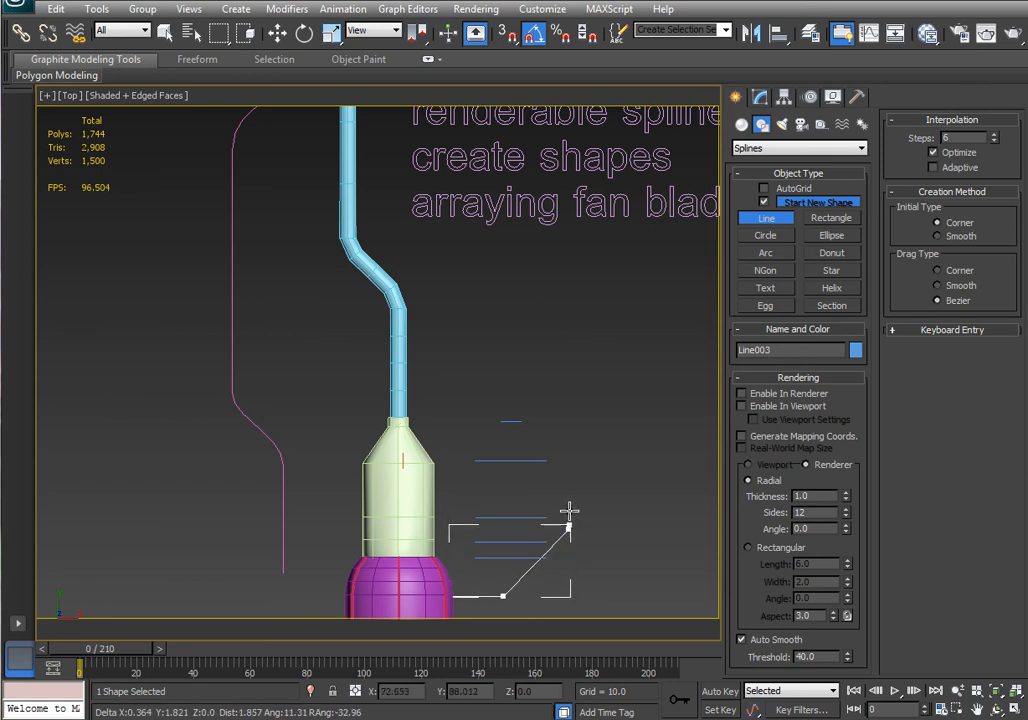
pyautogui.click(568, 298)
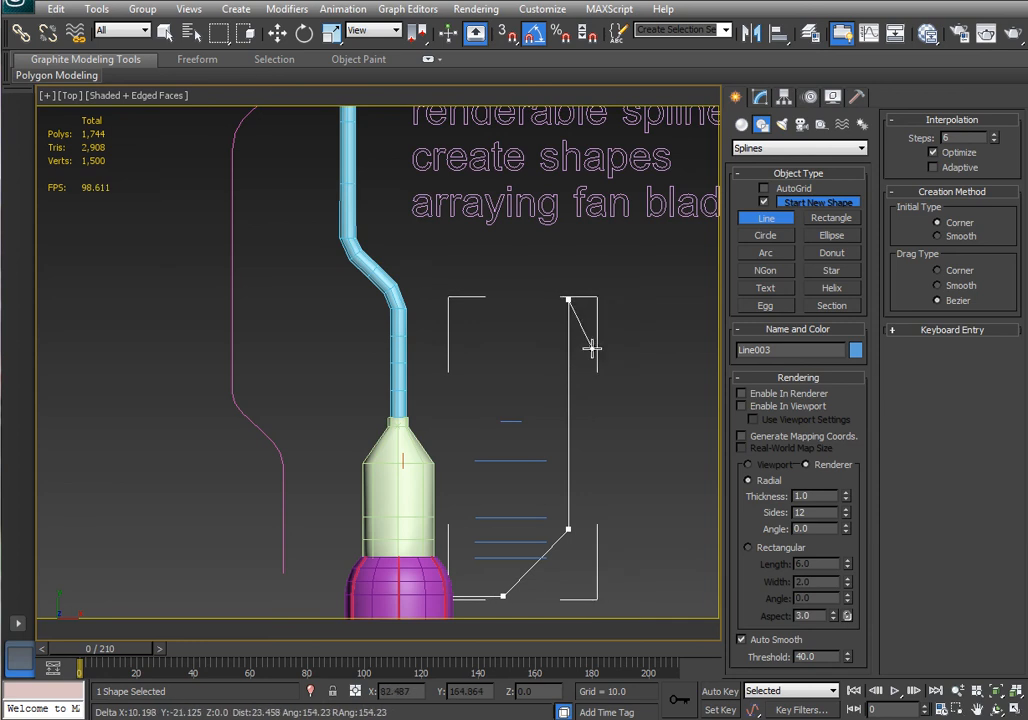
pyautogui.rightClick(625, 305)
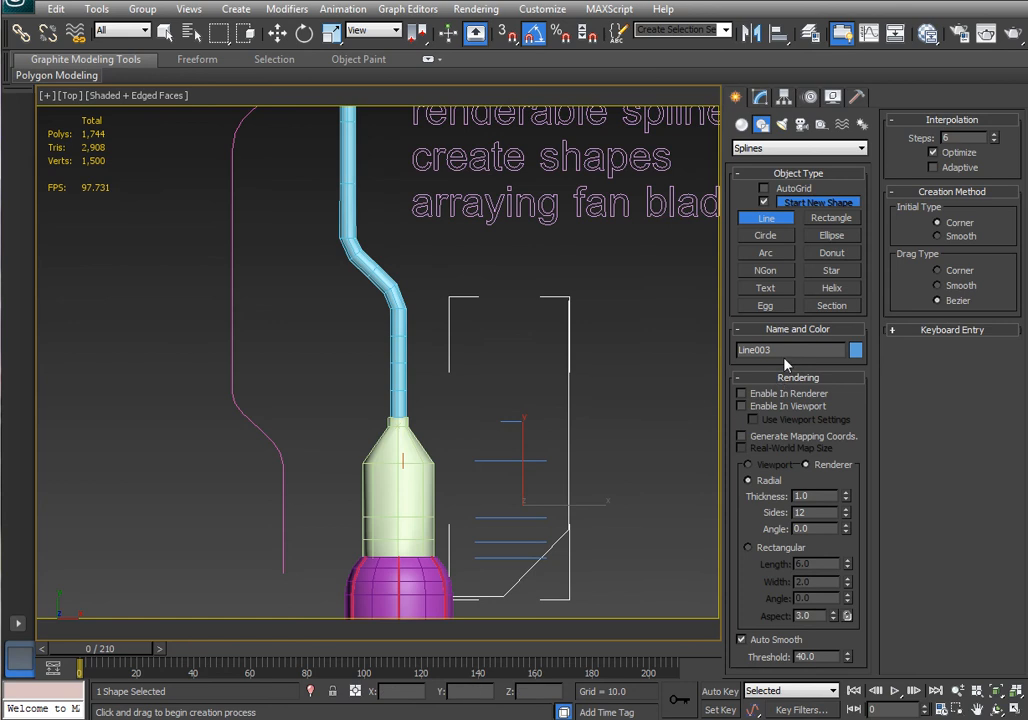
# Draw a small ellipse about 7.3 by 16.8 units beside the new line.
pyautogui.click(833, 237)
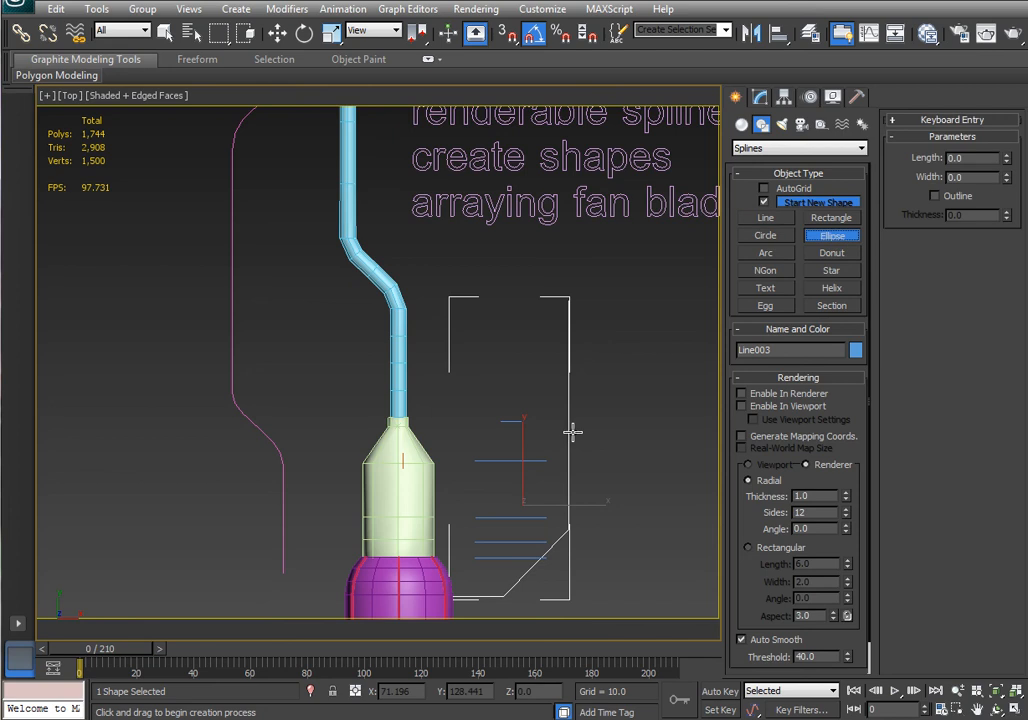
pyautogui.moveTo(603, 383); pyautogui.dragTo(641, 369)
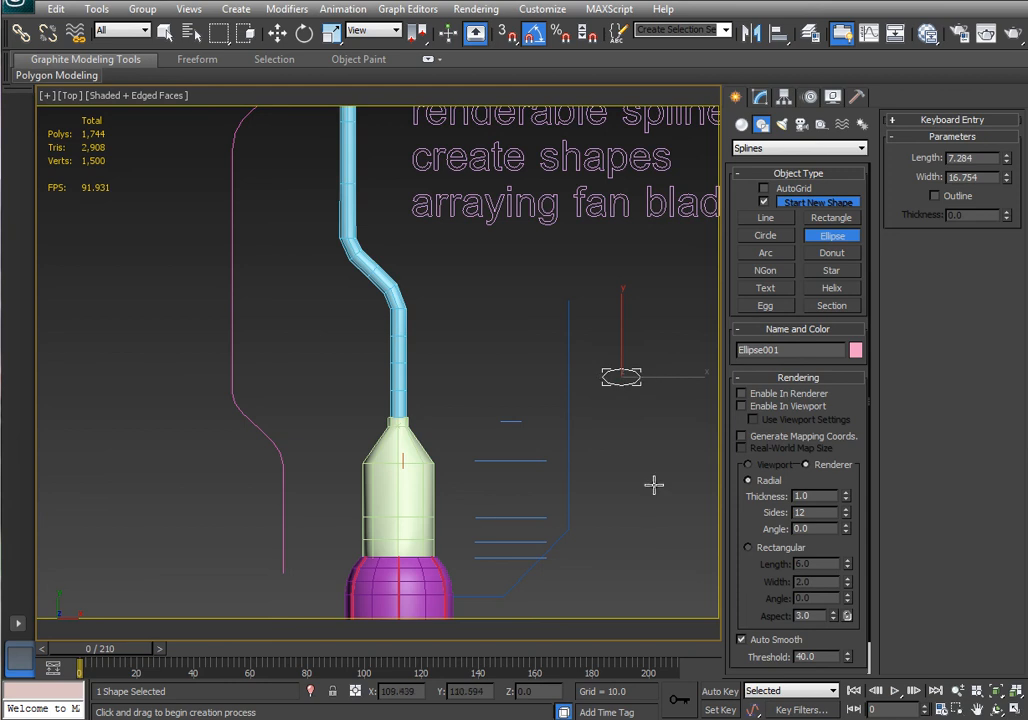
pyautogui.click(277, 33)
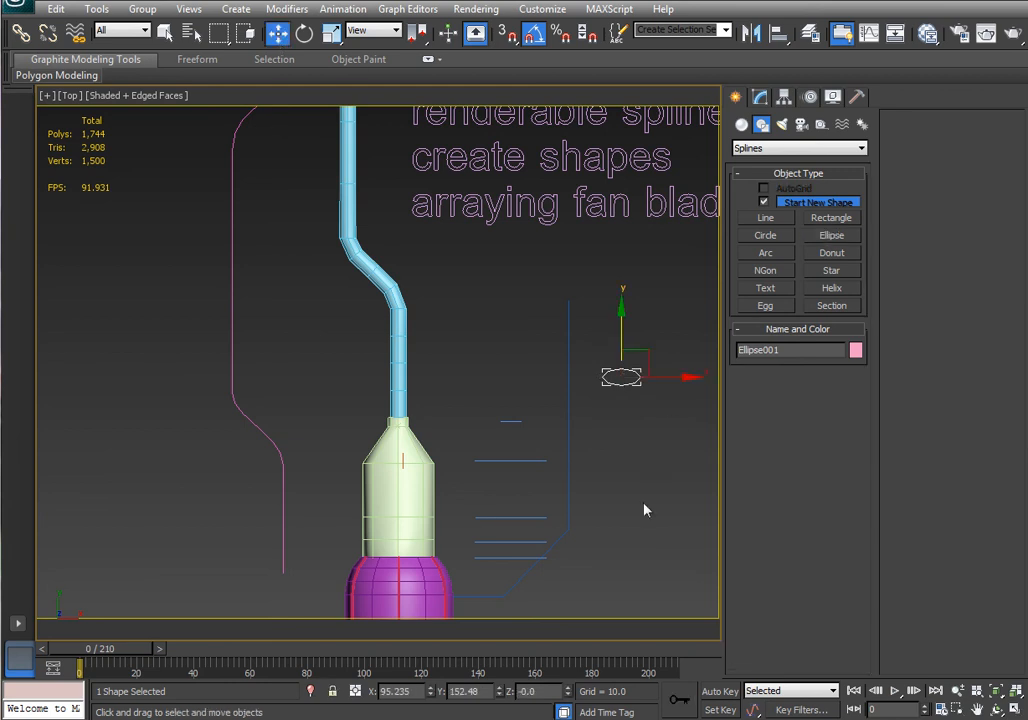
pyautogui.keyDown('alt'); pyautogui.moveTo(645, 509); pyautogui.dragTo(524, 540, button='middle'); pyautogui.keyUp('alt')
pyautogui.keyDown('ctrl'); pyautogui.click(517, 432); pyautogui.keyUp('ctrl')
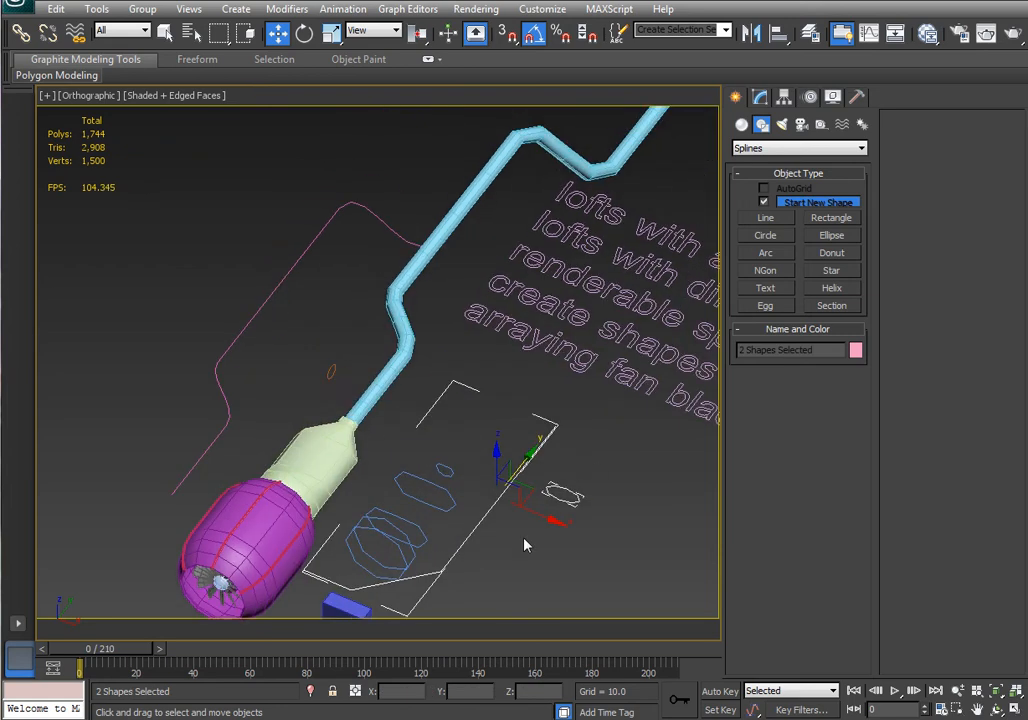
# Edit the existing loft's path line, shifting the line and repositioning one of its vertices.
pyautogui.click(376, 386)
pyautogui.moveTo(446, 366); pyautogui.dragTo(428, 395, button='middle')
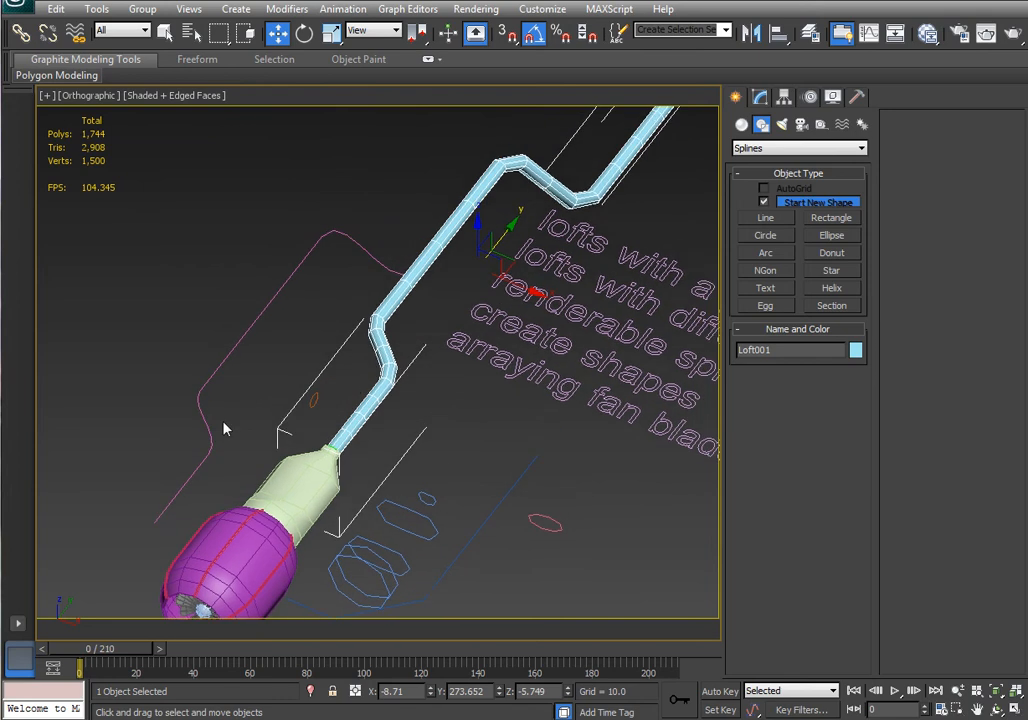
pyautogui.click(211, 427)
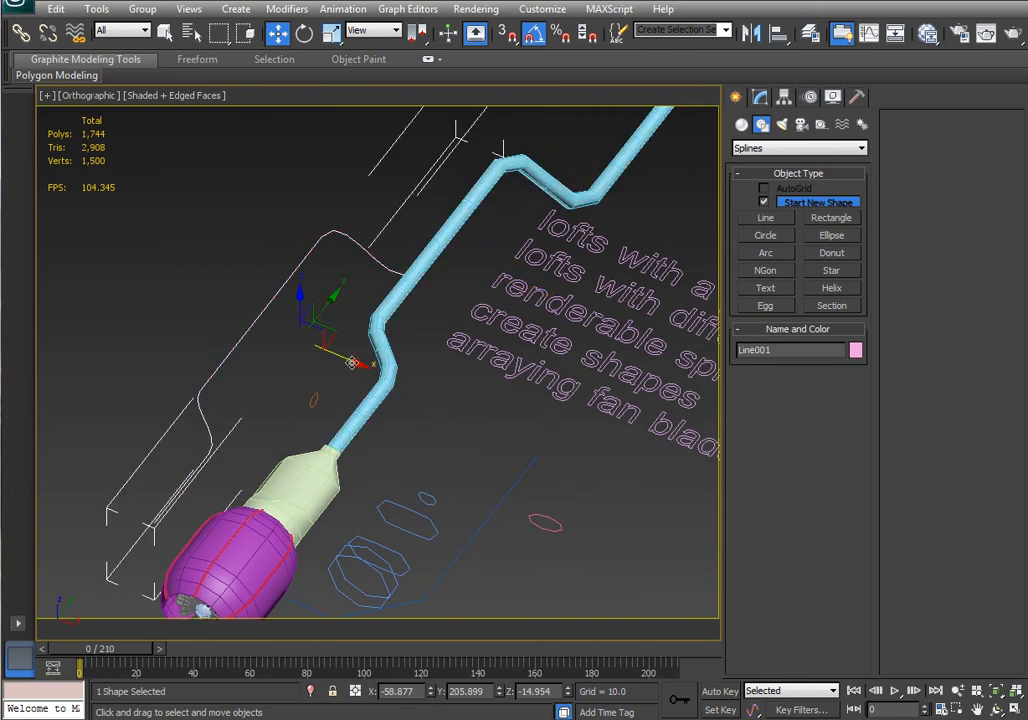
pyautogui.moveTo(355, 364); pyautogui.dragTo(320, 361)
pyautogui.click(760, 96)
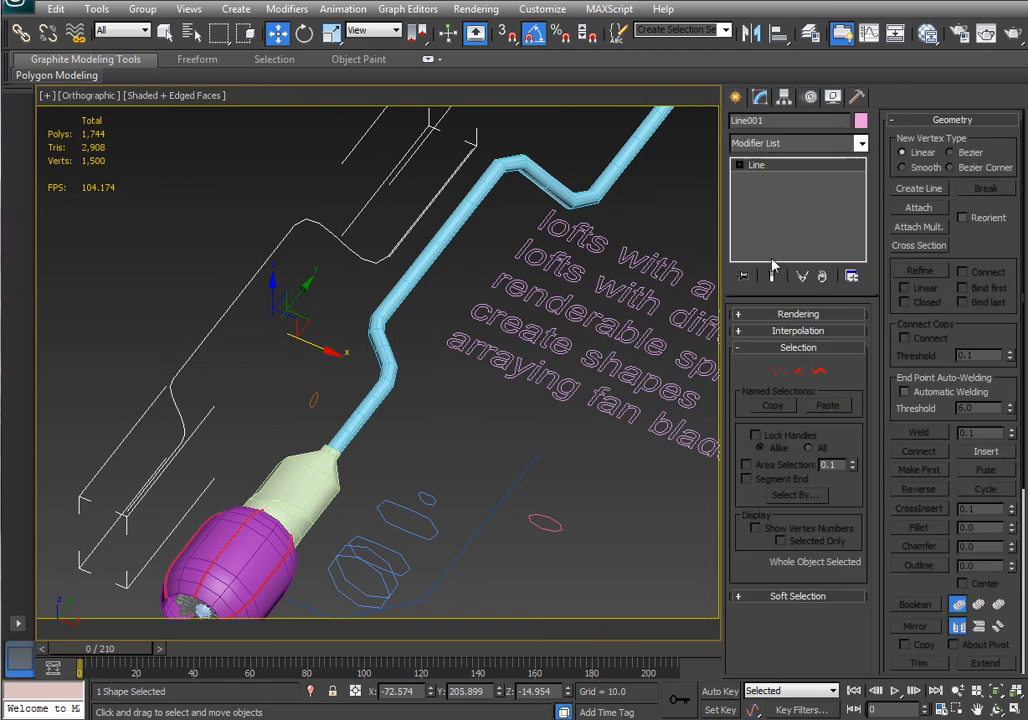
pyautogui.click(779, 372)
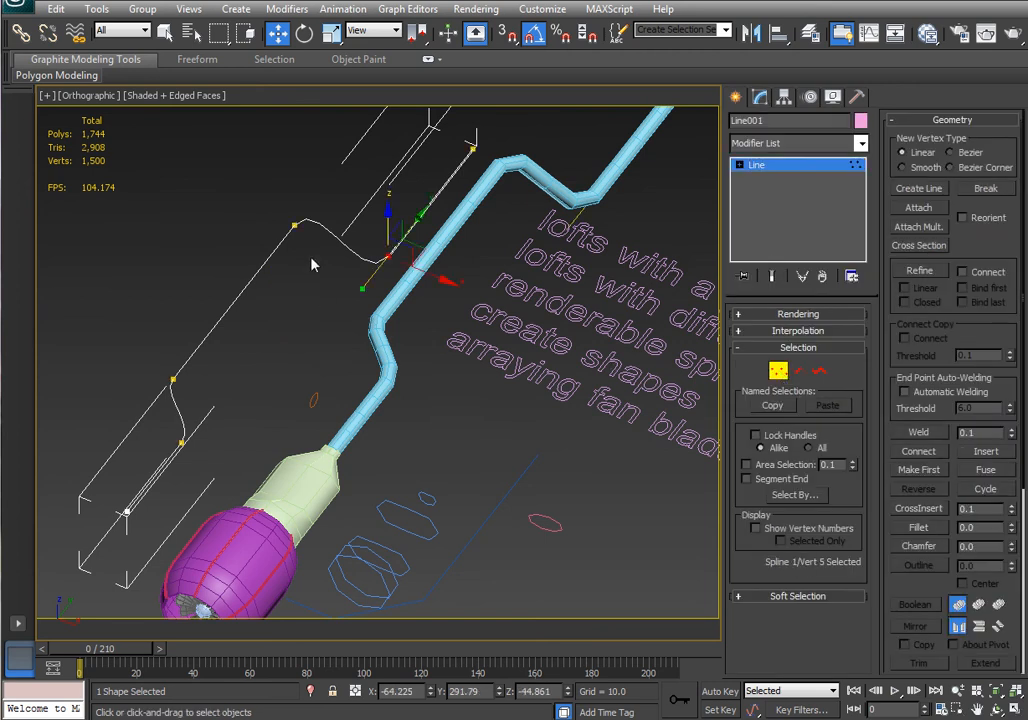
pyautogui.click(295, 225)
pyautogui.moveTo(306, 205)
pyautogui.mouseDown()
pyautogui.moveTo(323, 188)
pyautogui.moveTo(302, 218)
pyautogui.moveTo(310, 206)
pyautogui.mouseUp()
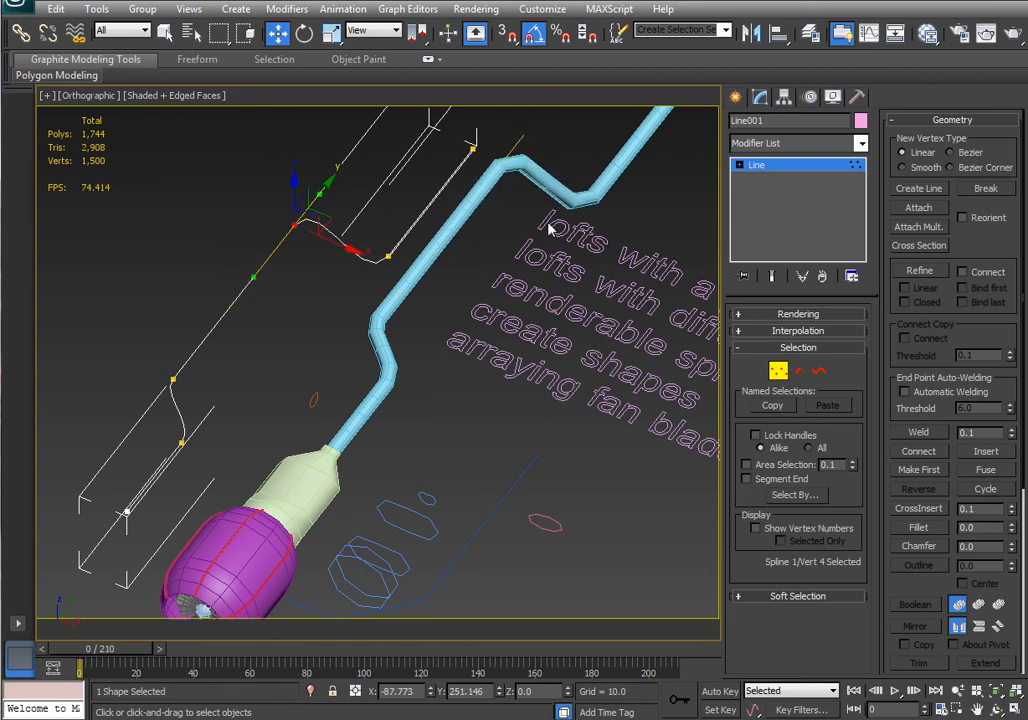
pyautogui.press('1')
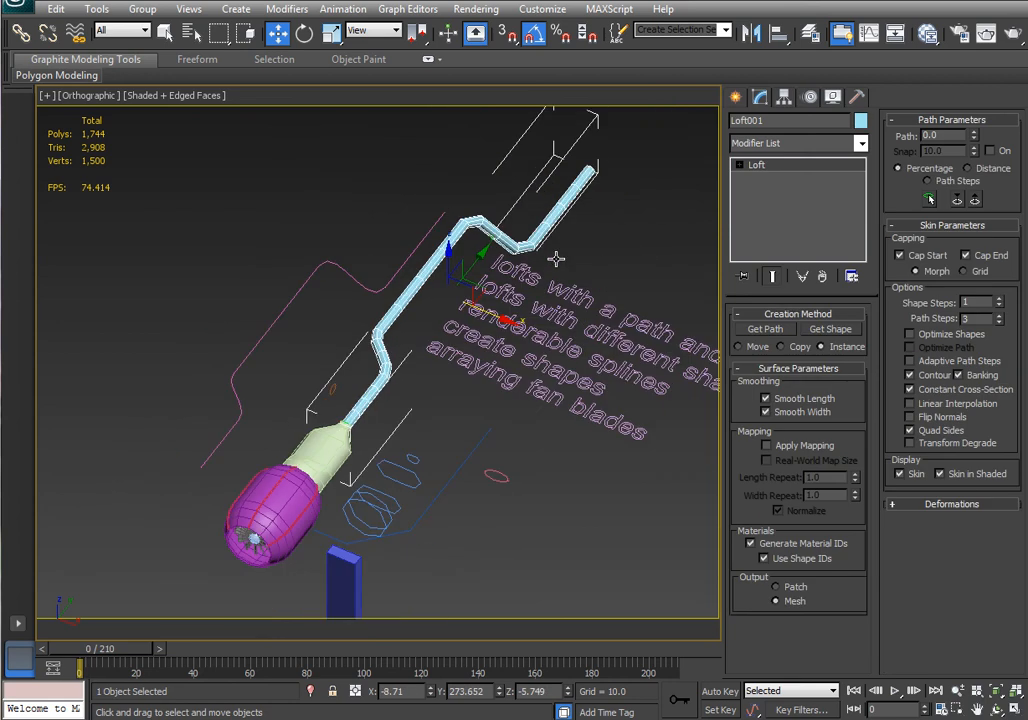
# Reduce the existing loft's circle cross-section radius to 2.743.
pyautogui.click(330, 391)
pyautogui.scroll(2, 311, 393)
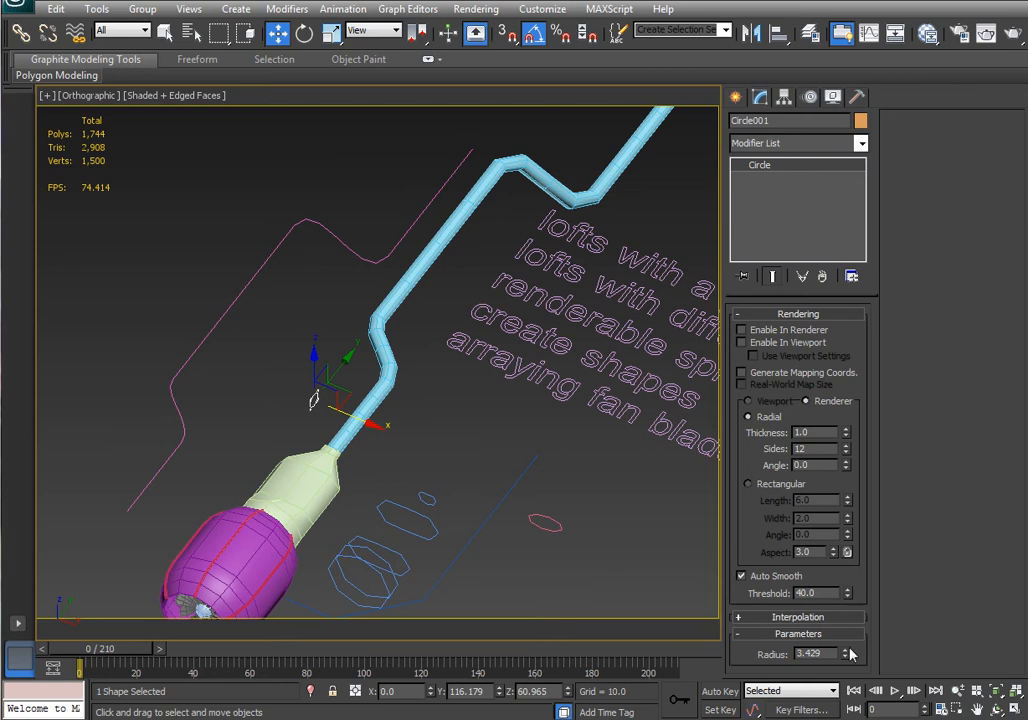
pyautogui.moveTo(846, 656); pyautogui.dragTo(844, 668)
pyautogui.moveTo(610, 482); pyautogui.dragTo(579, 356, button='middle')
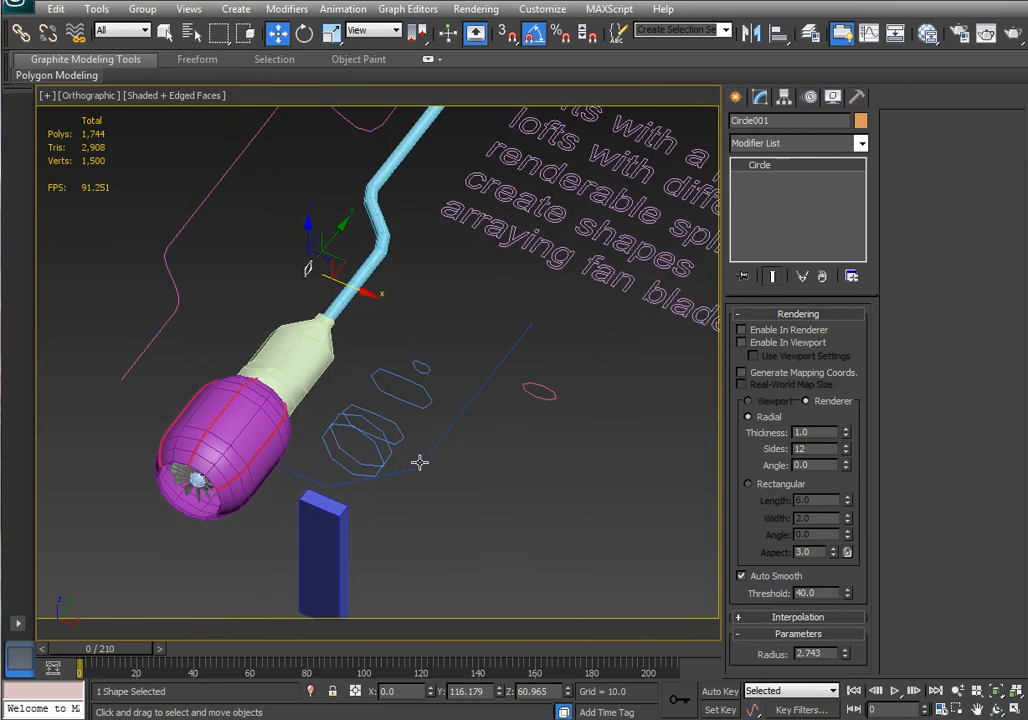
# Create a Loft compound object using the new line as path and the ellipse as its shape.
pyautogui.click(420, 462)
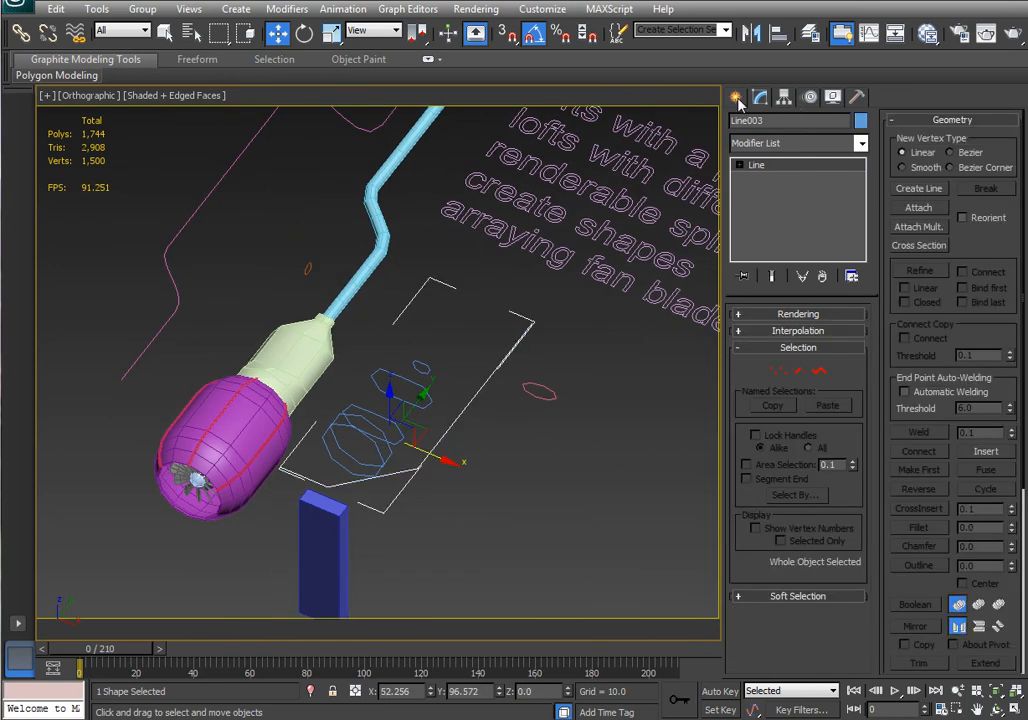
pyautogui.click(737, 99)
pyautogui.click(742, 125)
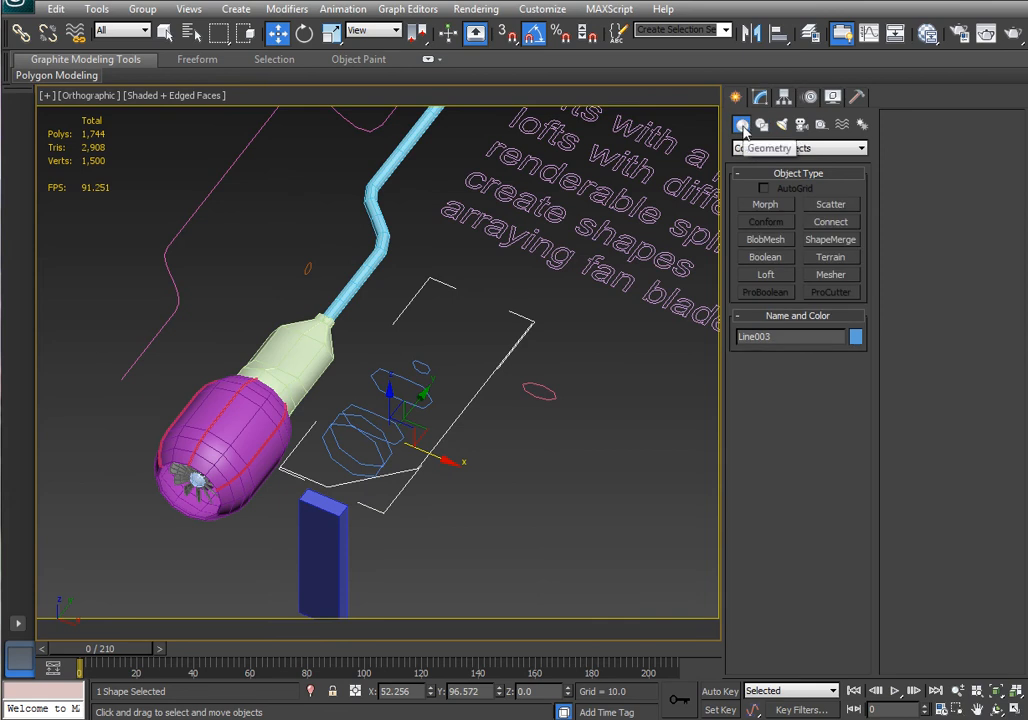
pyautogui.click(808, 151)
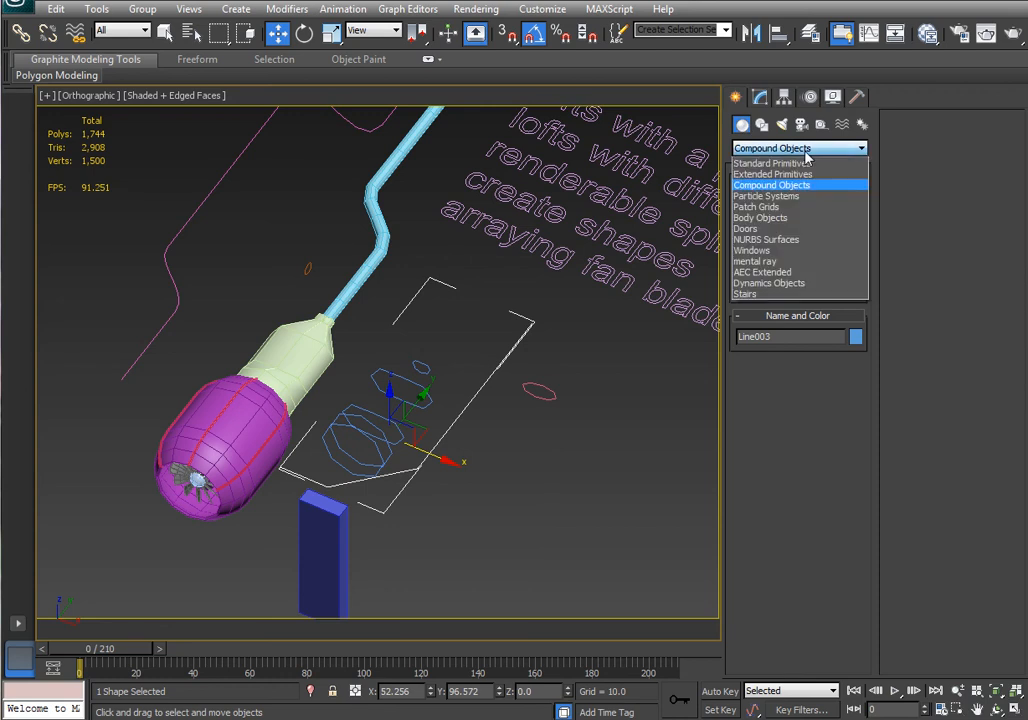
pyautogui.click(785, 186)
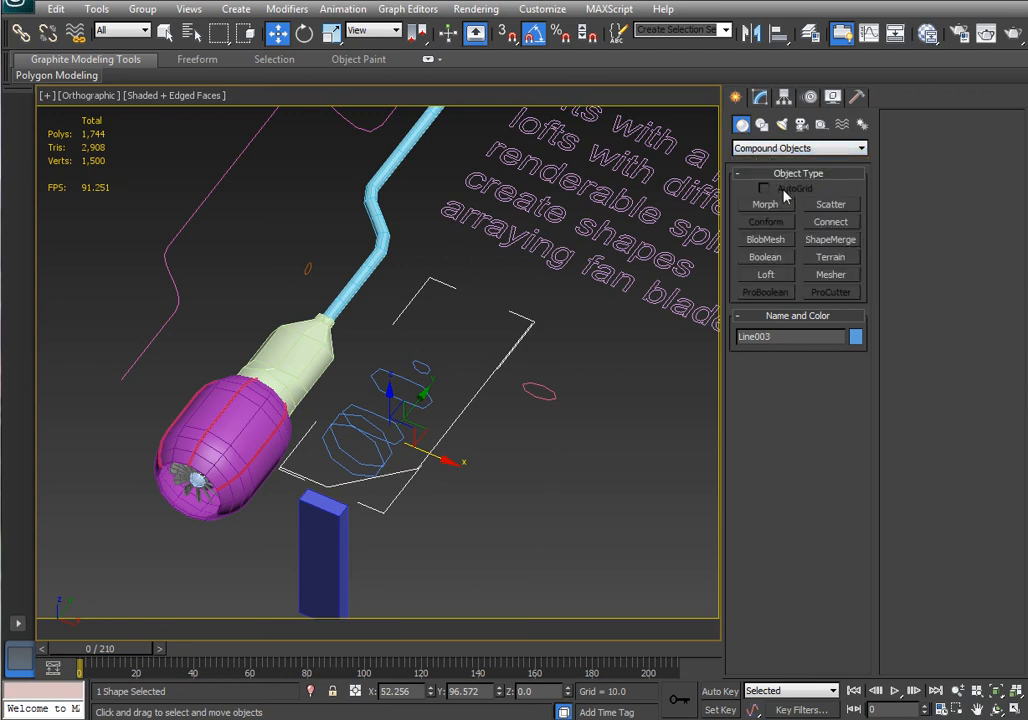
pyautogui.click(766, 277)
pyautogui.click(831, 379)
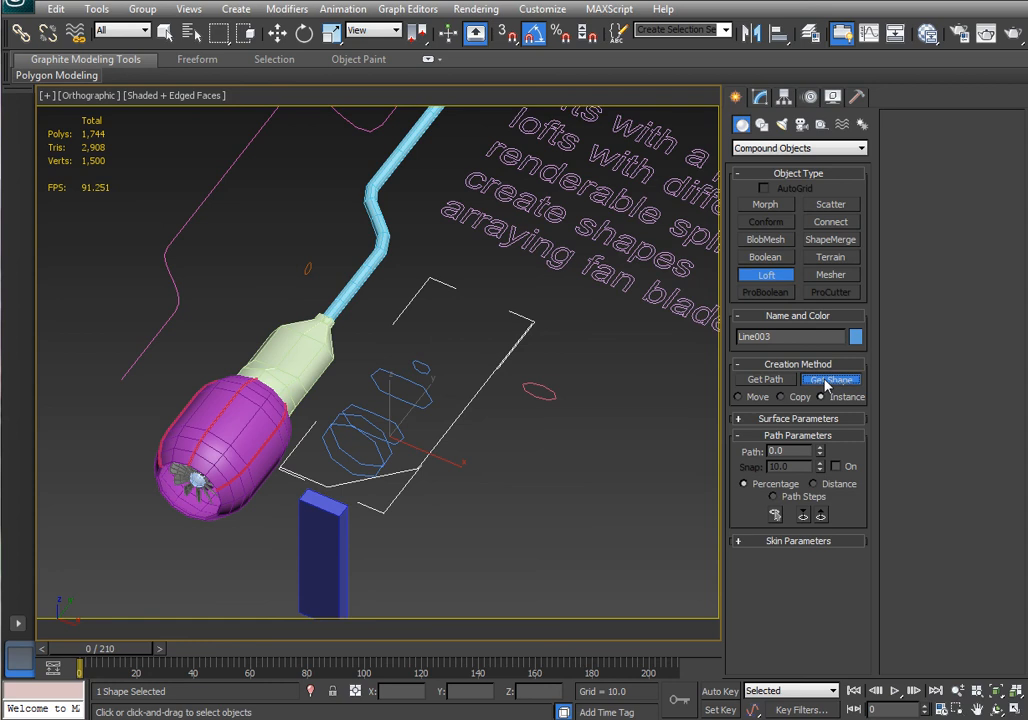
pyautogui.click(542, 400)
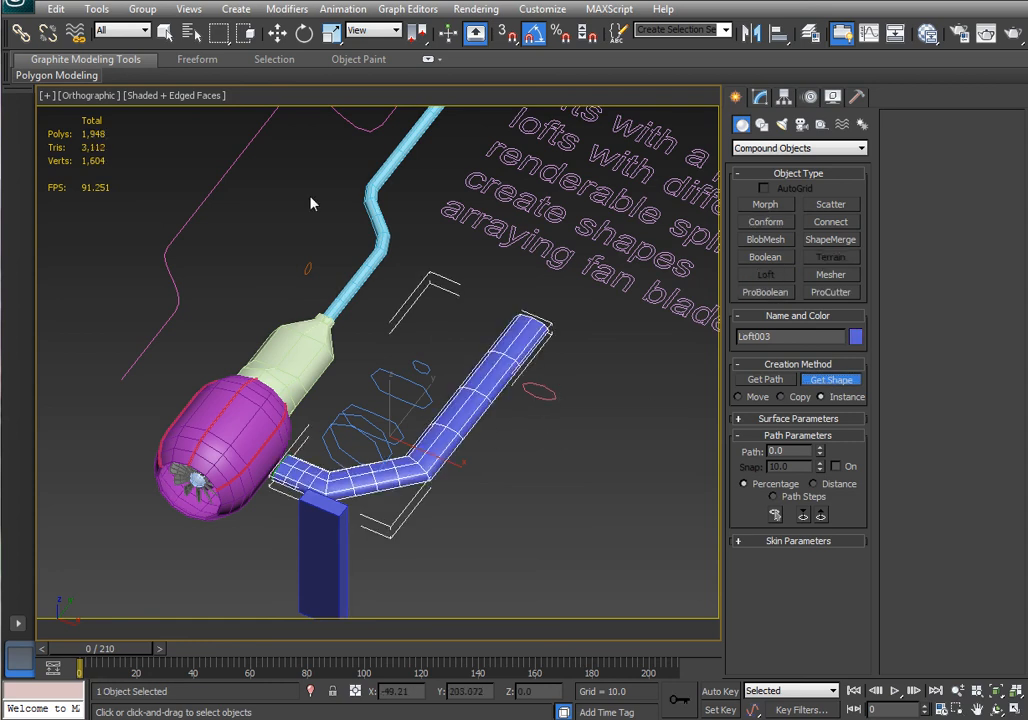
# Raise the new loft's Shape Steps to 4, then set them back to 1.
pyautogui.click(277, 33)
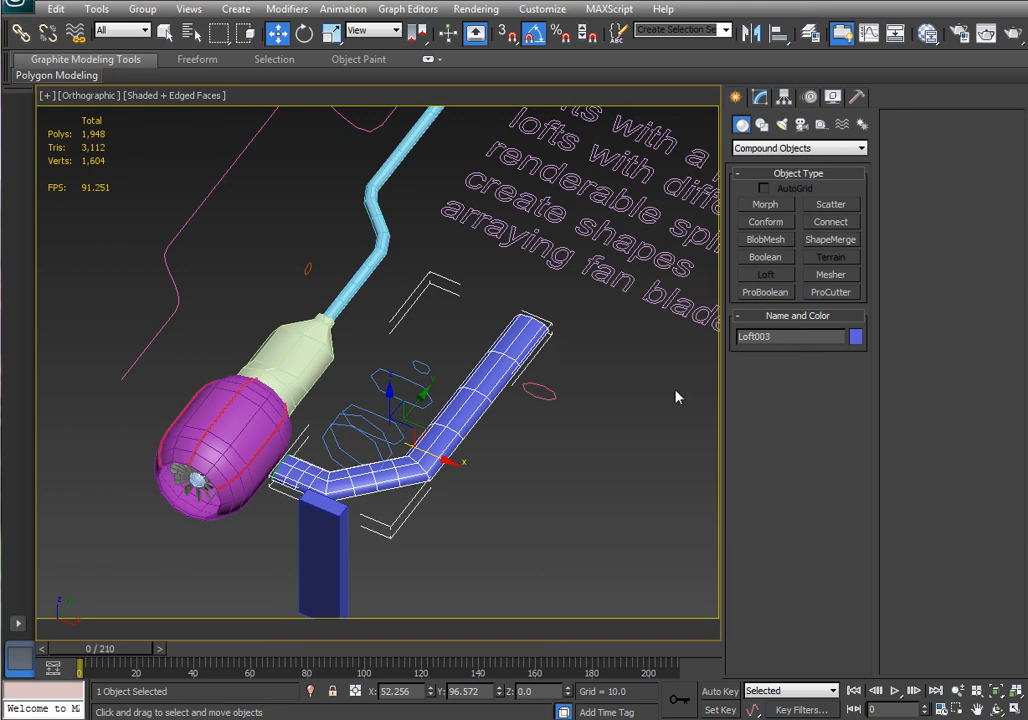
pyautogui.click(760, 98)
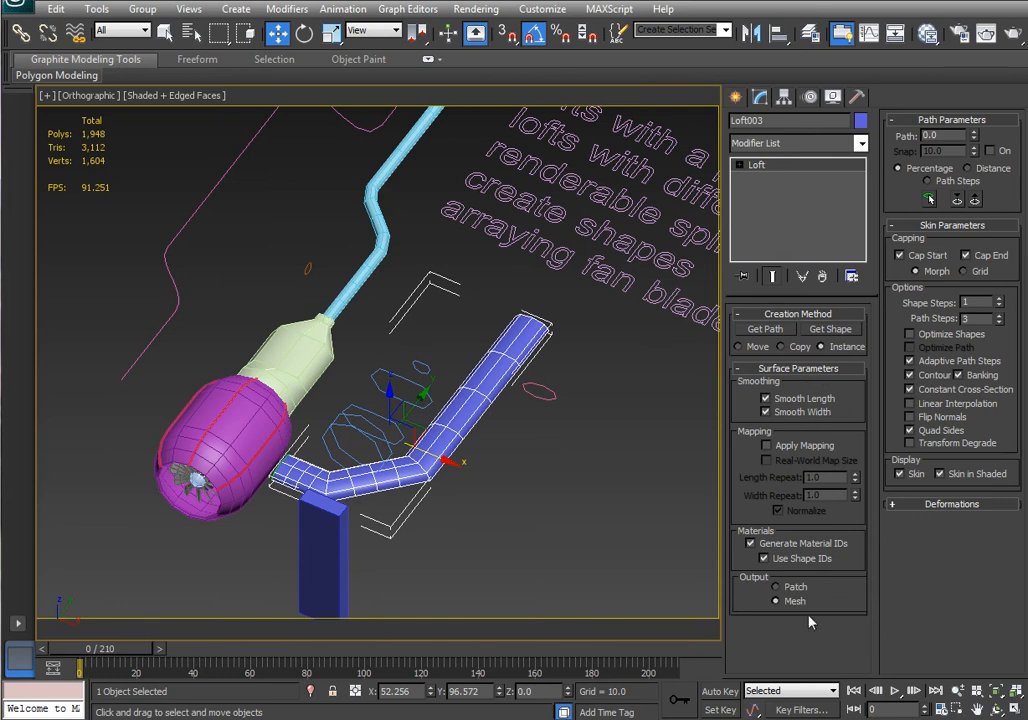
pyautogui.click(999, 301)
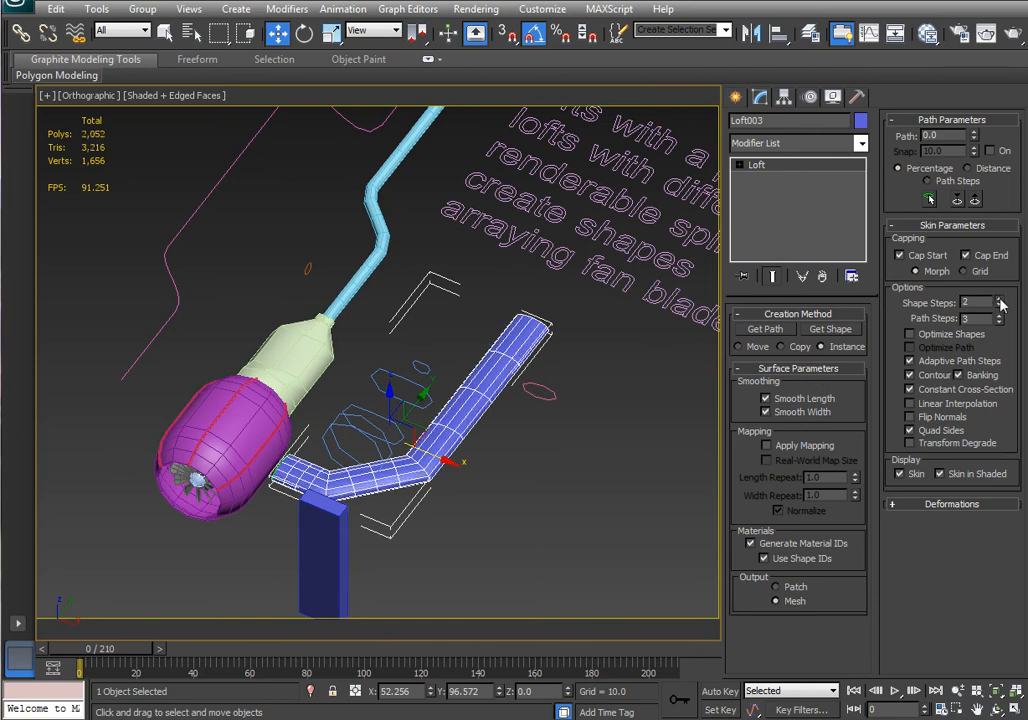
pyautogui.click(999, 301)
pyautogui.click(999, 301)
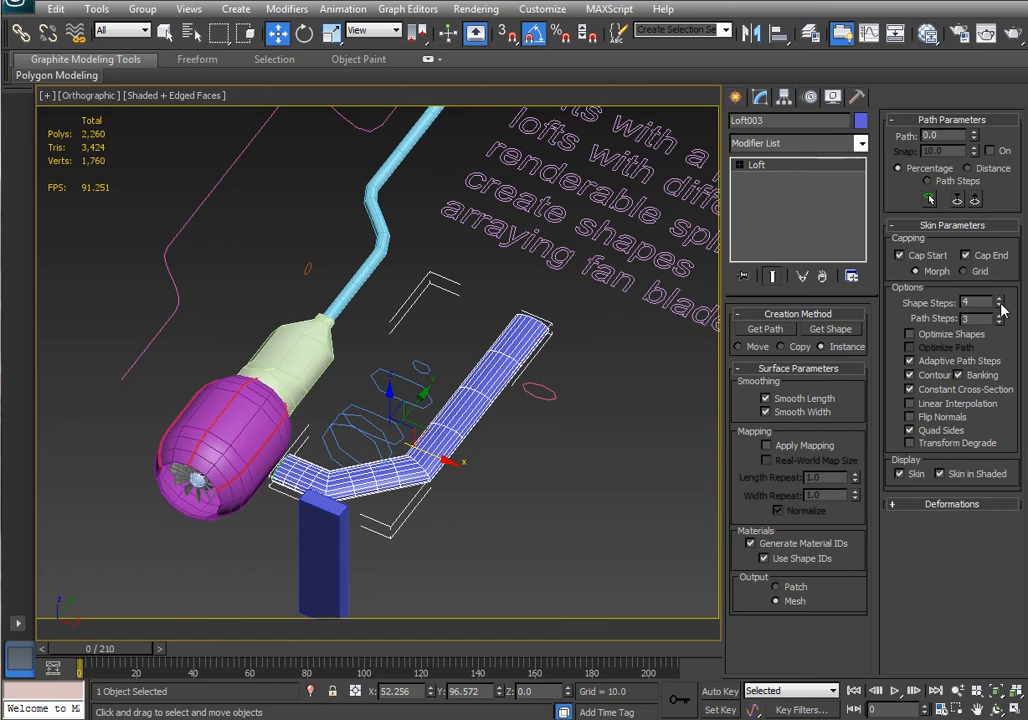
pyautogui.click(999, 305)
pyautogui.click(999, 305)
pyautogui.click(999, 305)
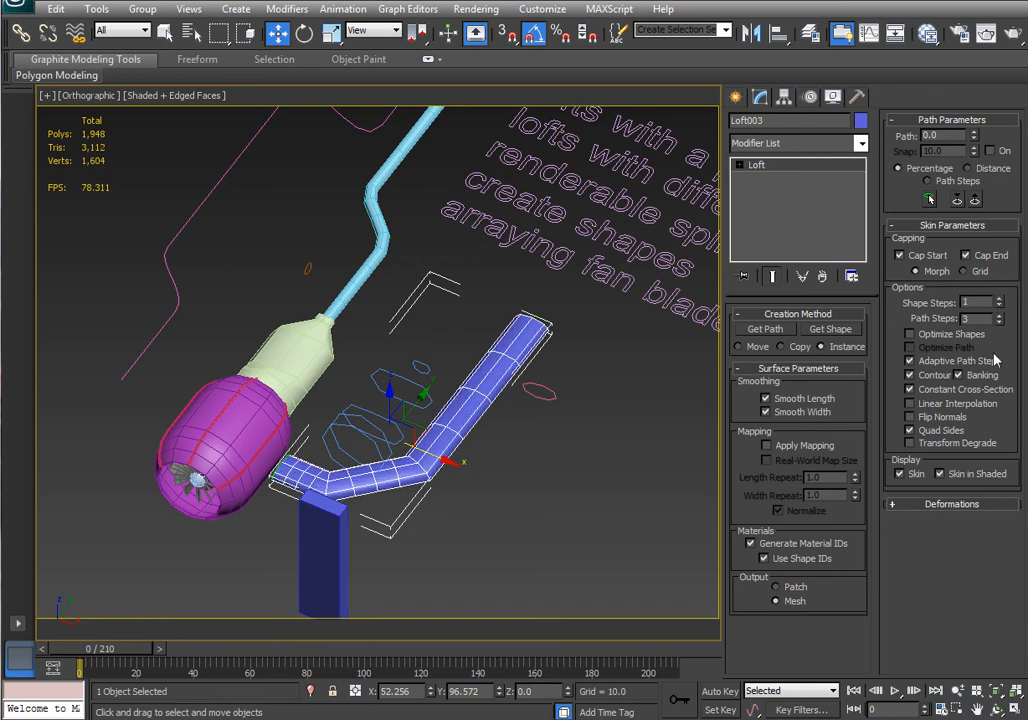
# Reduce the new loft's Path Steps to 2.
pyautogui.click(999, 322)
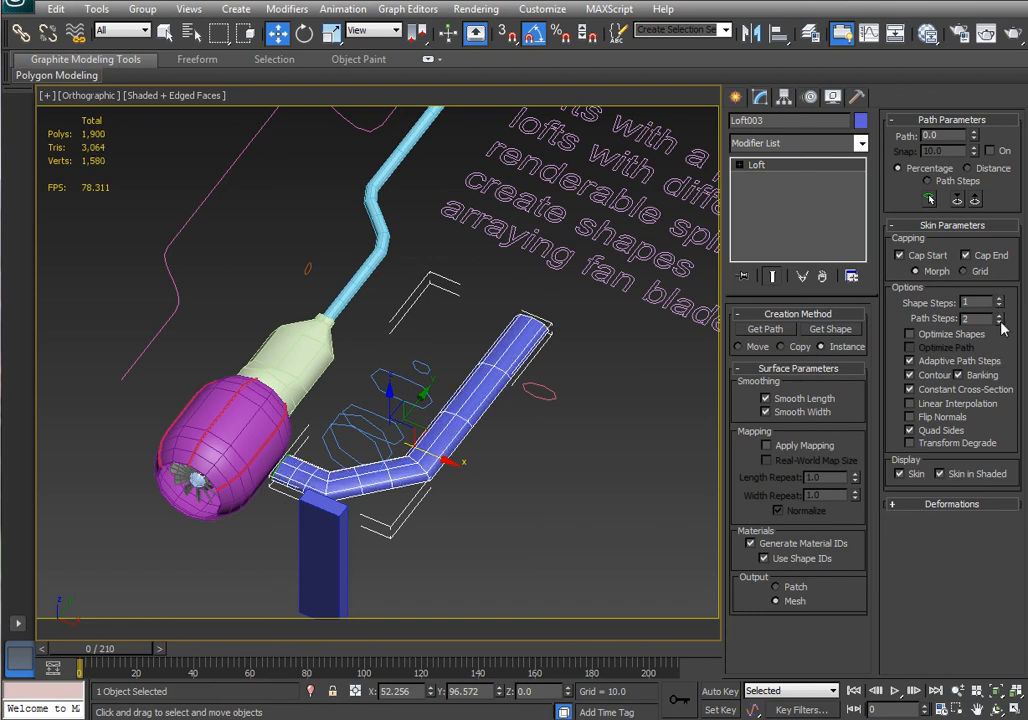
pyautogui.click(999, 322)
pyautogui.click(999, 322)
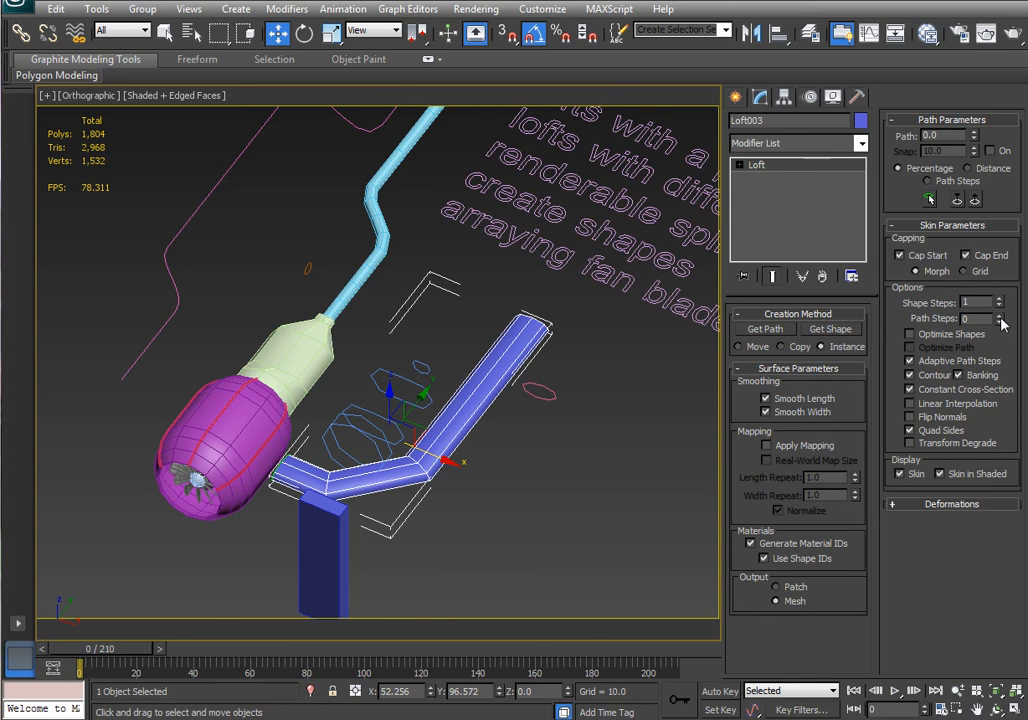
pyautogui.click(999, 316)
pyautogui.click(999, 316)
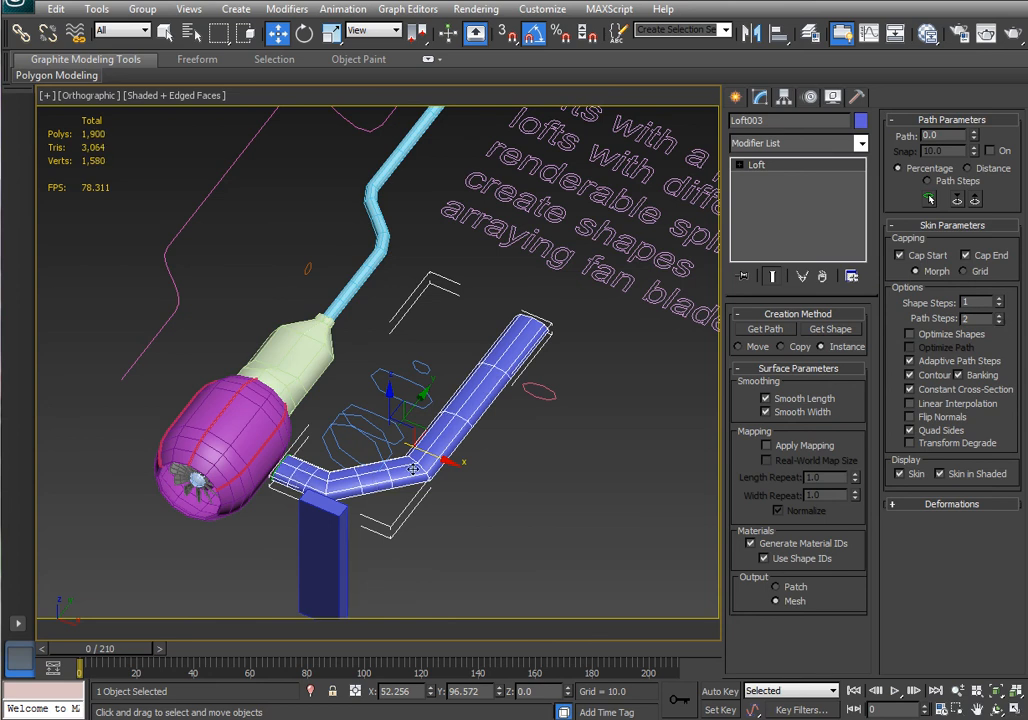
# Select the new loft's path line in wireframe and move it away from the tube.
pyautogui.scroll(4, 476, 472)
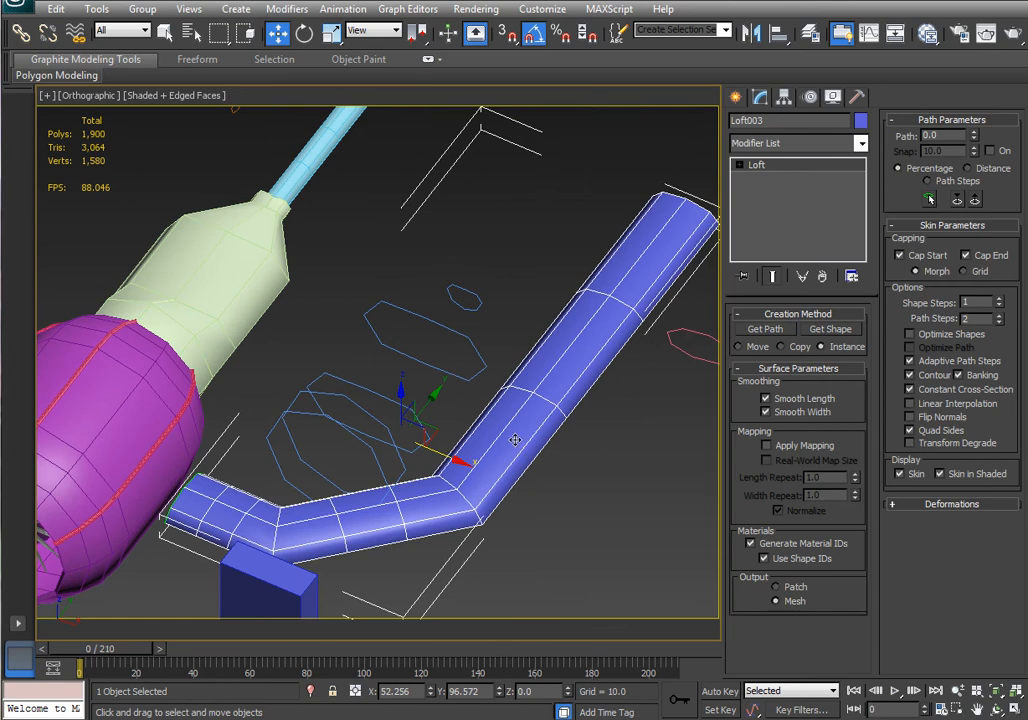
pyautogui.press('F3')
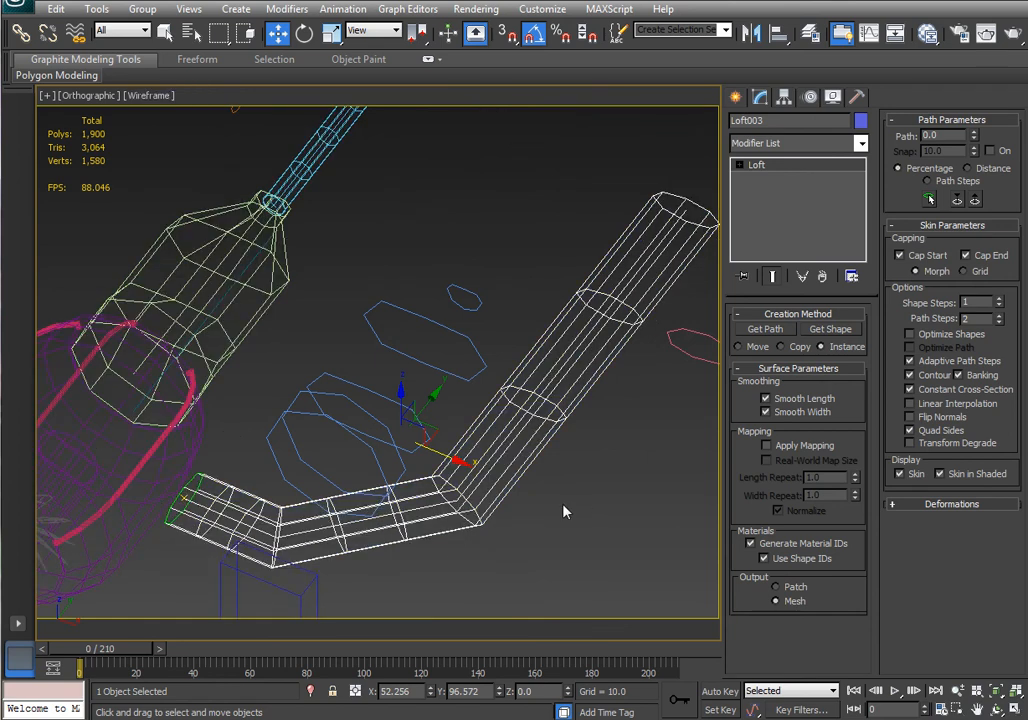
pyautogui.click(510, 437)
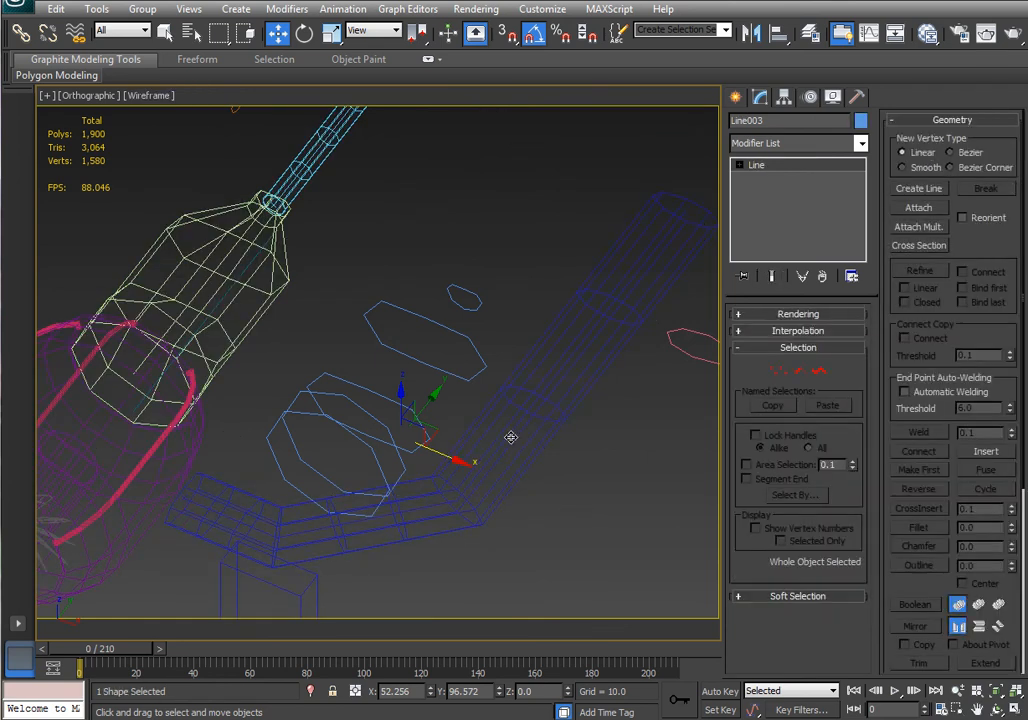
pyautogui.moveTo(443, 447); pyautogui.dragTo(594, 512)
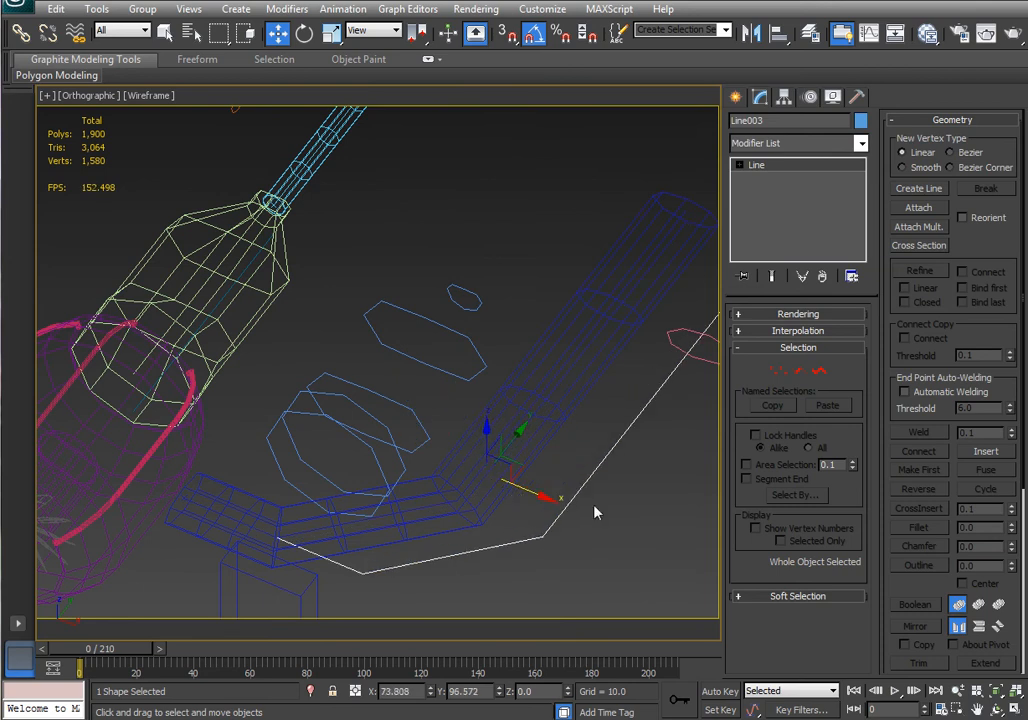
pyautogui.moveTo(576, 467); pyautogui.dragTo(464, 402, button='middle')
pyautogui.scroll(-2, 464, 402)
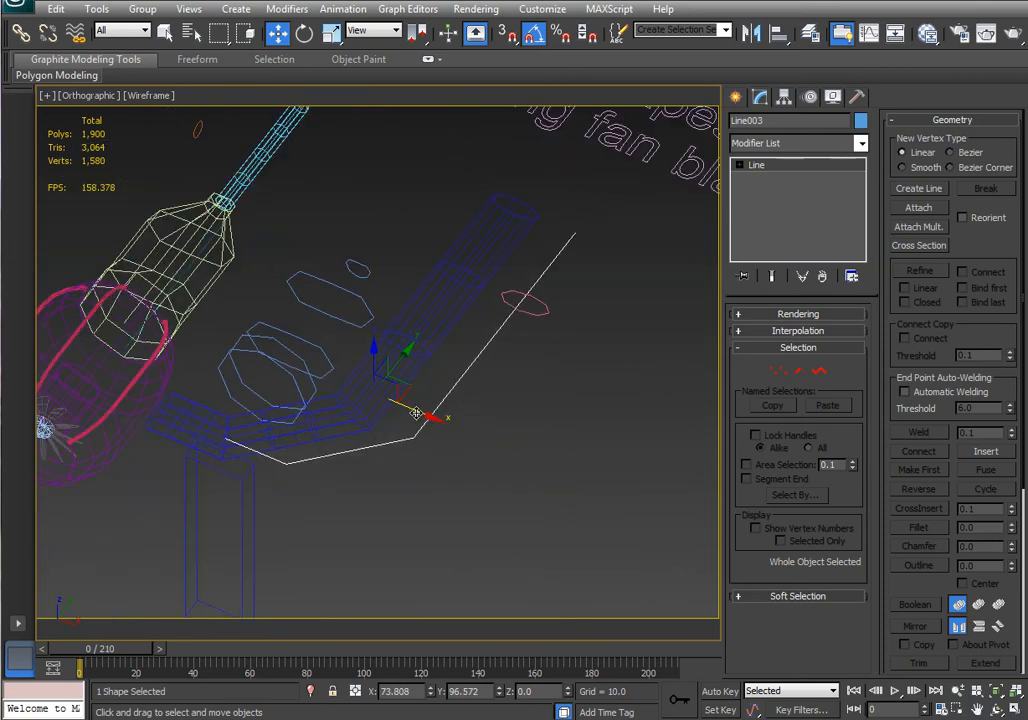
pyautogui.moveTo(416, 412); pyautogui.dragTo(471, 483)
# Convert the path line's third vertex, at its middle bend, to a Smooth vertex.
pyautogui.click(779, 371)
pyautogui.rightClick(492, 490)
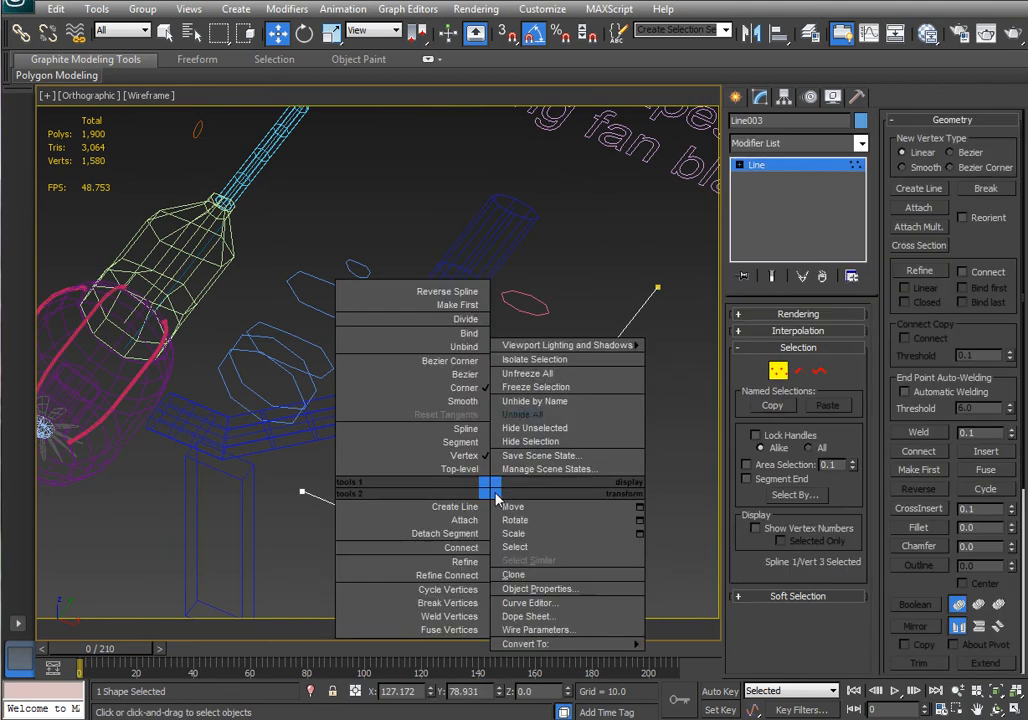
pyautogui.click(470, 374)
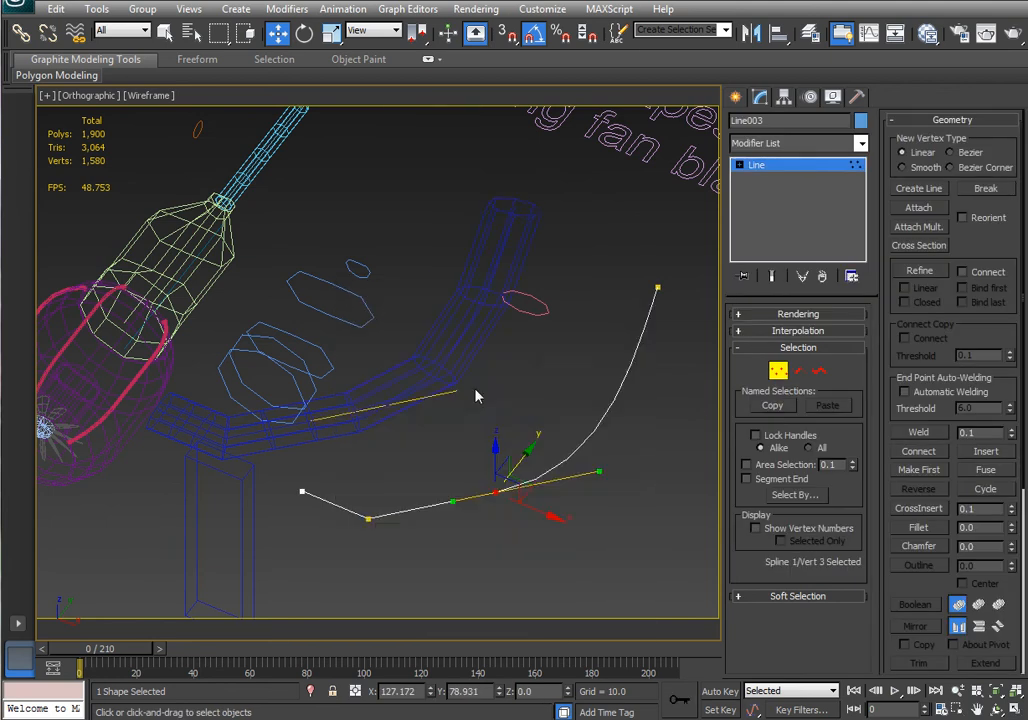
# In Top view, adjust the smoothed vertex's tangent handle so the path's upper section runs straight.
pyautogui.press('t')
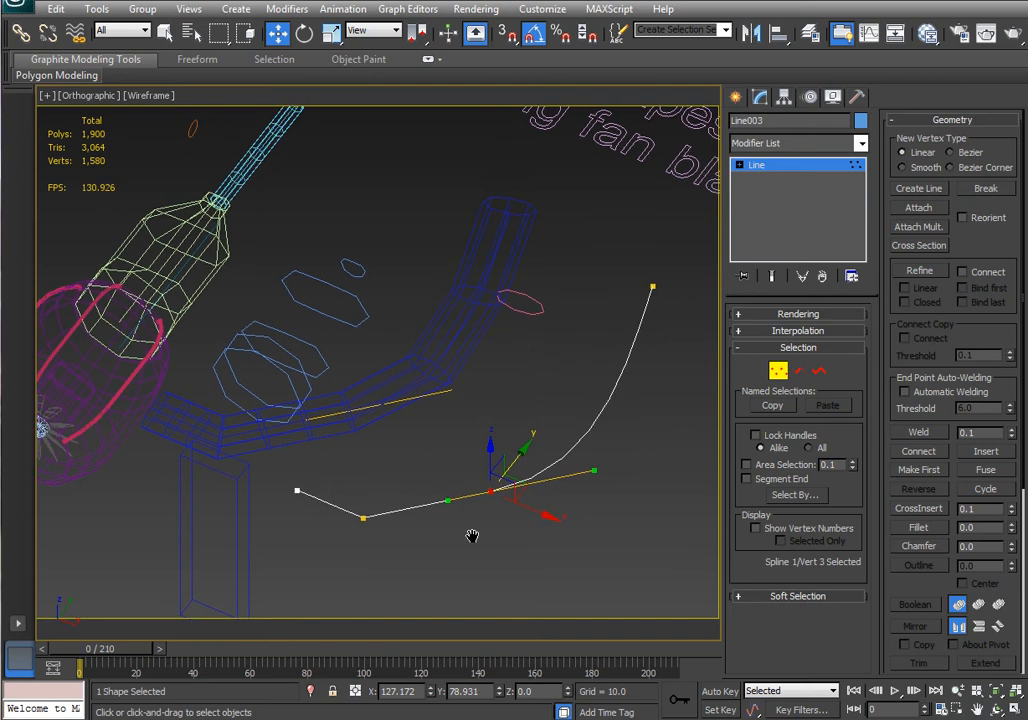
pyautogui.moveTo(438, 540); pyautogui.dragTo(440, 550, button='middle')
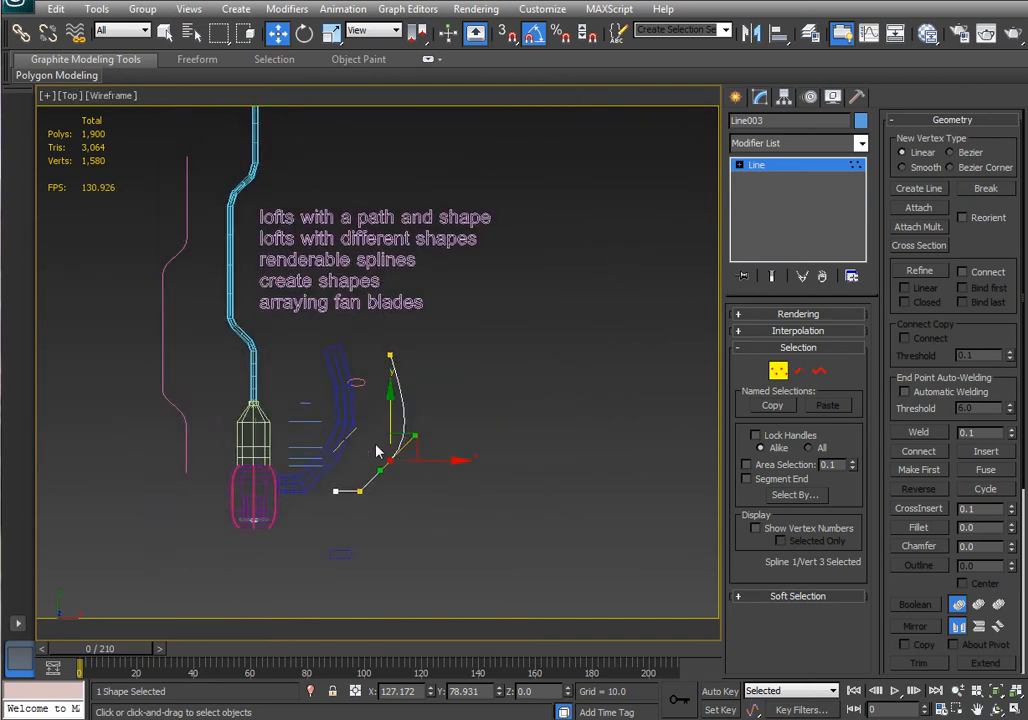
pyautogui.scroll(6, 379, 450)
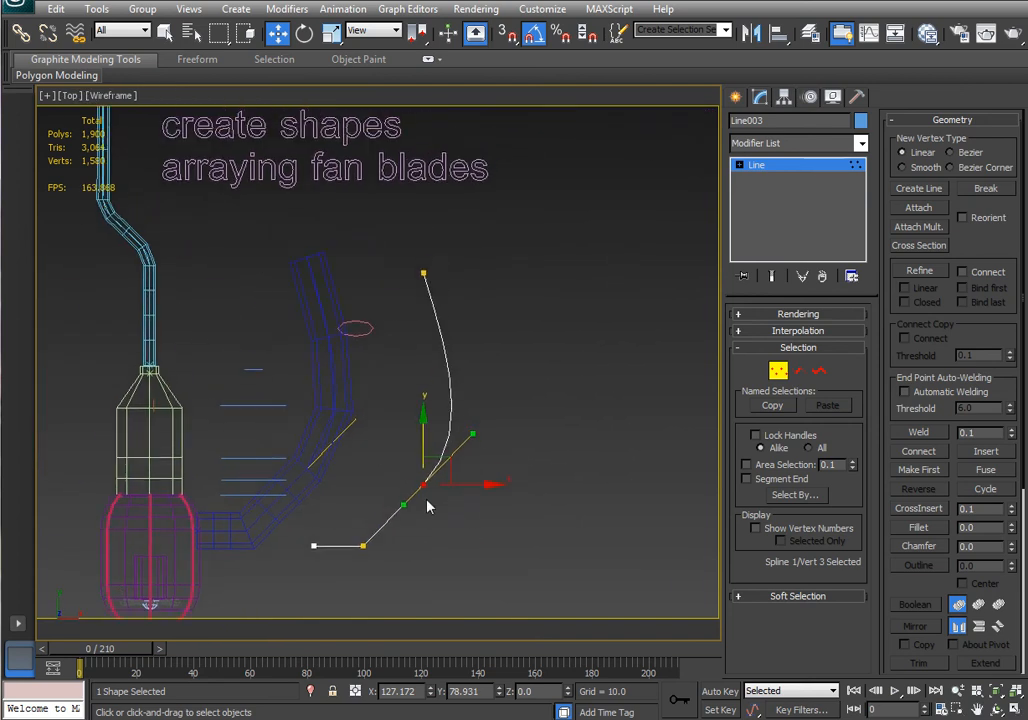
pyautogui.press('F3')
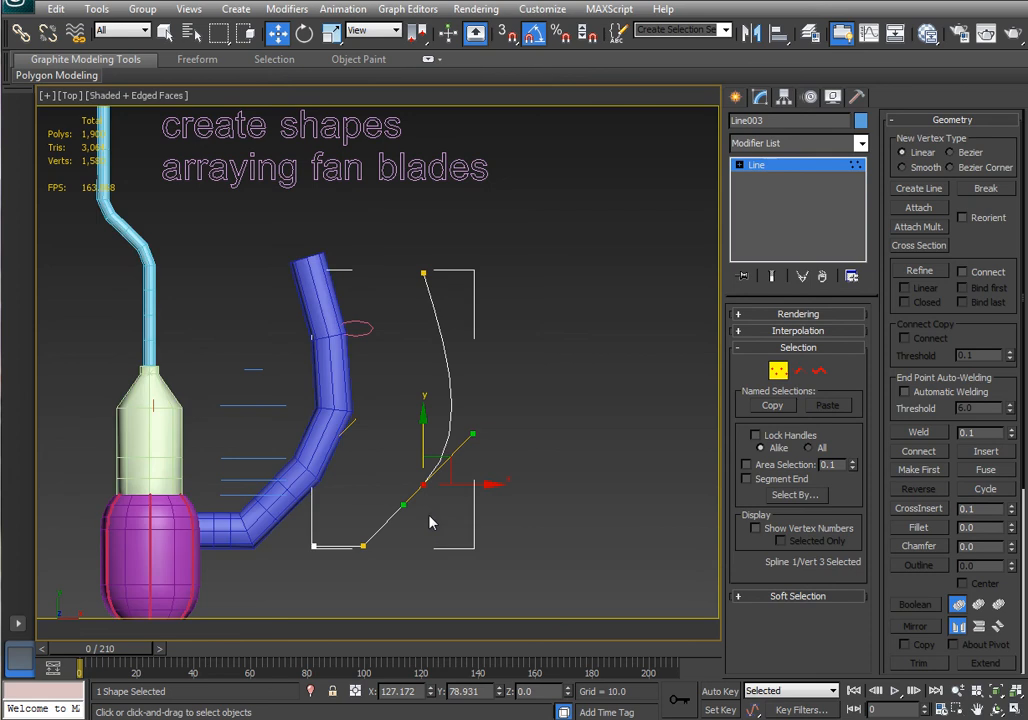
pyautogui.moveTo(402, 505); pyautogui.dragTo(423, 517)
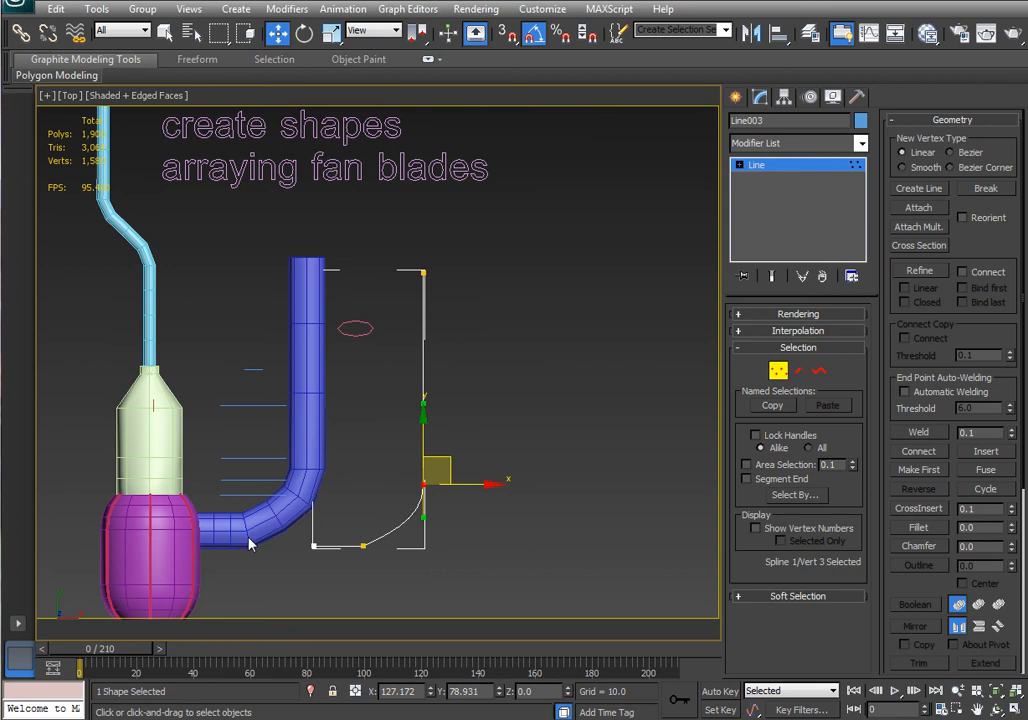
# Open the loft's path line at vertex level through the loft's stack and nudge one vertex slightly.
pyautogui.click(778, 370)
pyautogui.keyDown('alt'); pyautogui.moveTo(610, 430); pyautogui.dragTo(631, 443, button='middle'); pyautogui.keyUp('alt')
pyautogui.click(312, 437)
pyautogui.moveTo(612, 397); pyautogui.dragTo(538, 402, button='middle')
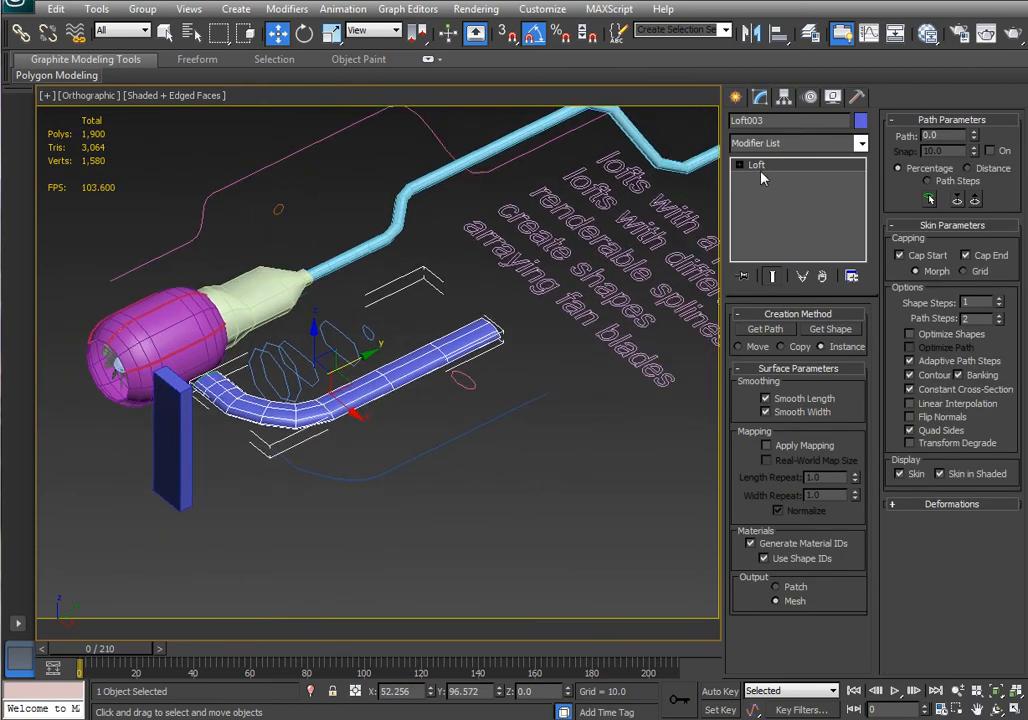
pyautogui.click(738, 164)
pyautogui.click(765, 191)
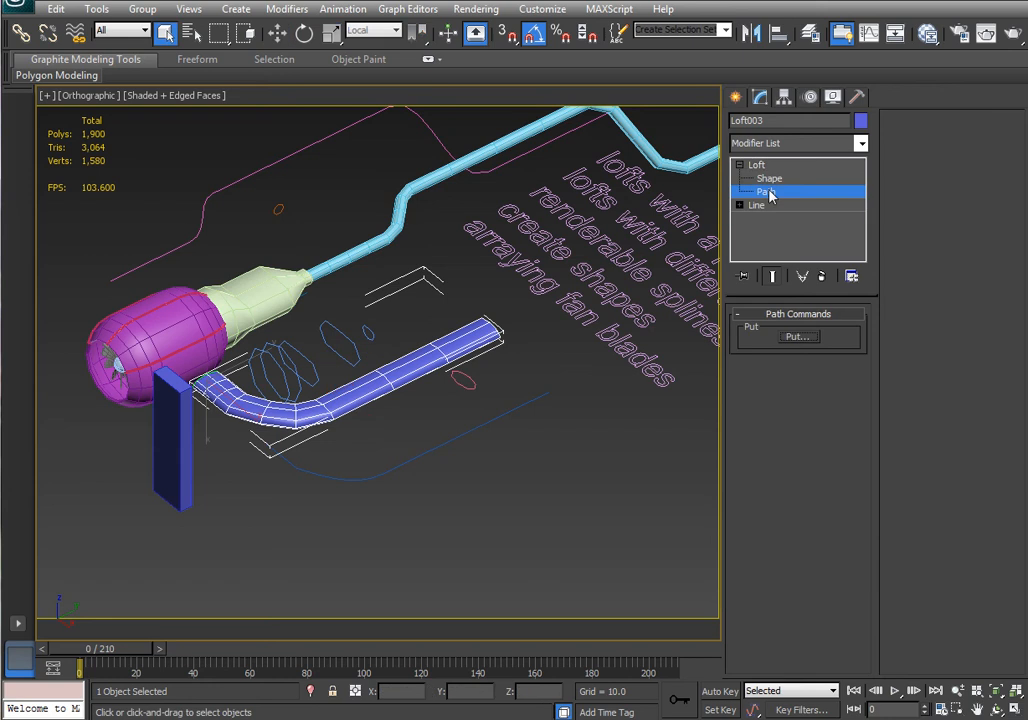
pyautogui.click(740, 205)
pyautogui.click(771, 219)
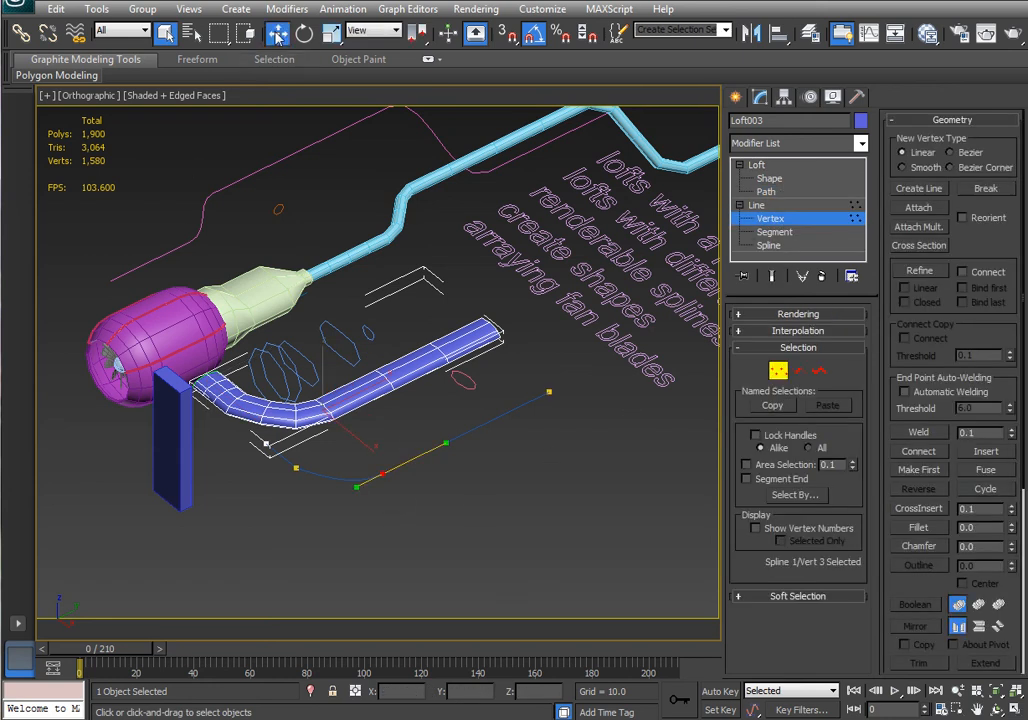
pyautogui.press('w')
pyautogui.moveTo(374, 384); pyautogui.dragTo(381, 384)
pyautogui.click(757, 205)
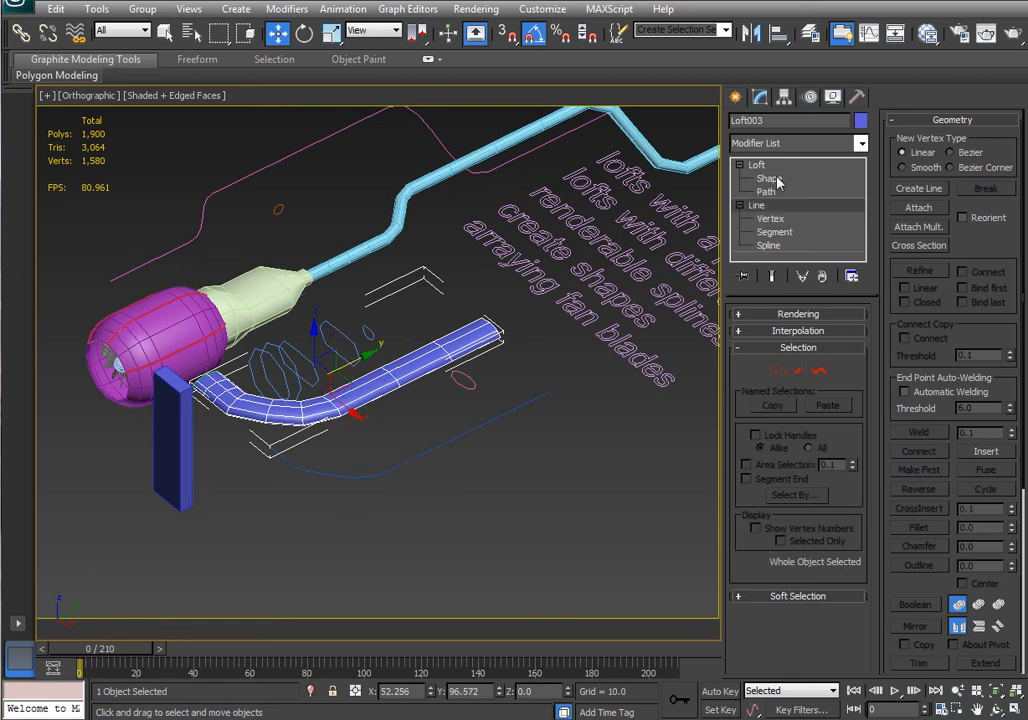
# Select the loft tube and move it away from the nacelle.
pyautogui.click(478, 424)
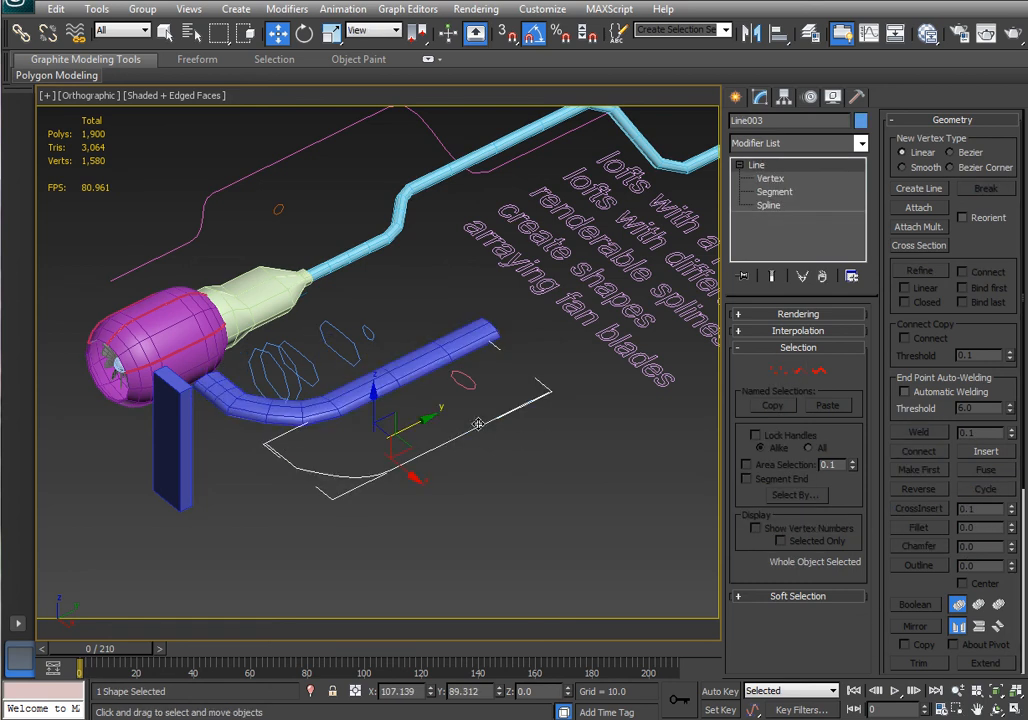
pyautogui.click(243, 413)
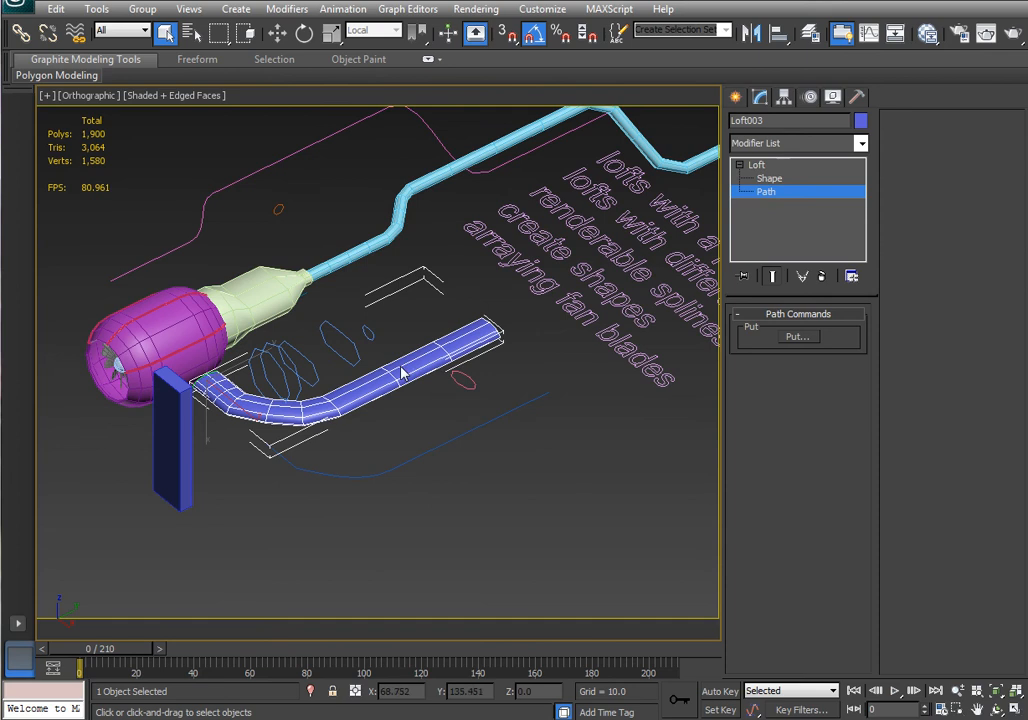
pyautogui.keyDown('alt'); pyautogui.moveTo(468, 445); pyautogui.dragTo(514, 489, button='middle'); pyautogui.keyUp('alt')
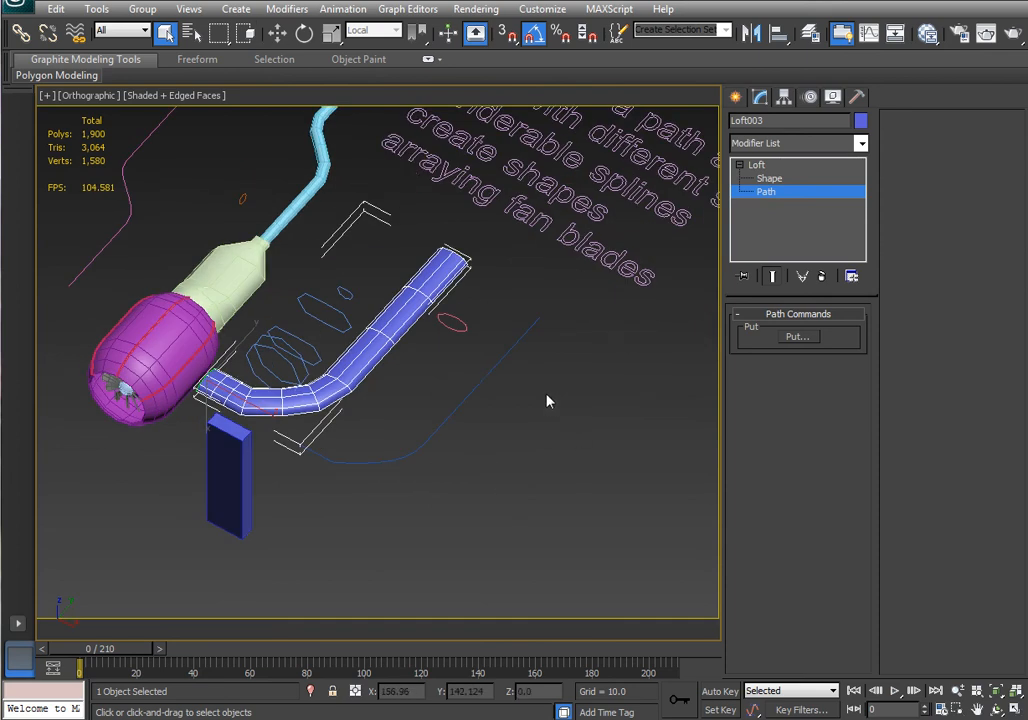
pyautogui.click(769, 177)
pyautogui.click(766, 165)
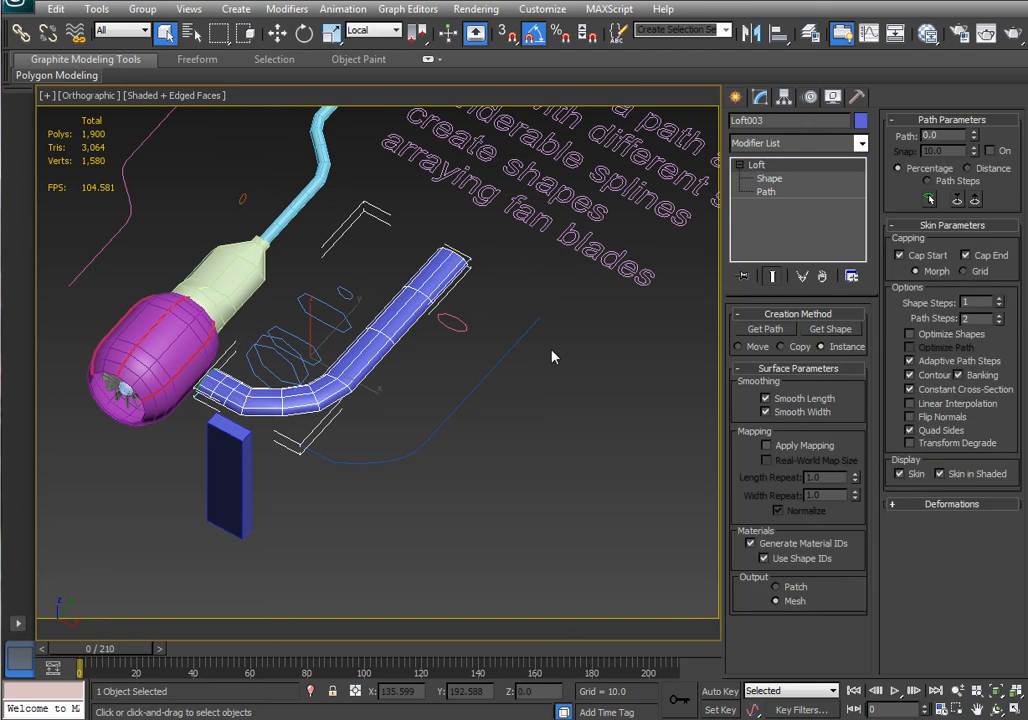
pyautogui.keyDown('alt'); pyautogui.moveTo(553, 356); pyautogui.dragTo(515, 405, button='middle'); pyautogui.keyUp('alt')
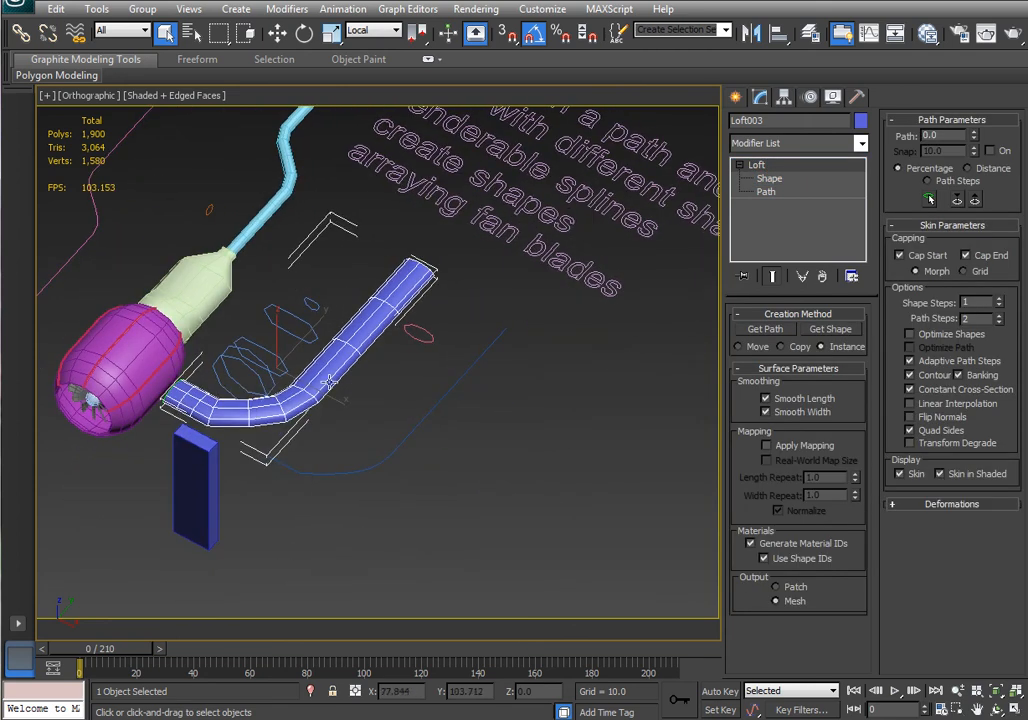
pyautogui.press('w')
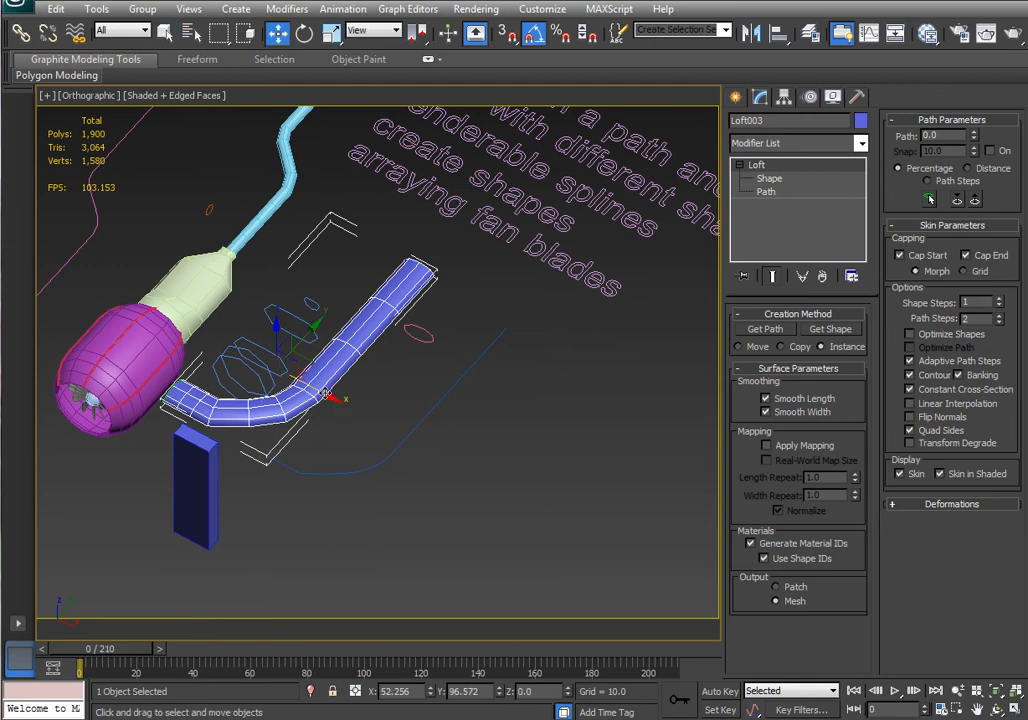
pyautogui.moveTo(340, 406); pyautogui.dragTo(570, 541)
# Move the loft's path line alongside the relocated tube.
pyautogui.click(396, 454)
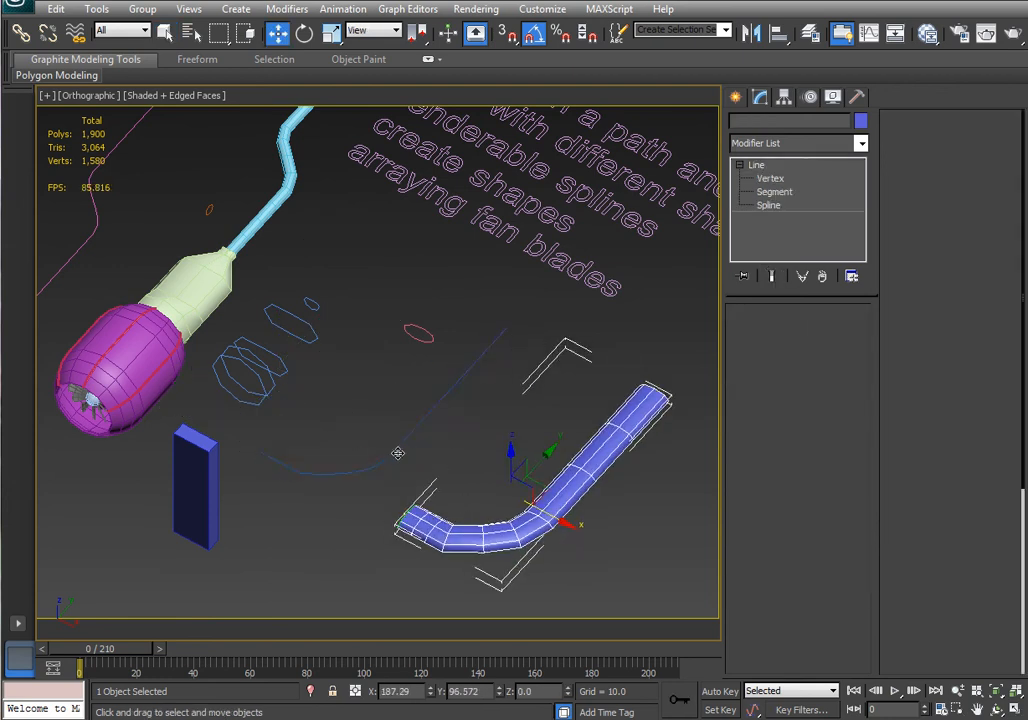
pyautogui.moveTo(412, 460); pyautogui.dragTo(661, 605)
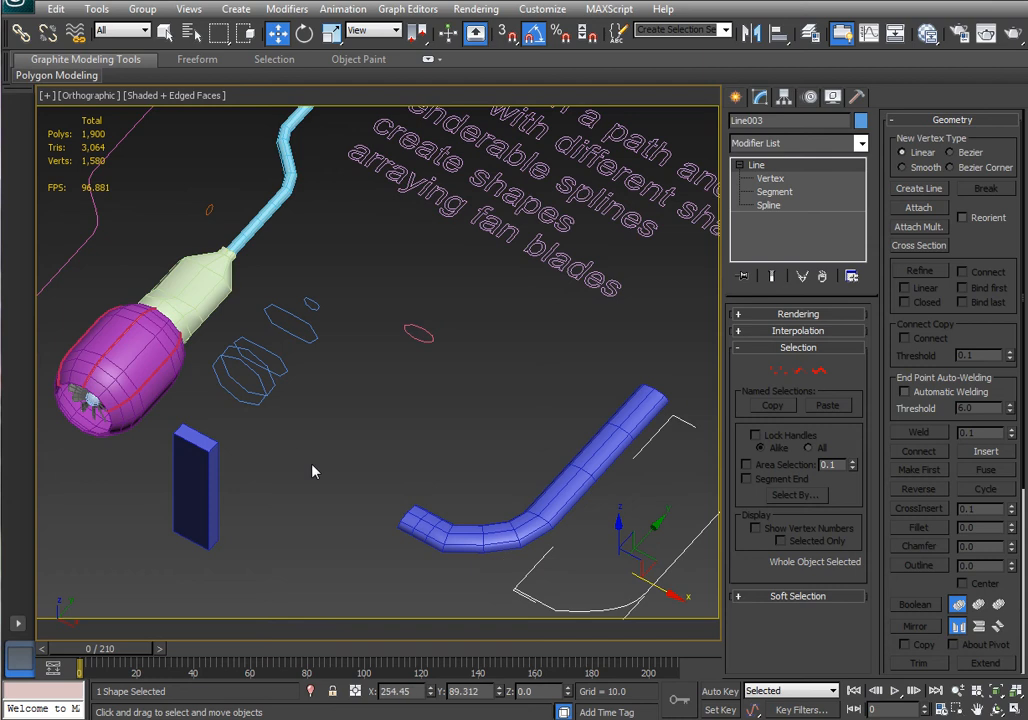
pyautogui.moveTo(301, 409); pyautogui.dragTo(244, 296)
# Select the five cross-section shapes, then draw a rectangle about 23.6 wide by 11.8 long beside them in Front view.
pyautogui.moveTo(368, 414); pyautogui.dragTo(397, 386, button='middle')
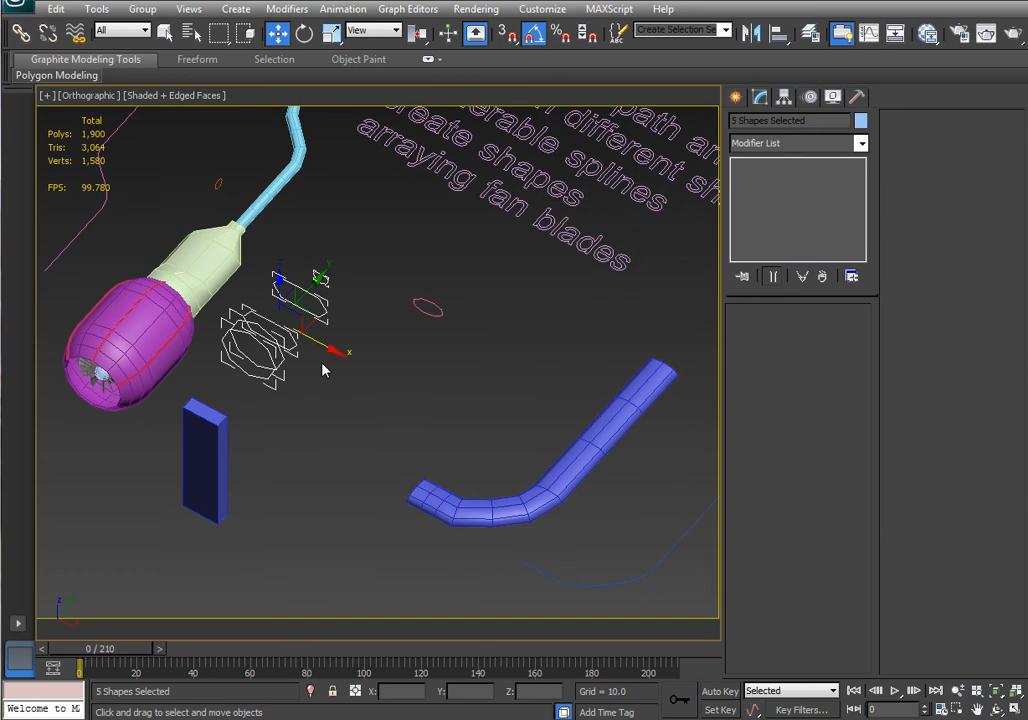
pyautogui.moveTo(324, 367); pyautogui.dragTo(315, 425, button='middle')
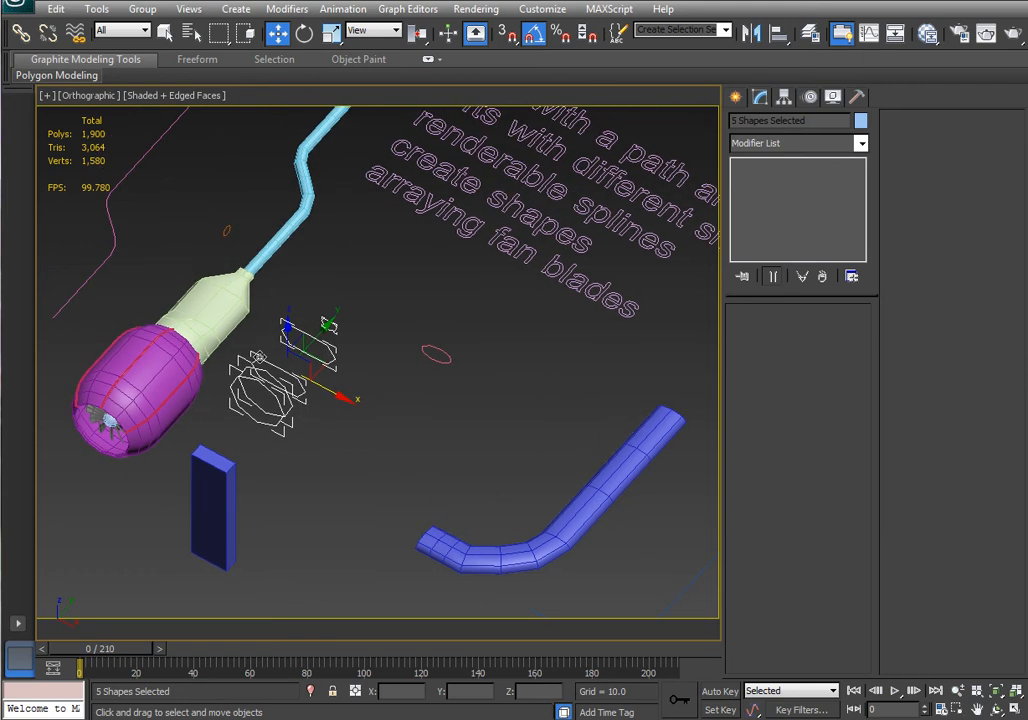
pyautogui.click(736, 98)
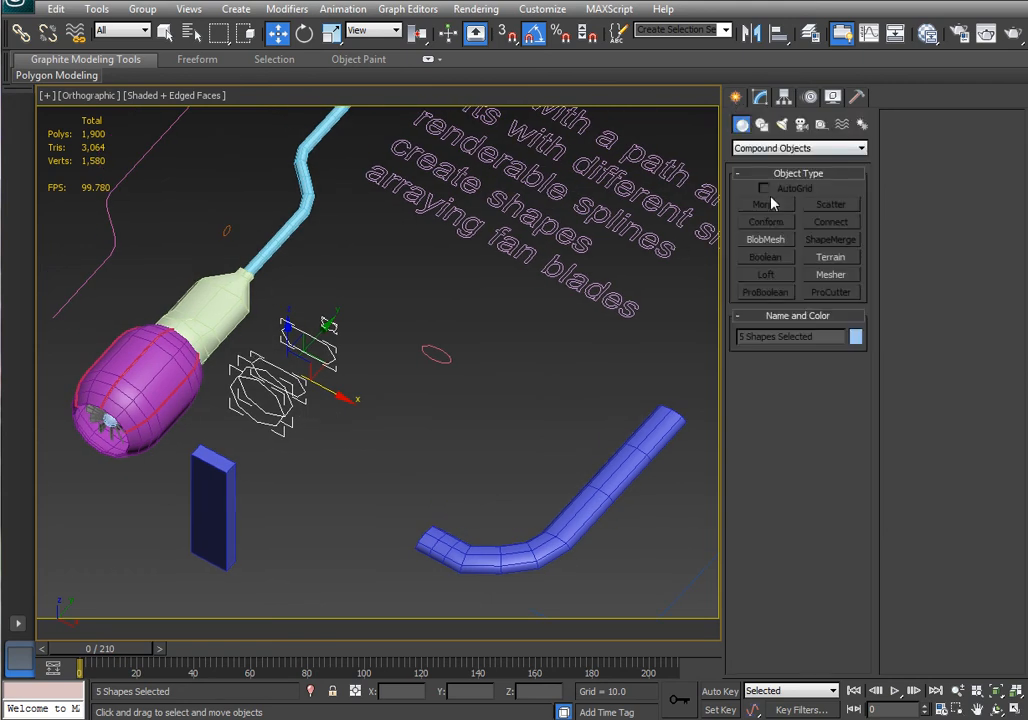
pyautogui.click(762, 124)
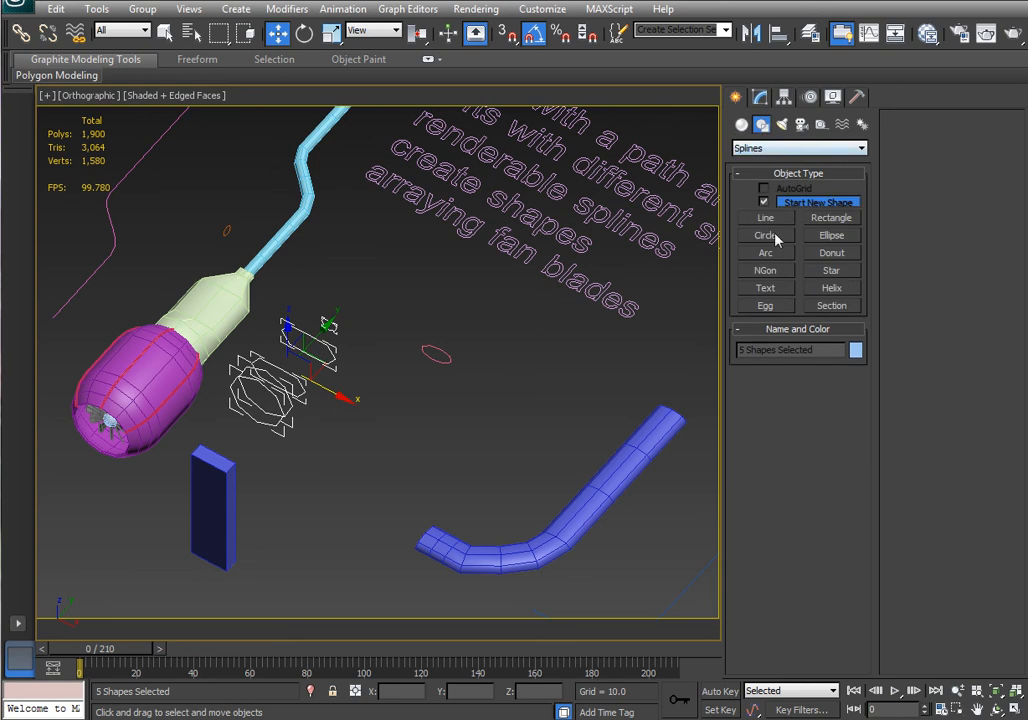
pyautogui.moveTo(496, 434); pyautogui.dragTo(473, 385, button='middle')
pyautogui.press('t')
pyautogui.press('z')
pyautogui.scroll(-6, 463, 381)
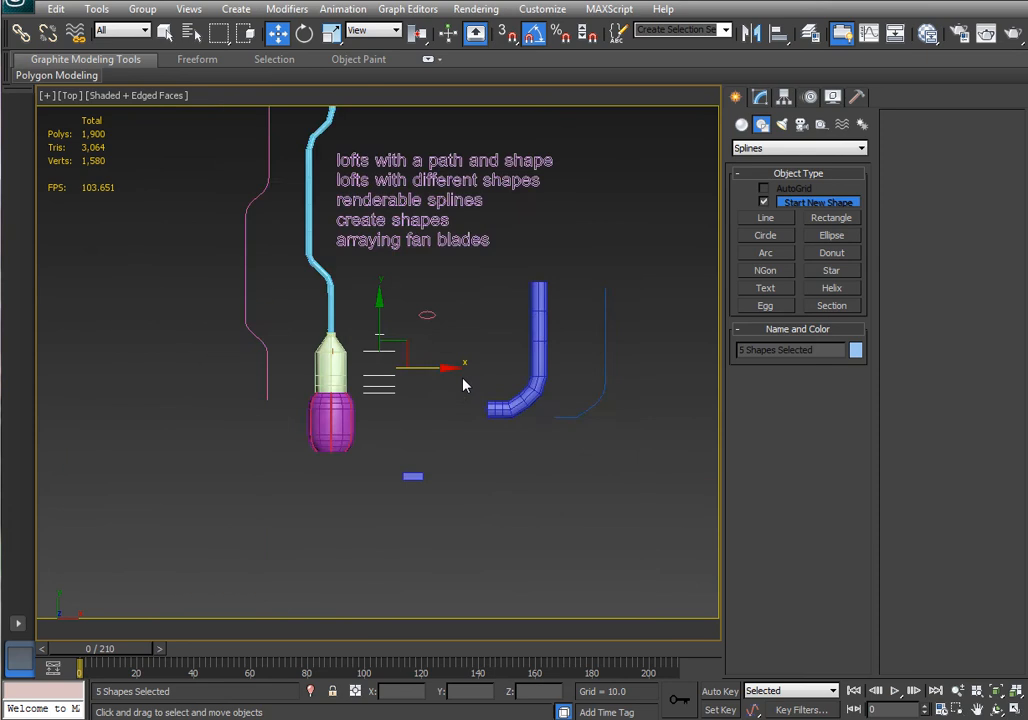
pyautogui.scroll(3, 432, 357)
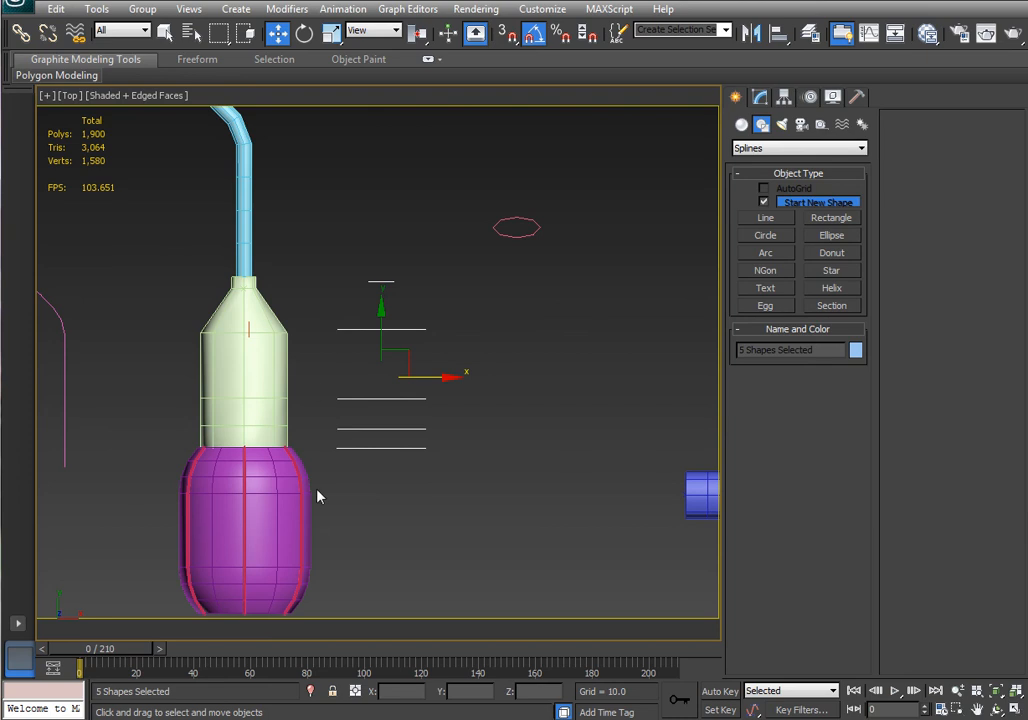
pyautogui.moveTo(548, 284); pyautogui.dragTo(500, 312, button='middle')
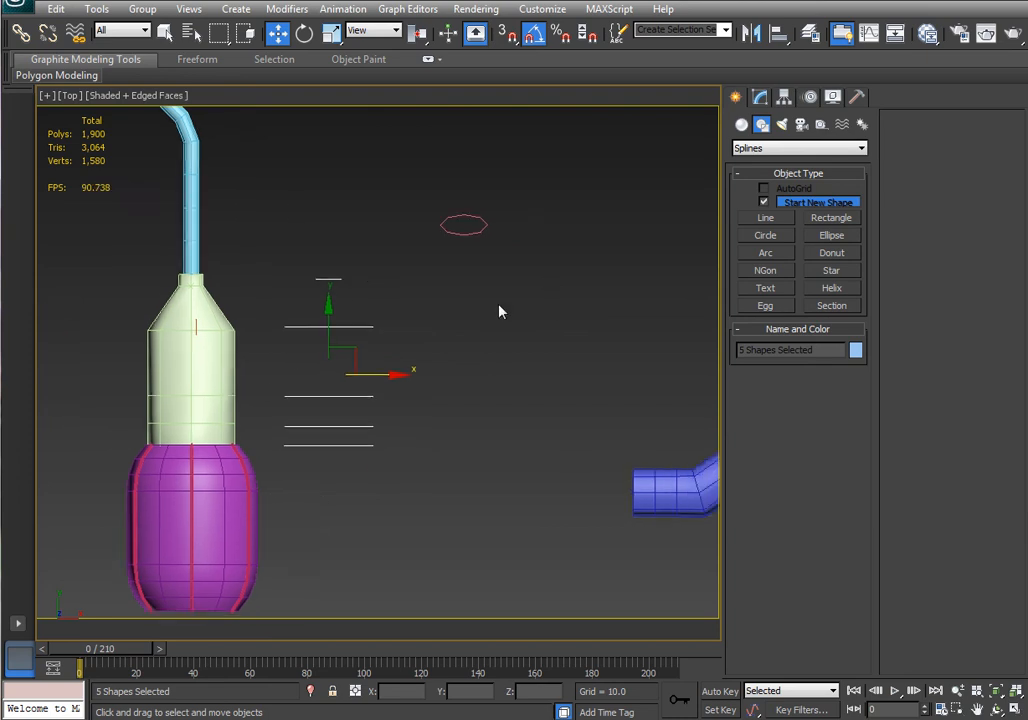
pyautogui.moveTo(536, 380); pyautogui.dragTo(441, 376, button='middle')
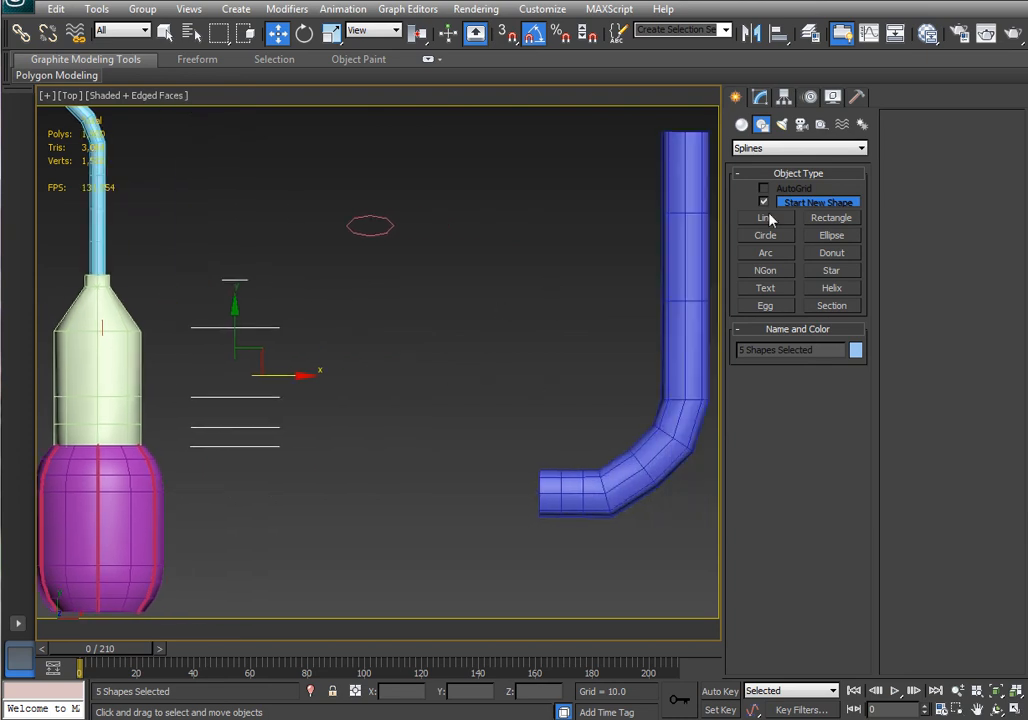
pyautogui.press('f')
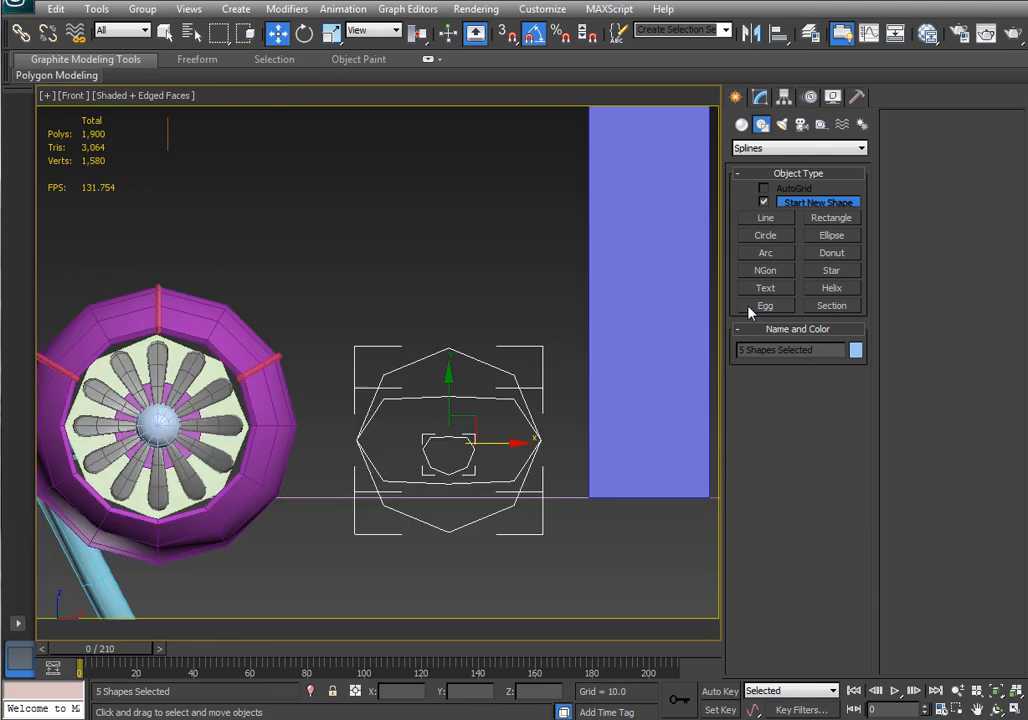
pyautogui.click(822, 219)
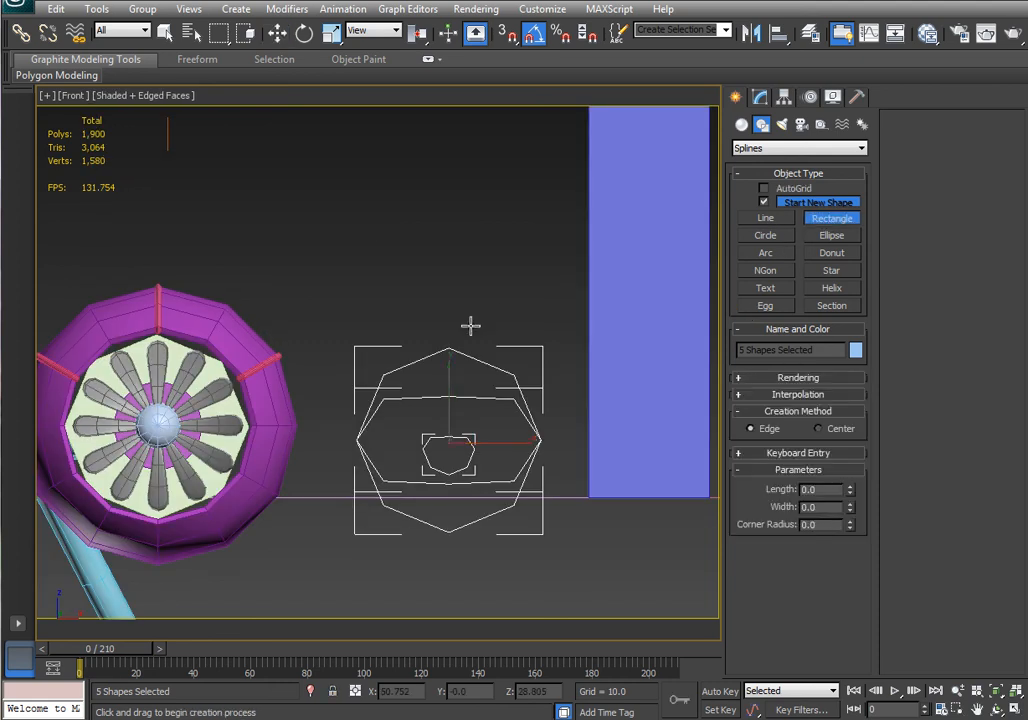
pyautogui.moveTo(470, 326); pyautogui.dragTo(202, 266, button='middle')
pyautogui.scroll(-3, 380, 370)
pyautogui.moveTo(436, 335); pyautogui.dragTo(535, 390, button='middle')
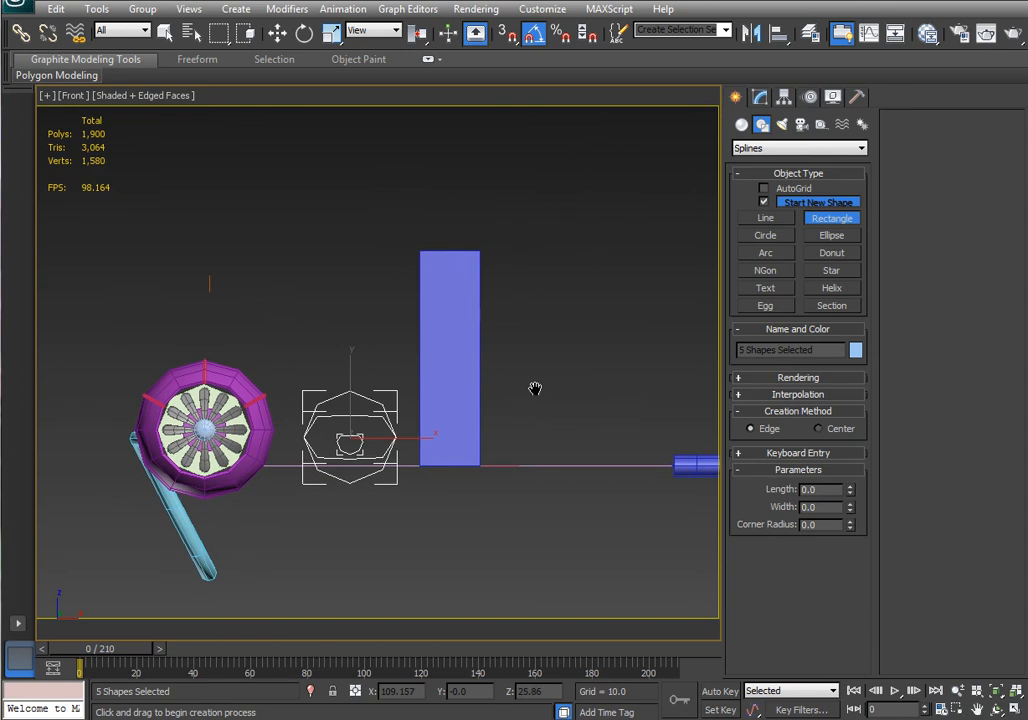
pyautogui.moveTo(523, 315); pyautogui.dragTo(595, 349)
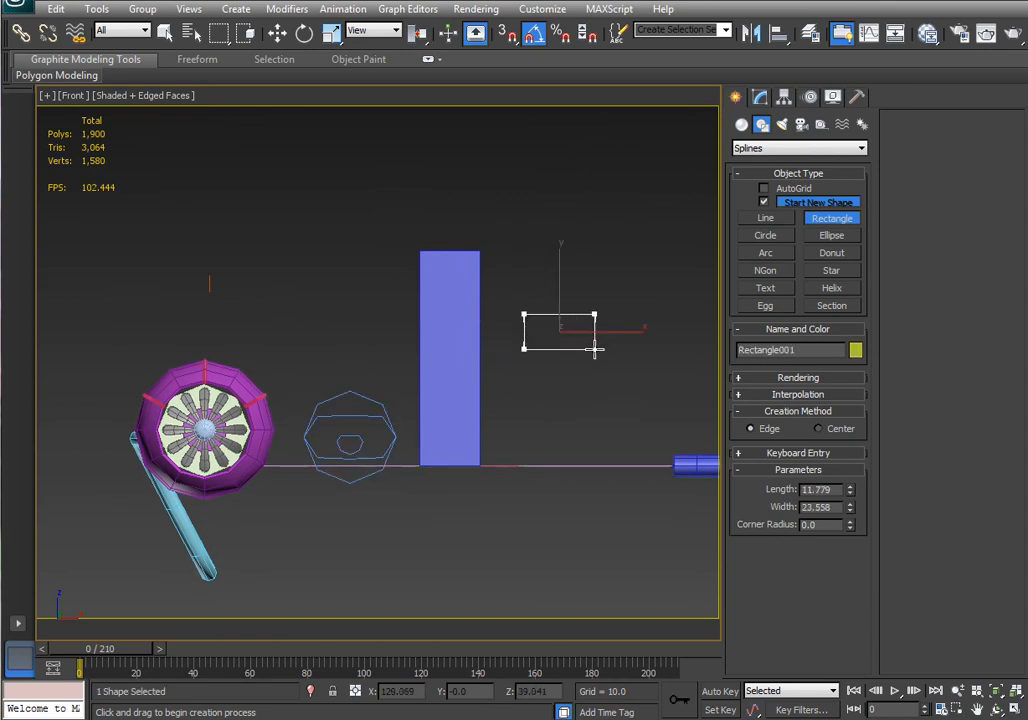
# In Top view, move the ellipse and the bent loft tube to the right of the cross-section shapes.
pyautogui.click(278, 36)
pyautogui.press('t')
pyautogui.scroll(-4, 498, 431)
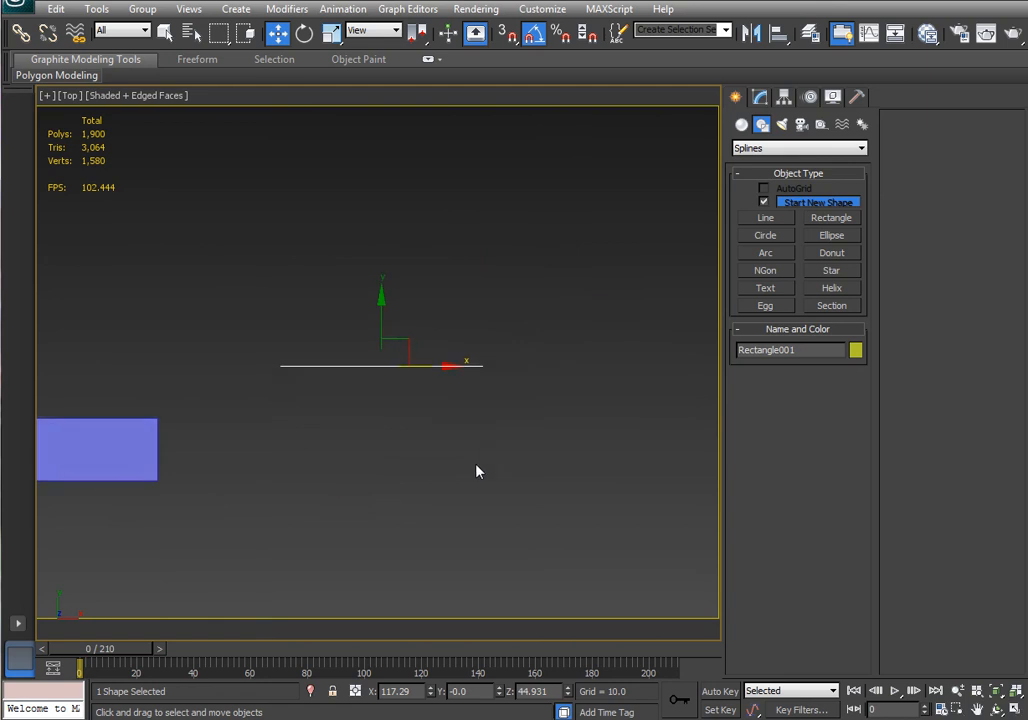
pyautogui.scroll(-5, 478, 471)
pyautogui.moveTo(454, 432); pyautogui.dragTo(448, 560, button='middle')
pyautogui.scroll(-2, 448, 558)
pyautogui.moveTo(490, 461); pyautogui.dragTo(427, 527, button='middle')
pyautogui.click(279, 303)
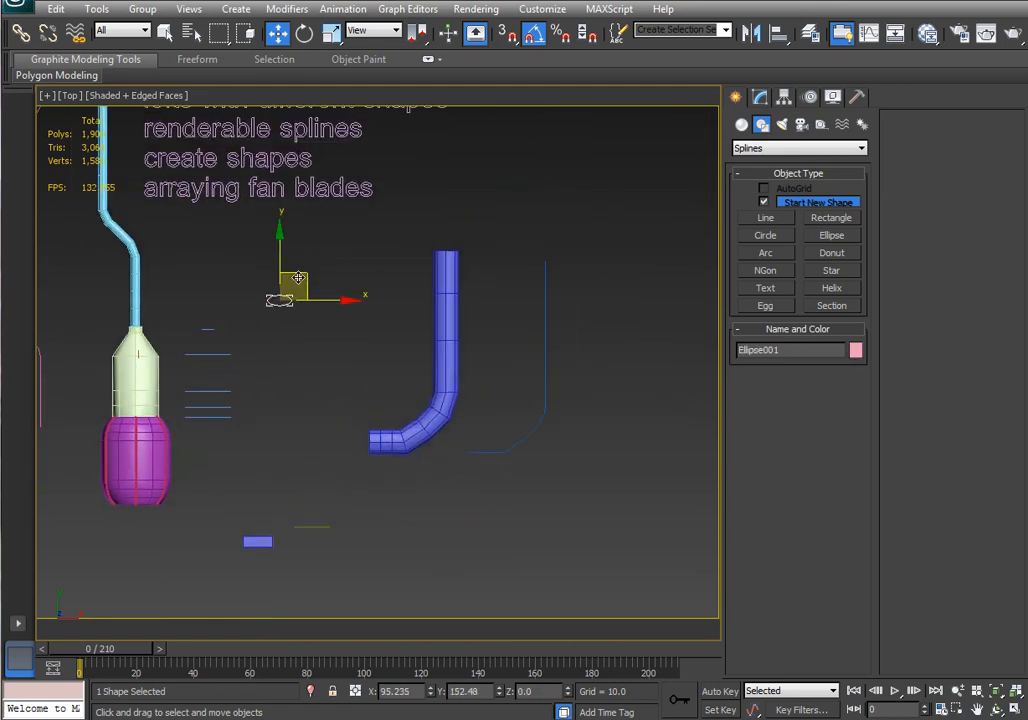
pyautogui.moveTo(293, 276); pyautogui.dragTo(578, 347)
pyautogui.click(453, 350)
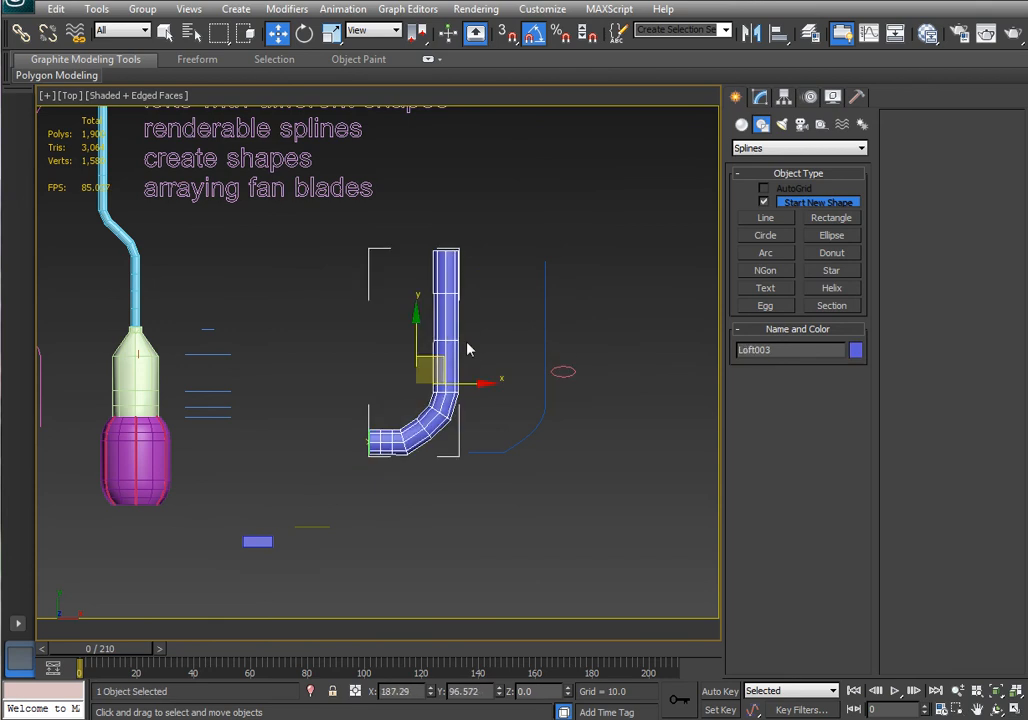
pyautogui.moveTo(442, 360); pyautogui.dragTo(594, 382)
# Hide the bent loft tube together with its path line and the ellipse.
pyautogui.moveTo(636, 482); pyautogui.dragTo(535, 347)
pyautogui.rightClick(597, 331)
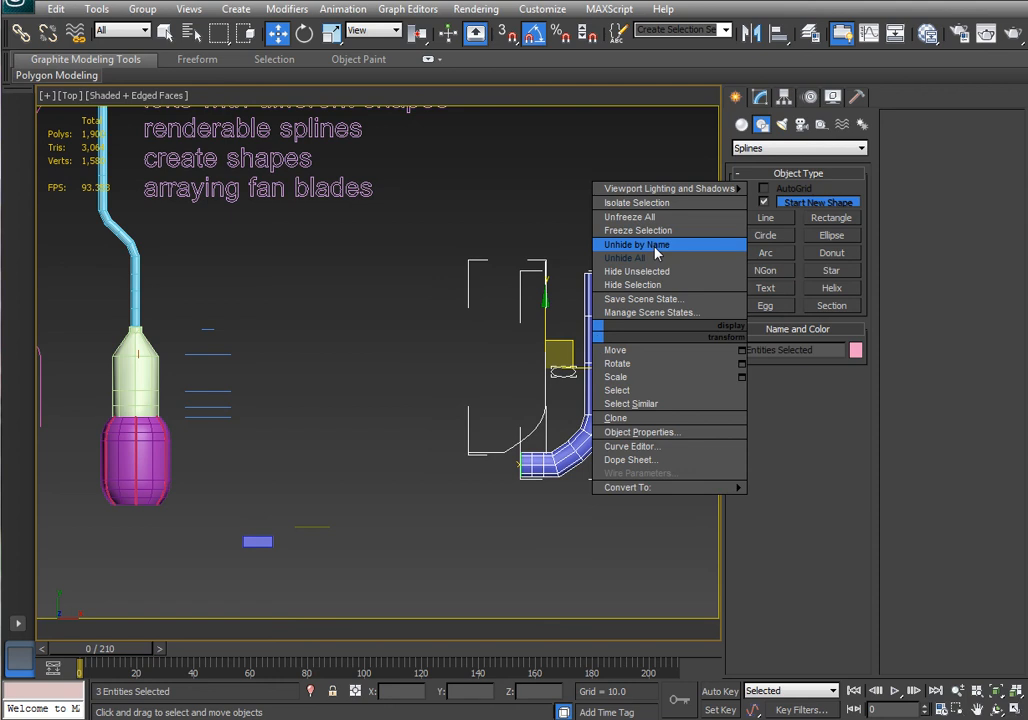
pyautogui.click(645, 285)
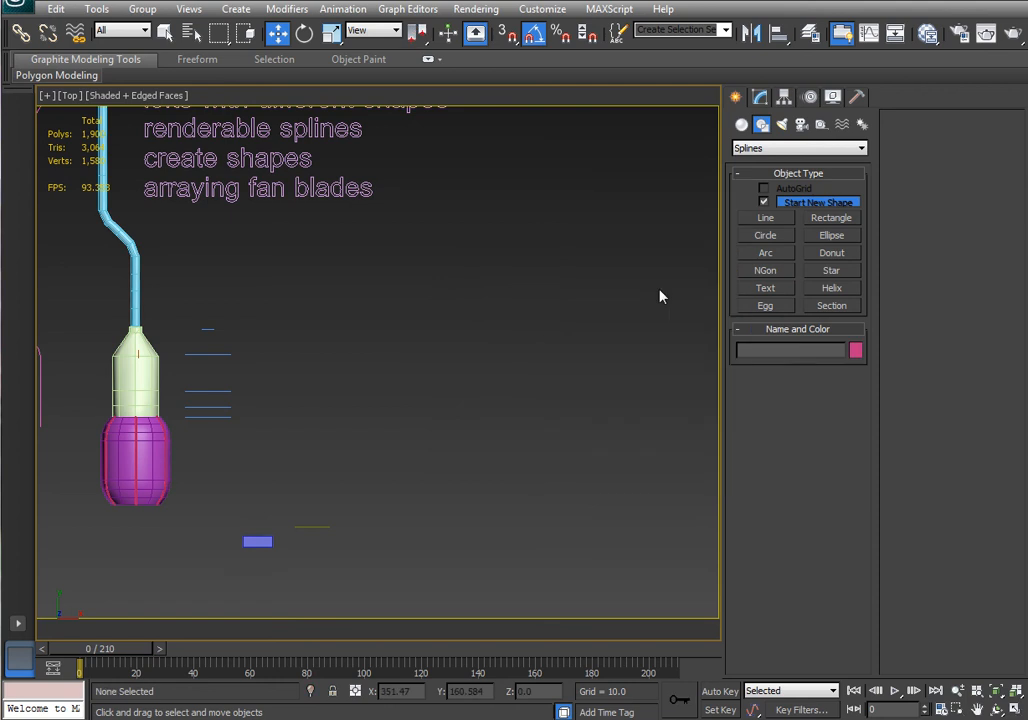
# Move the rectangle up and draw a straight vertical line as a new loft path to its right.
pyautogui.click(325, 526)
pyautogui.moveTo(342, 504); pyautogui.dragTo(382, 475)
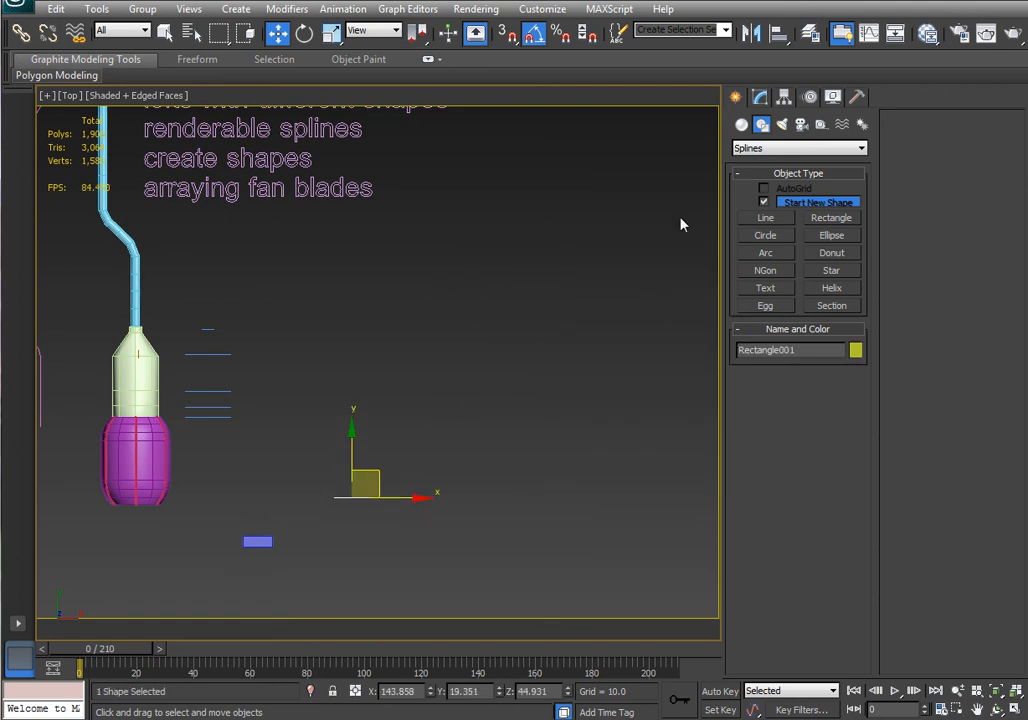
pyautogui.click(765, 218)
pyautogui.click(461, 497)
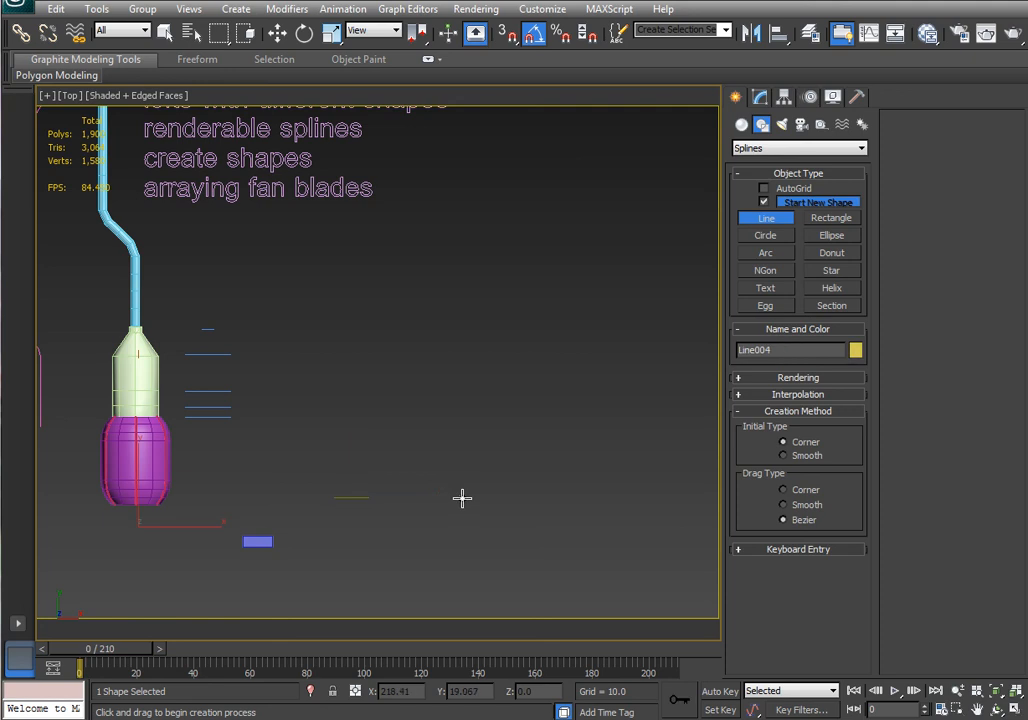
pyautogui.click(461, 304)
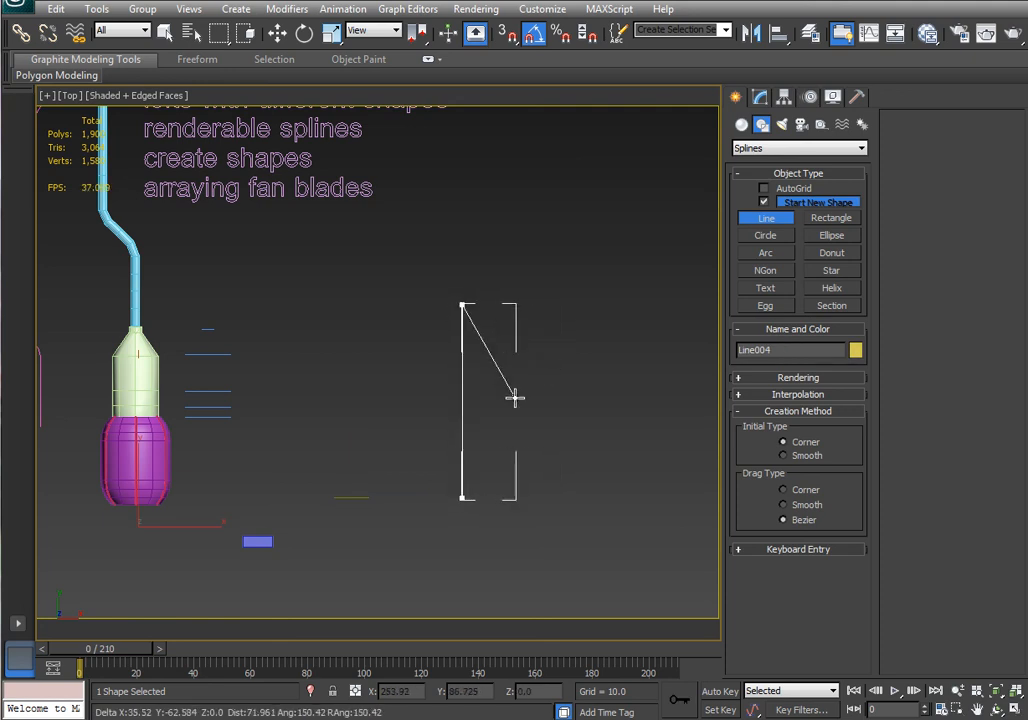
pyautogui.rightClick(514, 329)
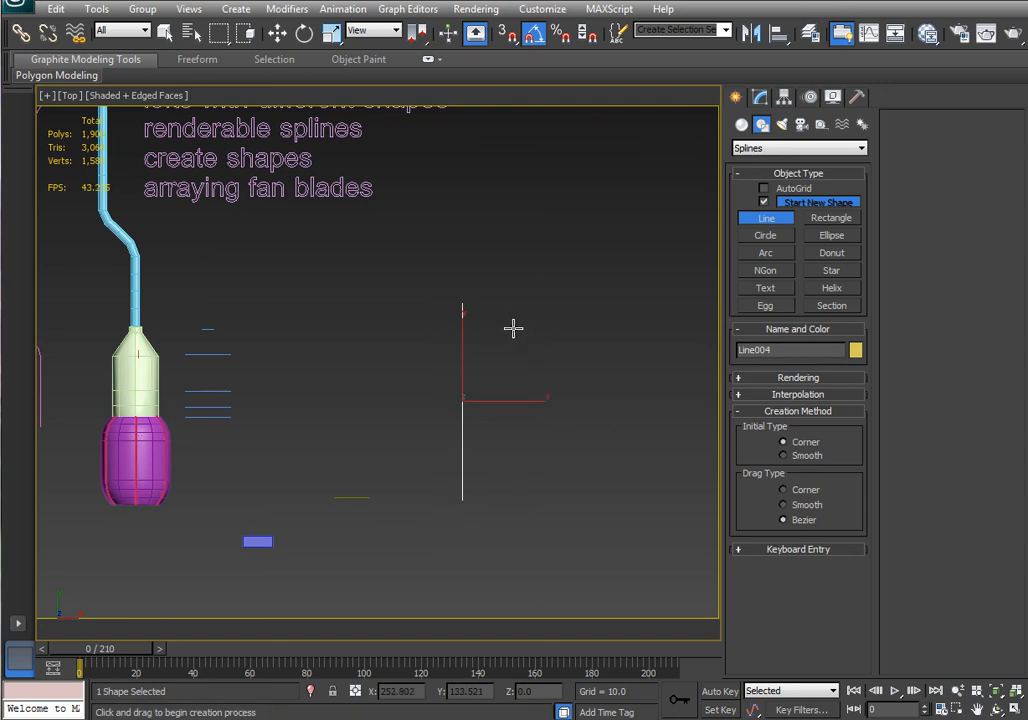
# Move the rectangle onto the bottom of the new vertical line and open its parameters.
pyautogui.press('w')
pyautogui.click(355, 496)
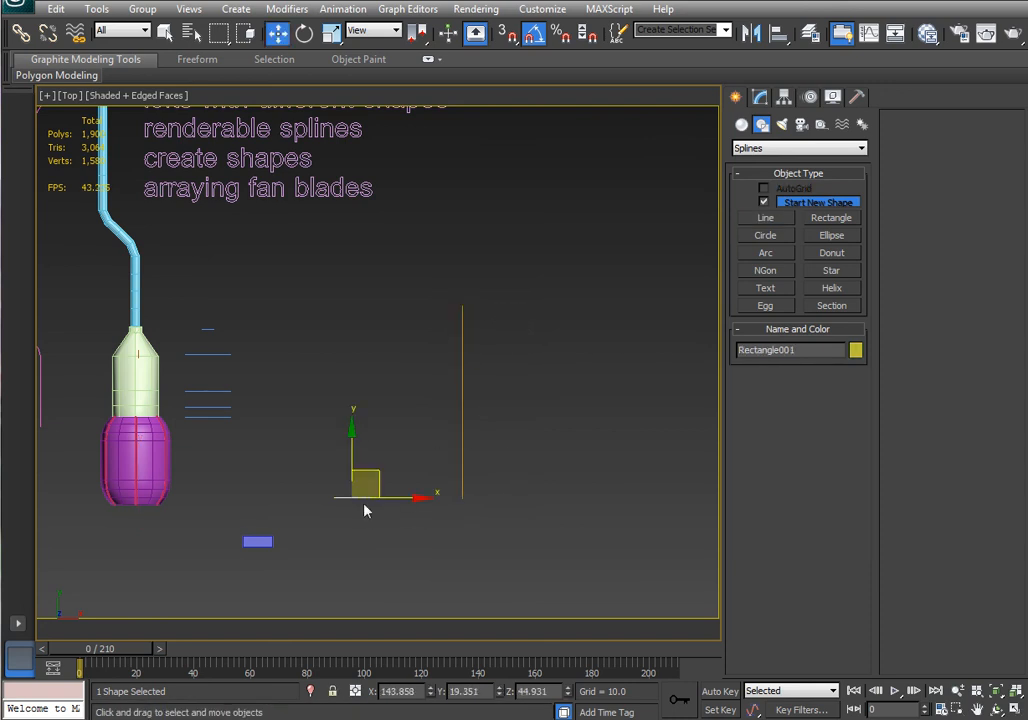
pyautogui.moveTo(401, 502); pyautogui.dragTo(443, 504)
pyautogui.scroll(6, 422, 521)
pyautogui.keyDown('alt'); pyautogui.moveTo(422, 521); pyautogui.dragTo(448, 234, button='middle'); pyautogui.keyUp('alt')
pyautogui.click(760, 96)
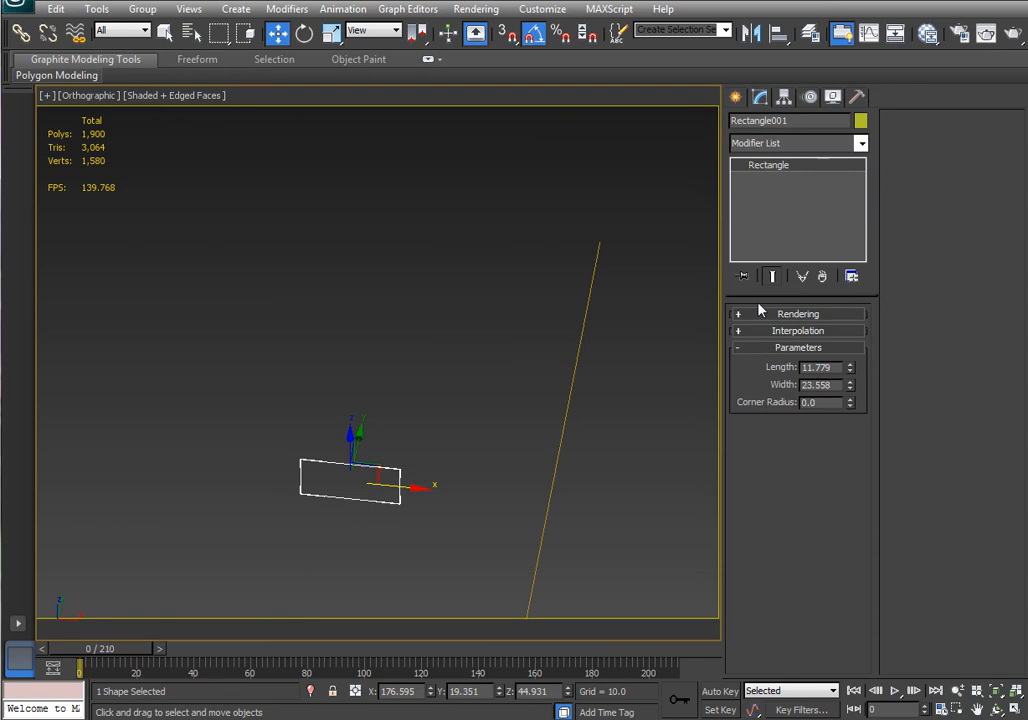
# Make two copies of the rectangle, stepping each one further up along the vertical line.
pyautogui.keyDown('alt'); pyautogui.moveTo(417, 473); pyautogui.dragTo(381, 434, button='middle'); pyautogui.keyUp('alt')
pyautogui.moveTo(379, 434)
pyautogui.keyDown('shift'); pyautogui.mouseDown()
pyautogui.moveTo(402, 404)
pyautogui.moveTo(436, 399)
pyautogui.mouseUp(); pyautogui.keyUp('shift')
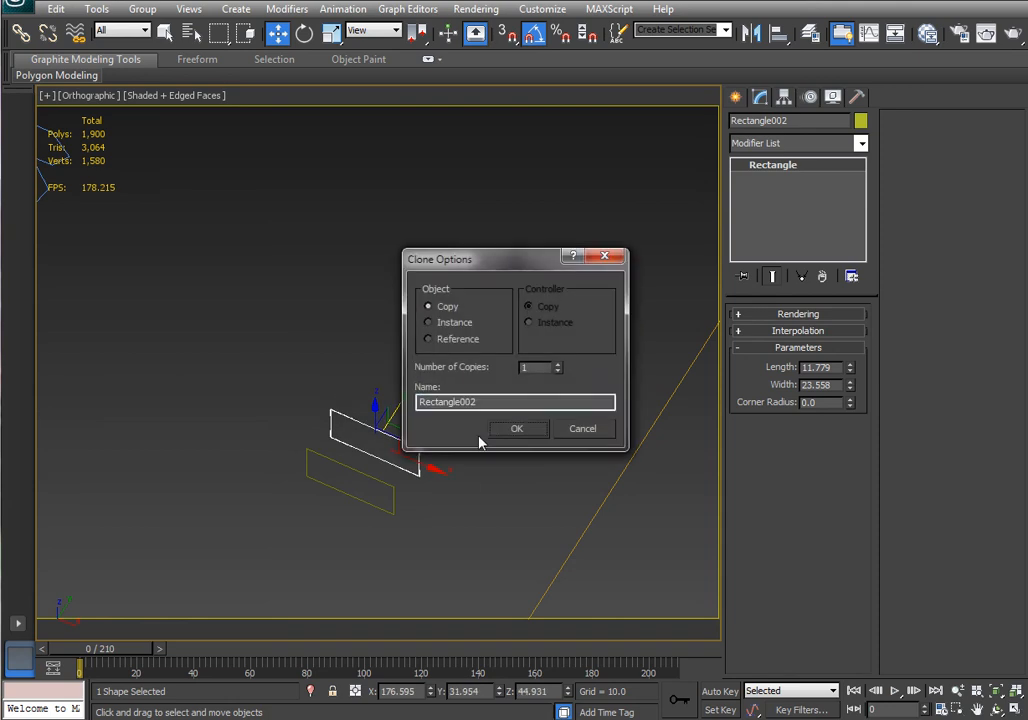
pyautogui.click(517, 429)
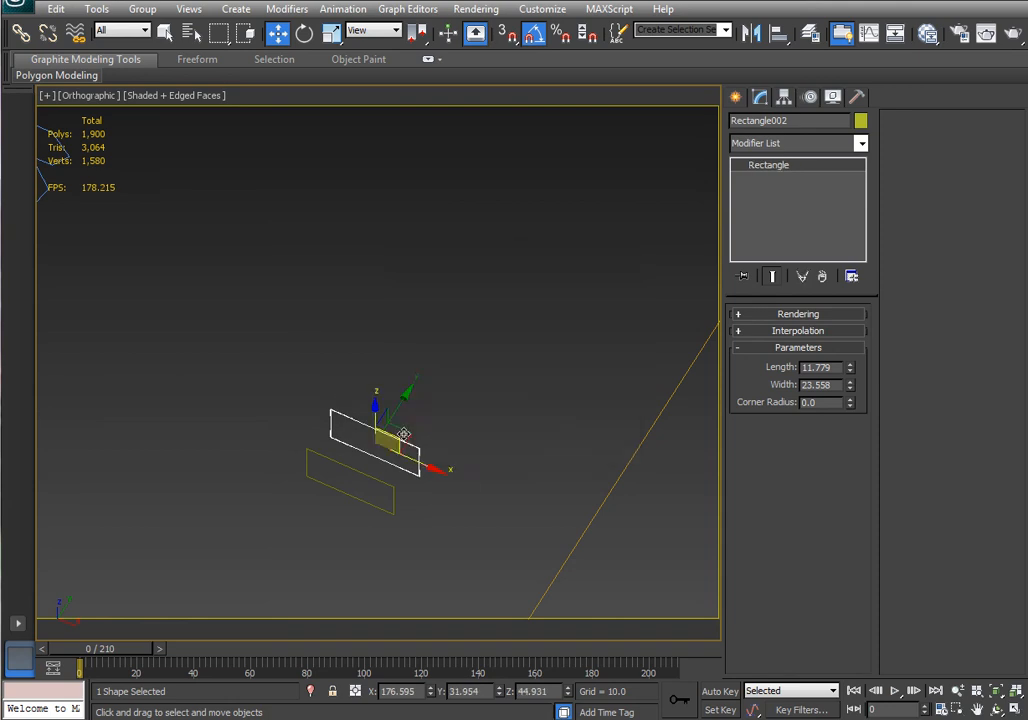
pyautogui.moveTo(408, 397)
pyautogui.keyDown('shift'); pyautogui.mouseDown()
pyautogui.moveTo(493, 296)
pyautogui.moveTo(495, 305)
pyautogui.mouseUp(); pyautogui.keyUp('shift')
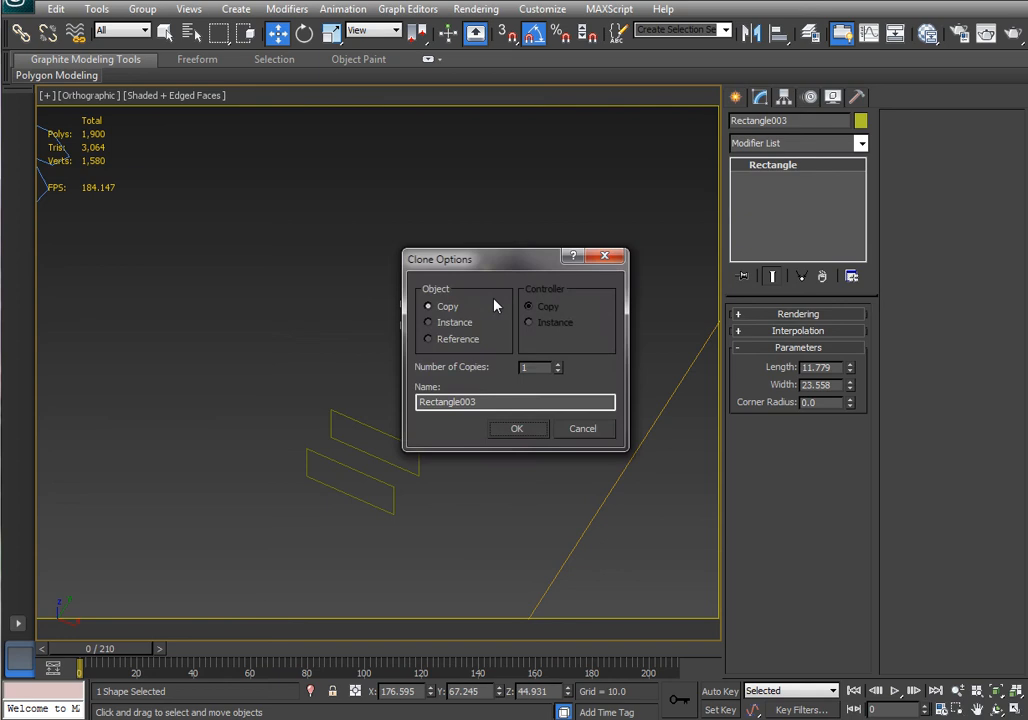
pyautogui.click(517, 429)
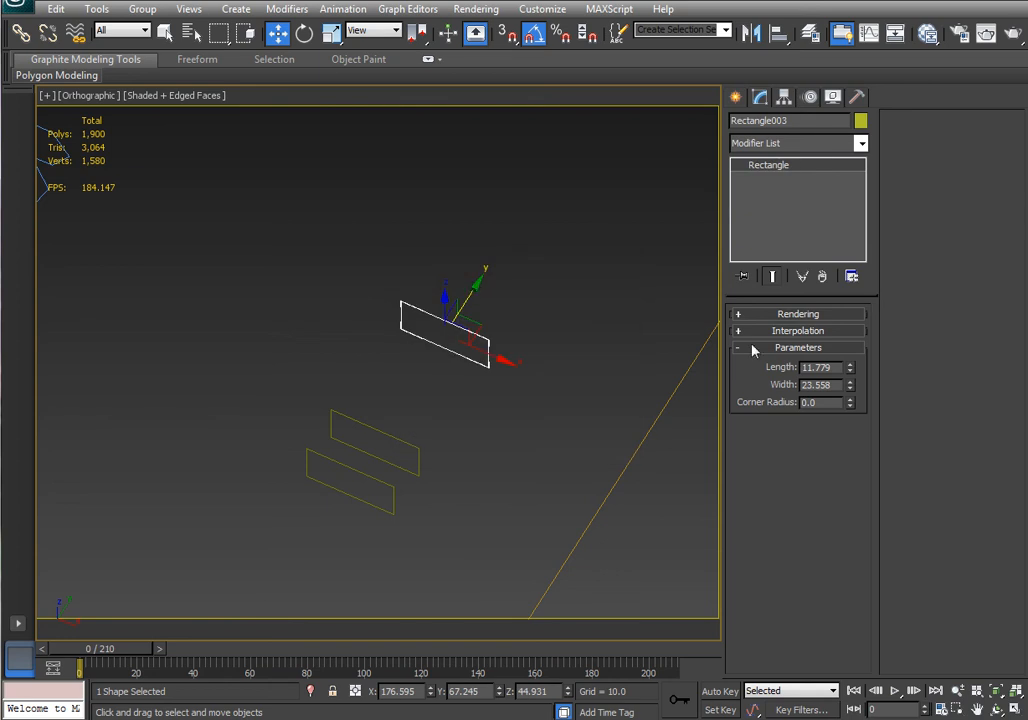
# Add an Edit Spline modifier to the top rectangle copy and switch to vertex editing.
pyautogui.click(772, 145)
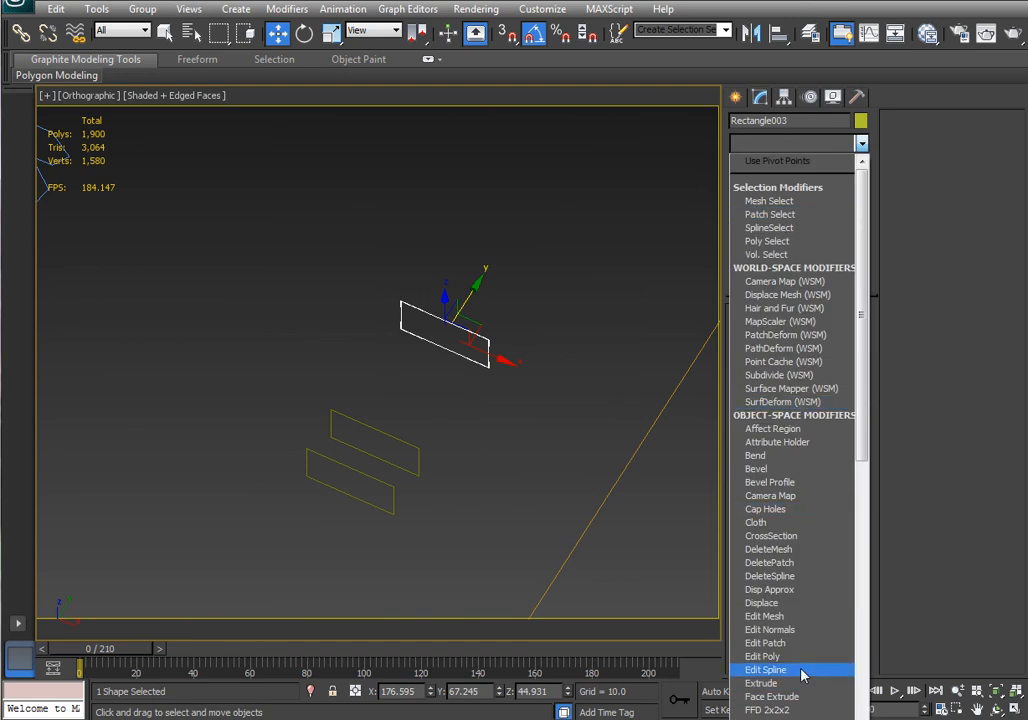
pyautogui.click(766, 669)
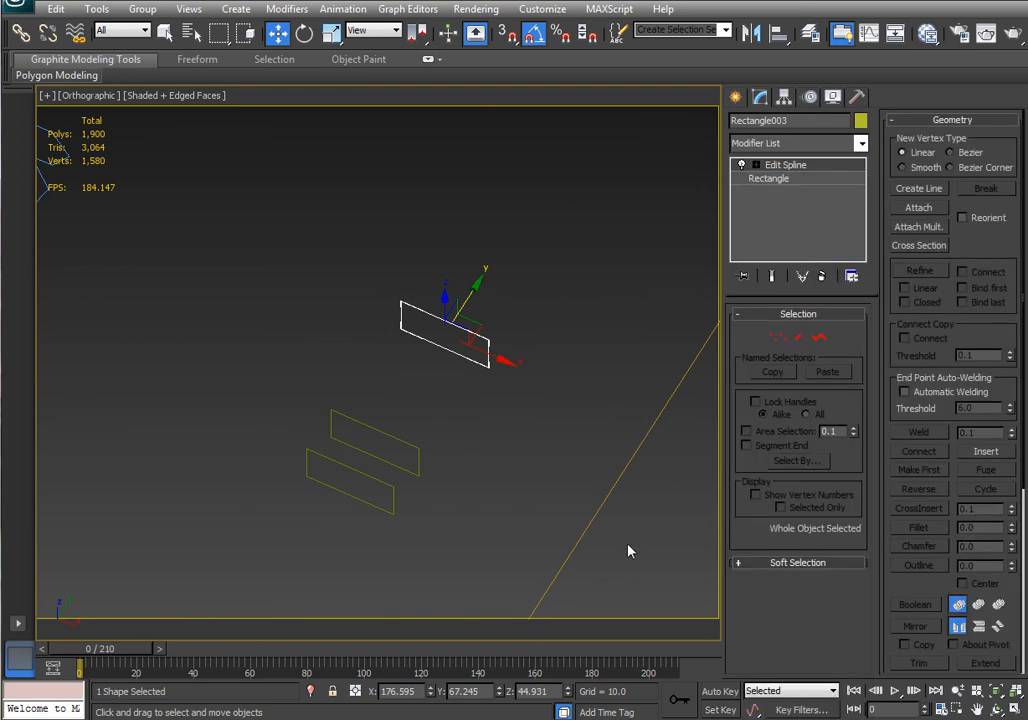
pyautogui.click(779, 338)
# Select a corner vertex of the top rectangle copy and move it to distort the rectangle's outline.
pyautogui.moveTo(500, 325); pyautogui.dragTo(478, 352)
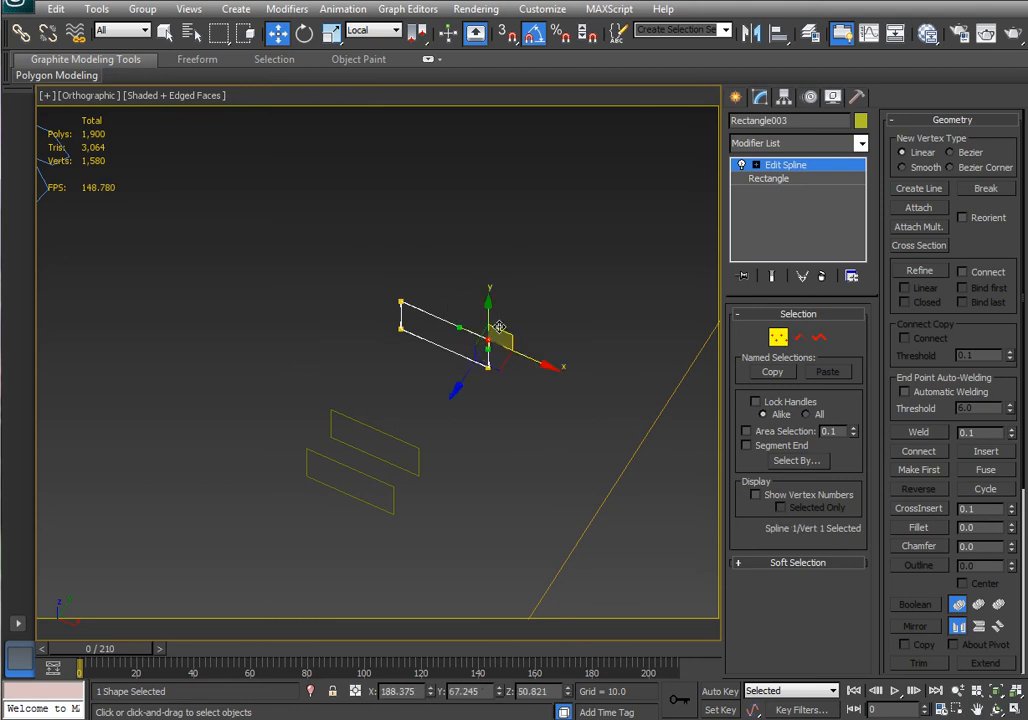
pyautogui.scroll(3, 505, 310)
pyautogui.moveTo(565, 333); pyautogui.dragTo(561, 333, button='middle')
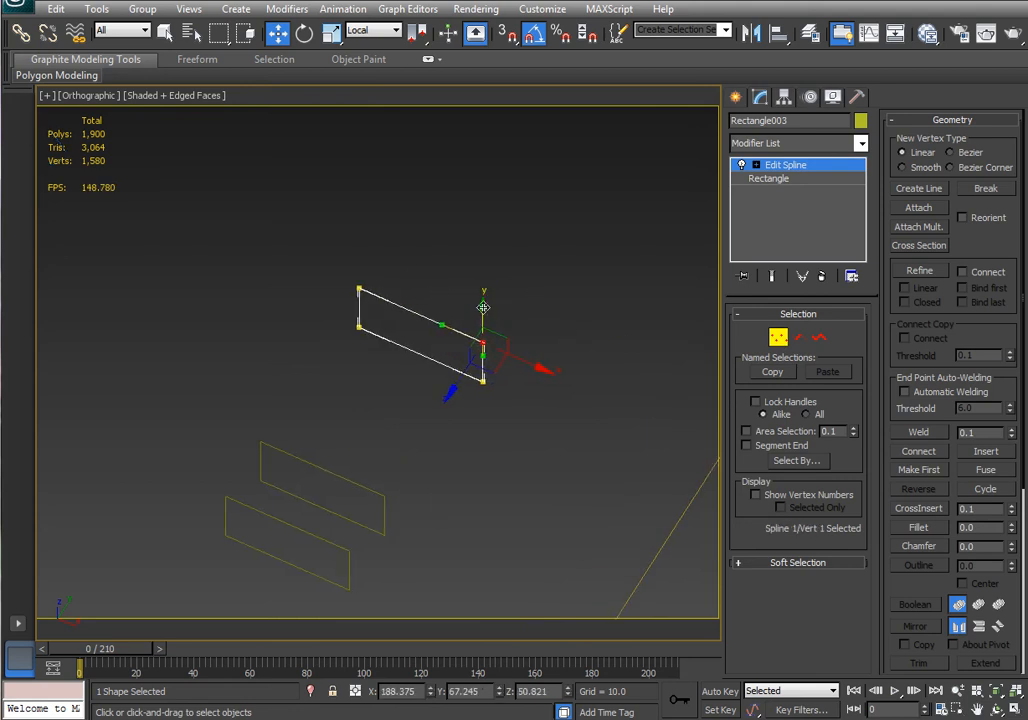
pyautogui.moveTo(476, 344); pyautogui.dragTo(470, 358)
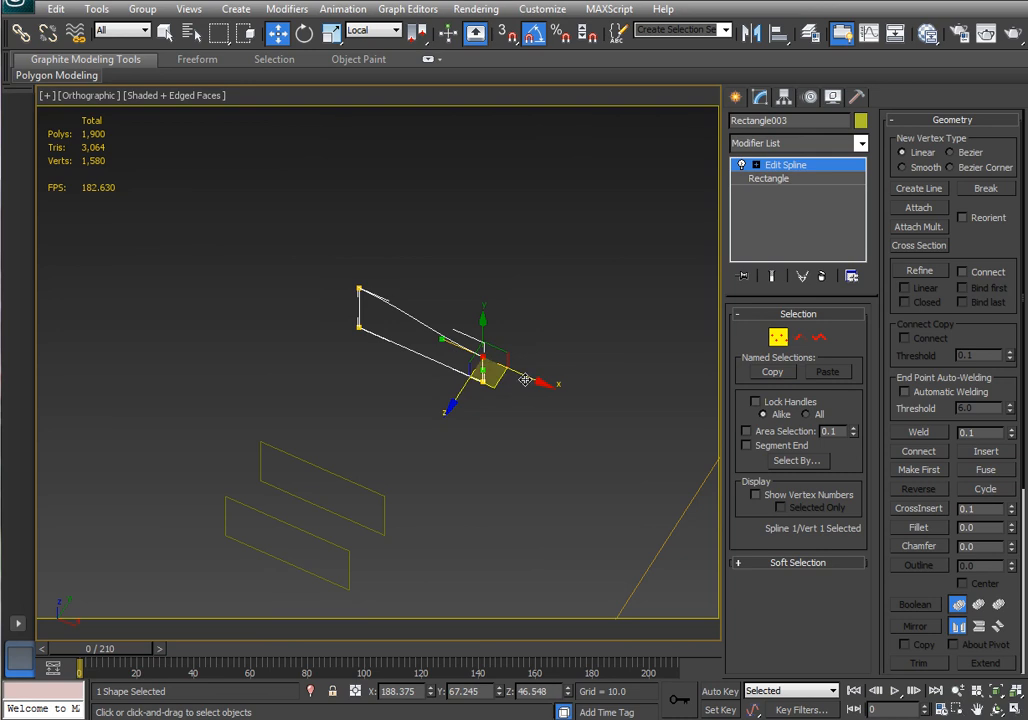
pyautogui.moveTo(529, 380); pyautogui.dragTo(499, 370)
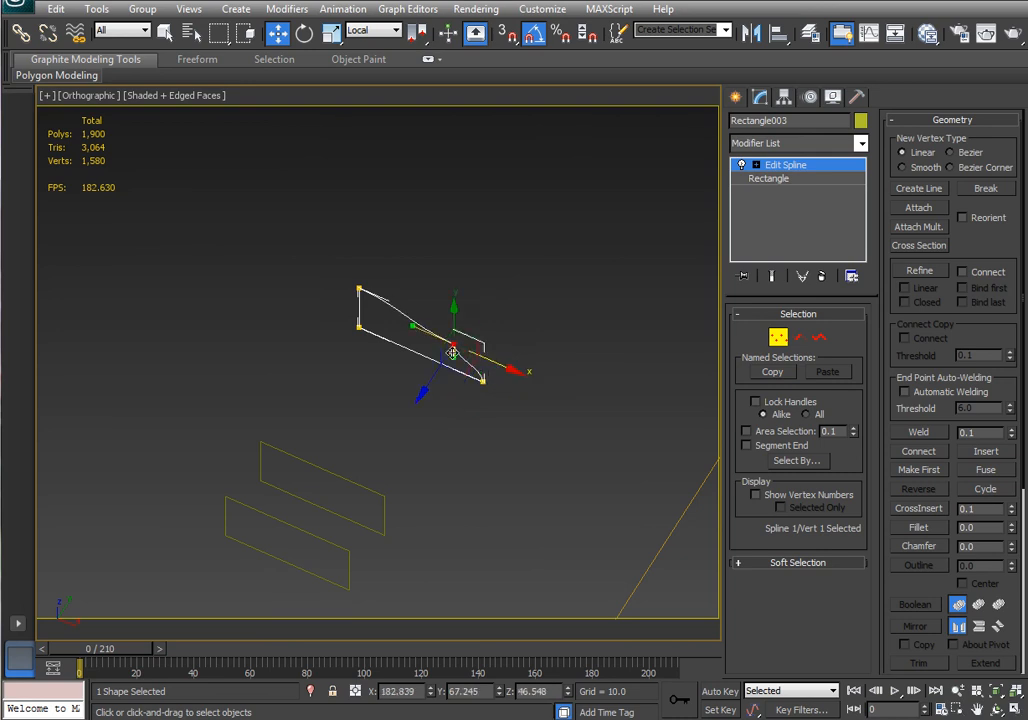
pyautogui.scroll(2, 454, 353)
pyautogui.moveTo(546, 326); pyautogui.dragTo(513, 417, button='middle')
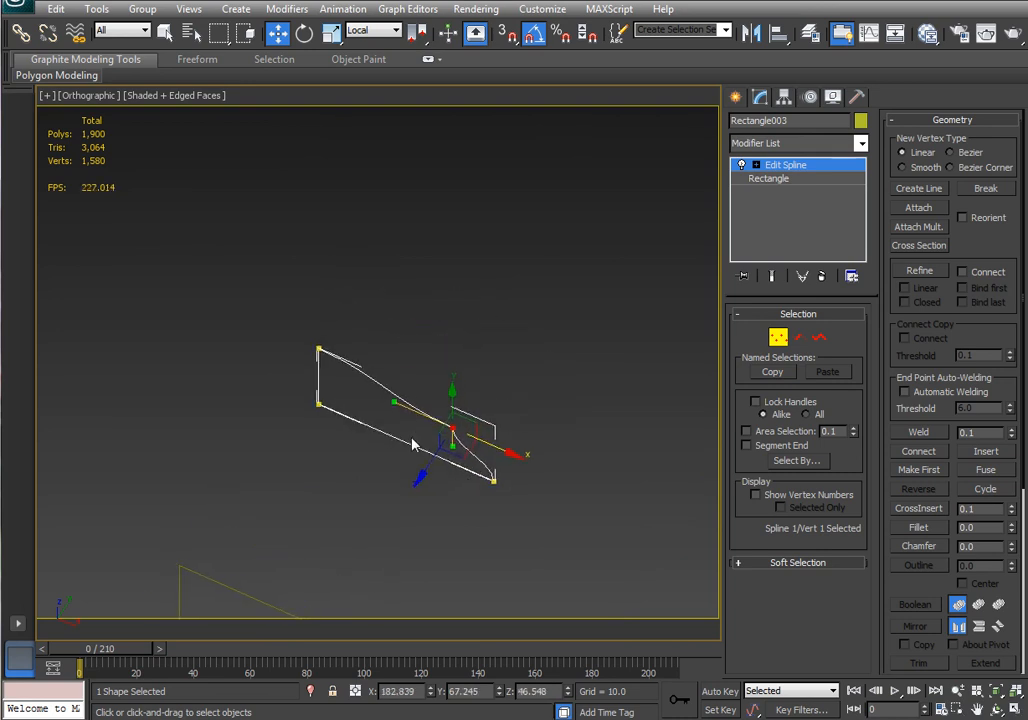
# Move the other vertices to give the top copy a curved, uneven profile, then leave vertex editing.
pyautogui.click(318, 348)
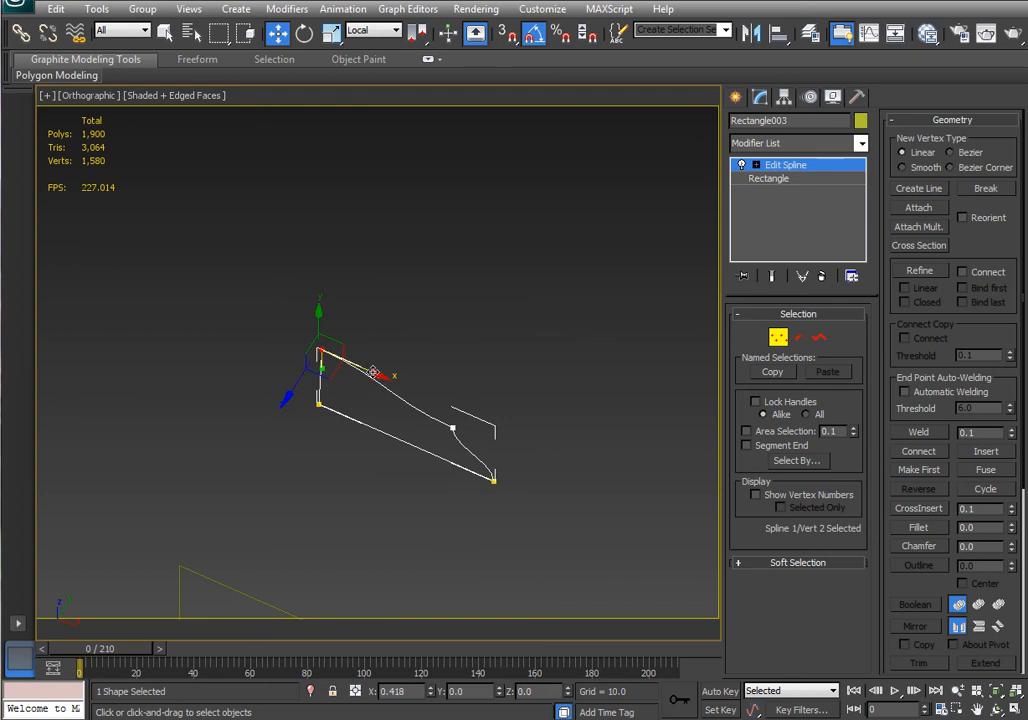
pyautogui.moveTo(367, 372); pyautogui.dragTo(408, 388)
pyautogui.click(360, 372)
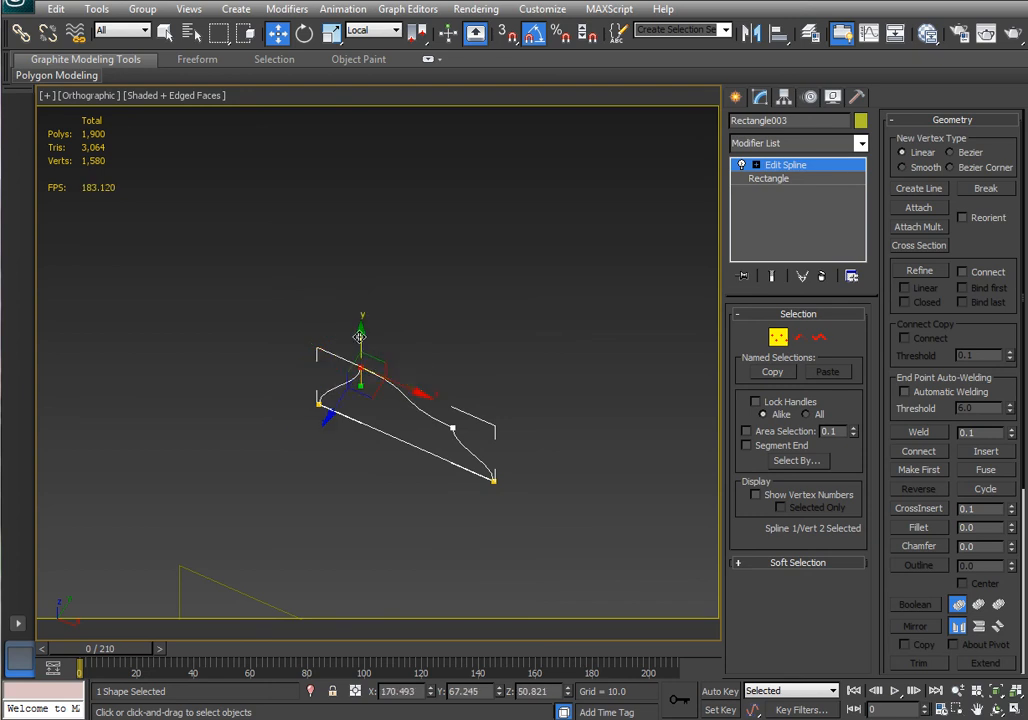
pyautogui.keyDown('alt'); pyautogui.moveTo(359, 337); pyautogui.dragTo(549, 402, button='middle'); pyautogui.keyUp('alt')
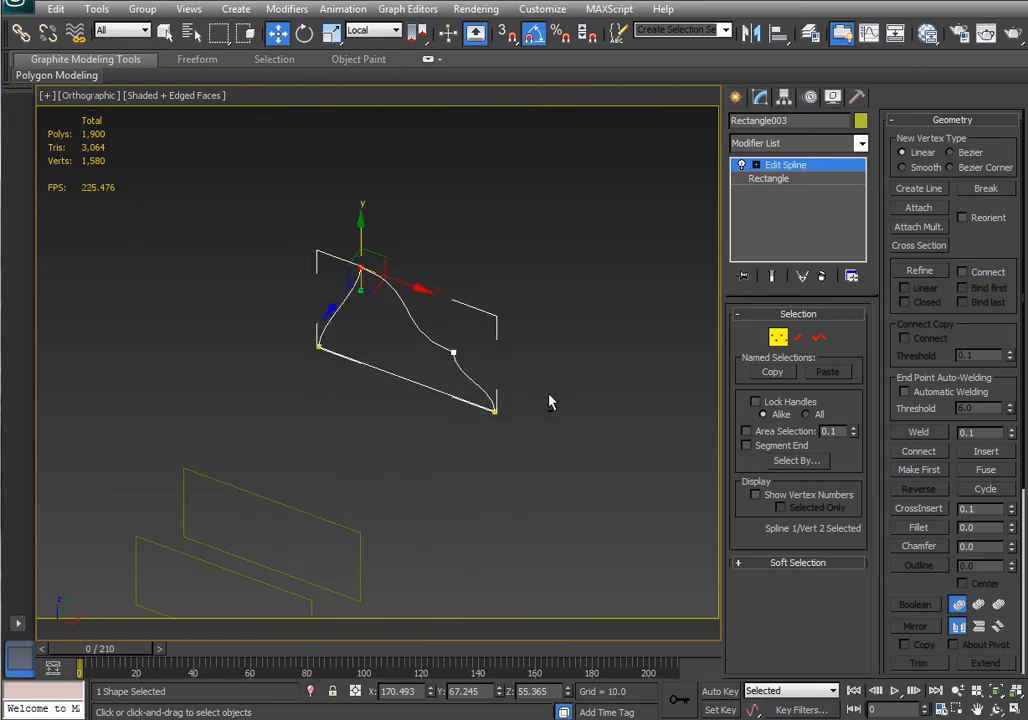
pyautogui.keyDown('alt'); pyautogui.moveTo(415, 299); pyautogui.dragTo(558, 366, button='middle'); pyautogui.keyUp('alt')
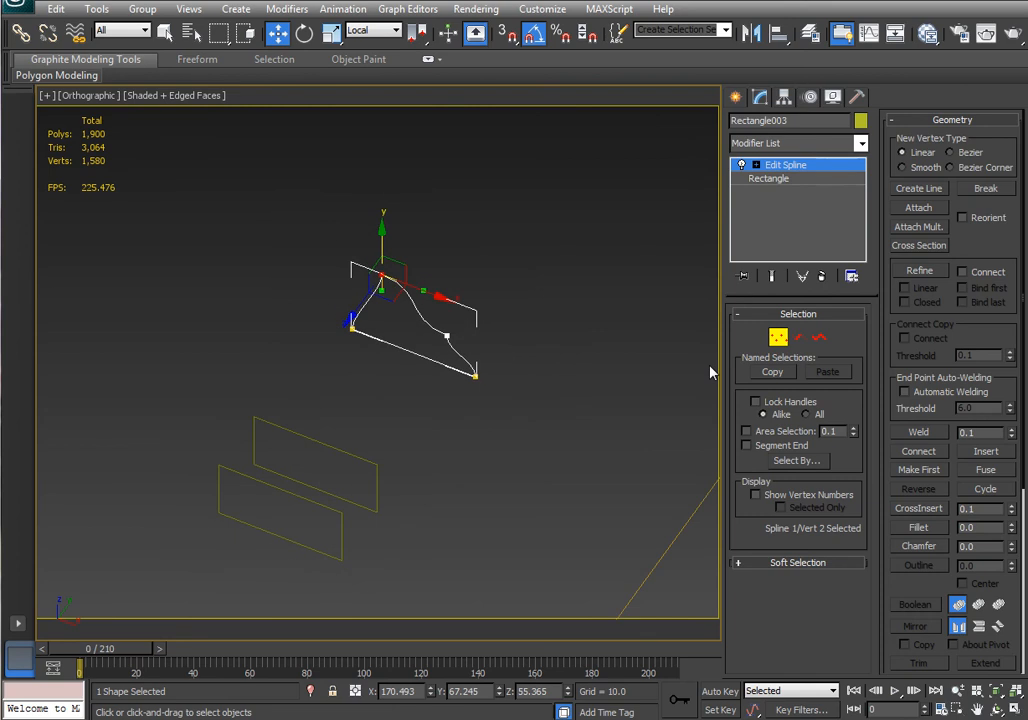
pyautogui.keyDown('alt'); pyautogui.moveTo(530, 472); pyautogui.dragTo(516, 441, button='middle'); pyautogui.keyUp('alt')
pyautogui.click(351, 328)
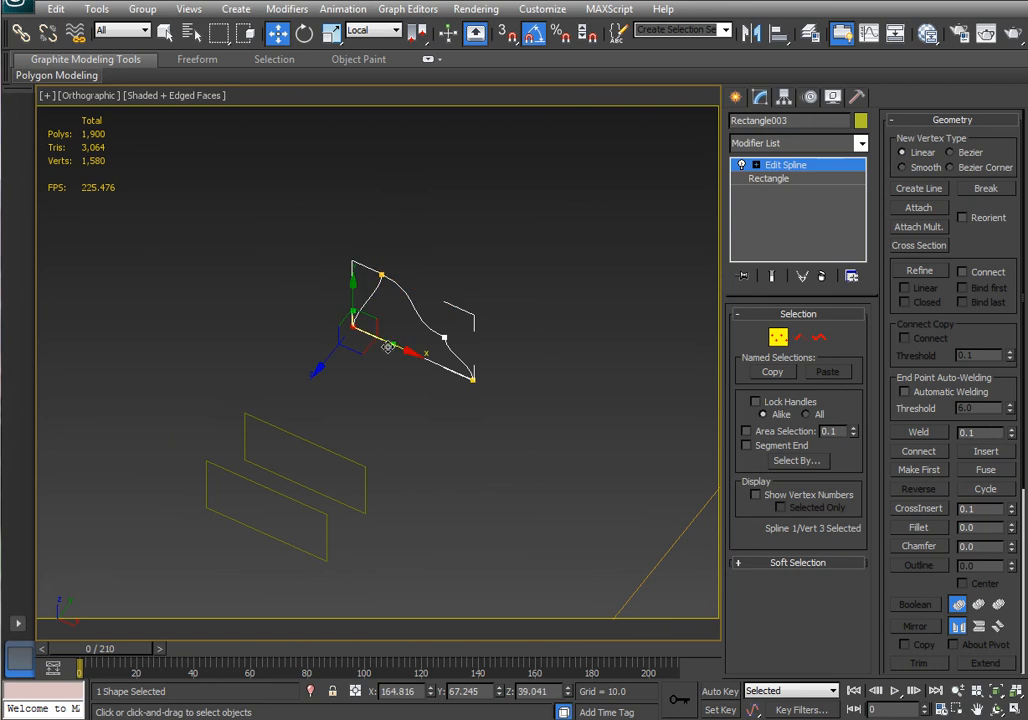
pyautogui.click(778, 340)
# Clone the reshaped cross-section as an independent copy placed beside it.
pyautogui.keyDown('alt'); pyautogui.moveTo(560, 450); pyautogui.dragTo(509, 420, button='middle'); pyautogui.keyUp('alt')
pyautogui.keyDown('shift'); pyautogui.moveTo(473, 313); pyautogui.dragTo(528, 292); pyautogui.keyUp('shift')
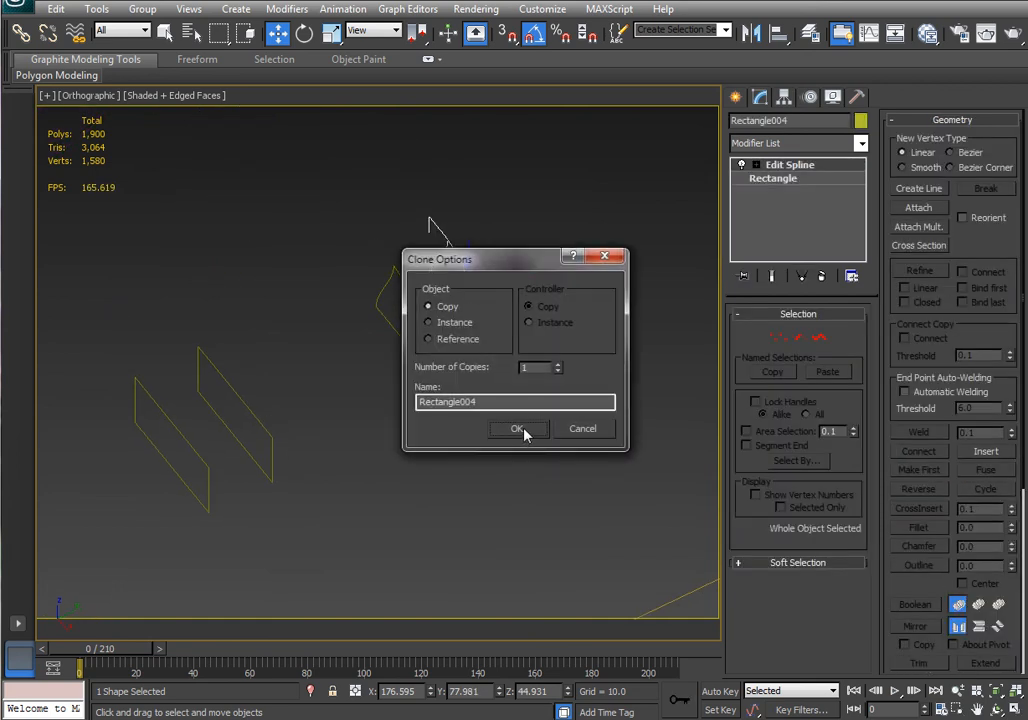
pyautogui.click(523, 431)
# Select the straight vertical line as the path and start a Loft compound object.
pyautogui.click(267, 432)
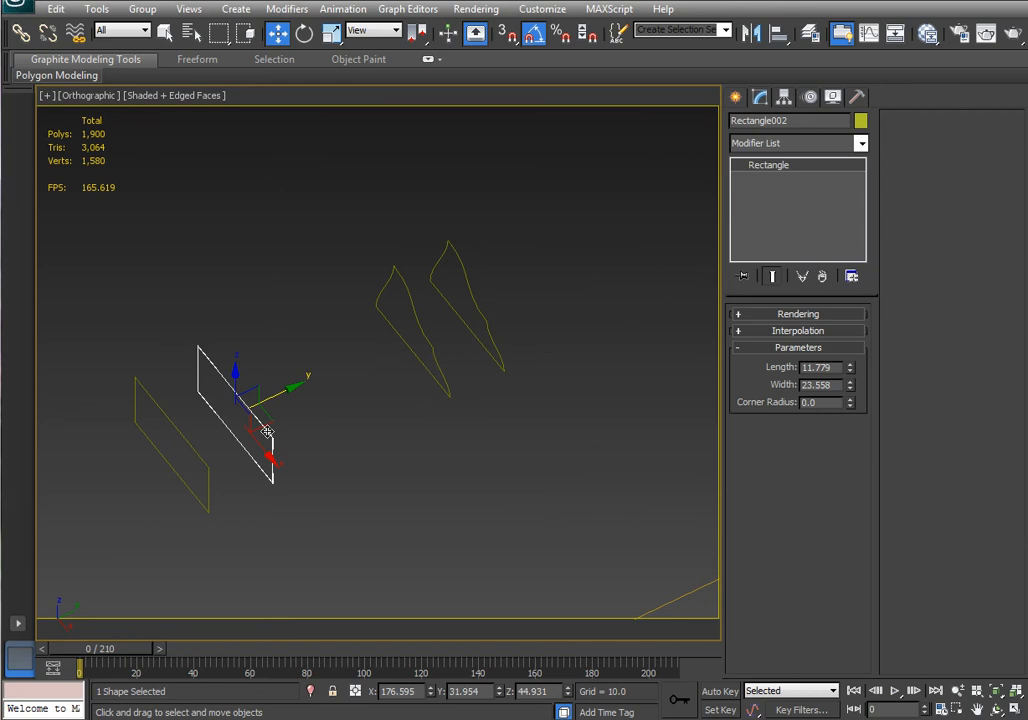
pyautogui.click(431, 347)
pyautogui.scroll(-4, 435, 466)
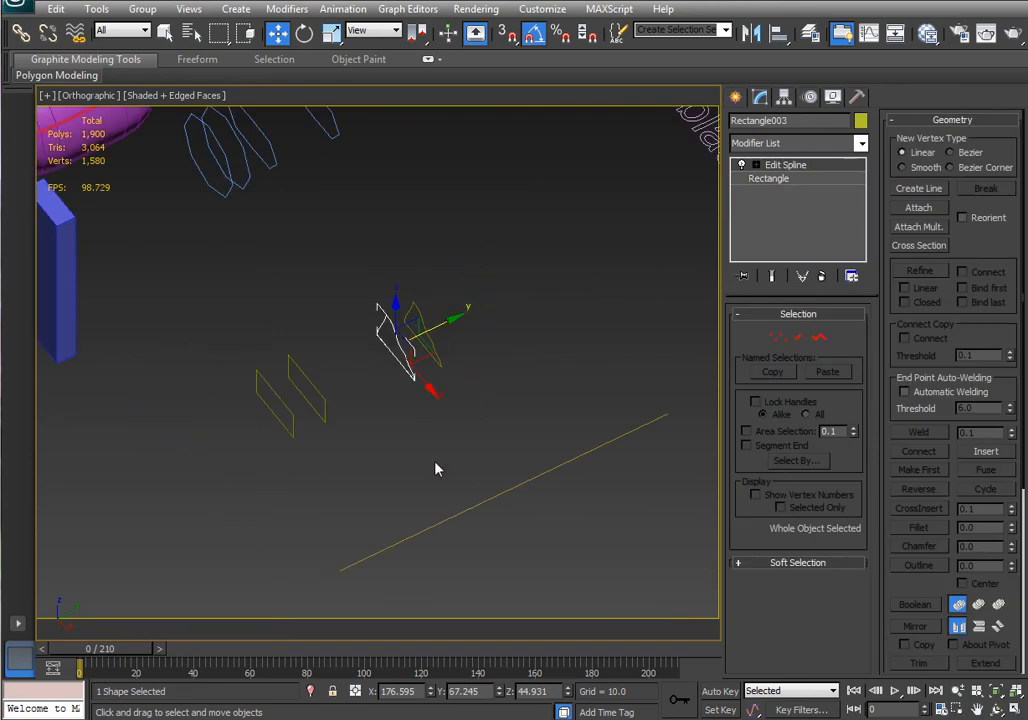
pyautogui.click(470, 509)
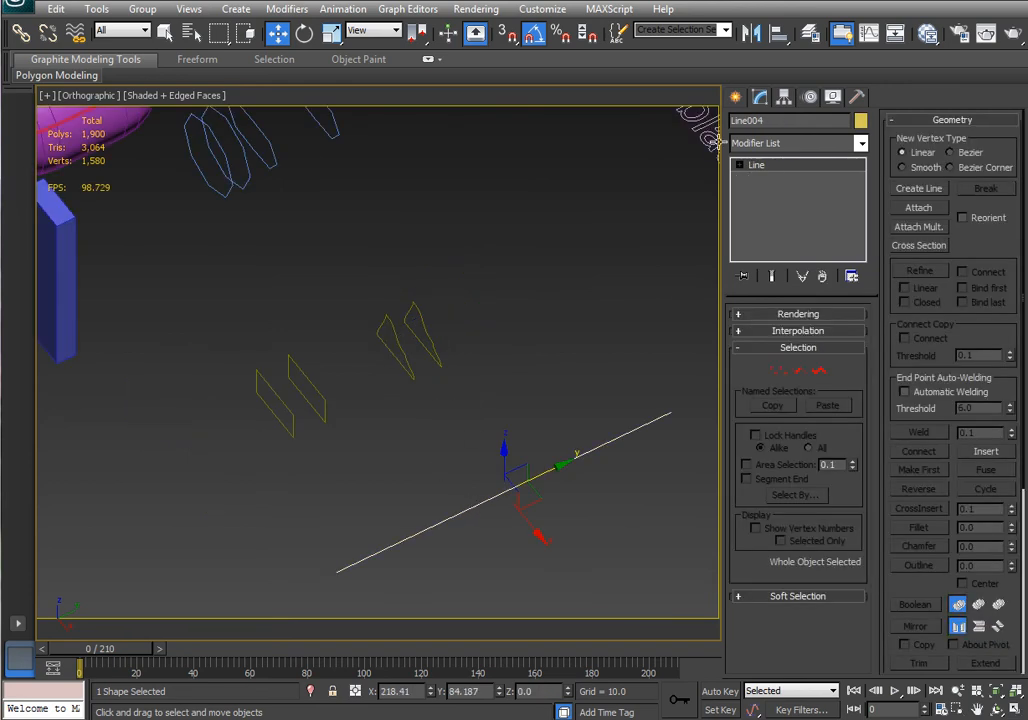
pyautogui.click(736, 97)
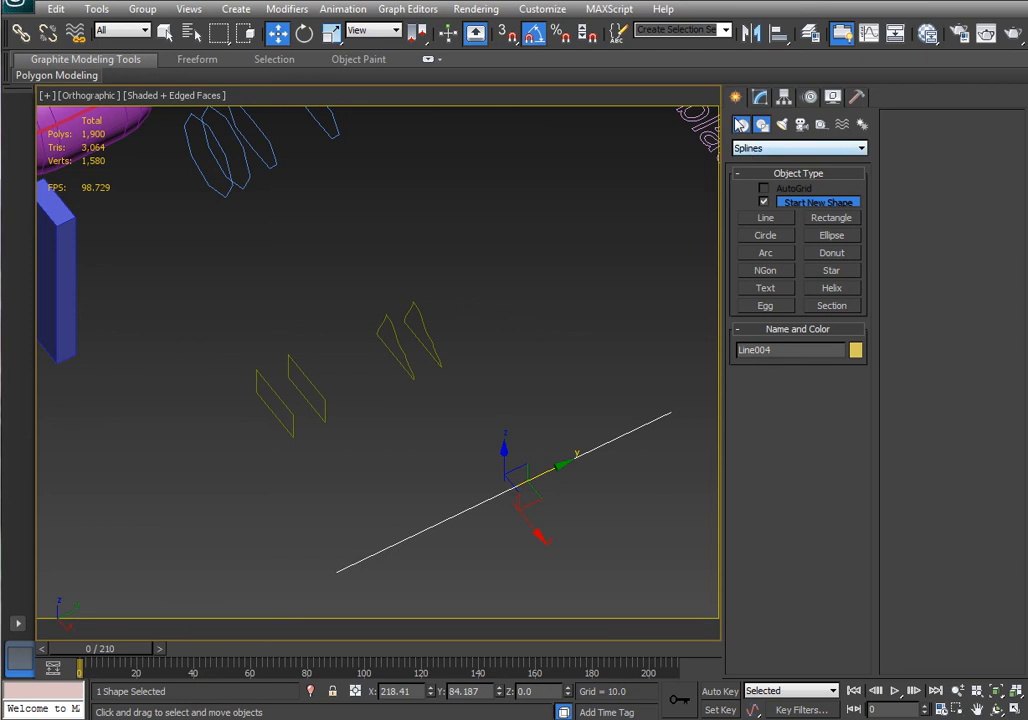
pyautogui.click(741, 124)
pyautogui.click(759, 150)
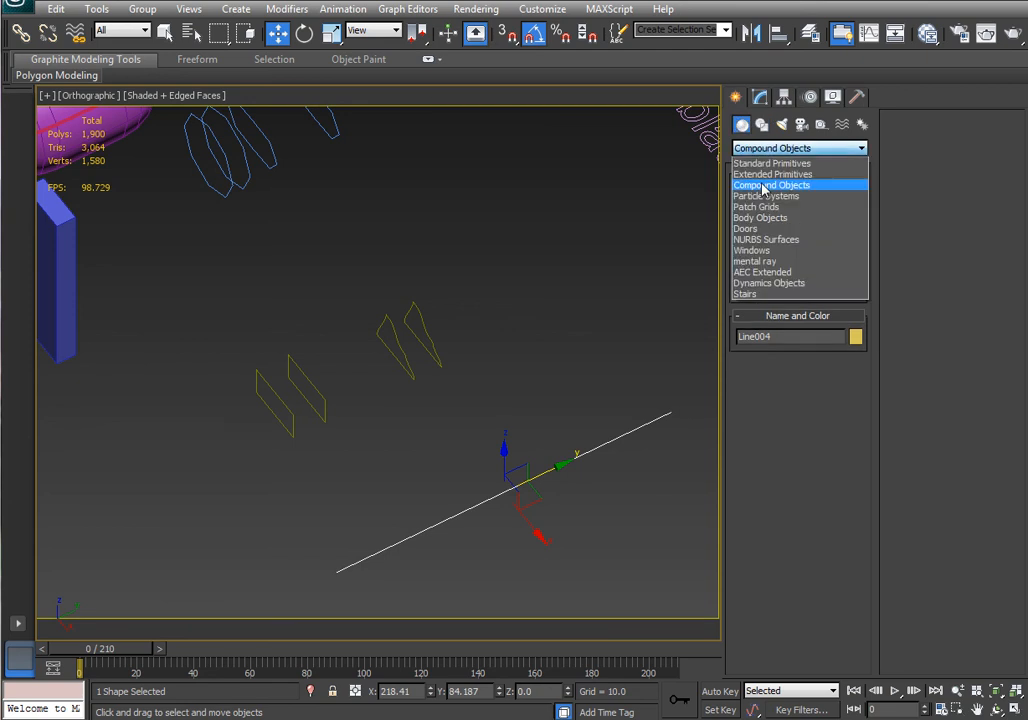
pyautogui.click(938, 195)
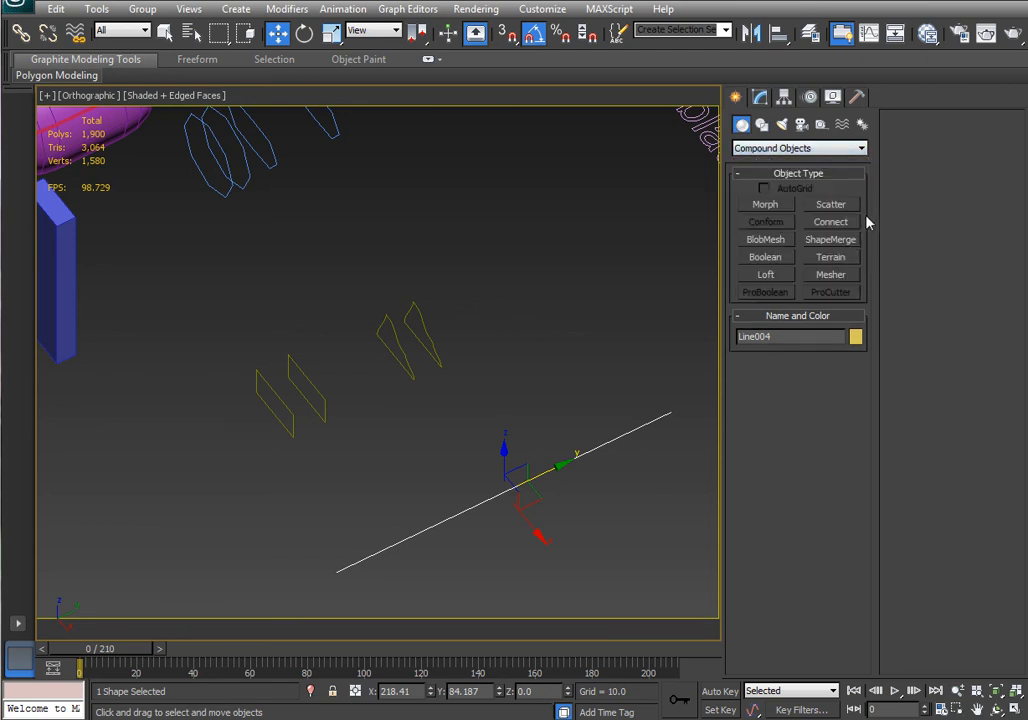
pyautogui.click(767, 275)
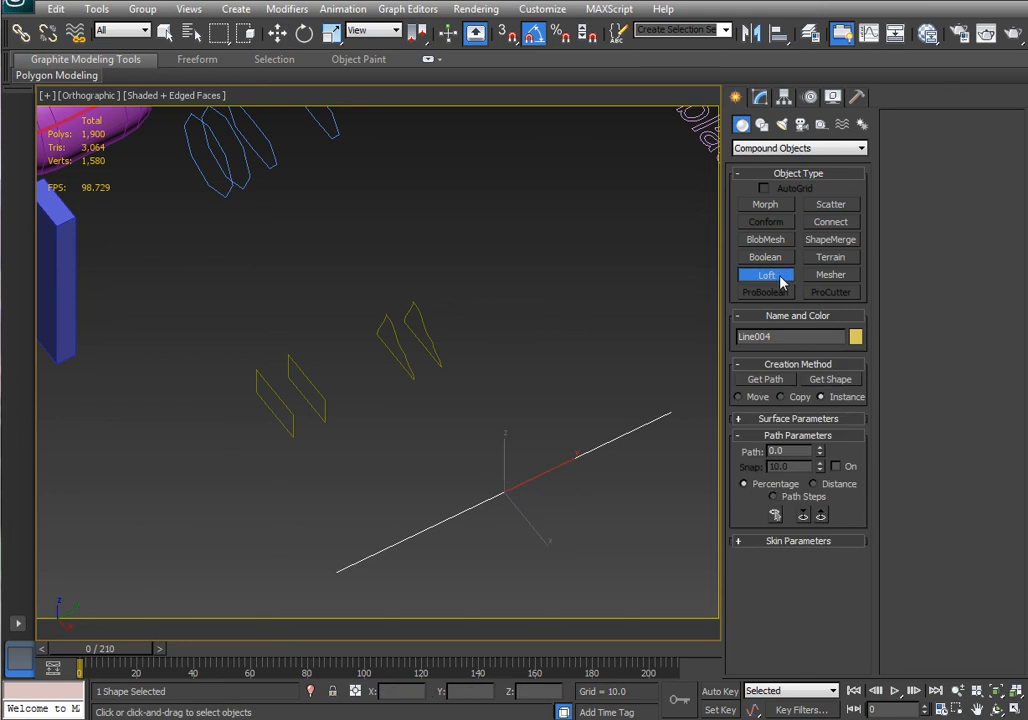
# Loft the first rectangle along the line as the starting shape in Instance mode.
pyautogui.click(831, 380)
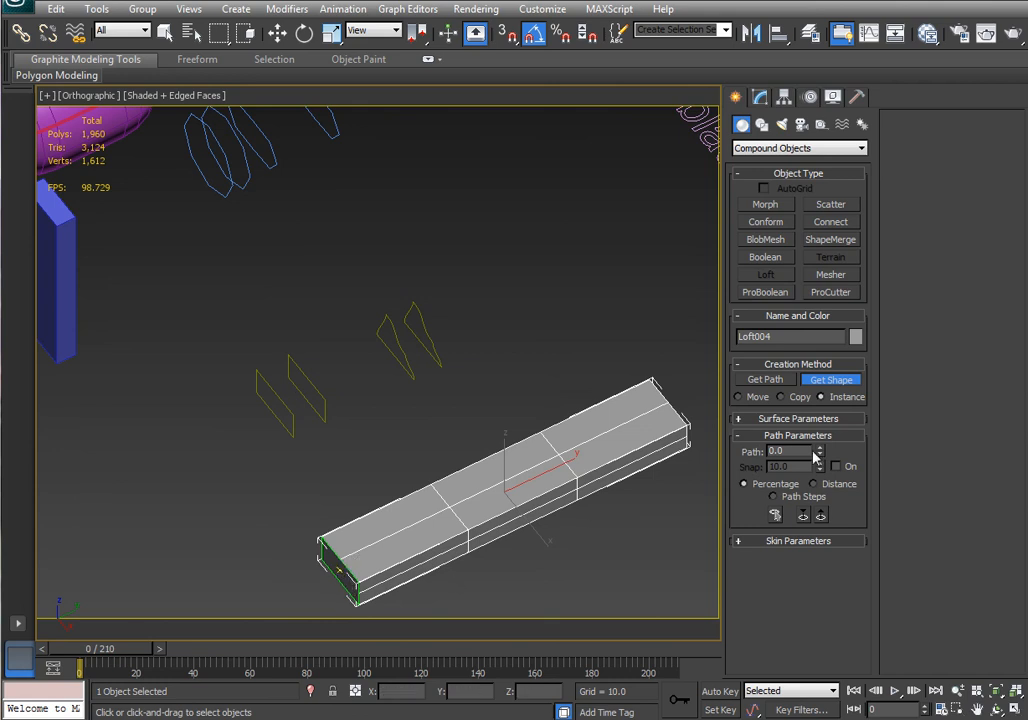
pyautogui.moveTo(815, 456); pyautogui.dragTo(815, 445)
pyautogui.click(811, 382)
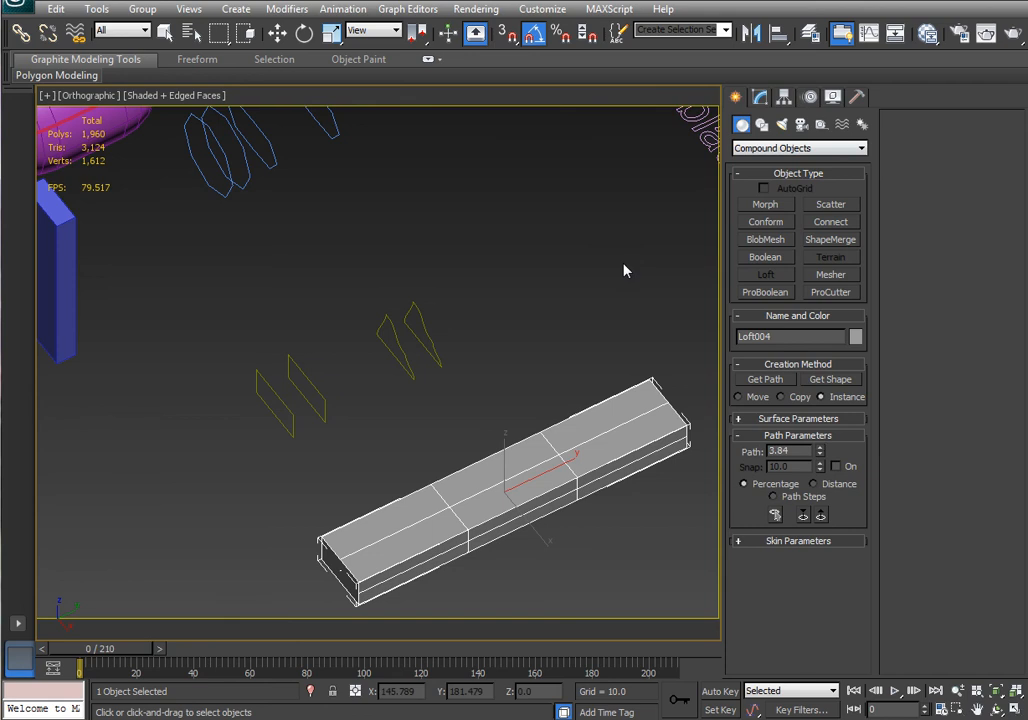
# Set the loft path position to about 21% and add the second rectangle as a shape there.
pyautogui.press('F3')
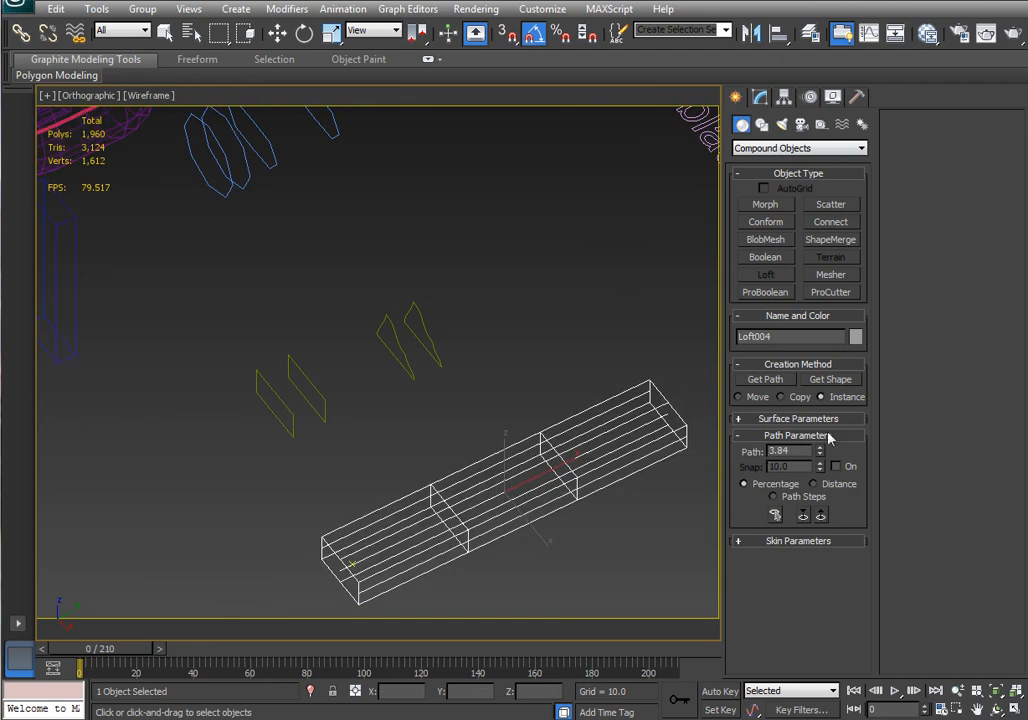
pyautogui.moveTo(823, 460)
pyautogui.mouseDown()
pyautogui.moveTo(815, 347)
pyautogui.moveTo(825, 80)
pyautogui.mouseUp()
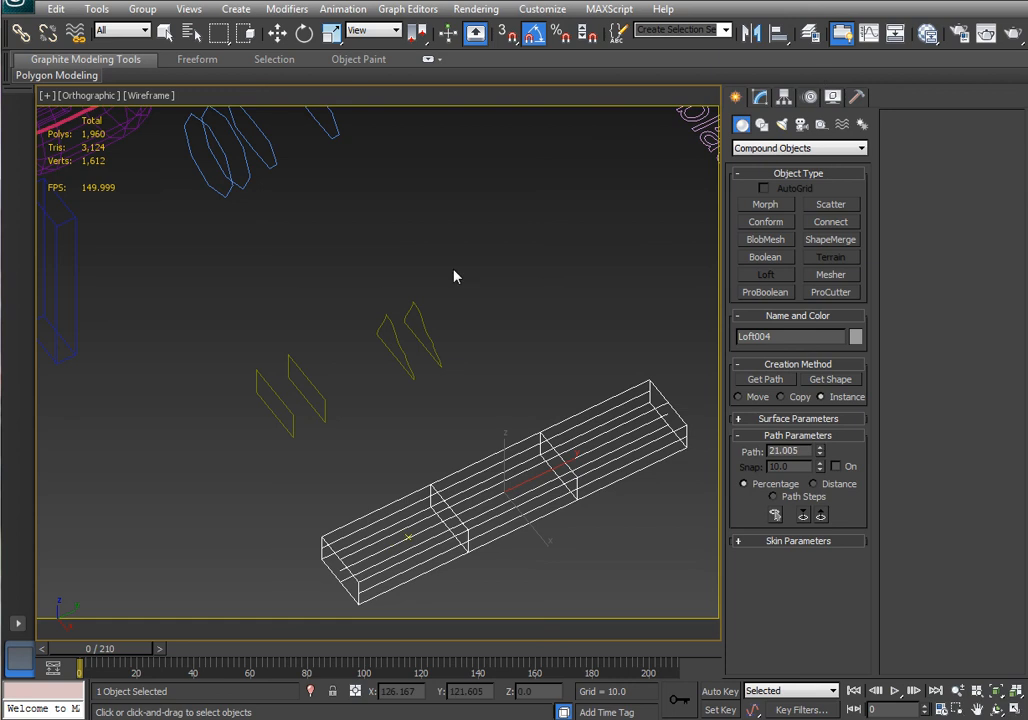
pyautogui.click(831, 379)
pyautogui.click(321, 387)
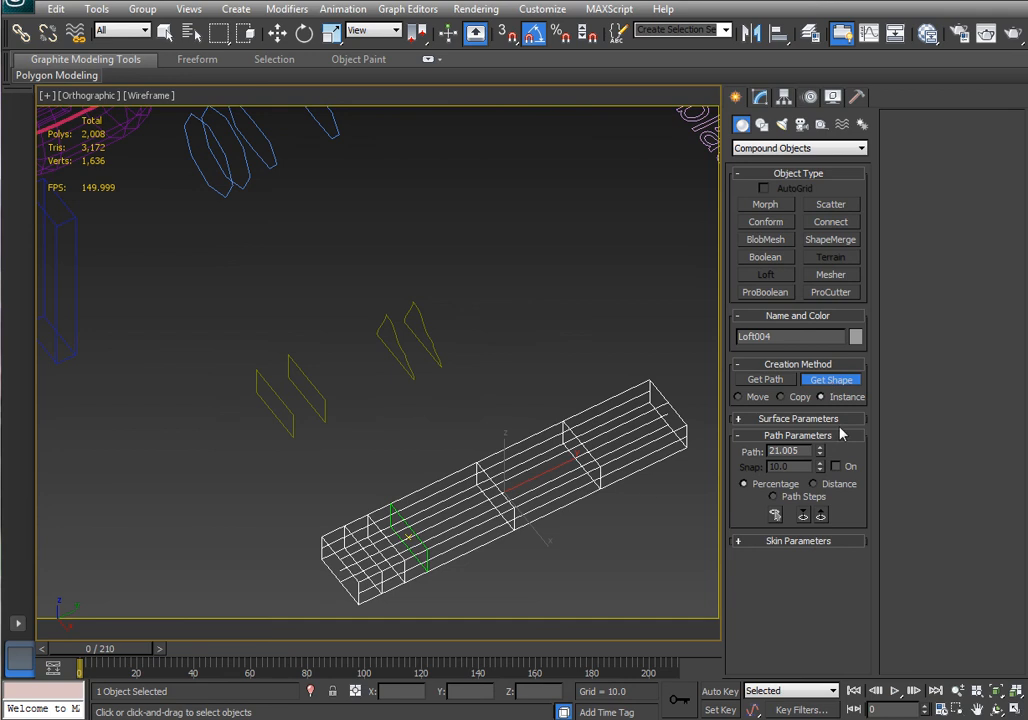
# Set the path position to about 80% and add the reshaped cross-section there.
pyautogui.moveTo(820, 452)
pyautogui.mouseDown()
pyautogui.moveTo(820, 185)
pyautogui.moveTo(786, 228)
pyautogui.moveTo(777, 296)
pyautogui.moveTo(758, 317)
pyautogui.mouseUp()
pyautogui.click(833, 381)
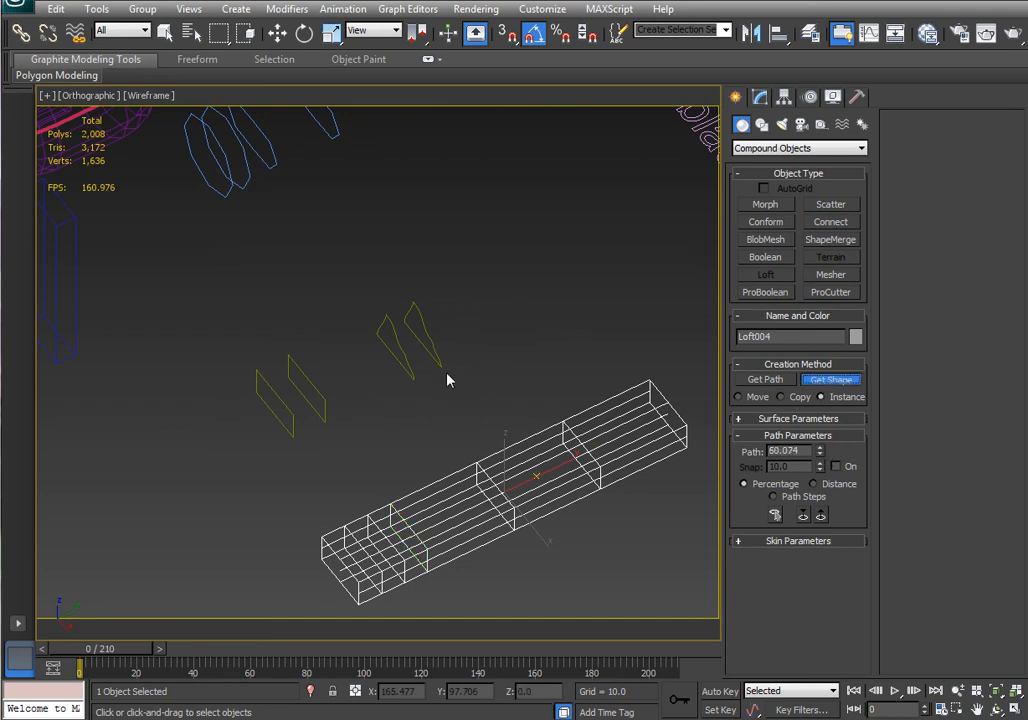
pyautogui.click(413, 356)
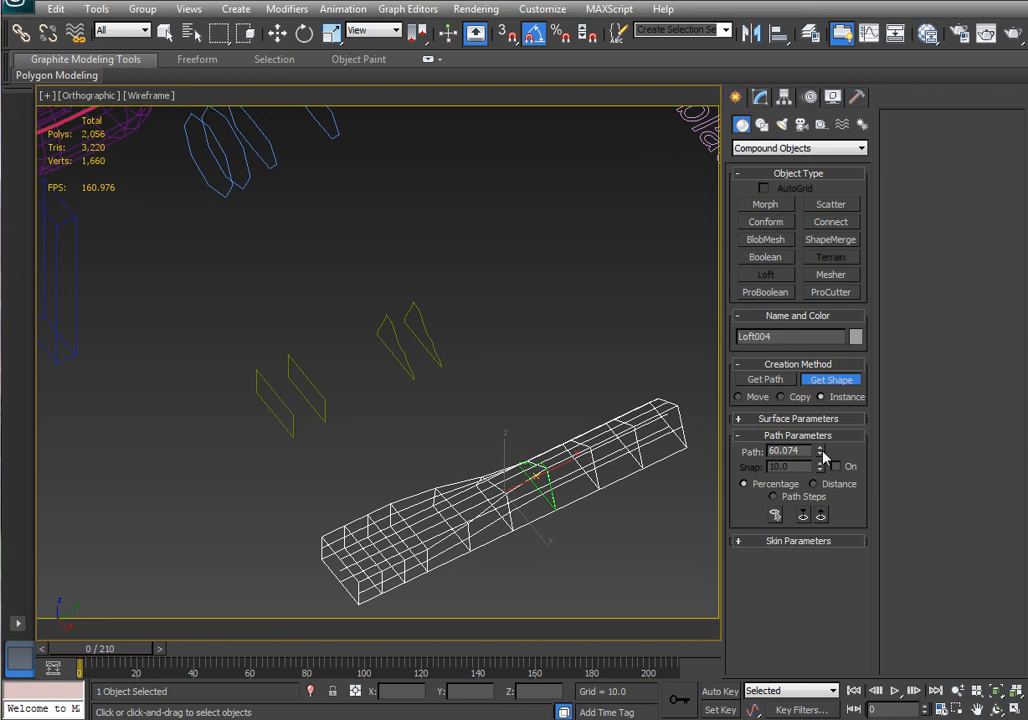
# Set the path position to 100 and add the cloned shape at the loft's end, then exit Get Shape.
pyautogui.moveTo(821, 452); pyautogui.dragTo(838, 358)
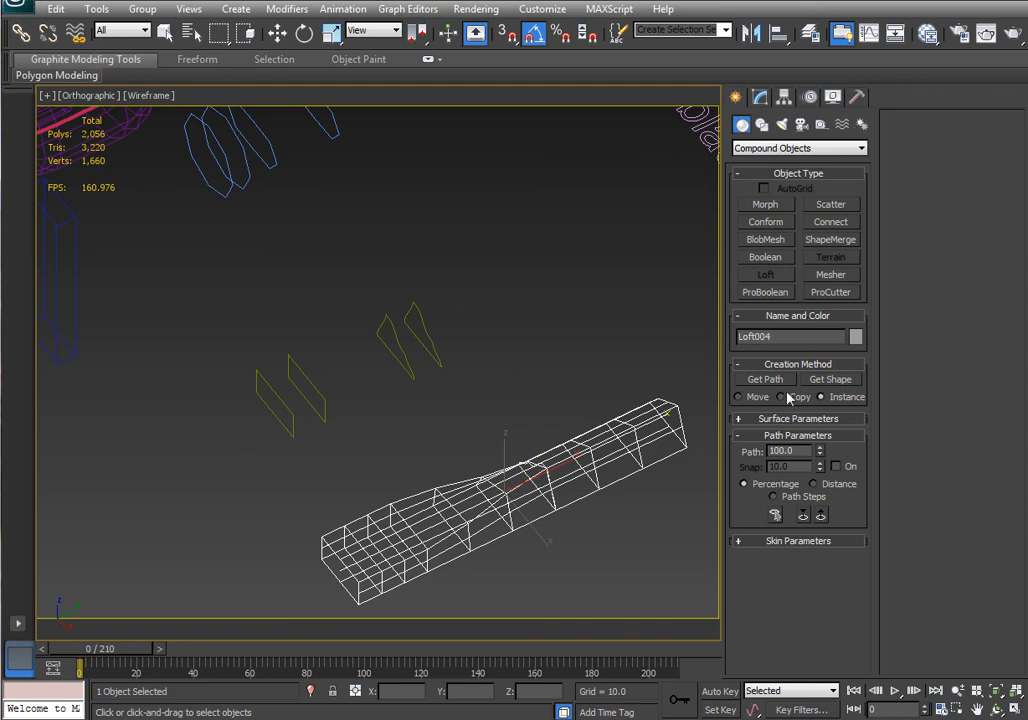
pyautogui.click(838, 382)
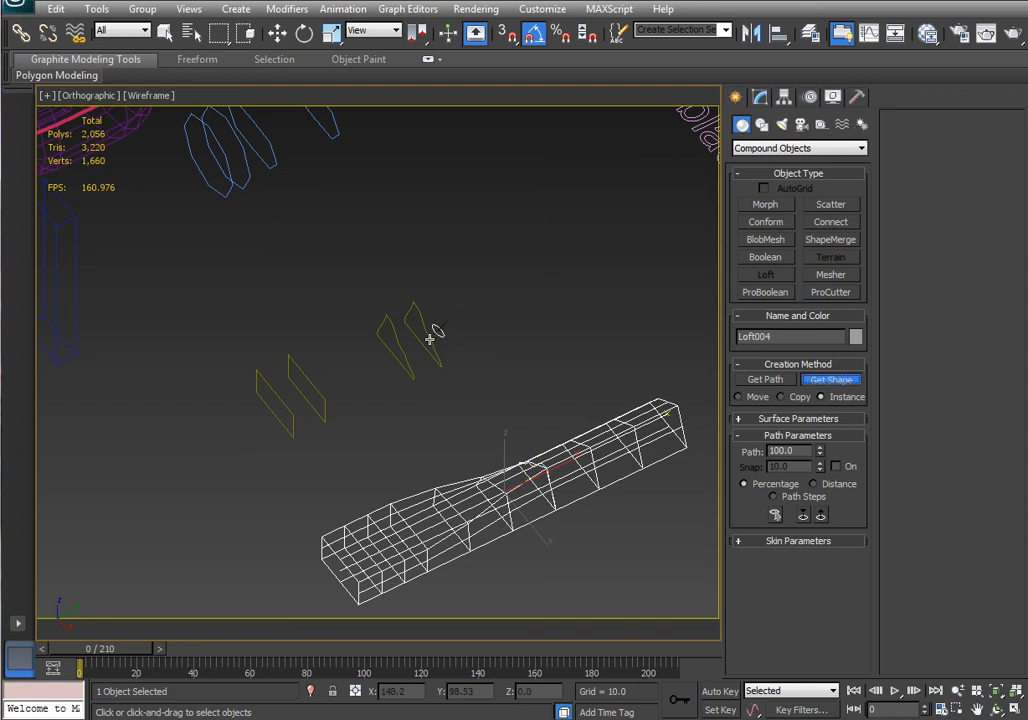
pyautogui.click(276, 34)
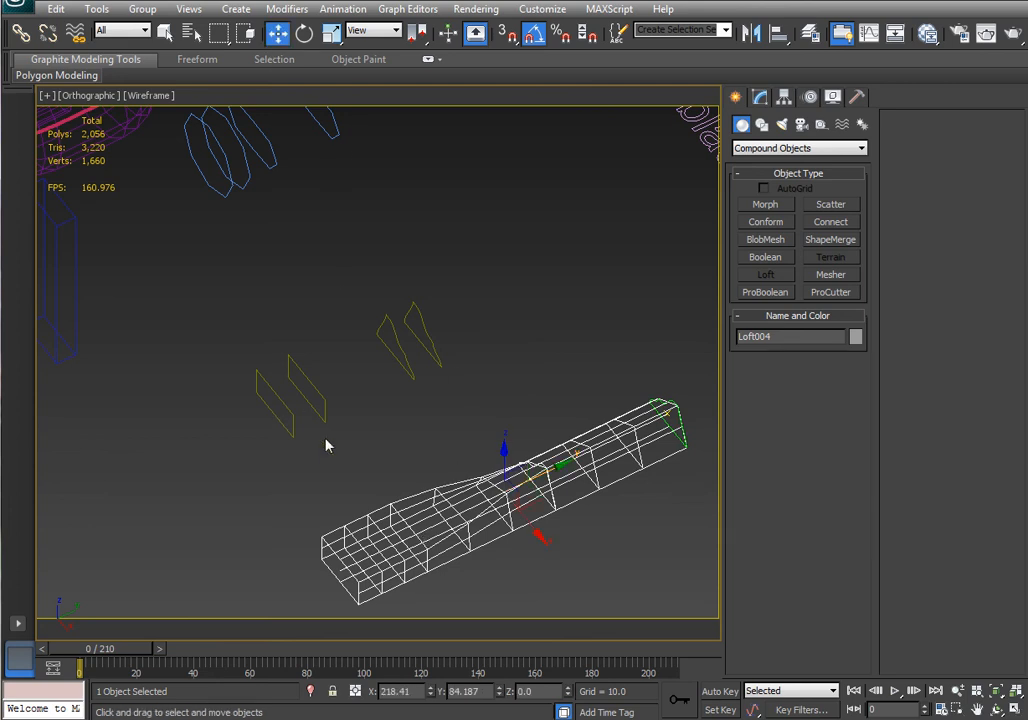
# Examine the reshaped cross-section's vertices and the finished loft from different angles.
pyautogui.moveTo(492, 416); pyautogui.dragTo(462, 356, button='middle')
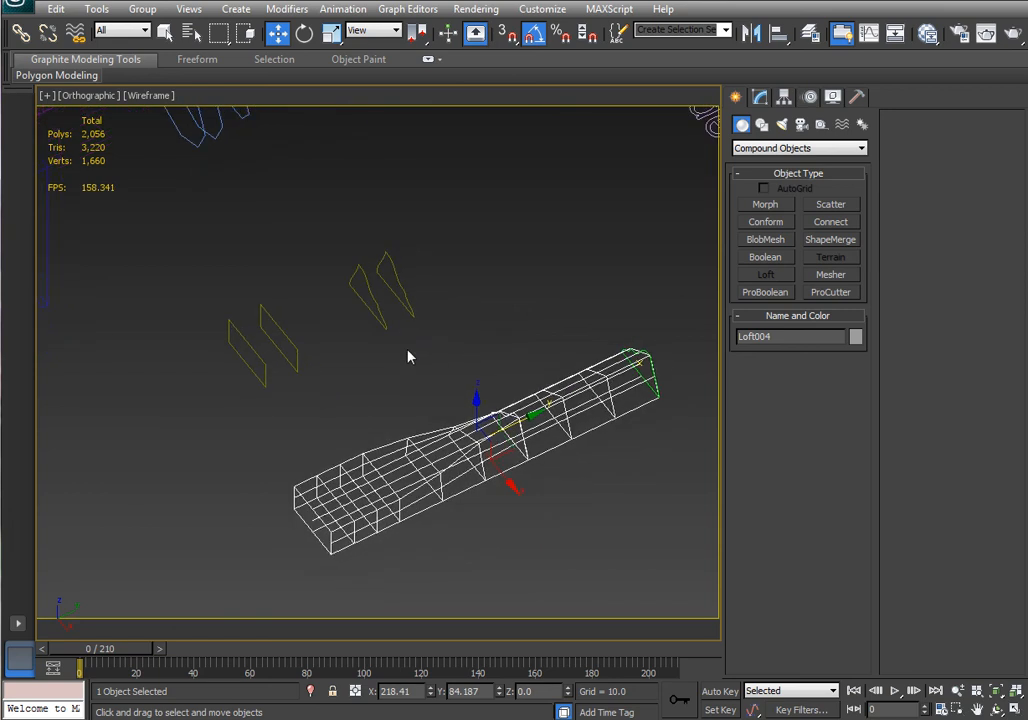
pyautogui.click(380, 311)
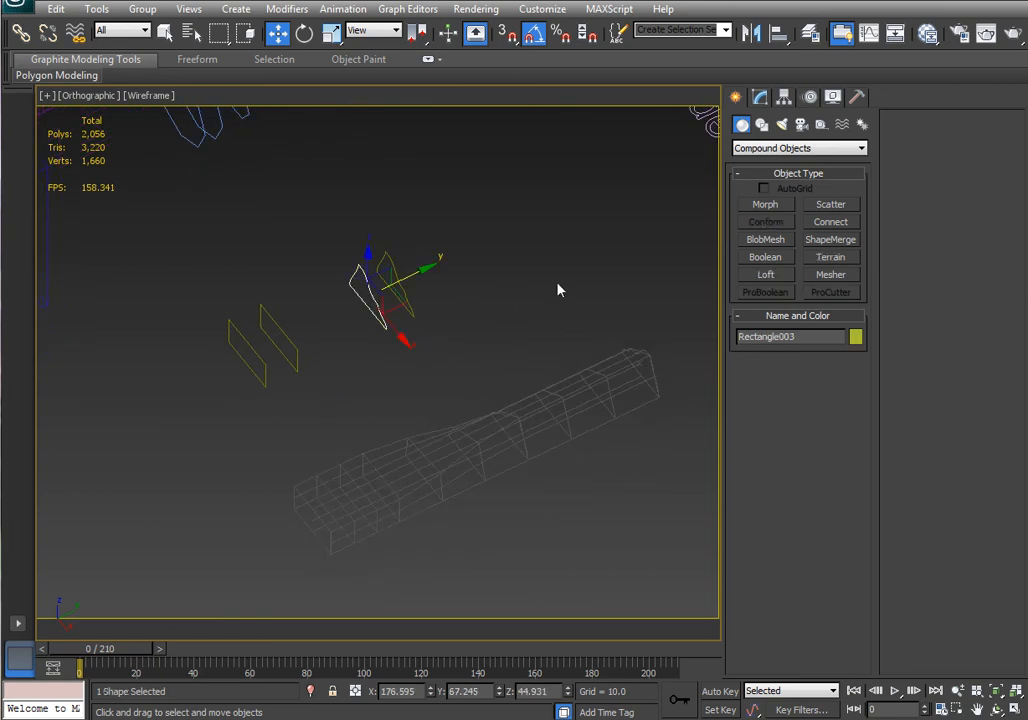
pyautogui.click(757, 96)
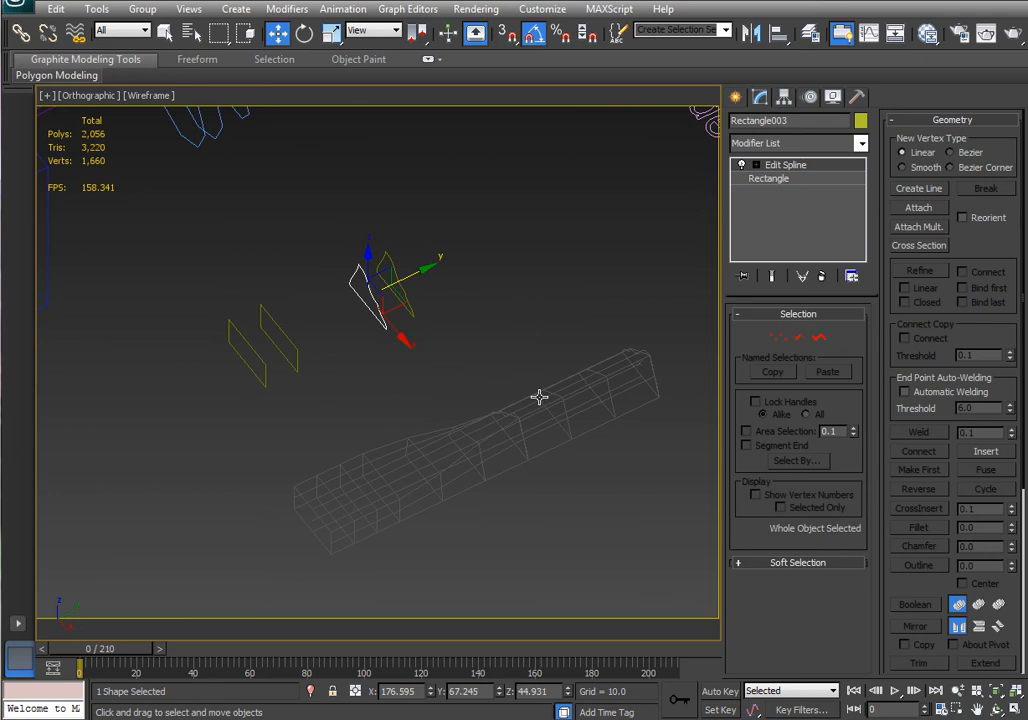
pyautogui.keyDown('alt'); pyautogui.moveTo(539, 395); pyautogui.dragTo(689, 403, button='middle'); pyautogui.keyUp('alt')
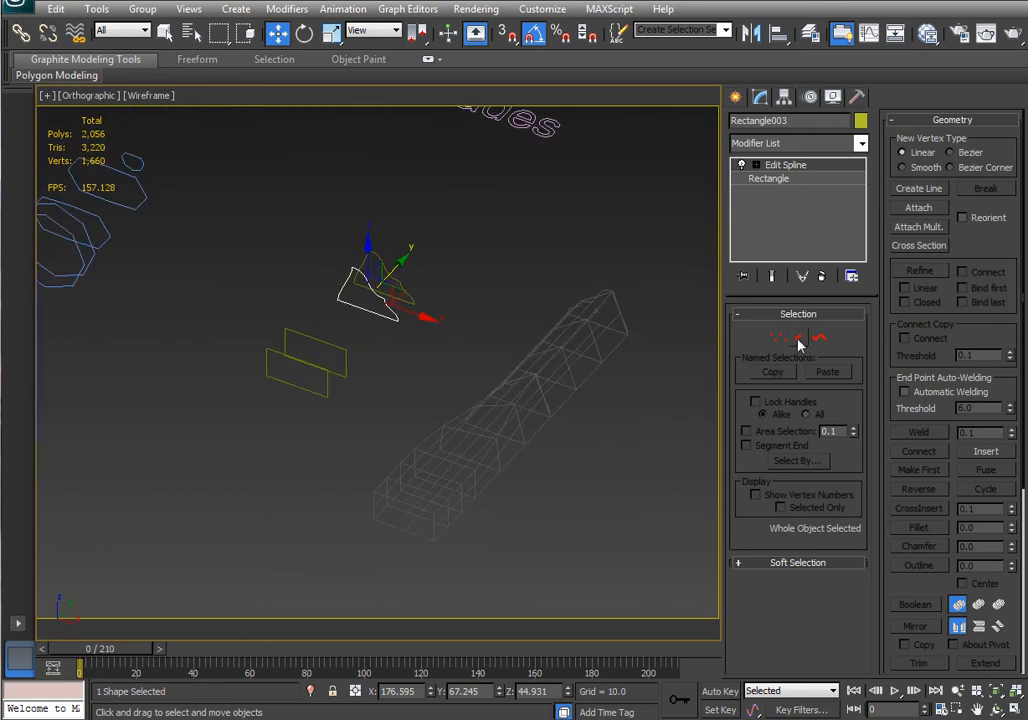
pyautogui.click(778, 338)
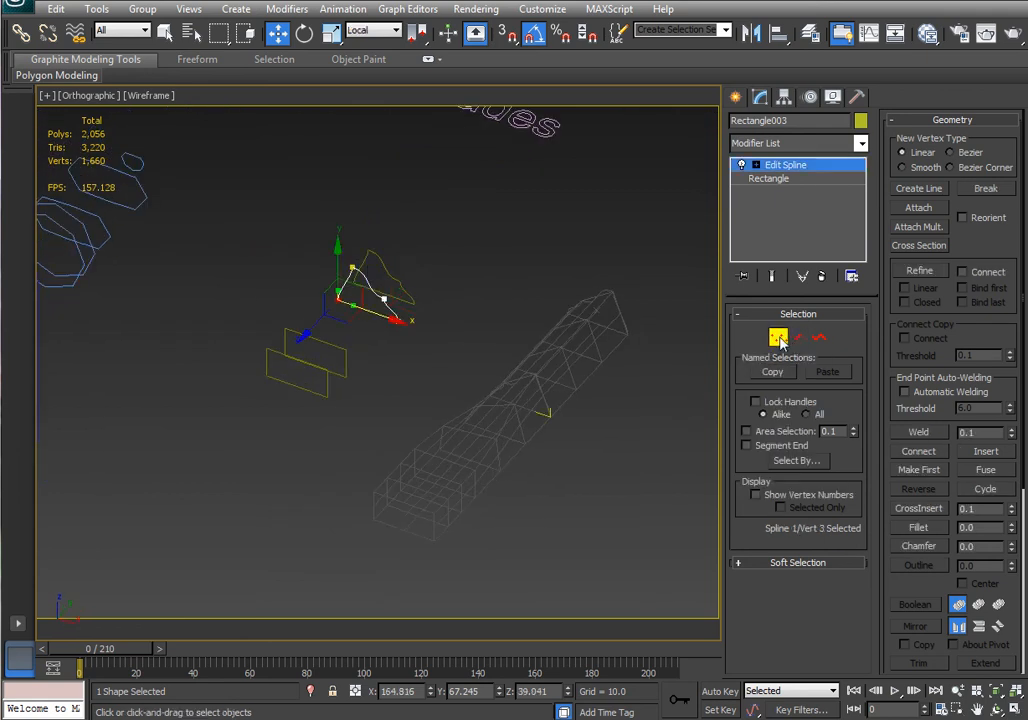
pyautogui.moveTo(342, 254); pyautogui.dragTo(344, 256)
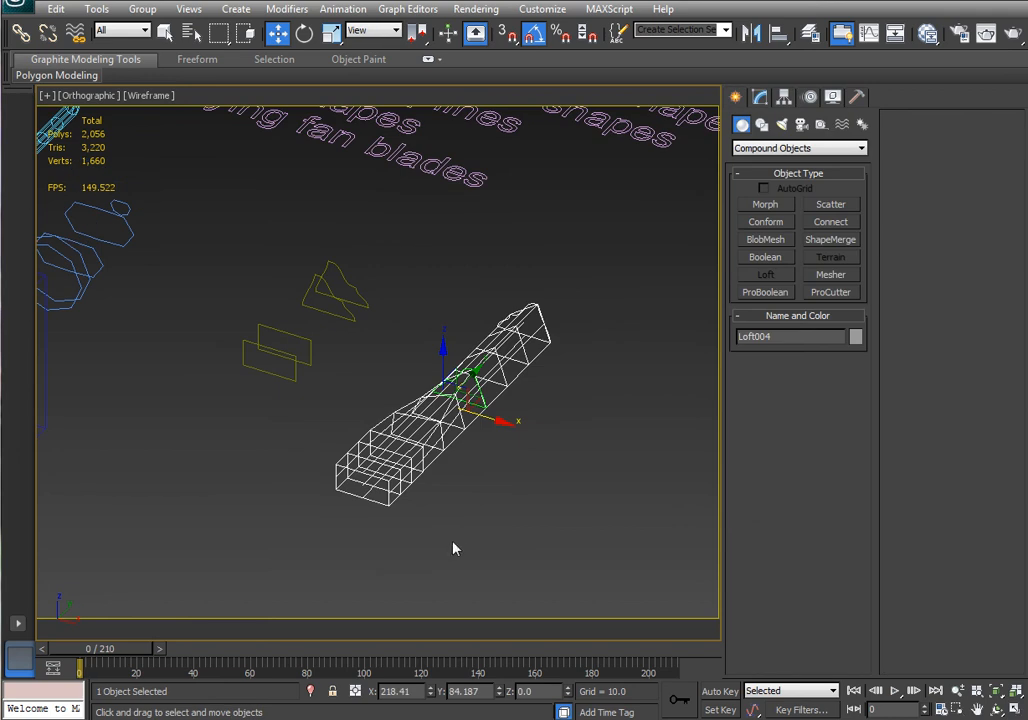
pyautogui.moveTo(587, 503); pyautogui.dragTo(537, 499, button='middle')
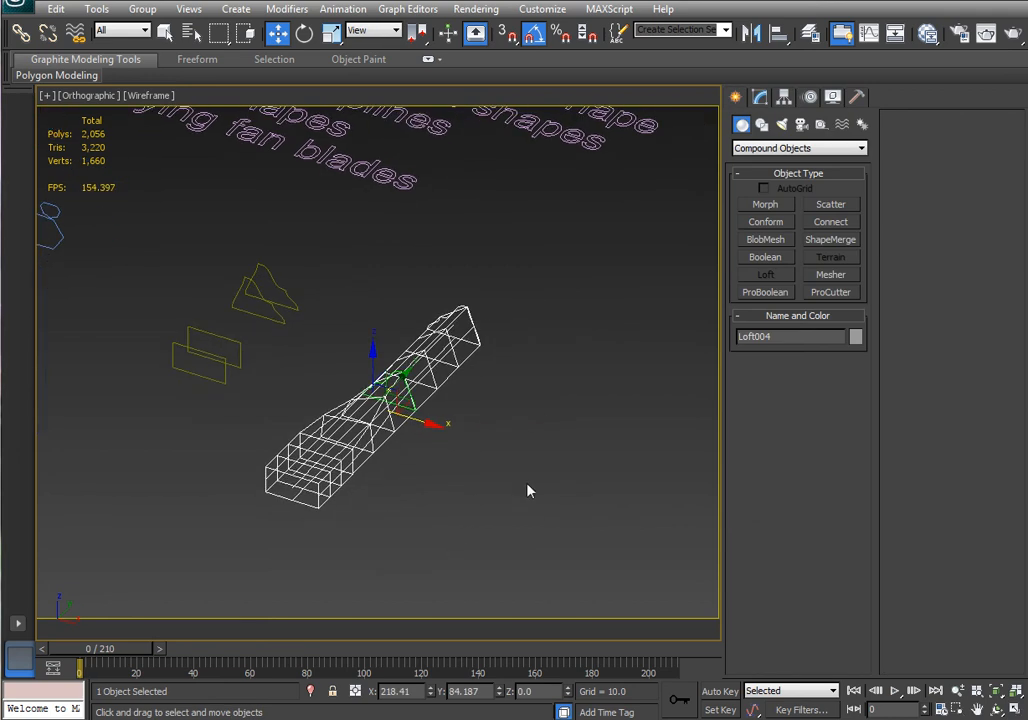
# Draw a straight vertical line in the Top view to serve as a new loft path.
pyautogui.click(762, 125)
pyautogui.click(766, 218)
pyautogui.press('t')
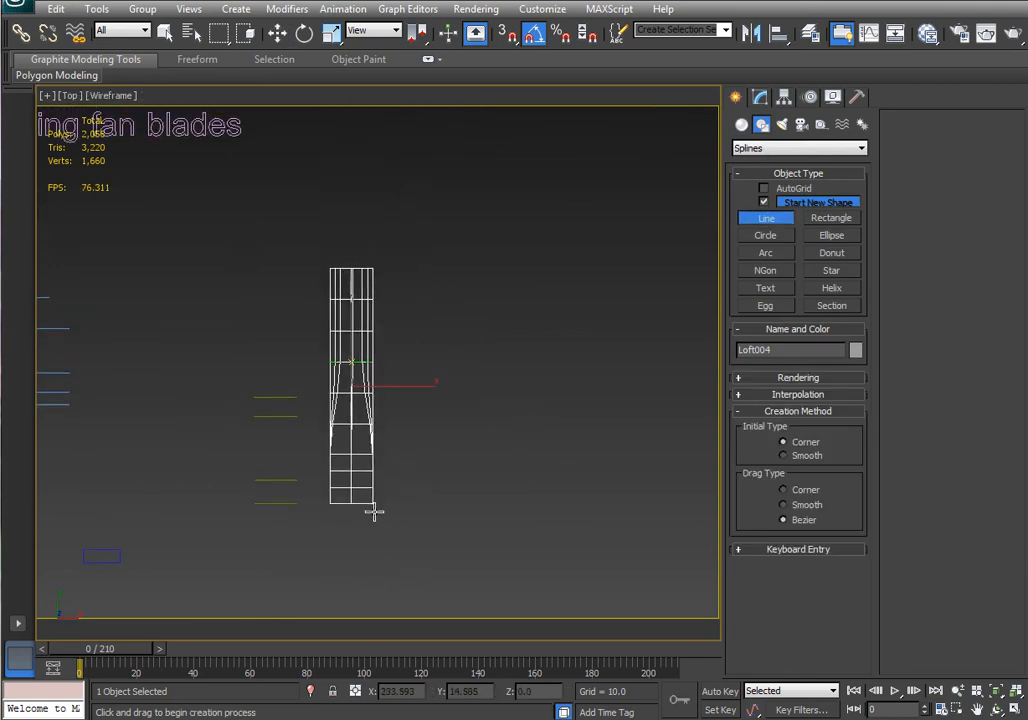
pyautogui.click(498, 273)
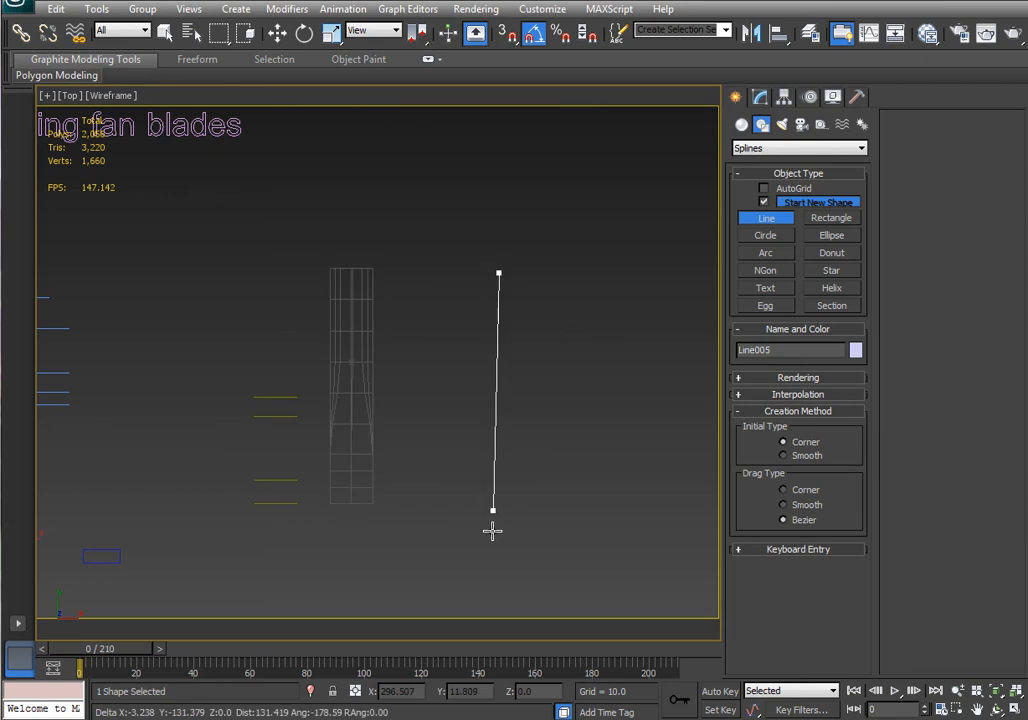
pyautogui.click(499, 497)
pyautogui.rightClick(565, 500)
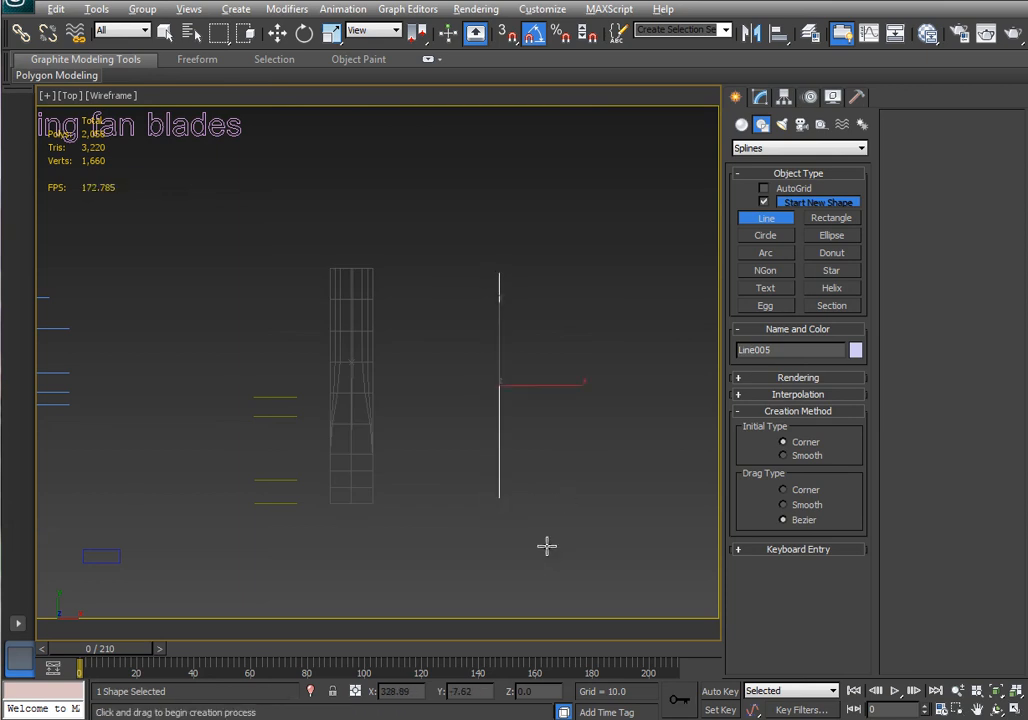
# Create a loft along the new line, using Get Shape to add the triangular cross-section at its start.
pyautogui.keyDown('alt'); pyautogui.moveTo(546, 546); pyautogui.dragTo(549, 432, button='middle'); pyautogui.keyUp('alt')
pyautogui.moveTo(549, 432); pyautogui.dragTo(494, 514, button='middle')
pyautogui.scroll(2, 539, 521)
pyautogui.moveTo(562, 544); pyautogui.dragTo(552, 525, button='middle')
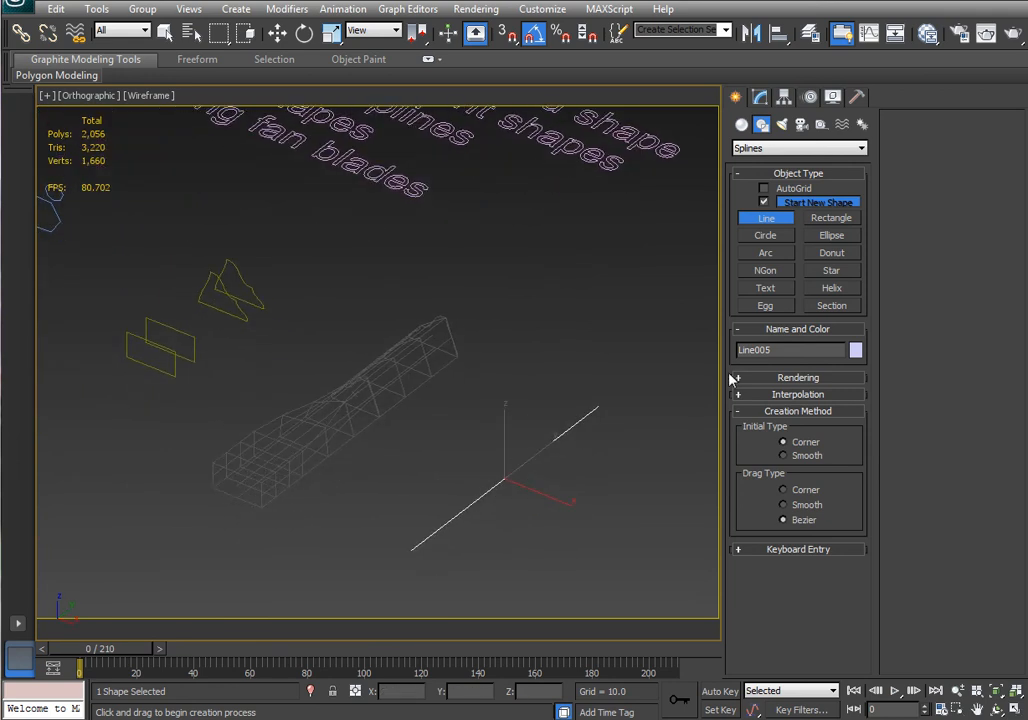
pyautogui.click(760, 99)
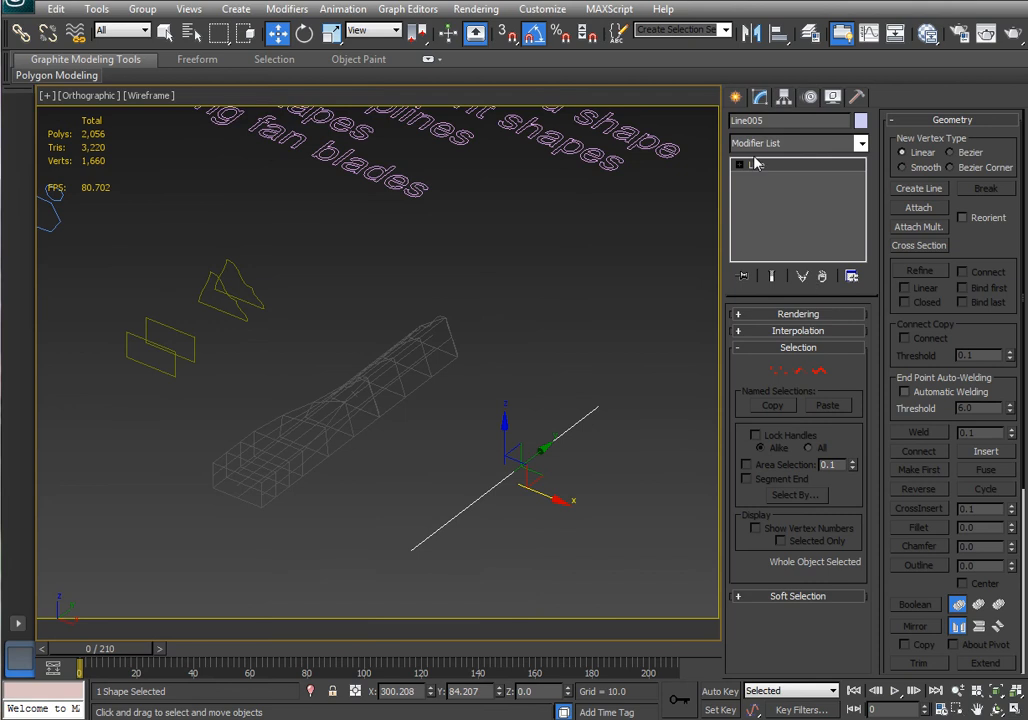
pyautogui.click(737, 98)
pyautogui.click(742, 126)
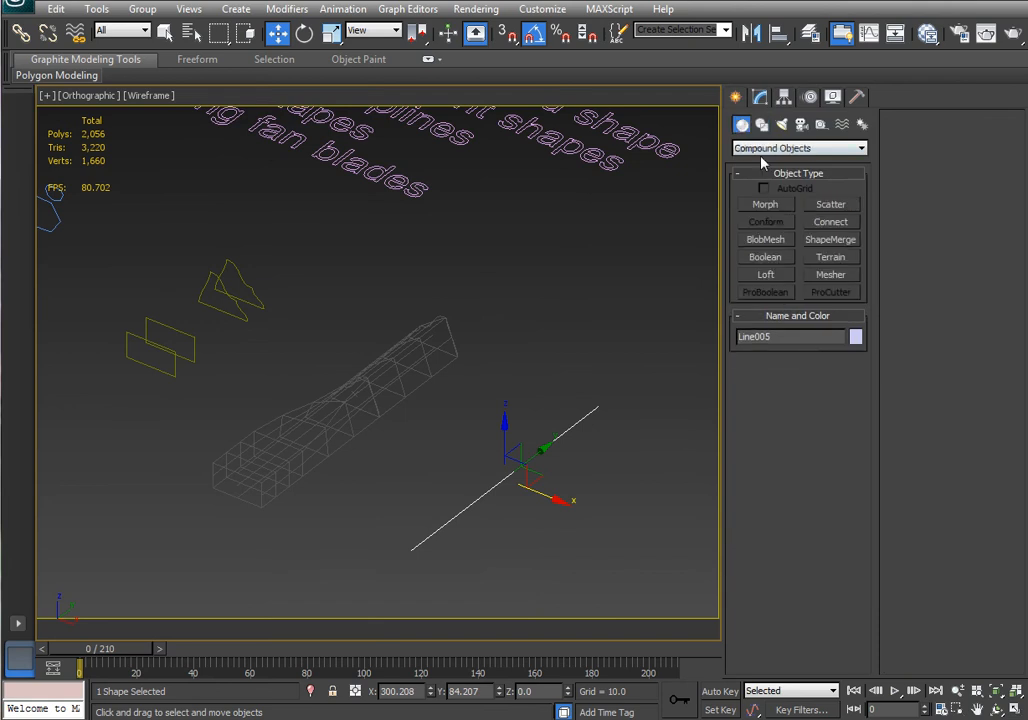
pyautogui.click(767, 274)
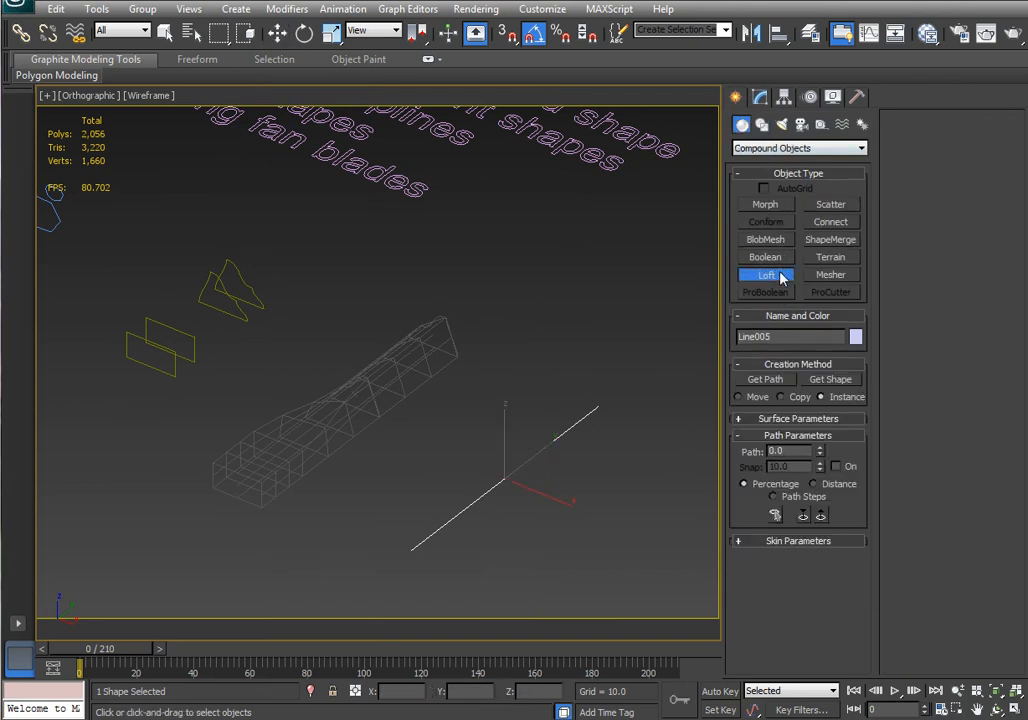
pyautogui.click(831, 379)
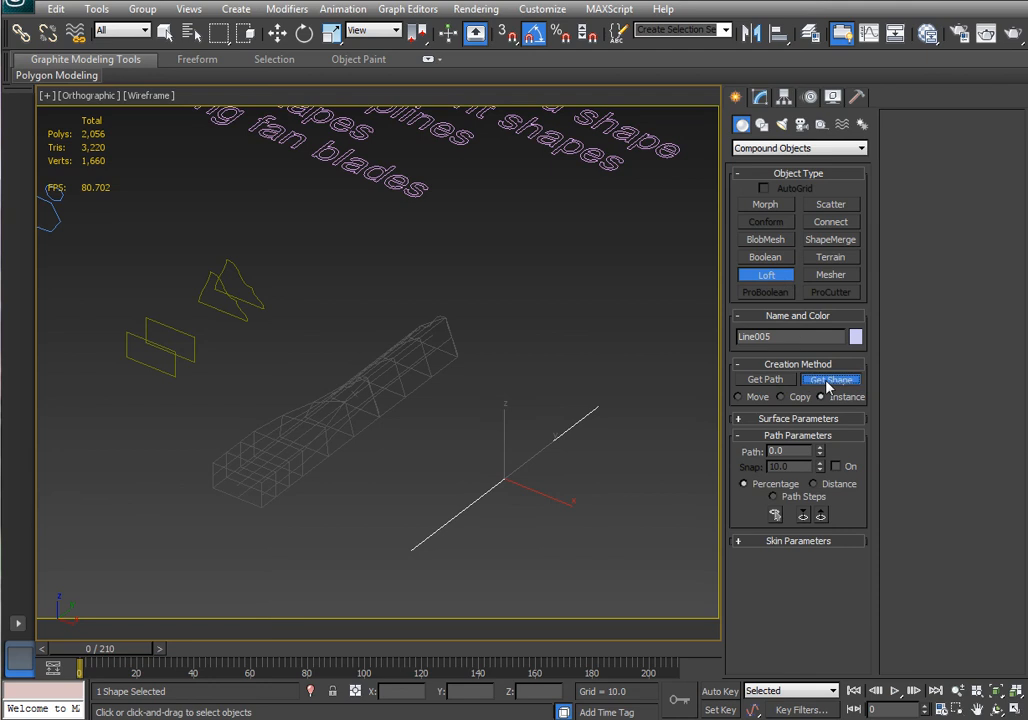
pyautogui.click(258, 299)
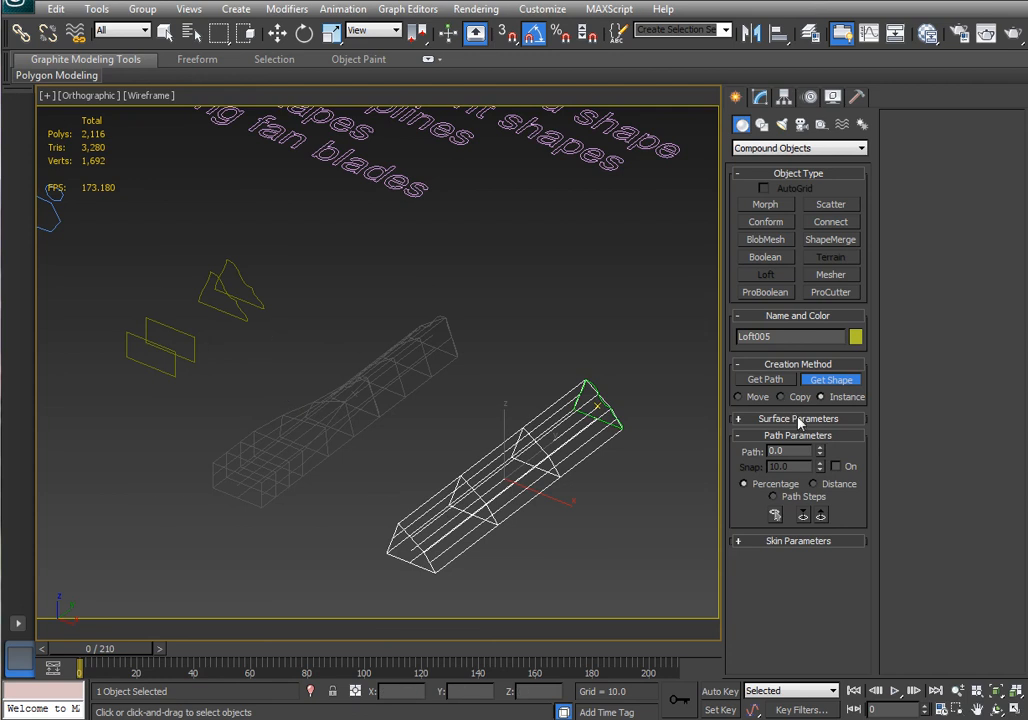
# Set the loft path position to about 14% and add the second triangular shape there.
pyautogui.moveTo(822, 452); pyautogui.dragTo(836, 84)
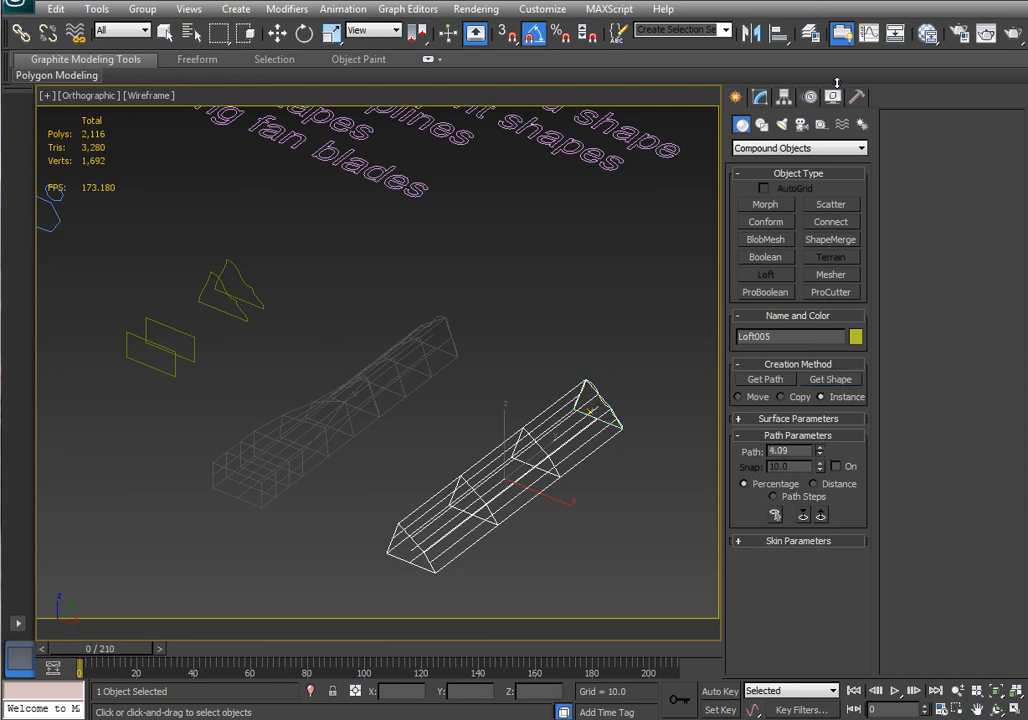
pyautogui.moveTo(965, 506); pyautogui.dragTo(950, 327)
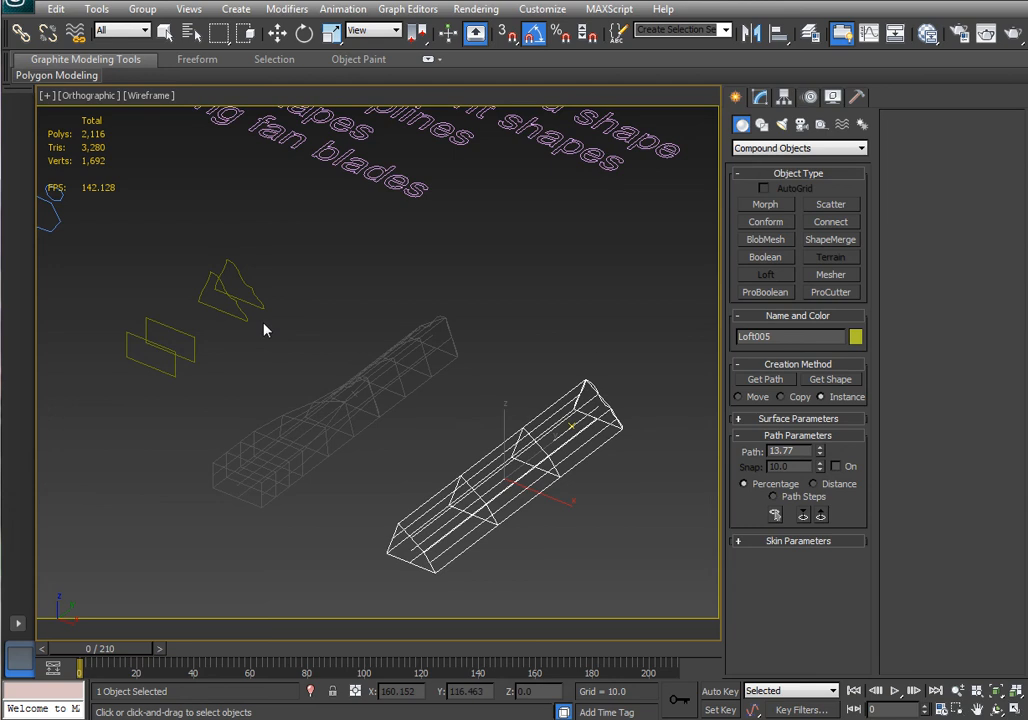
pyautogui.click(831, 381)
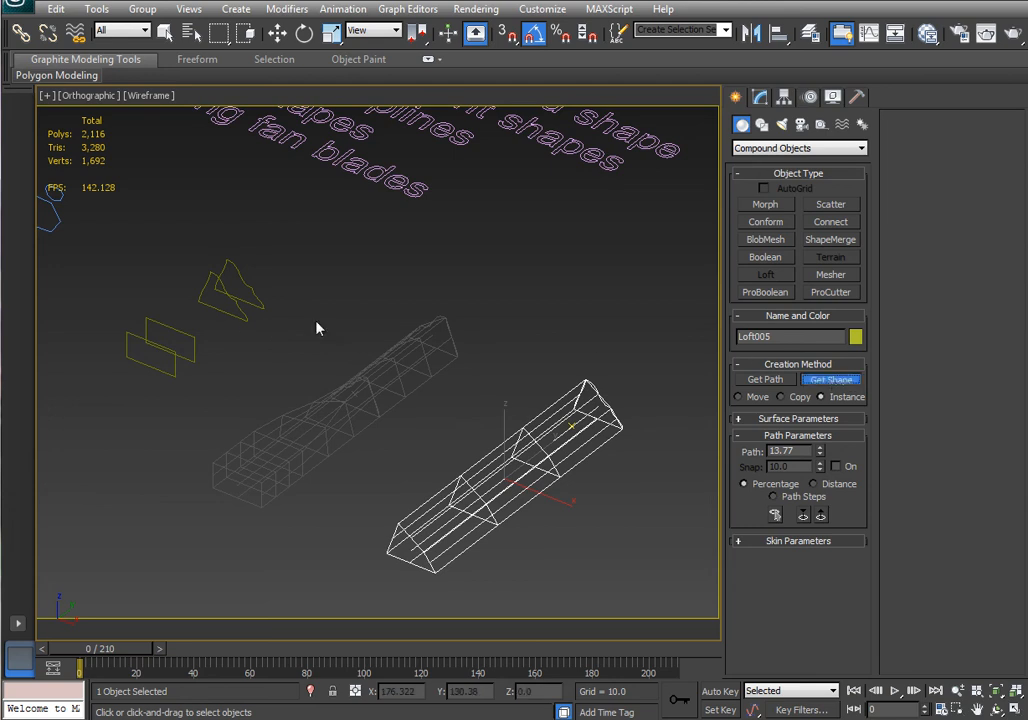
pyautogui.click(240, 295)
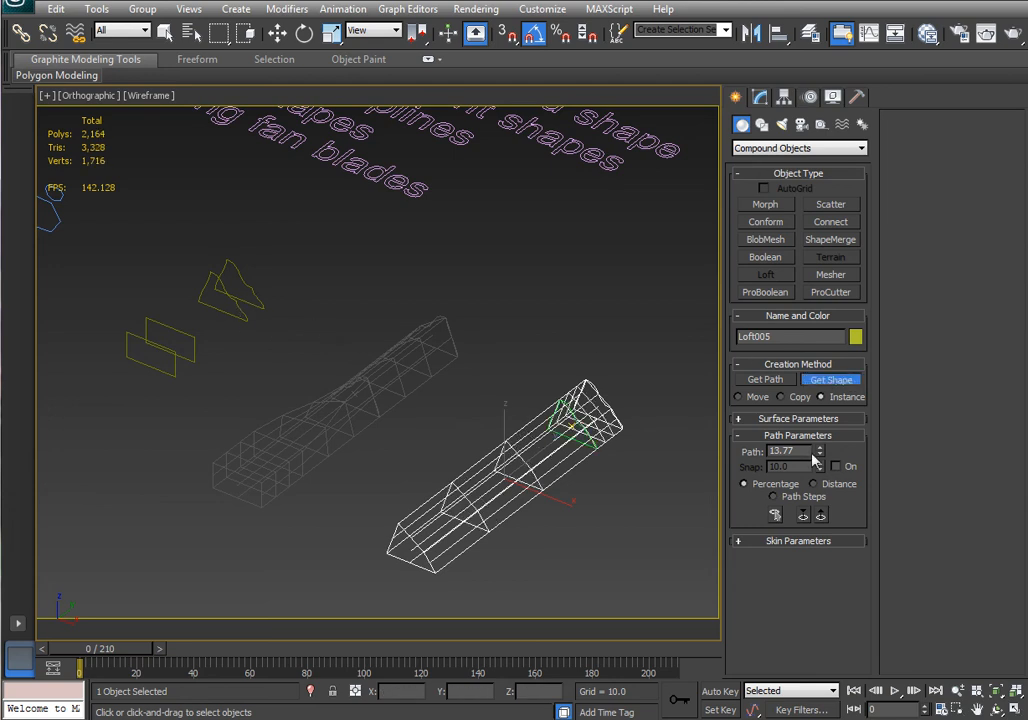
# Set the path position to about 63% and add the rectangle shape there.
pyautogui.moveTo(820, 452)
pyautogui.mouseDown()
pyautogui.moveTo(826, 368)
pyautogui.moveTo(862, 243)
pyautogui.moveTo(864, 157)
pyautogui.mouseUp()
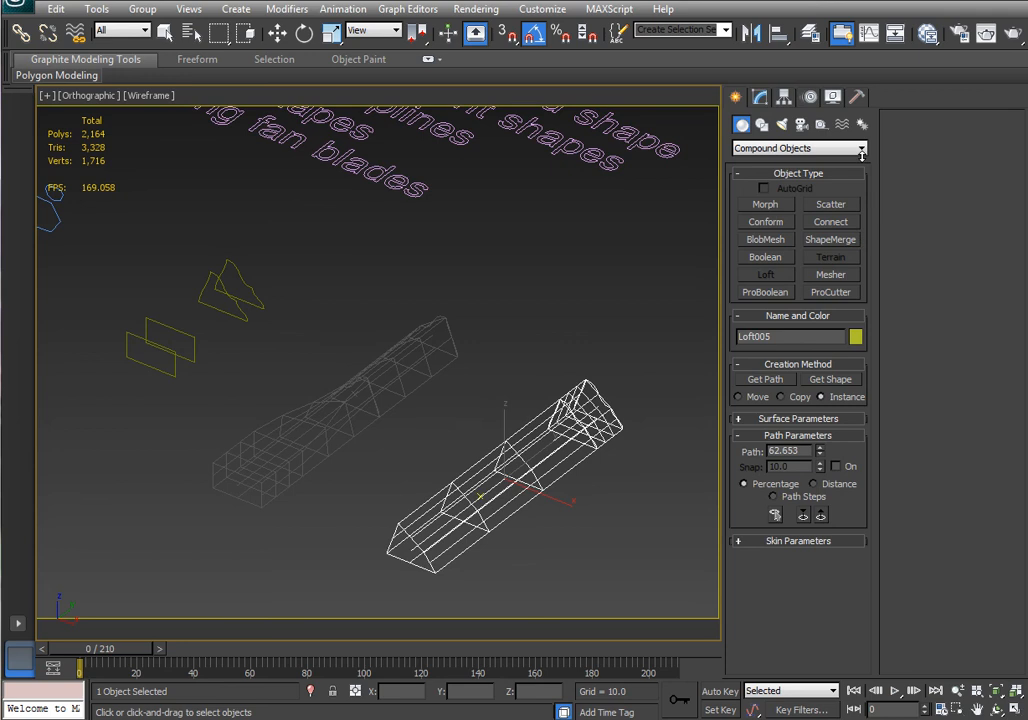
pyautogui.click(831, 379)
pyautogui.click(195, 336)
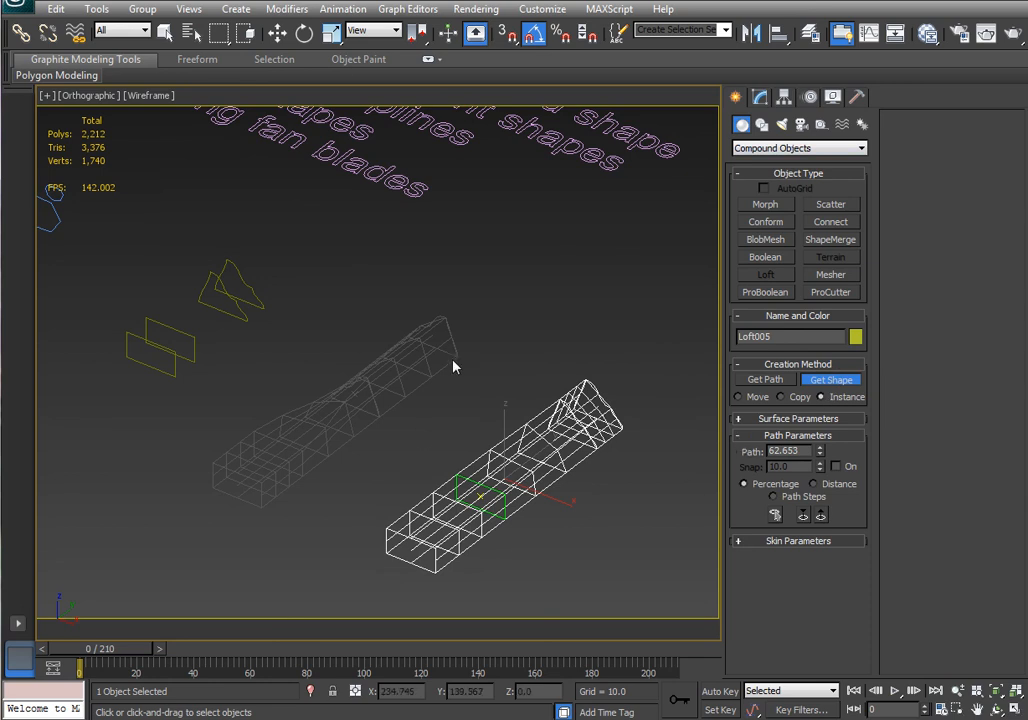
# Switch to shaded display and examine the nacelle lofts and their circular cross-section shapes from different angles.
pyautogui.moveTo(475, 368); pyautogui.dragTo(703, 450, button='middle')
pyautogui.moveTo(419, 312); pyautogui.dragTo(668, 401, button='middle')
pyautogui.moveTo(457, 379); pyautogui.dragTo(468, 358, button='middle')
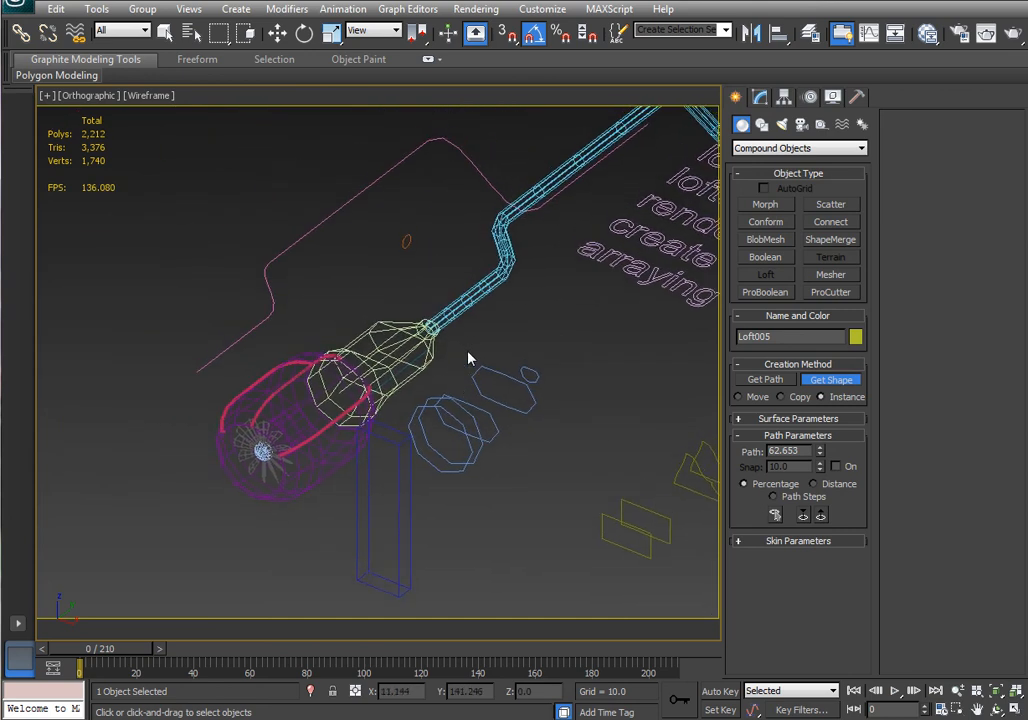
pyautogui.press('F3')
pyautogui.press('w')
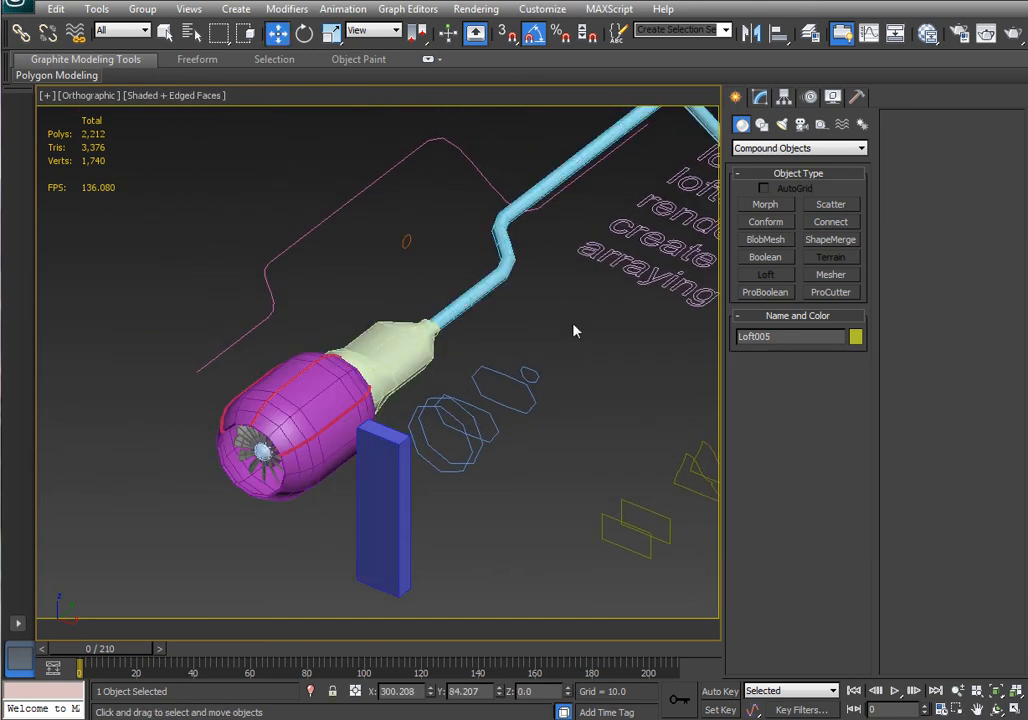
pyautogui.rightClick(450, 345)
pyautogui.click(463, 367)
pyautogui.click(408, 356)
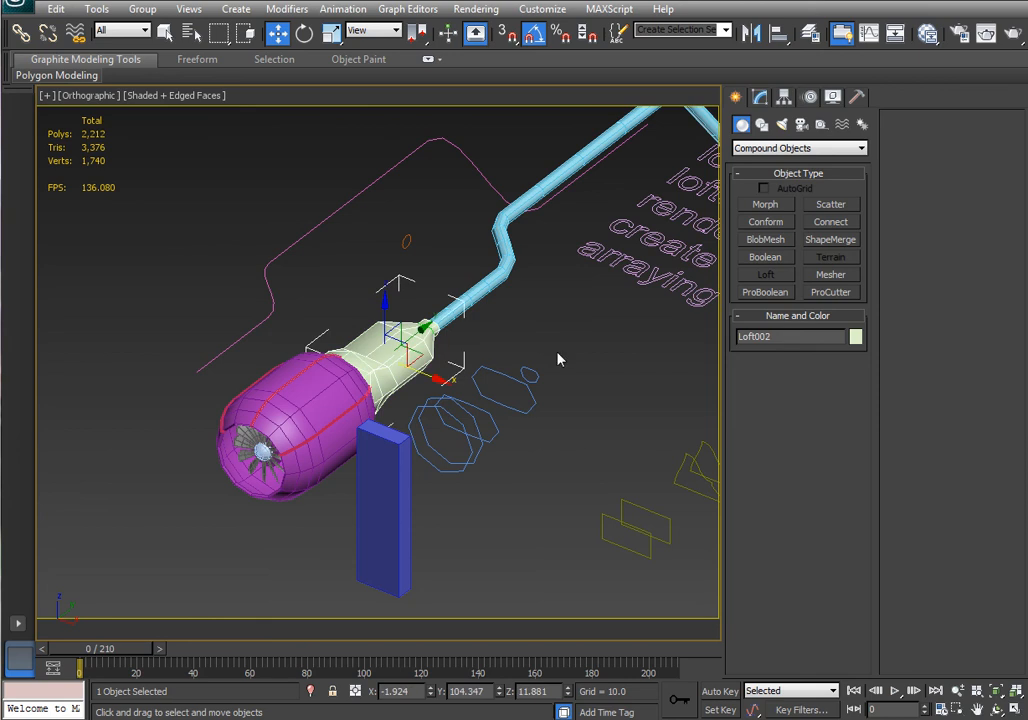
pyautogui.moveTo(558, 359)
pyautogui.keyDown('alt'); pyautogui.mouseDown(button='middle')
pyautogui.moveTo(470, 370)
pyautogui.moveTo(561, 379)
pyautogui.mouseUp(button='middle'); pyautogui.keyUp('alt')
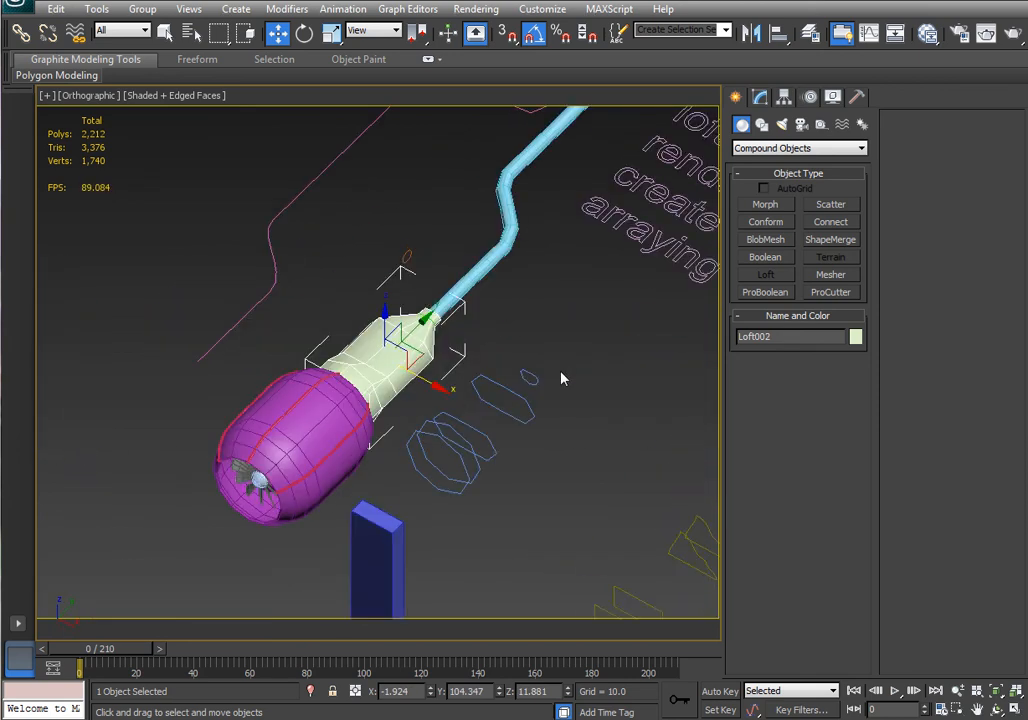
pyautogui.click(486, 457)
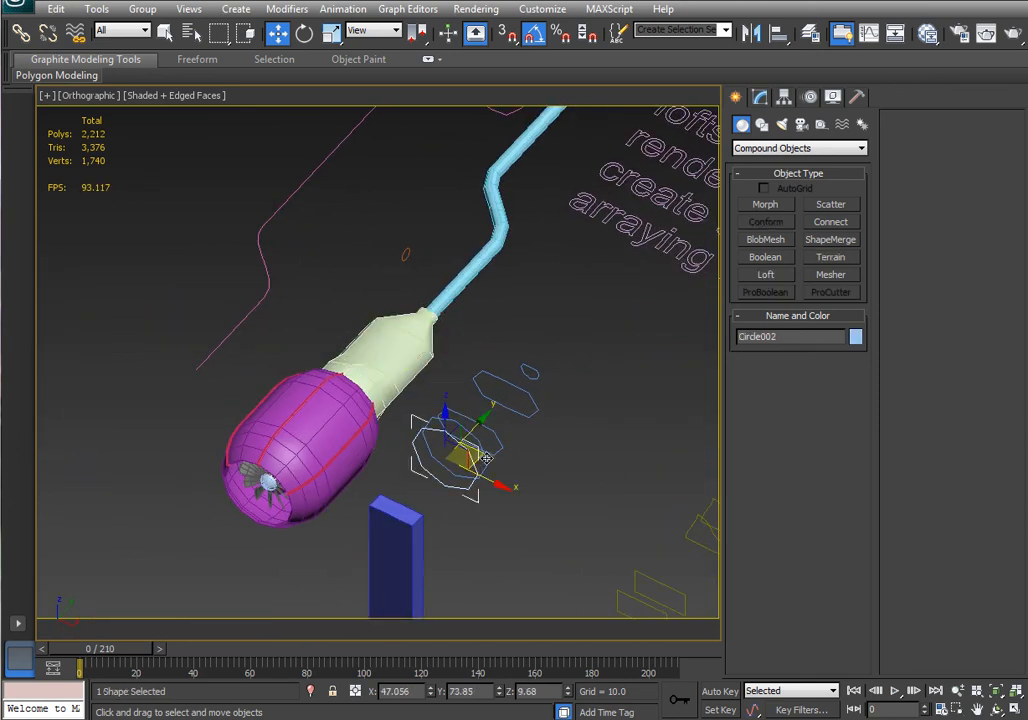
pyautogui.click(499, 444)
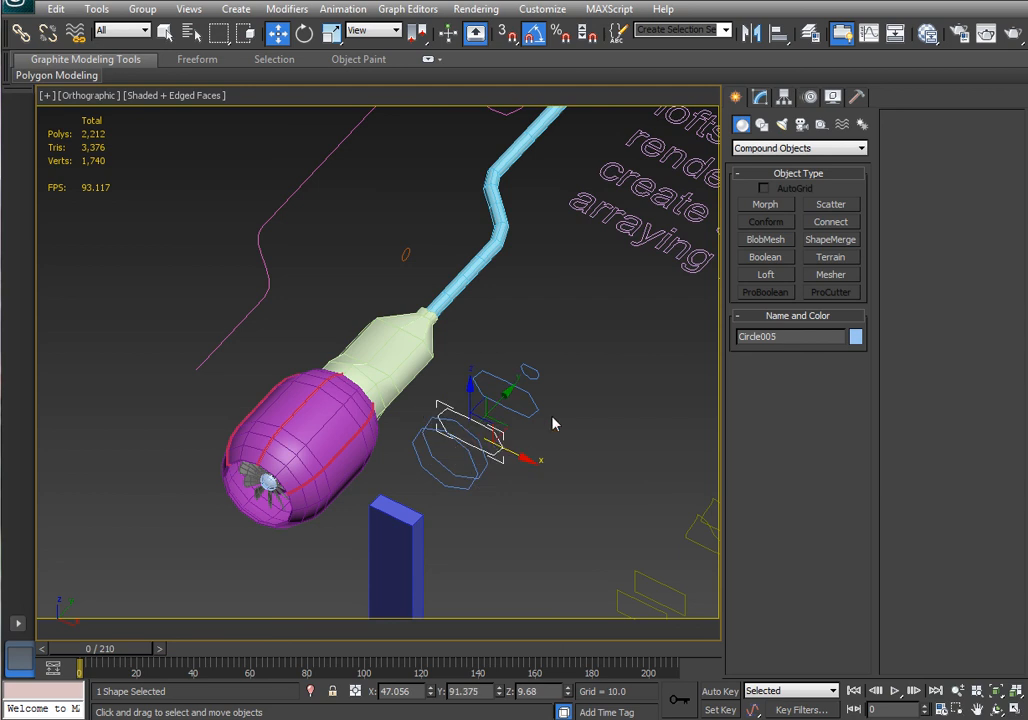
pyautogui.click(530, 372)
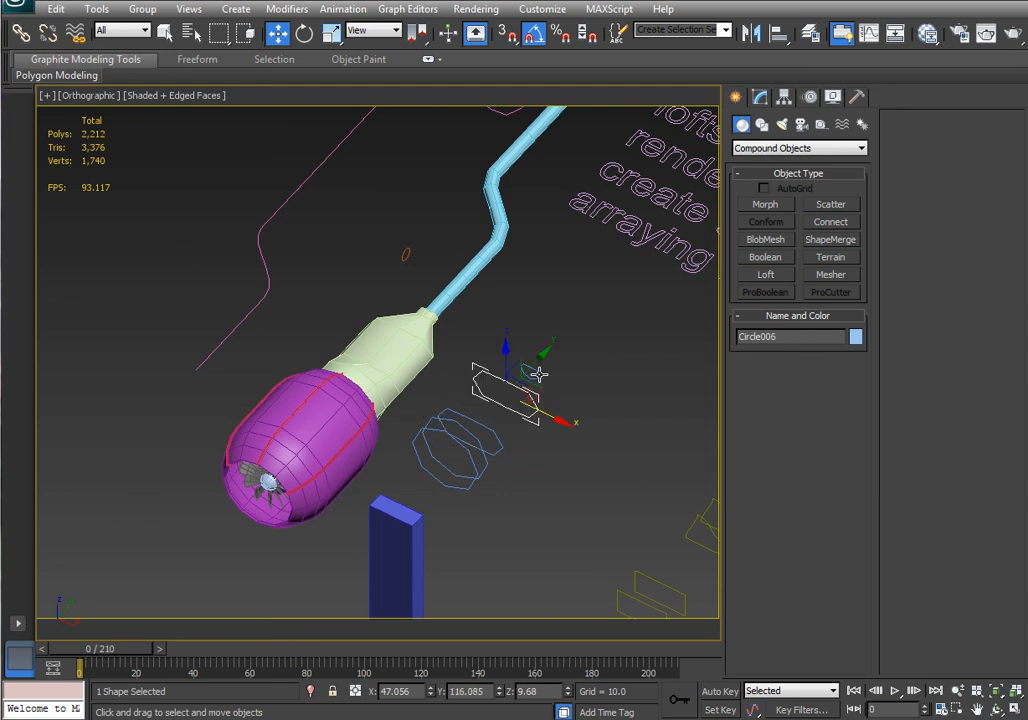
pyautogui.click(499, 440)
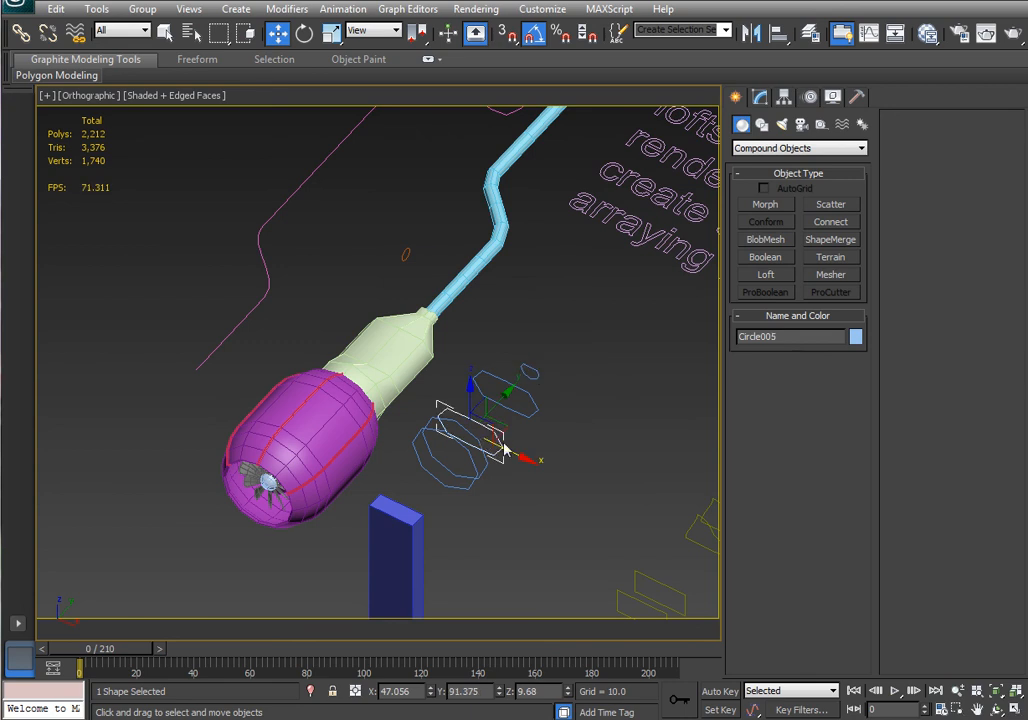
pyautogui.click(479, 469)
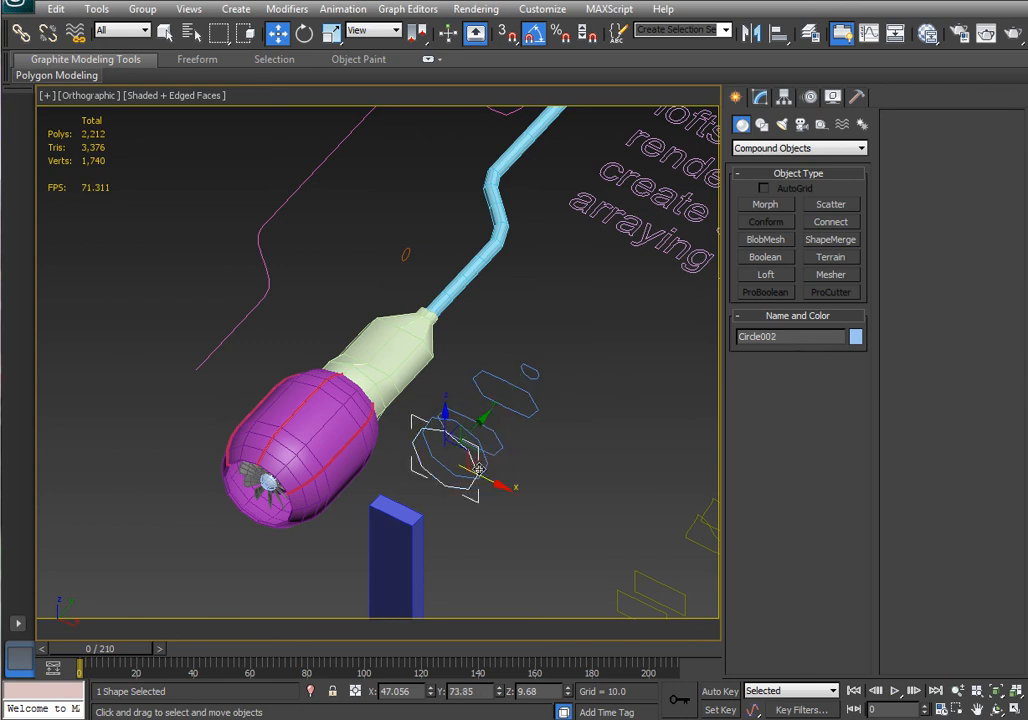
pyautogui.moveTo(543, 417); pyautogui.dragTo(475, 441, button='middle')
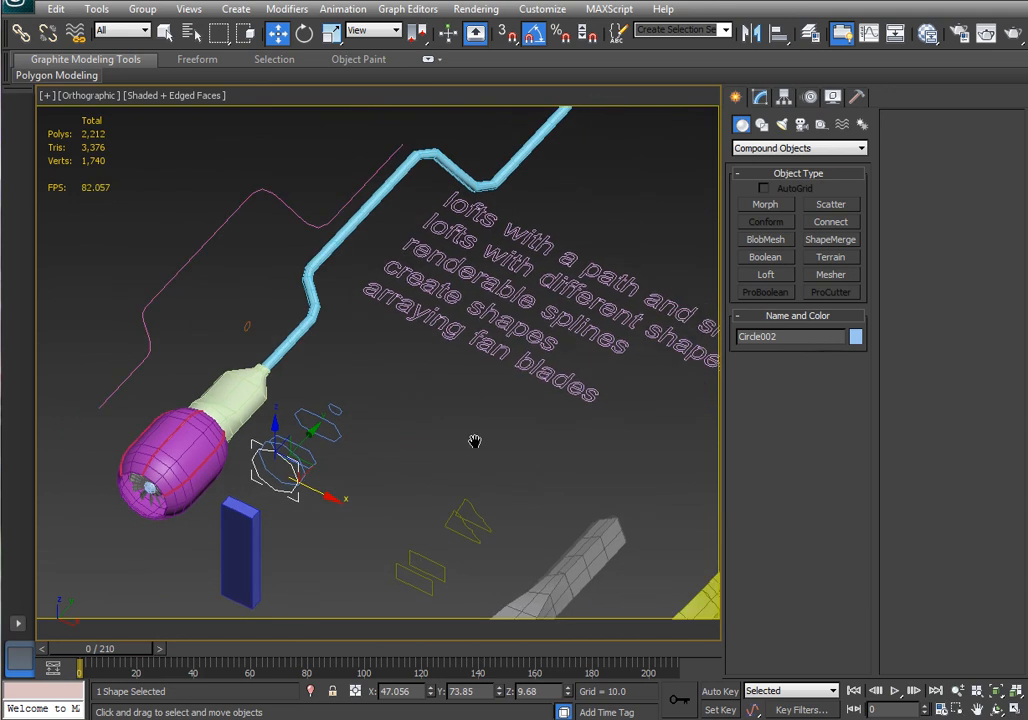
pyautogui.moveTo(416, 278); pyautogui.dragTo(483, 404, button='middle')
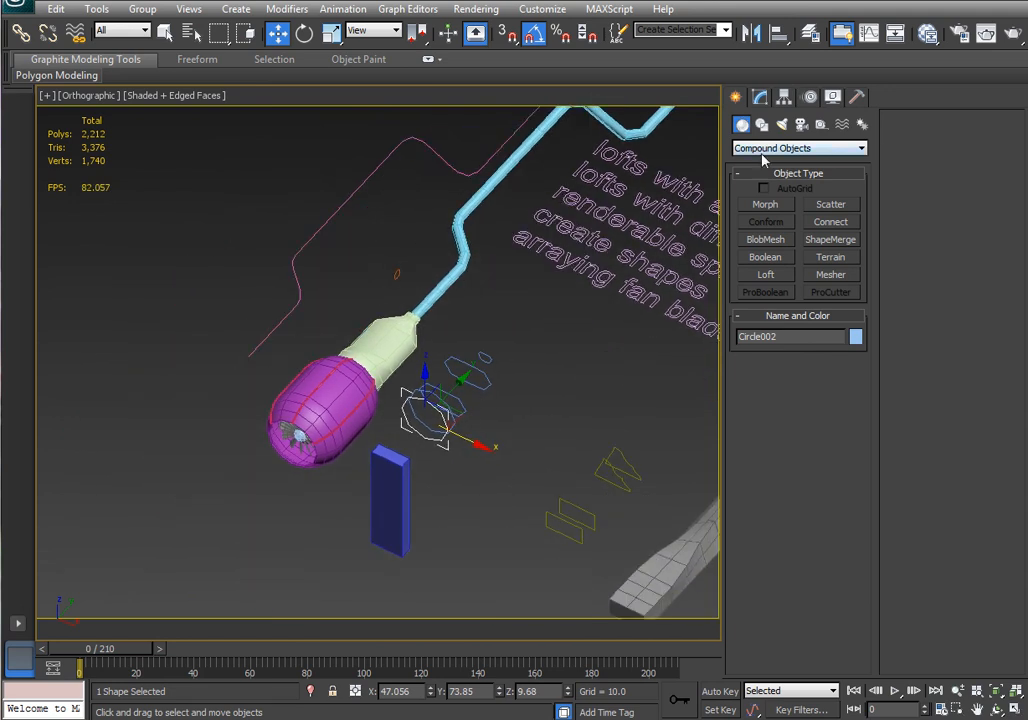
# Draw a new line with curved bends beside the nacelle in the Top view as another loft path.
pyautogui.click(762, 124)
pyautogui.click(766, 218)
pyautogui.scroll(-4, 454, 317)
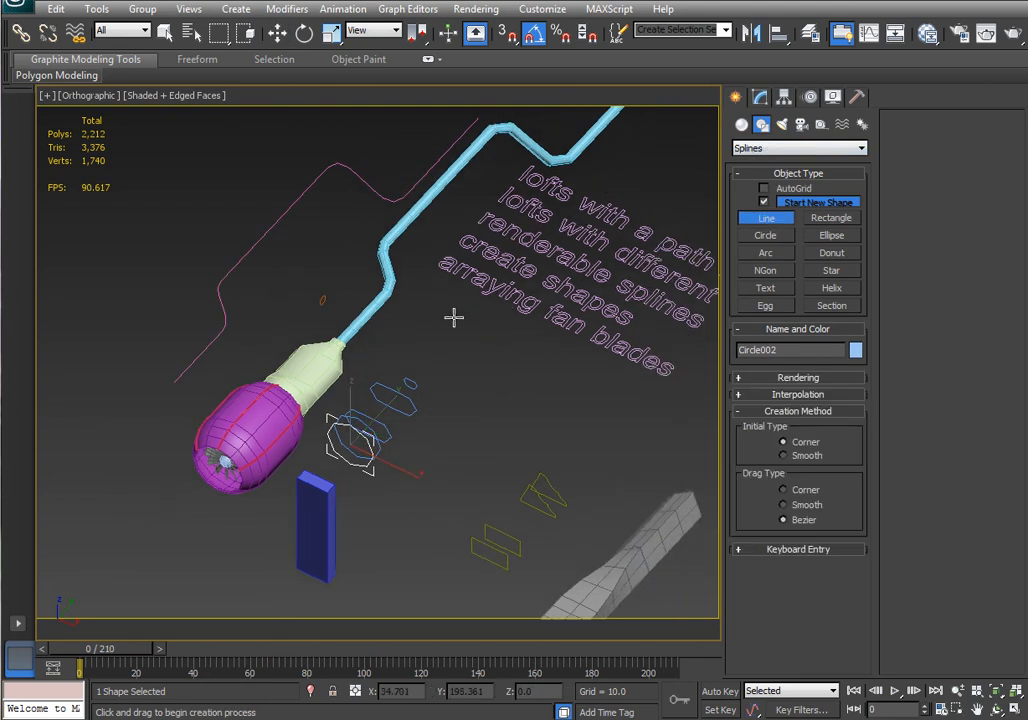
pyautogui.press('t')
pyautogui.scroll(5, 413, 356)
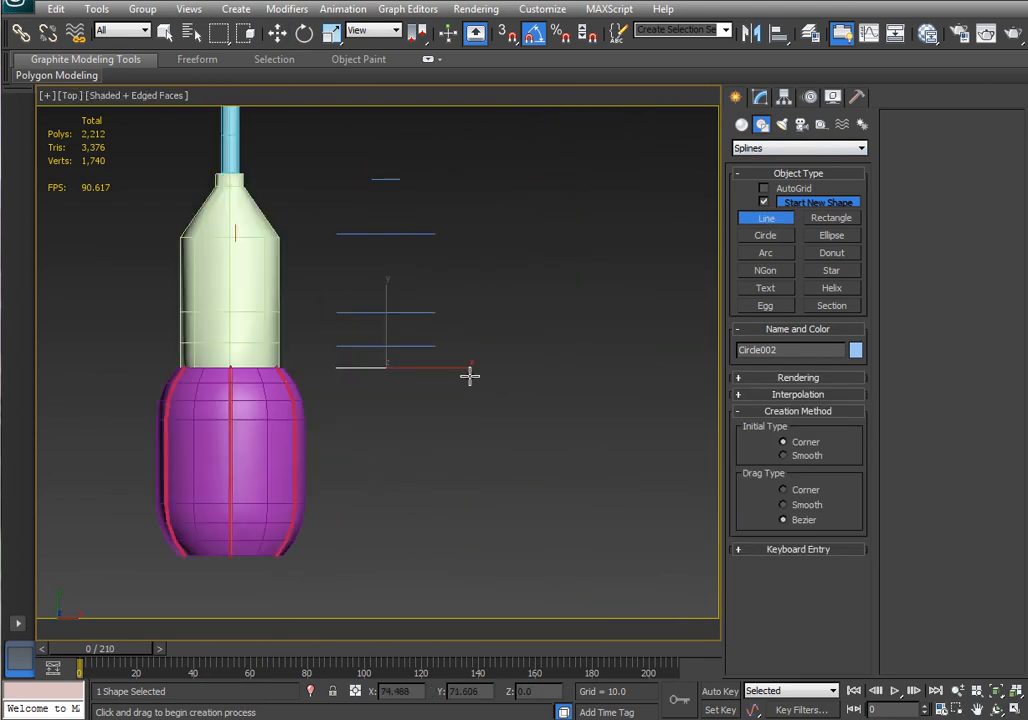
pyautogui.moveTo(470, 374); pyautogui.dragTo(606, 488, button='middle')
pyautogui.scroll(-3, 530, 418)
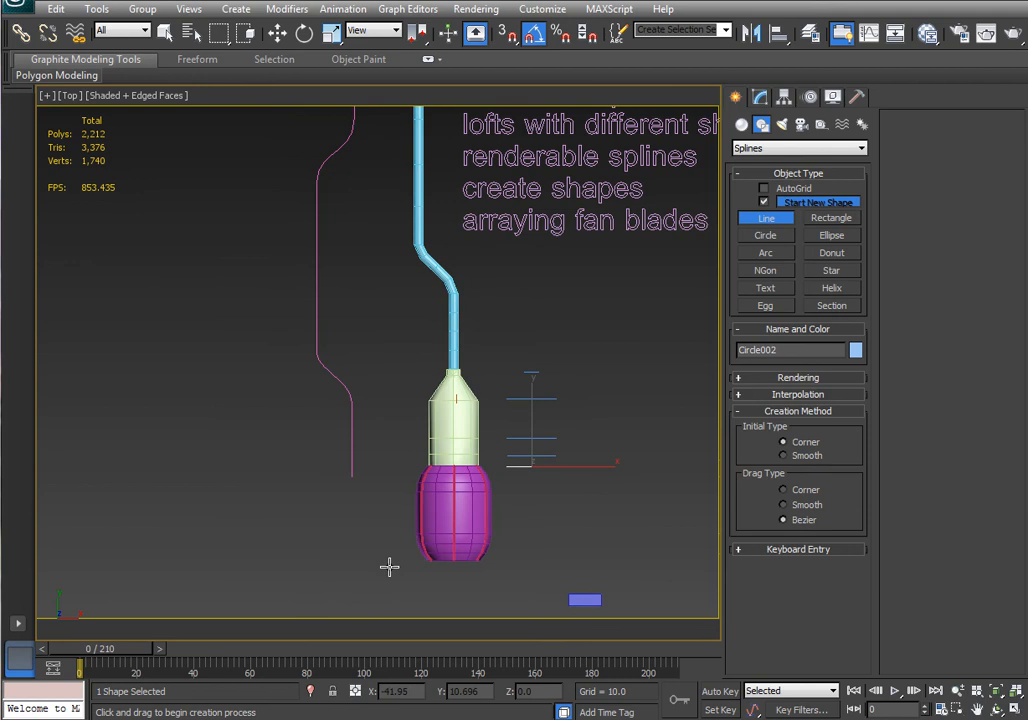
pyautogui.click(389, 558)
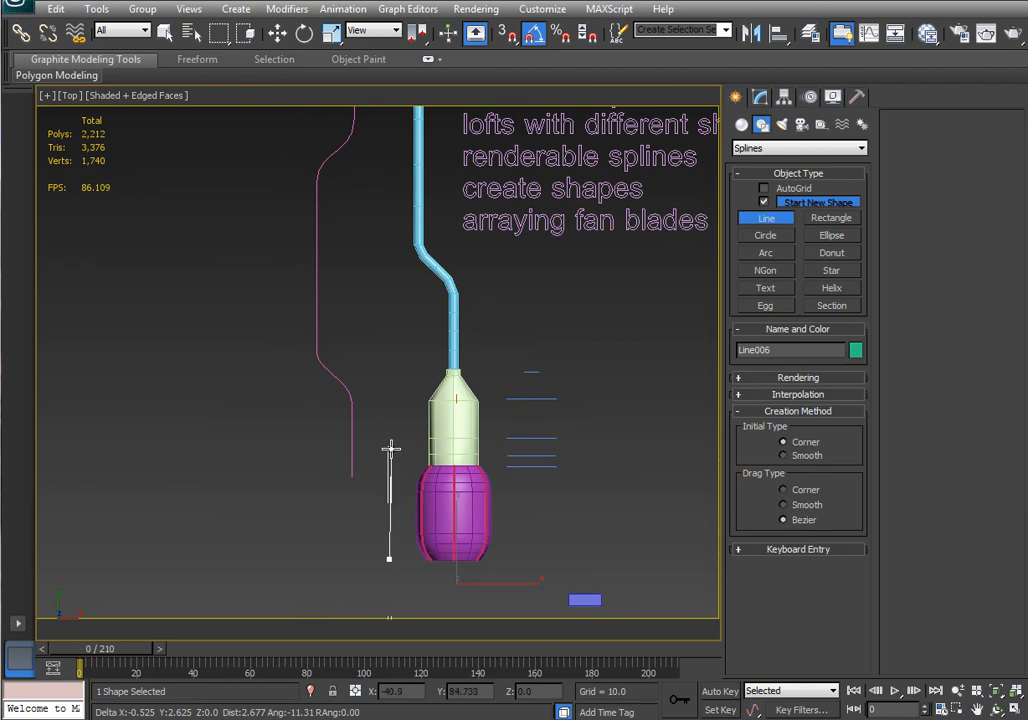
pyautogui.moveTo(390, 420); pyautogui.dragTo(270, 260)
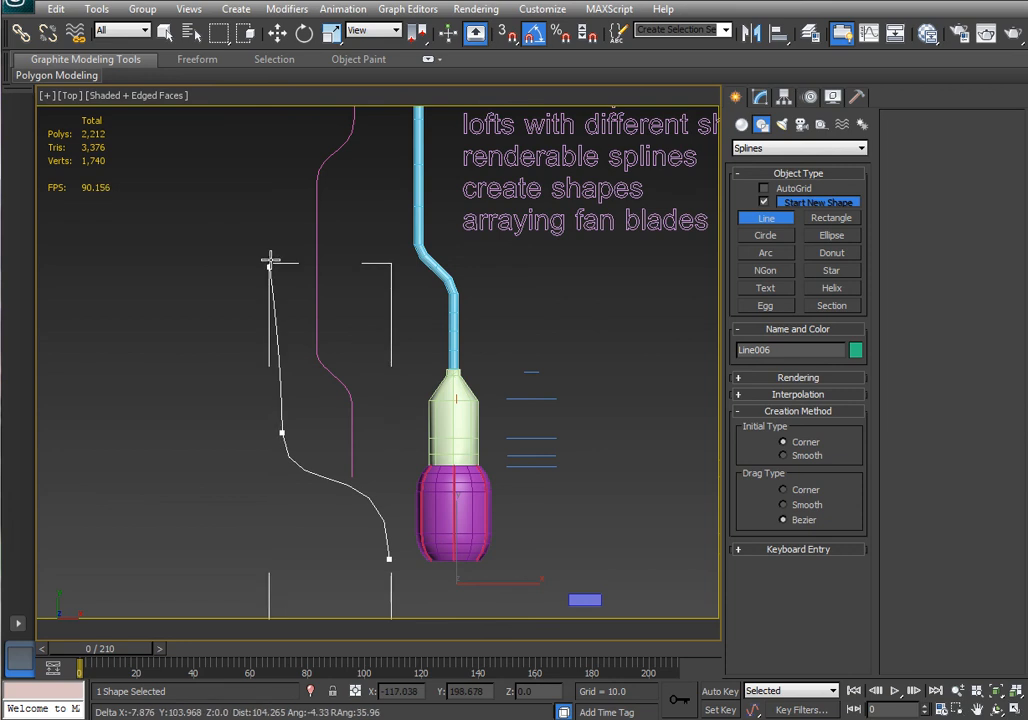
pyautogui.click(282, 250)
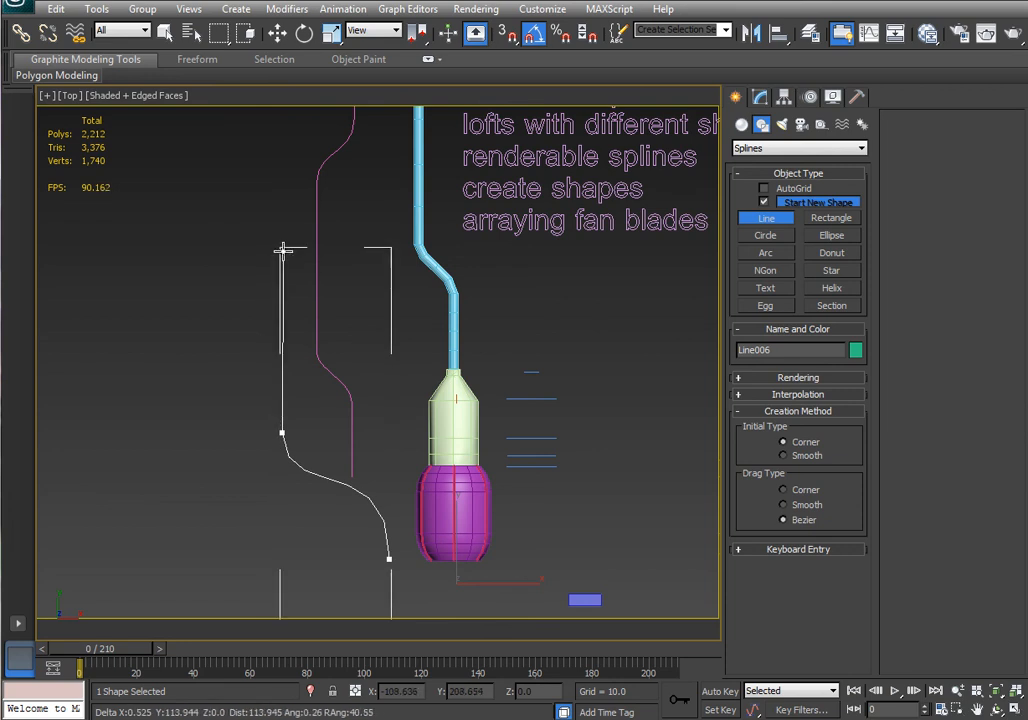
pyautogui.click(374, 250)
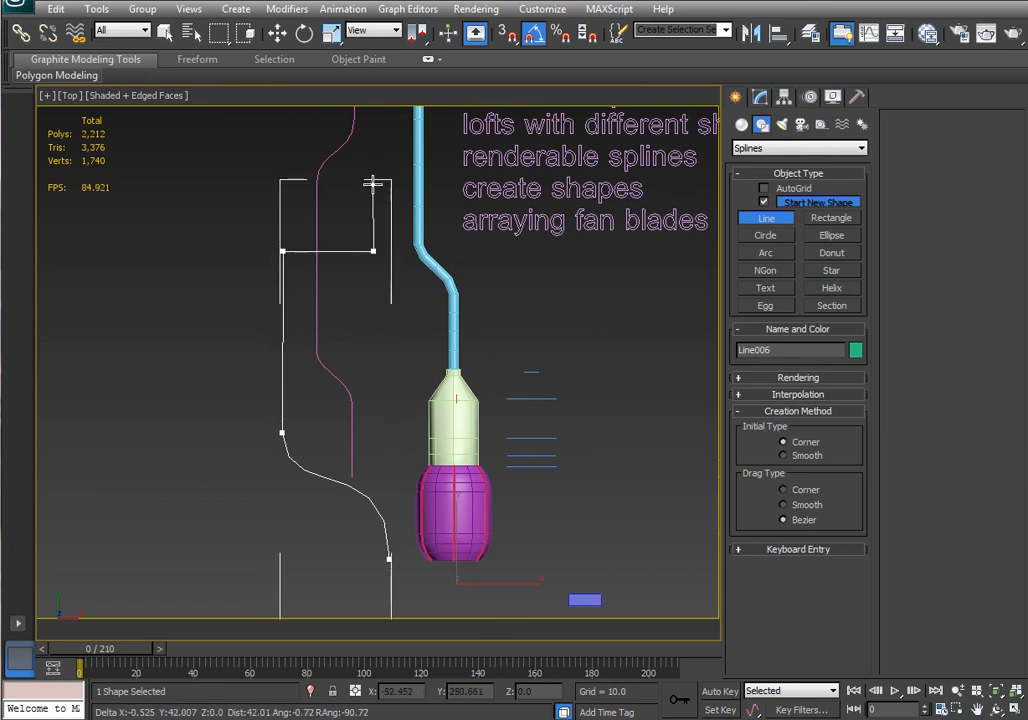
pyautogui.moveTo(373, 183); pyautogui.dragTo(388, 150)
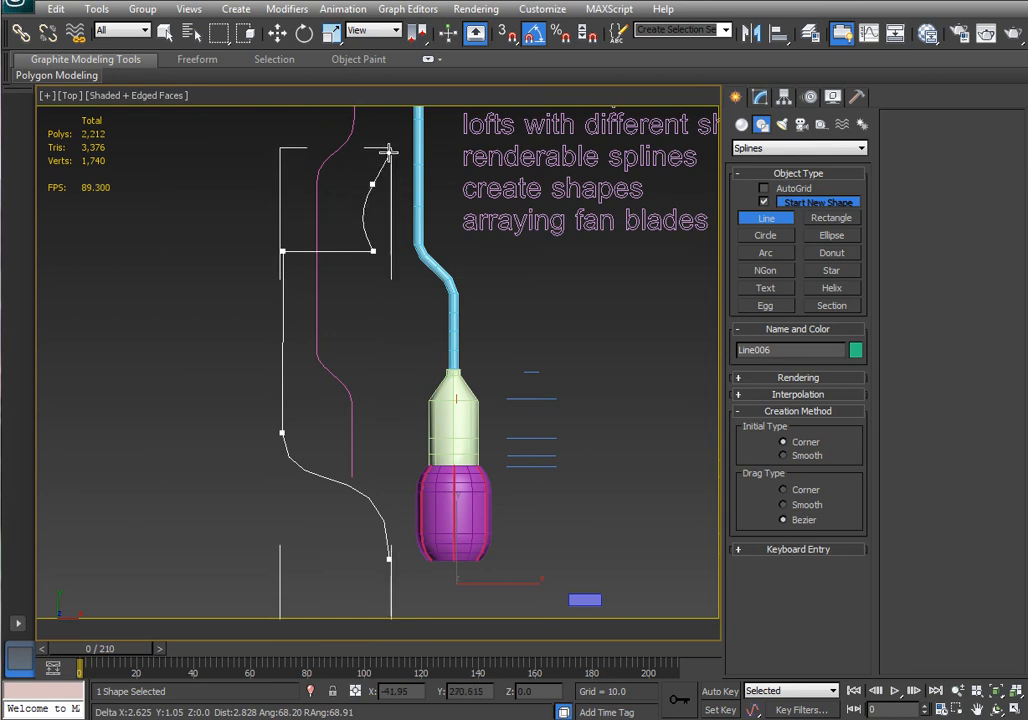
pyautogui.rightClick(488, 288)
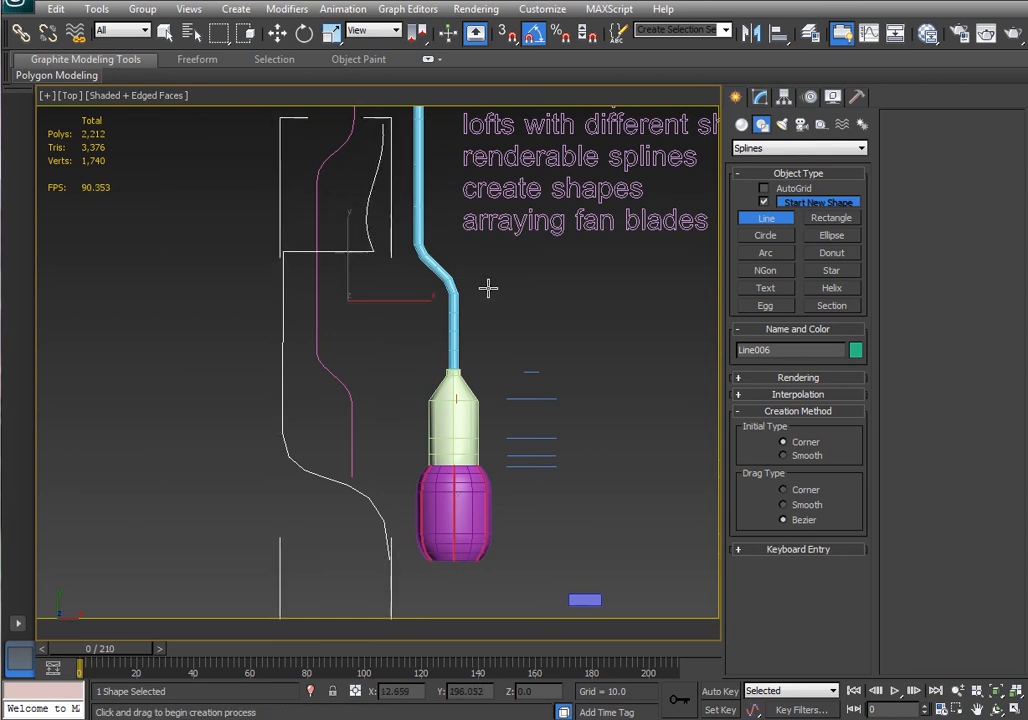
# Enable the new line's rendering in both the renderer and the viewport.
pyautogui.keyDown('alt'); pyautogui.moveTo(488, 288); pyautogui.dragTo(489, 344, button='middle'); pyautogui.keyUp('alt')
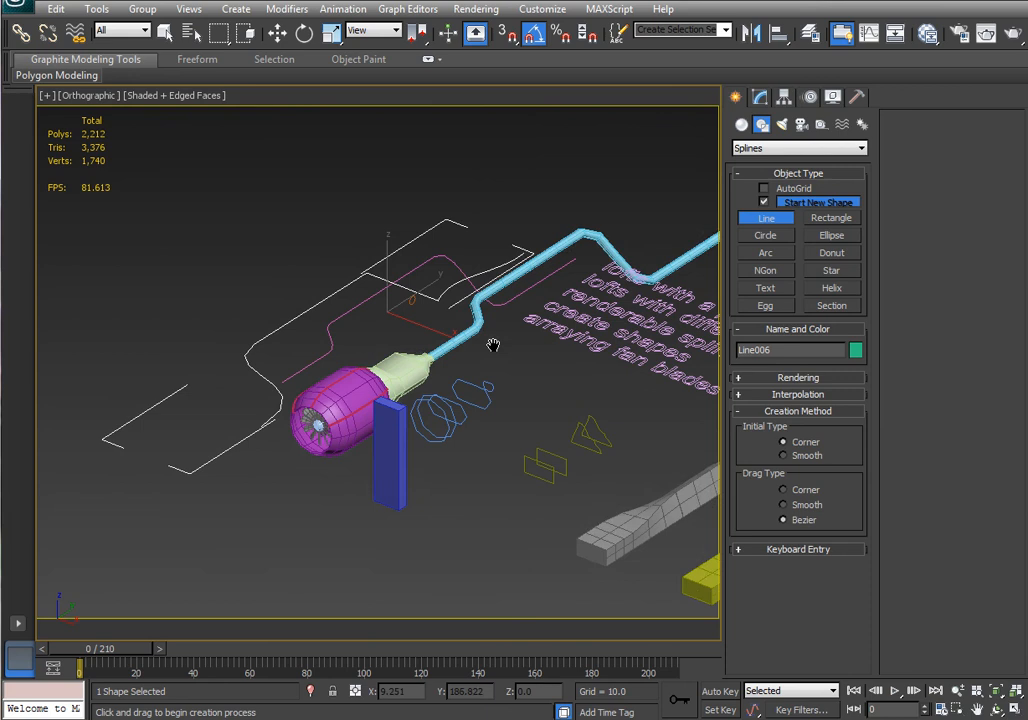
pyautogui.click(760, 98)
pyautogui.click(782, 315)
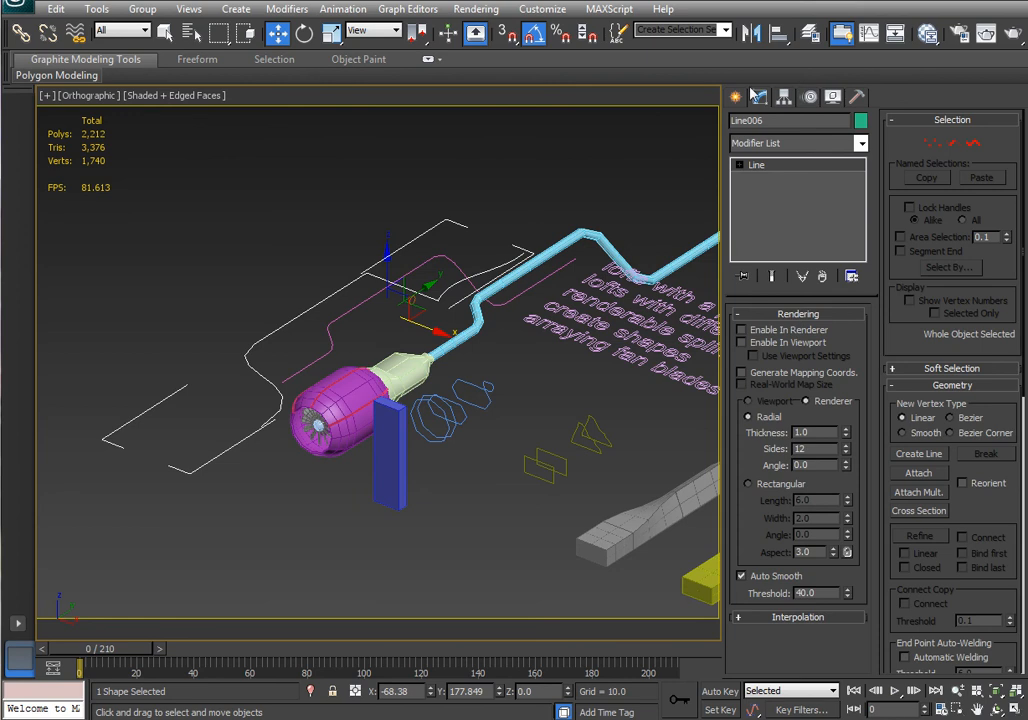
pyautogui.click(791, 331)
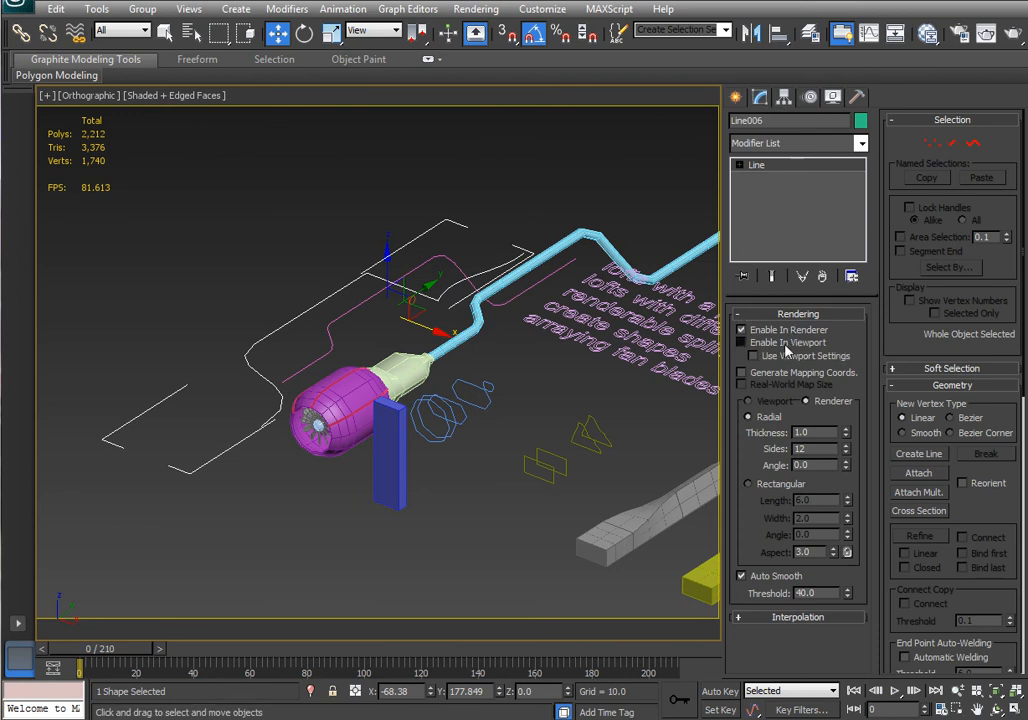
pyautogui.click(787, 345)
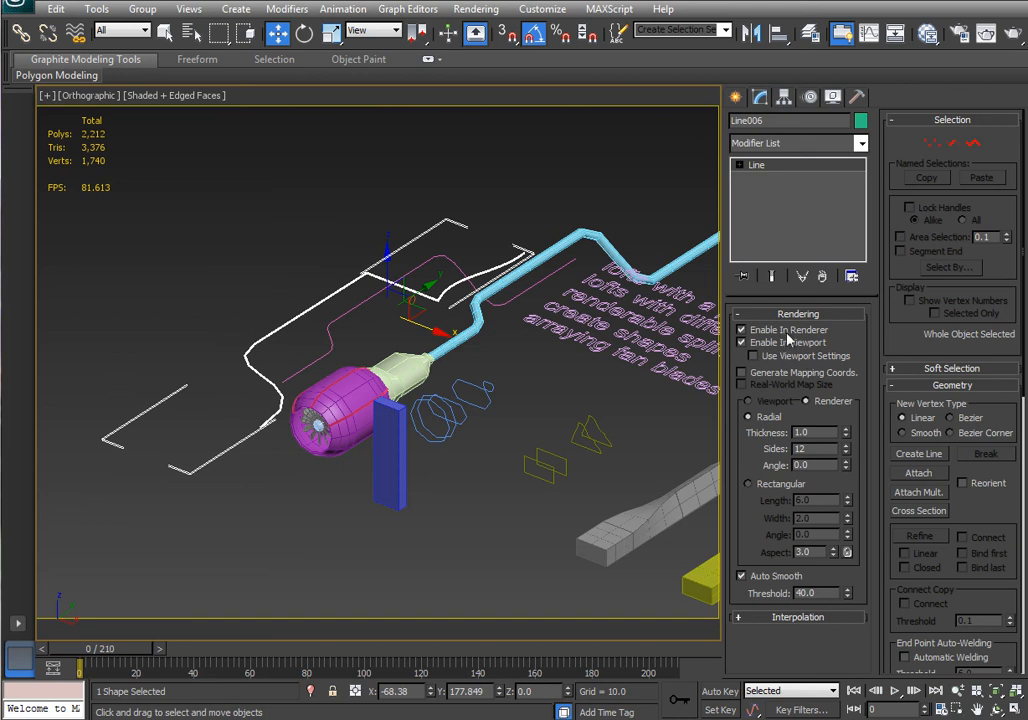
# Set the line's rendered thickness to 2.31 and its number of sides to 6.
pyautogui.moveTo(292, 390); pyautogui.dragTo(506, 263, button='middle')
pyautogui.scroll(5, 366, 367)
pyautogui.scroll(5, 390, 390)
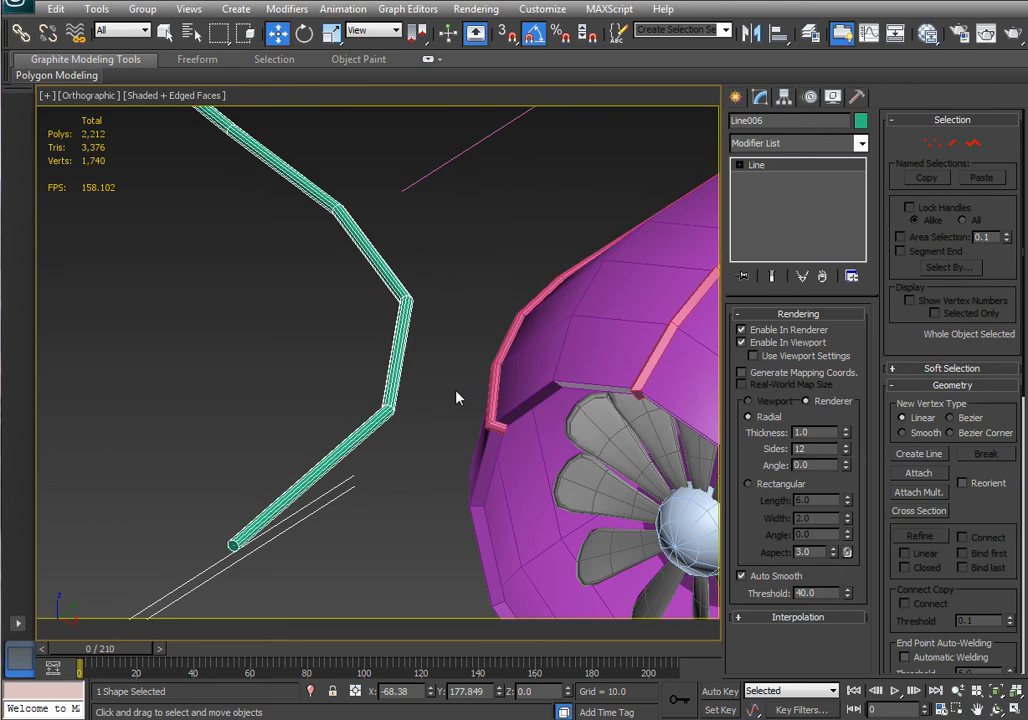
pyautogui.moveTo(847, 432); pyautogui.dragTo(862, 328)
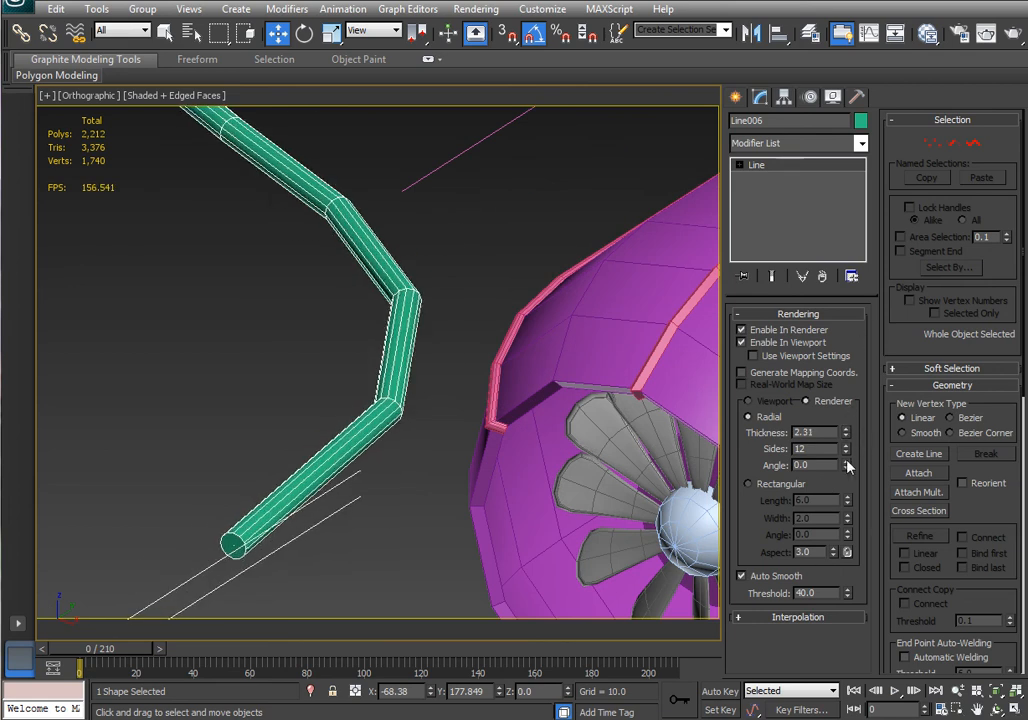
pyautogui.moveTo(847, 456); pyautogui.dragTo(848, 472)
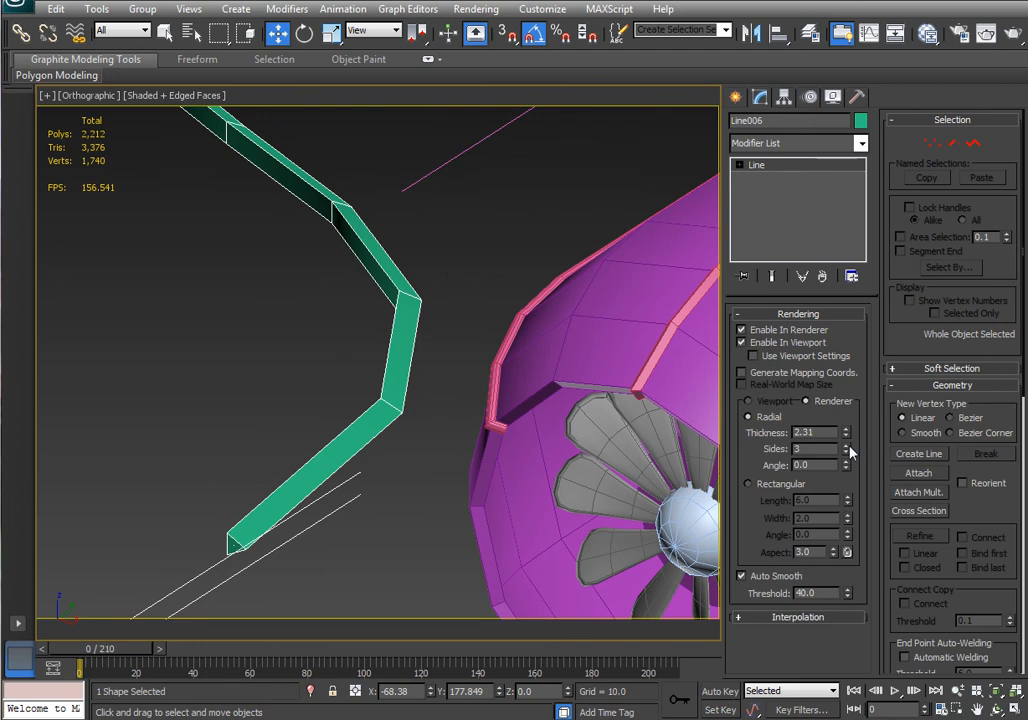
pyautogui.click(846, 447)
pyautogui.click(846, 447)
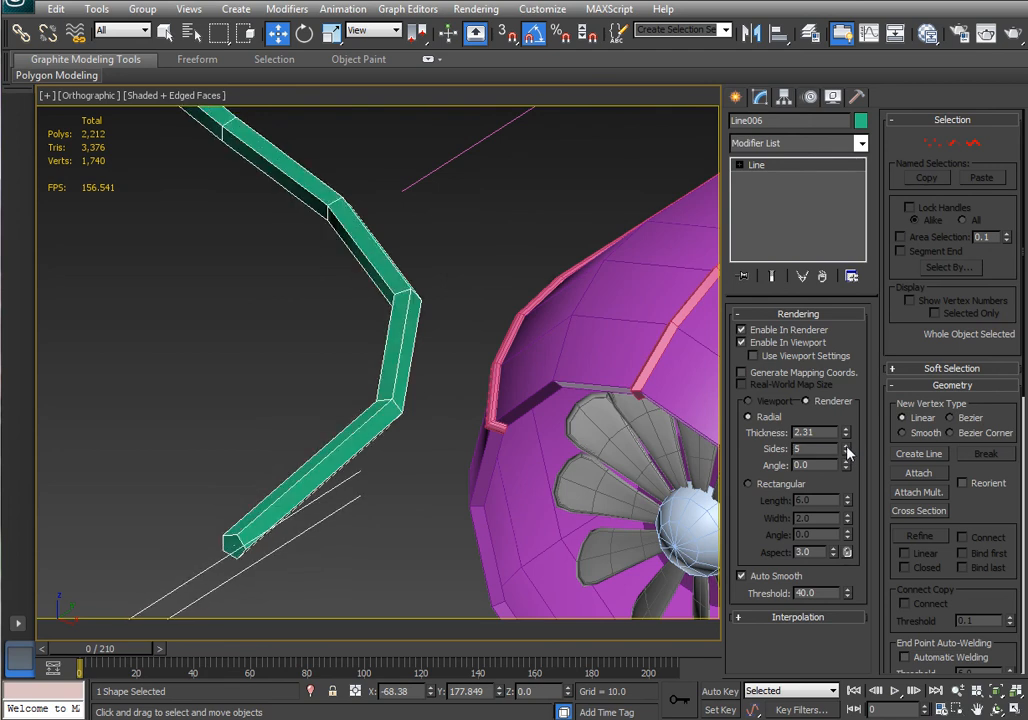
pyautogui.click(846, 447)
# Examine the splines already placed on the nacelle surface by selecting them in turn.
pyautogui.moveTo(475, 468); pyautogui.dragTo(358, 485, button='middle')
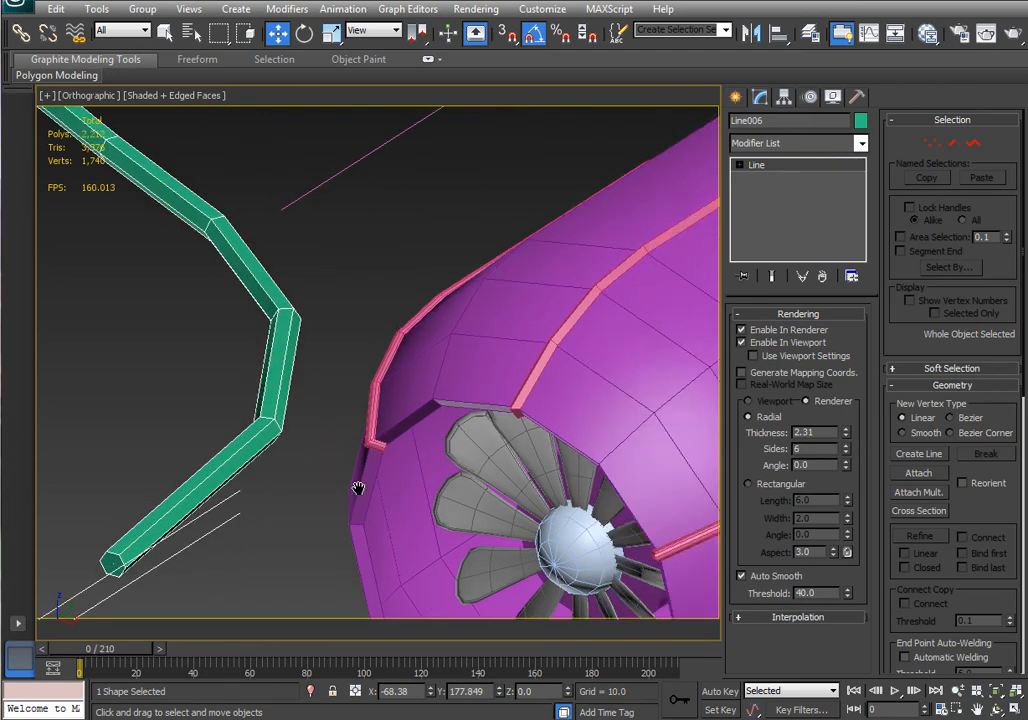
pyautogui.scroll(-3, 359, 487)
pyautogui.moveTo(430, 400); pyautogui.dragTo(345, 520, button='middle')
pyautogui.scroll(-3, 346, 519)
pyautogui.keyDown('alt'); pyautogui.moveTo(440, 486); pyautogui.dragTo(489, 456, button='middle'); pyautogui.keyUp('alt')
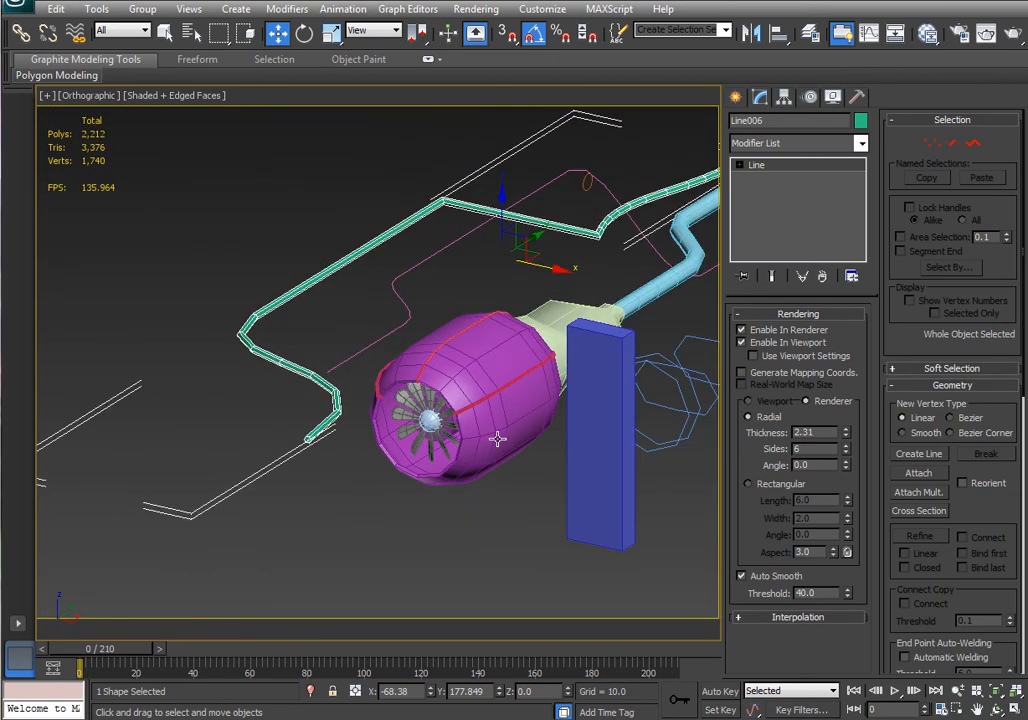
pyautogui.click(489, 452)
pyautogui.scroll(4, 478, 370)
pyautogui.moveTo(583, 389); pyautogui.dragTo(467, 432, button='middle')
pyautogui.click(511, 454)
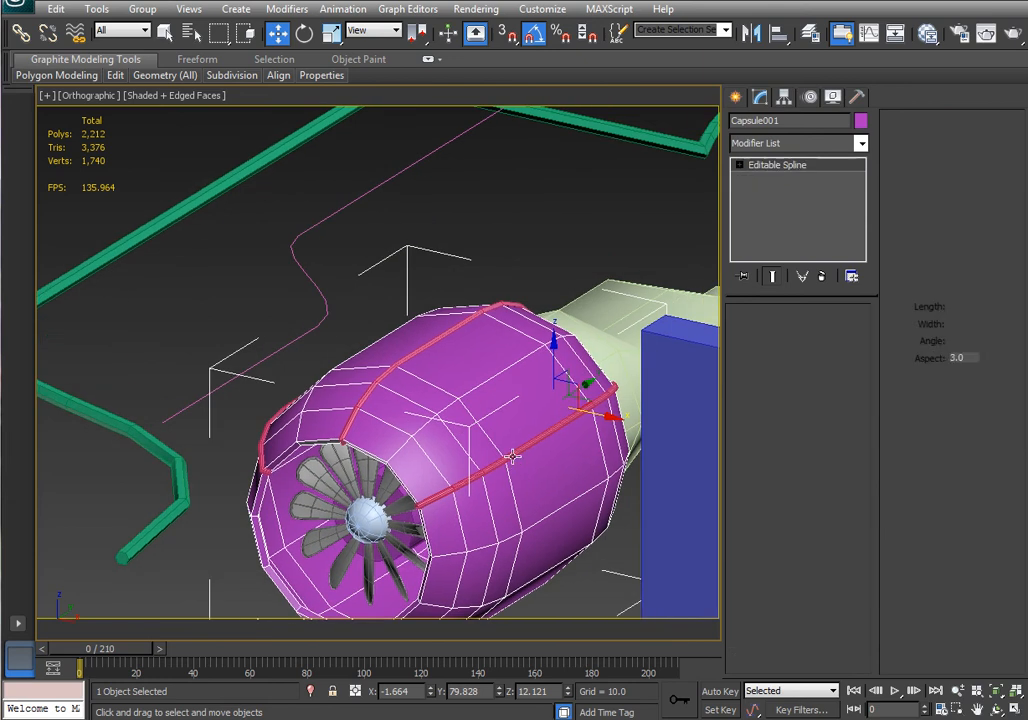
pyautogui.click(401, 370)
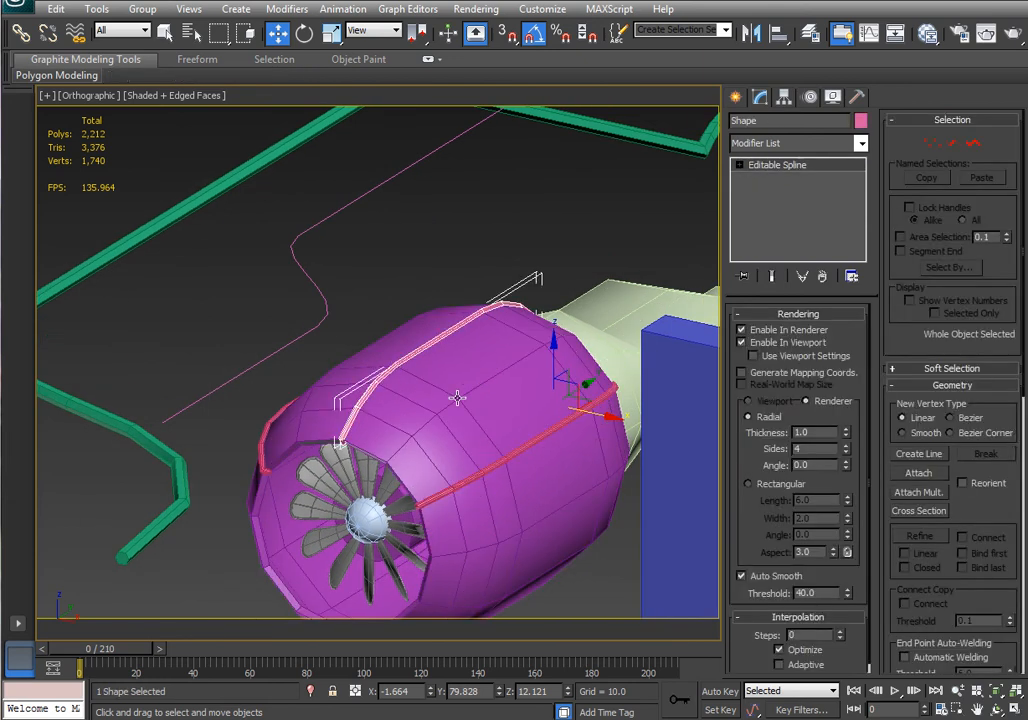
# Select an edge loop running along the top of the nacelle capsule and create a shape from it.
pyautogui.click(370, 320)
pyautogui.click(774, 446)
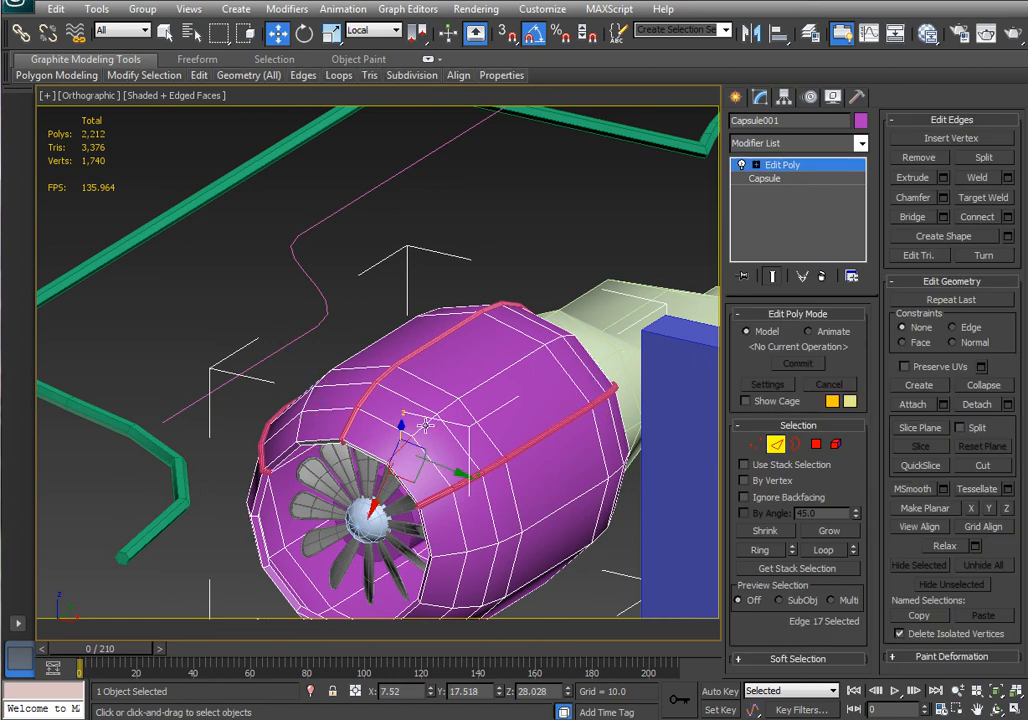
pyautogui.doubleClick(348, 340)
pyautogui.keyDown('alt'); pyautogui.moveTo(434, 332); pyautogui.dragTo(517, 437, button='middle'); pyautogui.keyUp('alt')
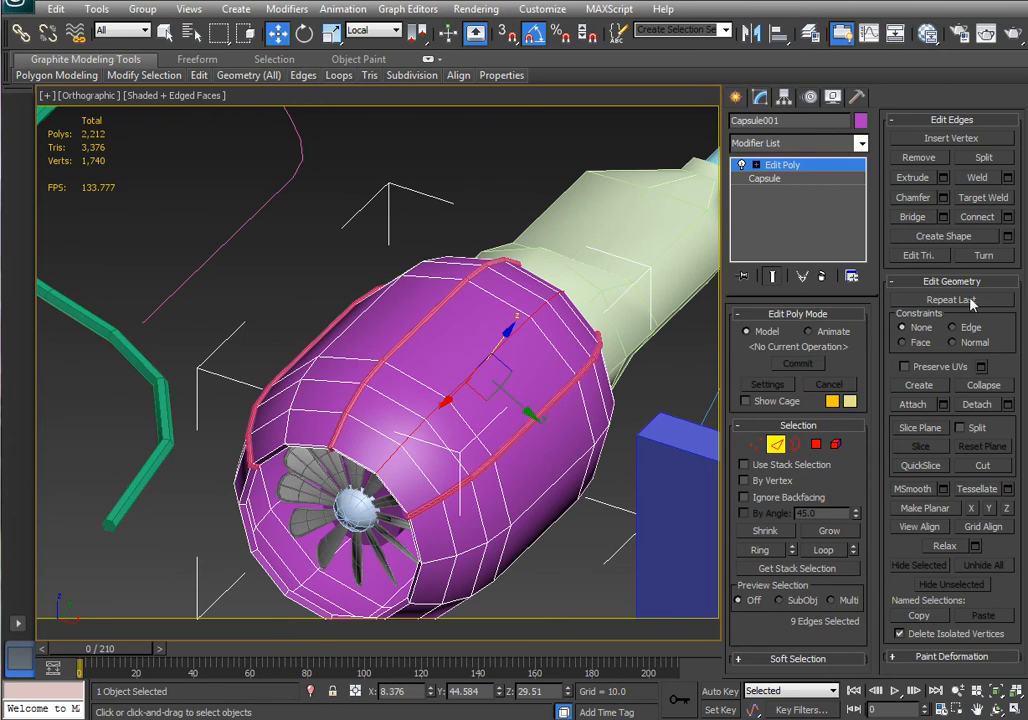
pyautogui.click(957, 238)
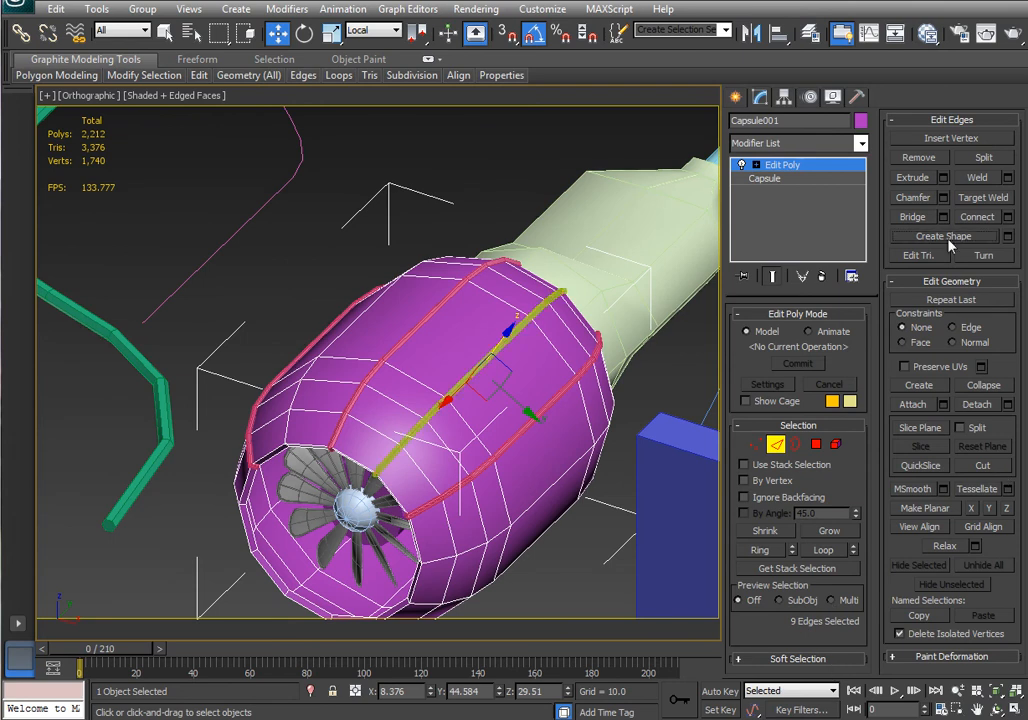
pyautogui.click(777, 447)
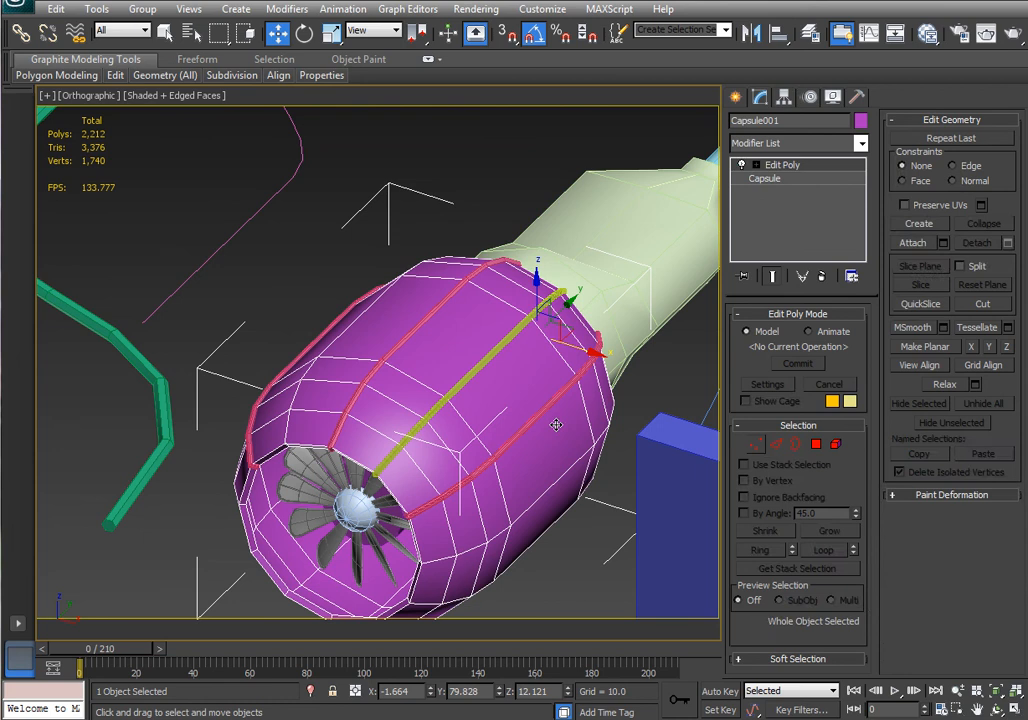
# Select the new edge shape and set its rendered thickness to 1.7.
pyautogui.click(466, 382)
pyautogui.keyDown('alt'); pyautogui.moveTo(551, 420); pyautogui.dragTo(518, 426, button='middle'); pyautogui.keyUp('alt')
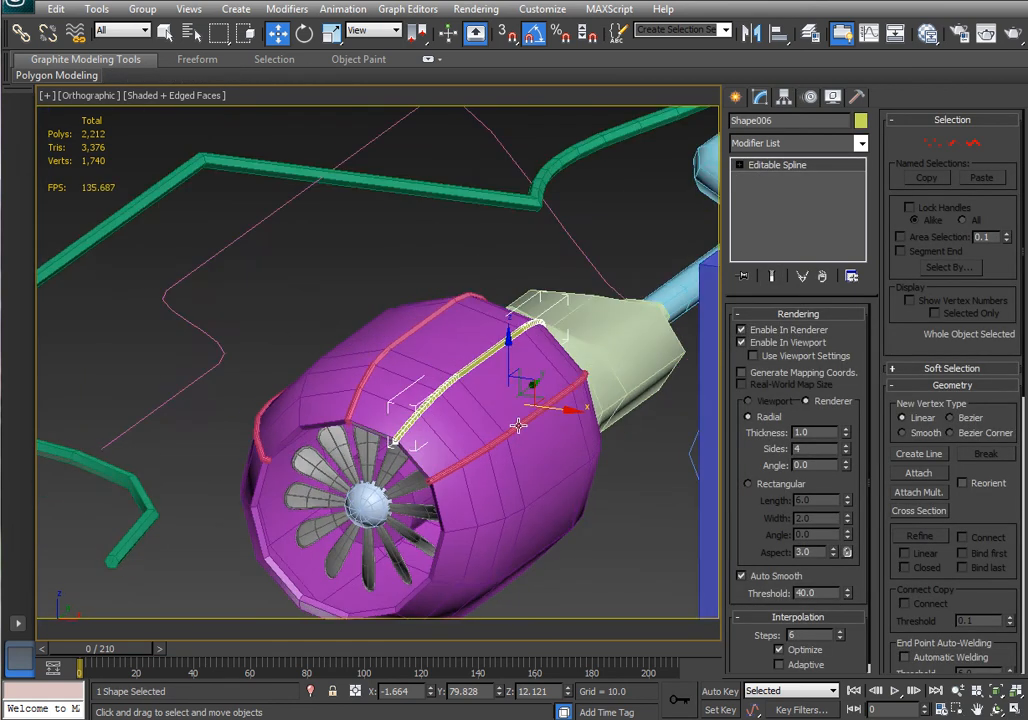
pyautogui.scroll(4, 375, 377)
pyautogui.scroll(3, 333, 398)
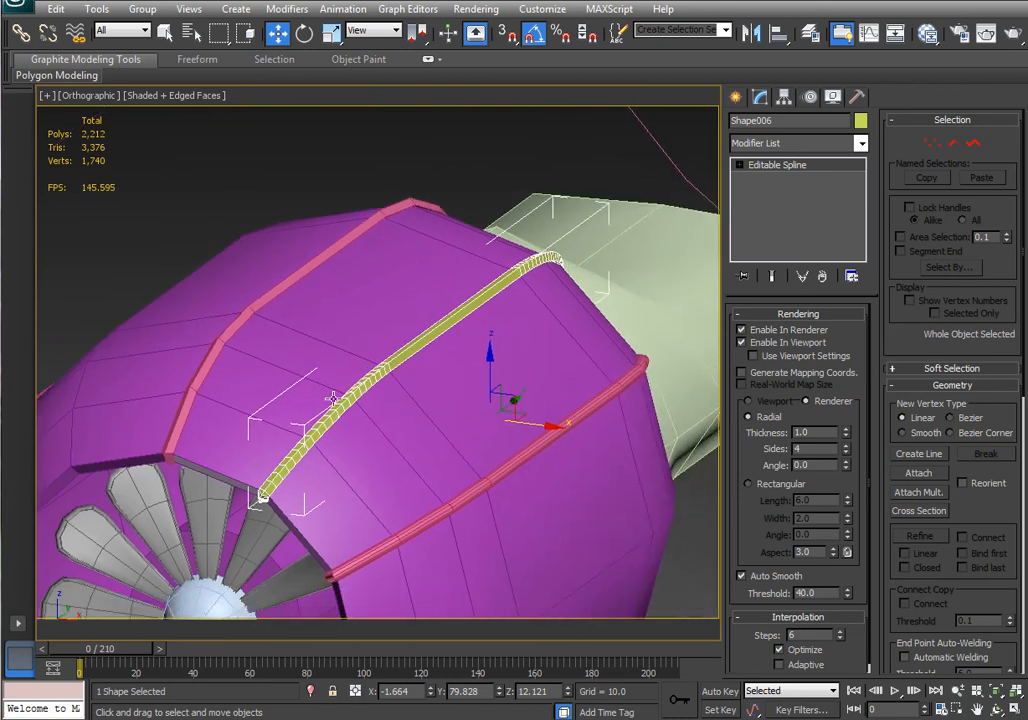
pyautogui.scroll(2, 333, 398)
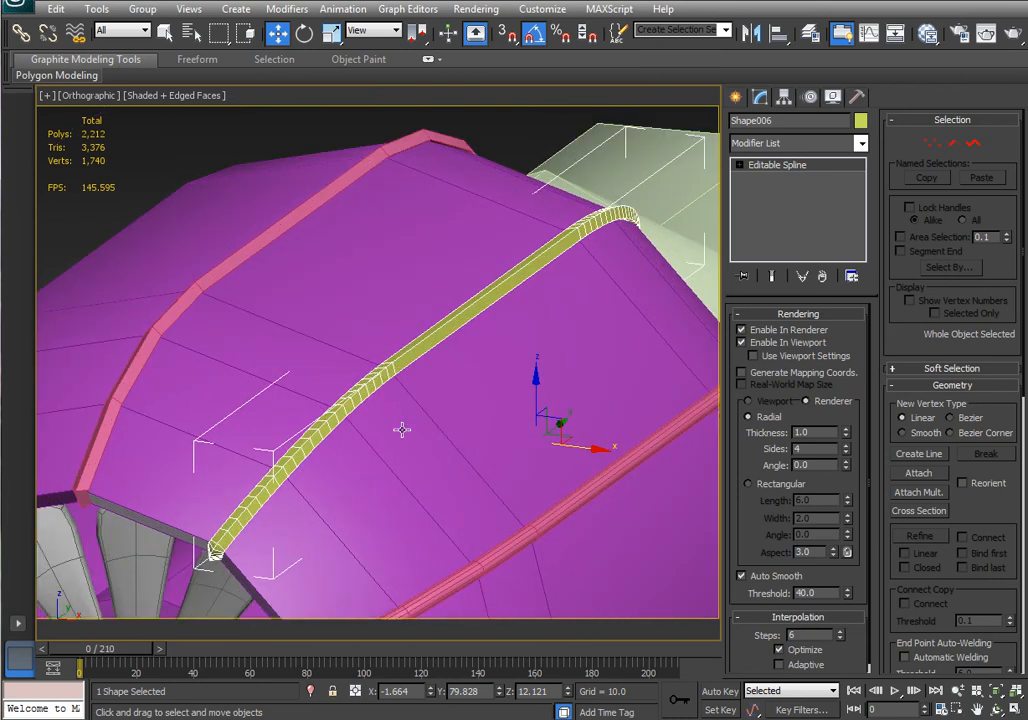
pyautogui.moveTo(846, 441); pyautogui.dragTo(846, 428)
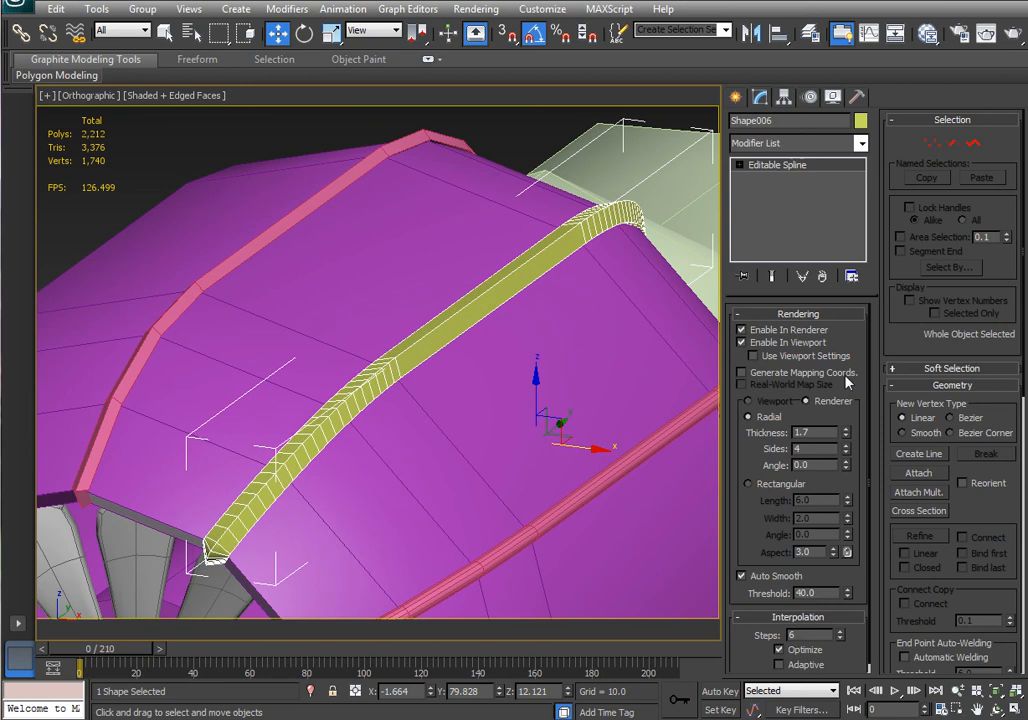
# Isolate the edge shape and set its interpolation steps to 0.
pyautogui.click(795, 342)
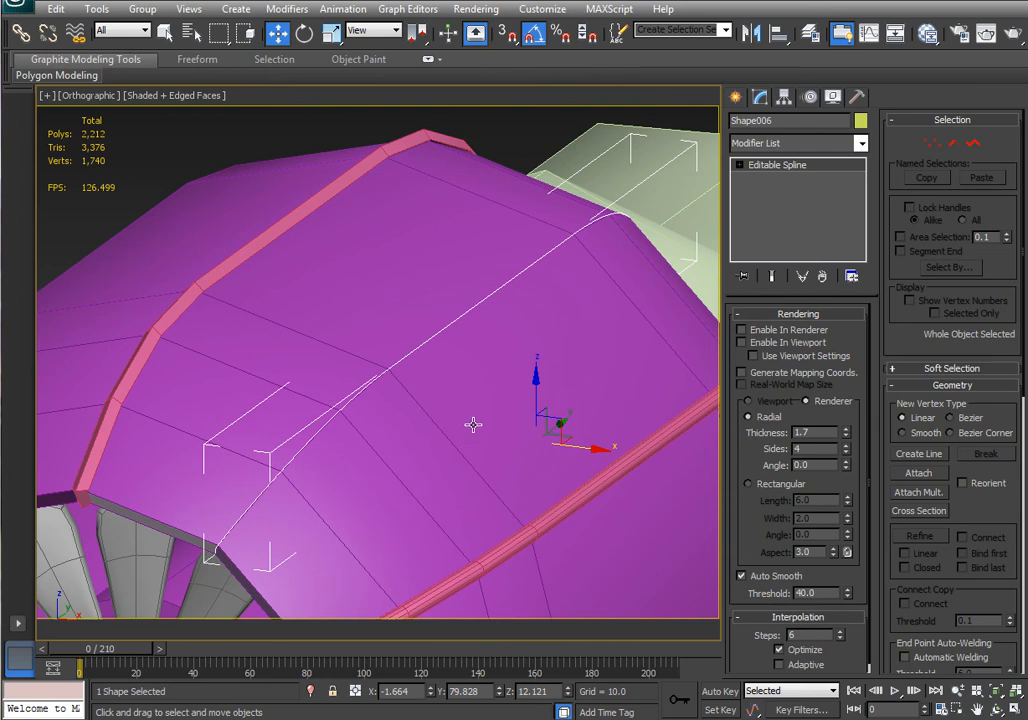
pyautogui.moveTo(473, 425); pyautogui.dragTo(482, 407, button='middle')
pyautogui.hotkey('alt', 'q')
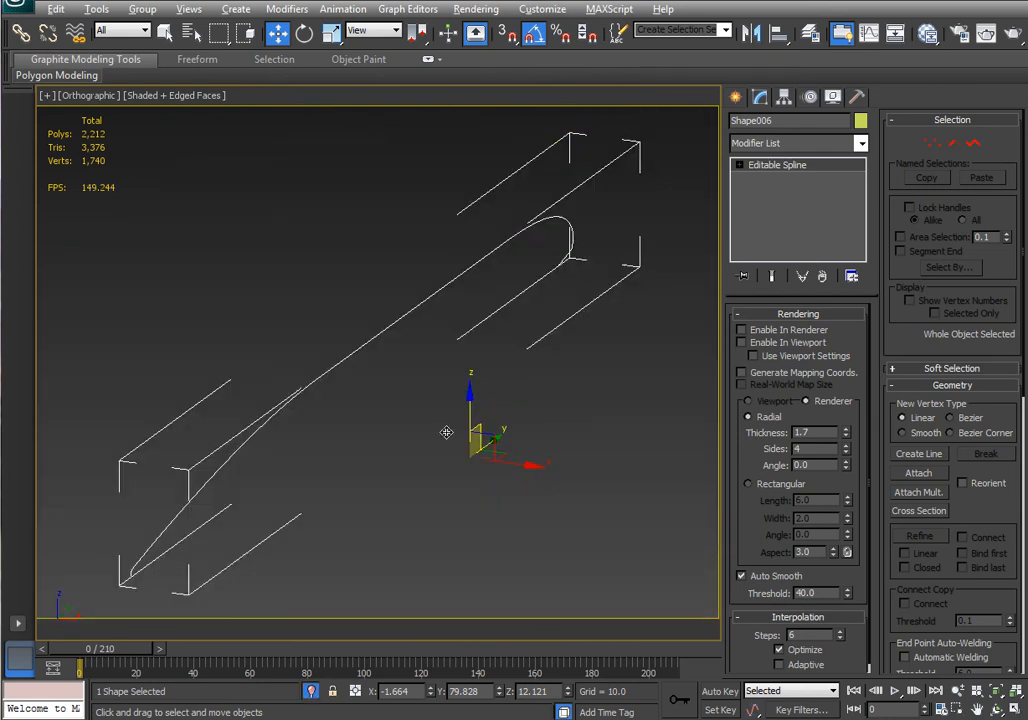
pyautogui.click(794, 315)
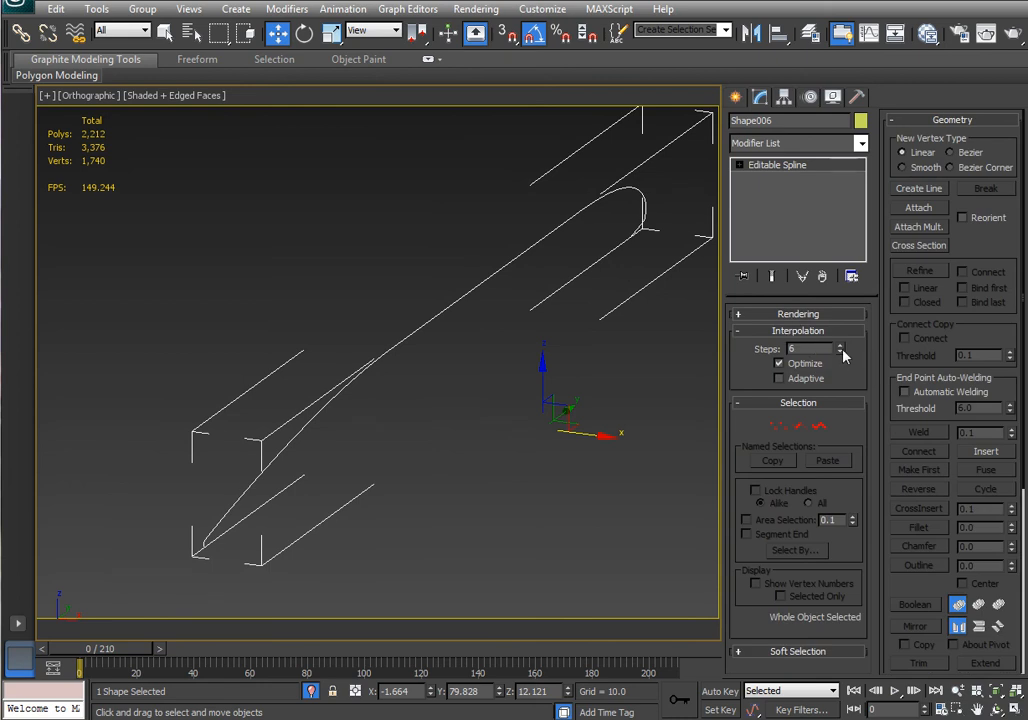
pyautogui.rightClick(841, 350)
# Enable the edge shape's rendering in the renderer and viewport again.
pyautogui.keyDown('alt'); pyautogui.moveTo(639, 430); pyautogui.dragTo(625, 405, button='middle'); pyautogui.keyUp('alt')
pyautogui.click(788, 315)
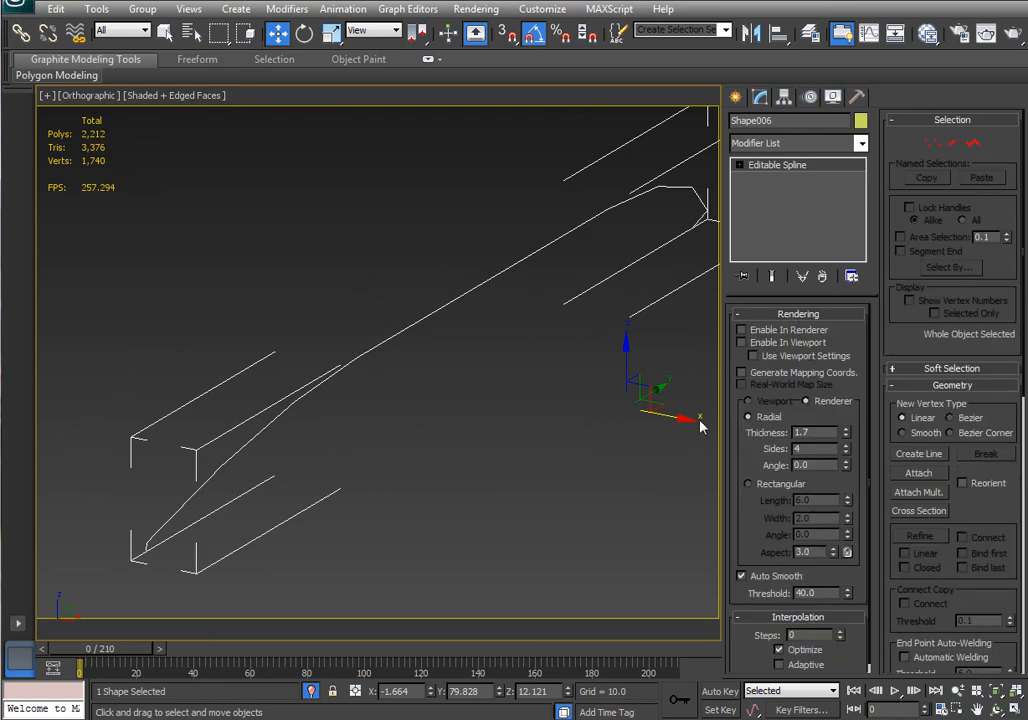
pyautogui.click(782, 344)
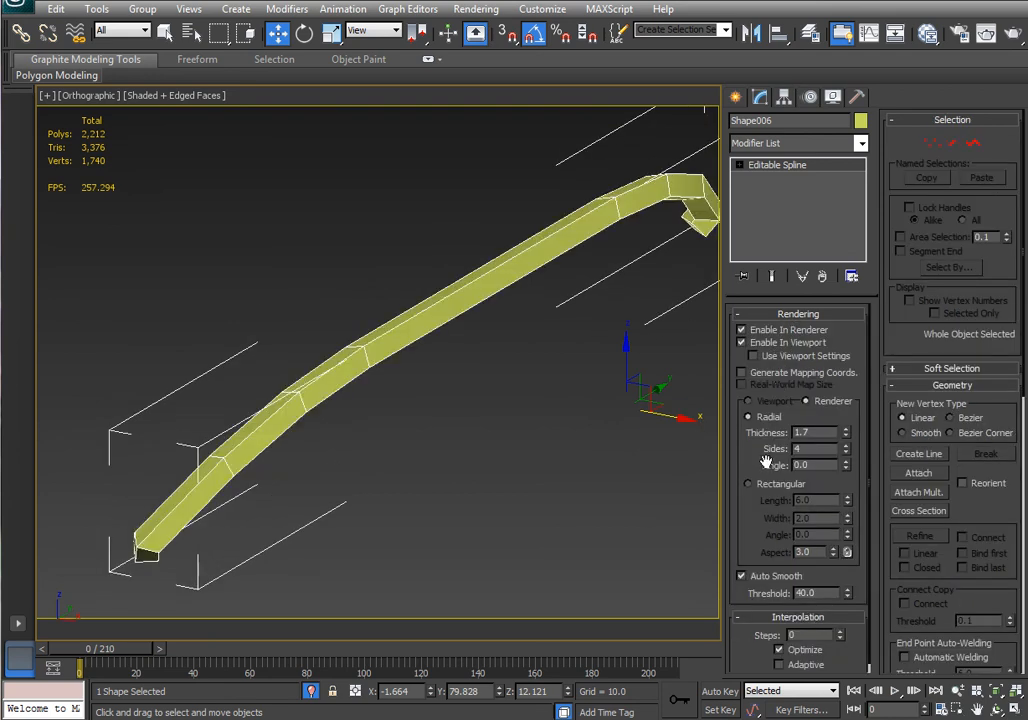
# Set the edge shape's rendered thickness to 1.105 and its sides to 6.
pyautogui.keyDown('alt'); pyautogui.moveTo(587, 466); pyautogui.dragTo(545, 460, button='middle'); pyautogui.keyUp('alt')
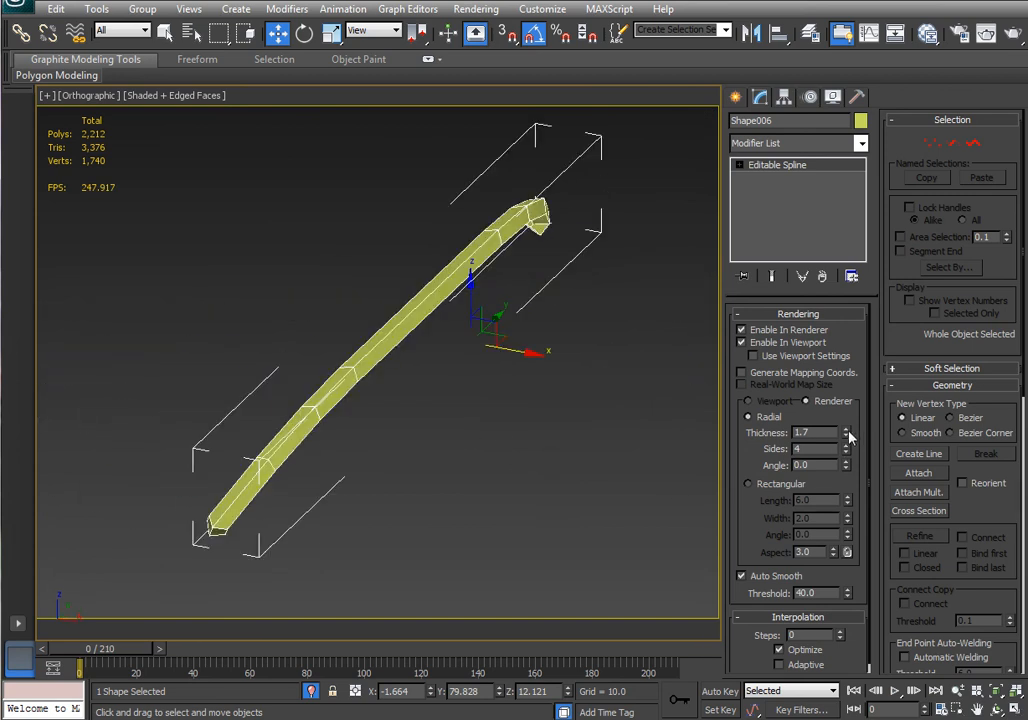
pyautogui.moveTo(848, 436); pyautogui.dragTo(849, 462)
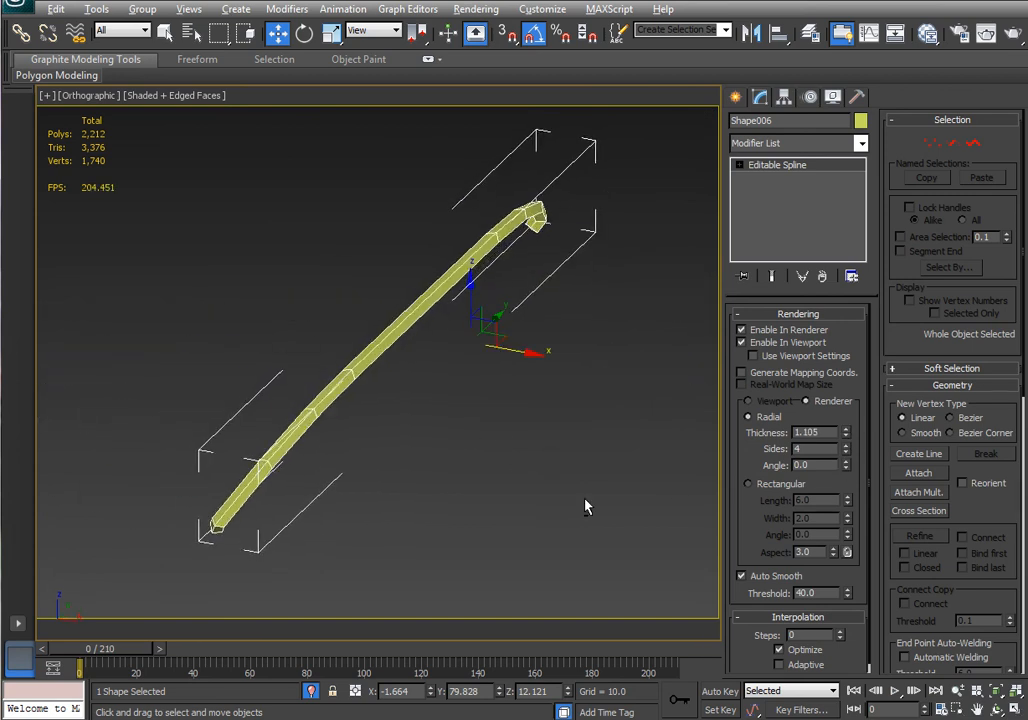
pyautogui.keyDown('alt'); pyautogui.moveTo(516, 505); pyautogui.dragTo(552, 465, button='middle'); pyautogui.keyUp('alt')
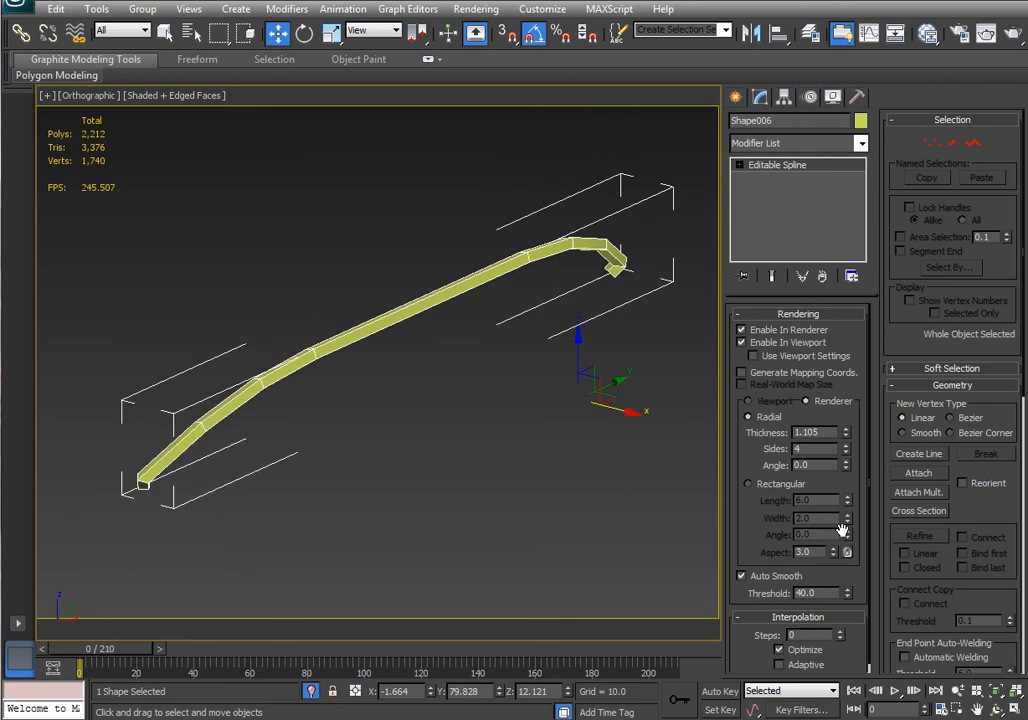
pyautogui.click(846, 446)
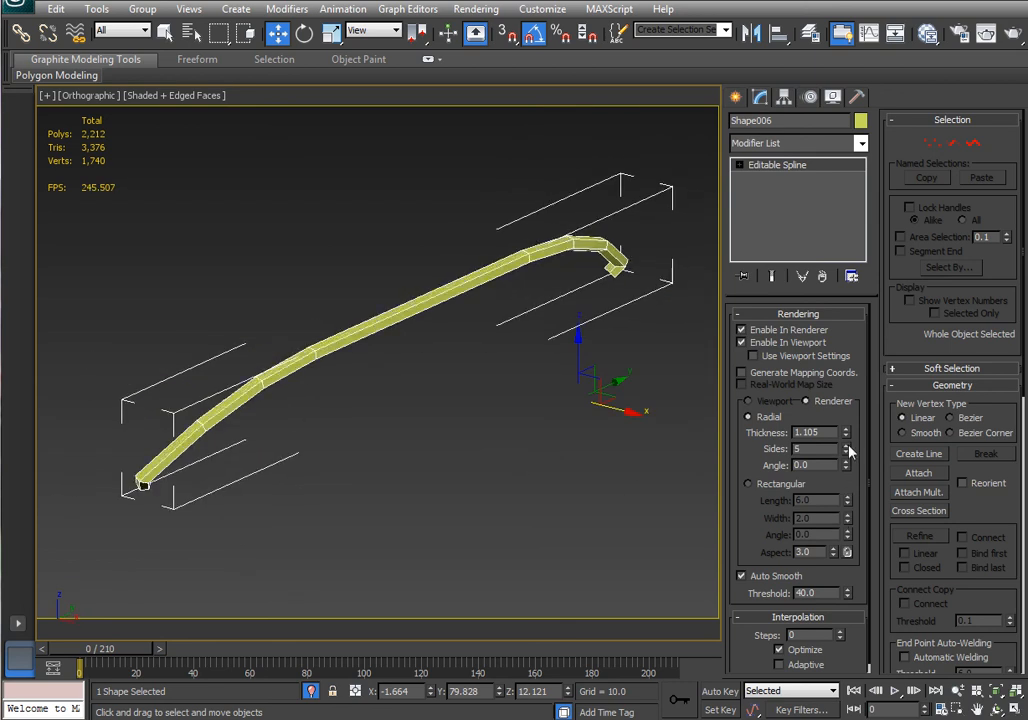
pyautogui.click(846, 446)
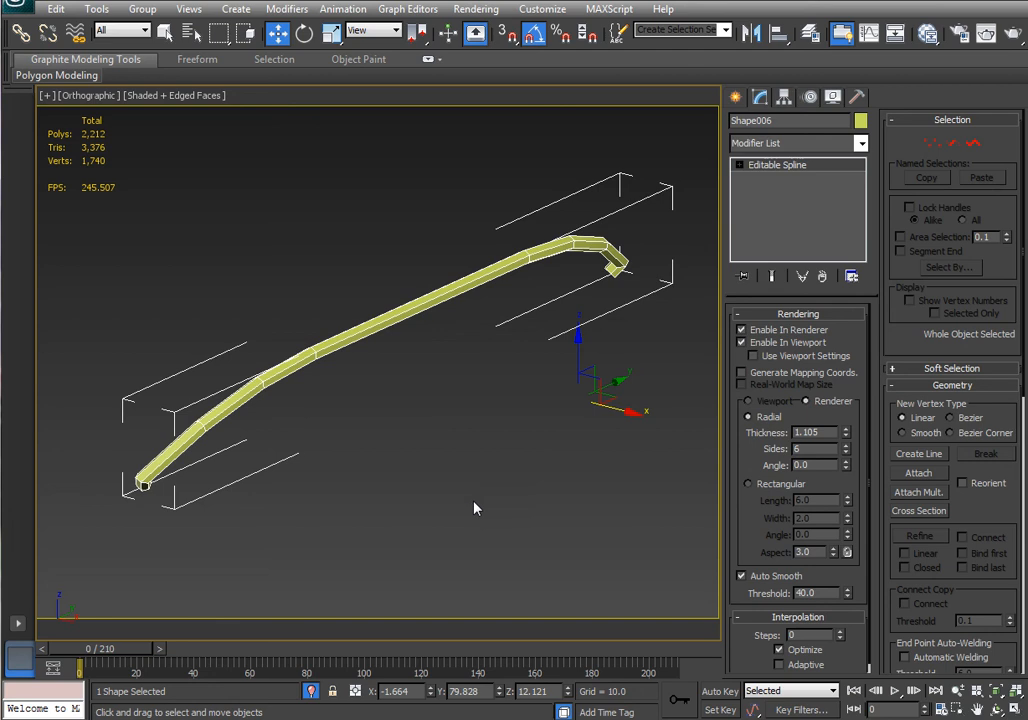
# End isolation and examine the nacelle with its renderable splines from different angles.
pyautogui.hotkey('alt', 'q')
pyautogui.moveTo(436, 459)
pyautogui.mouseDown(button='middle')
pyautogui.moveTo(468, 437)
pyautogui.moveTo(423, 465)
pyautogui.mouseUp(button='middle')
pyautogui.moveTo(846, 432); pyautogui.dragTo(850, 383)
pyautogui.scroll(-5, 467, 405)
pyautogui.keyDown('alt'); pyautogui.moveTo(516, 412); pyautogui.dragTo(505, 436, button='middle'); pyautogui.keyUp('alt')
pyautogui.click(443, 493)
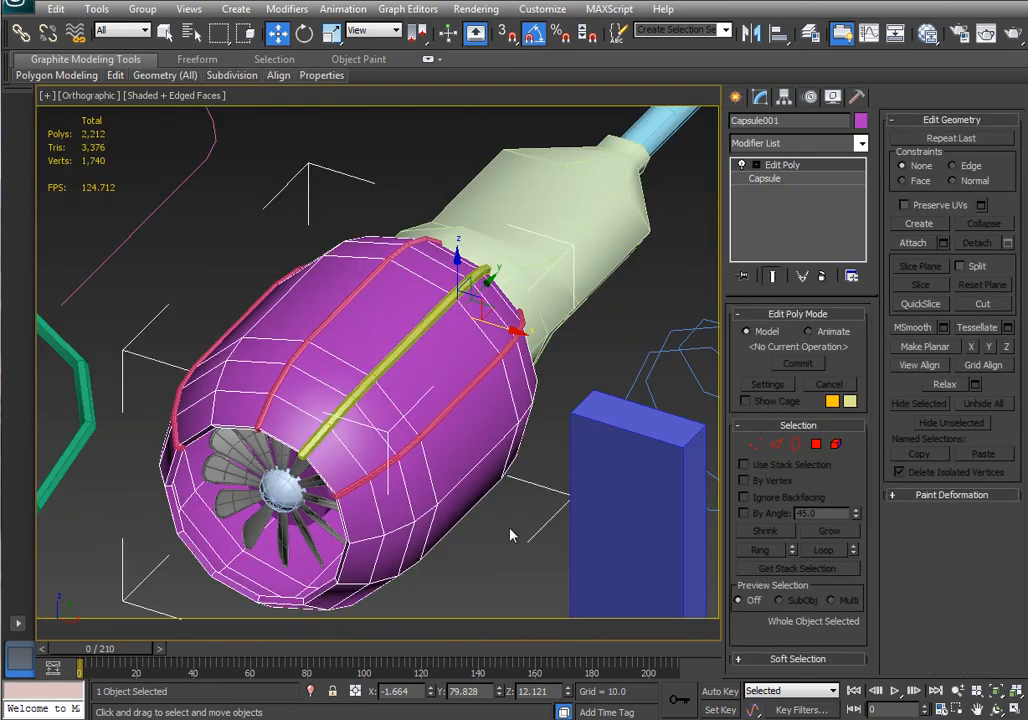
pyautogui.scroll(-6, 510, 535)
pyautogui.keyDown('alt'); pyautogui.moveTo(512, 458); pyautogui.dragTo(446, 424, button='middle'); pyautogui.keyUp('alt')
pyautogui.keyDown('alt'); pyautogui.moveTo(367, 492); pyautogui.dragTo(491, 470, button='middle'); pyautogui.keyUp('alt')
pyautogui.click(549, 274)
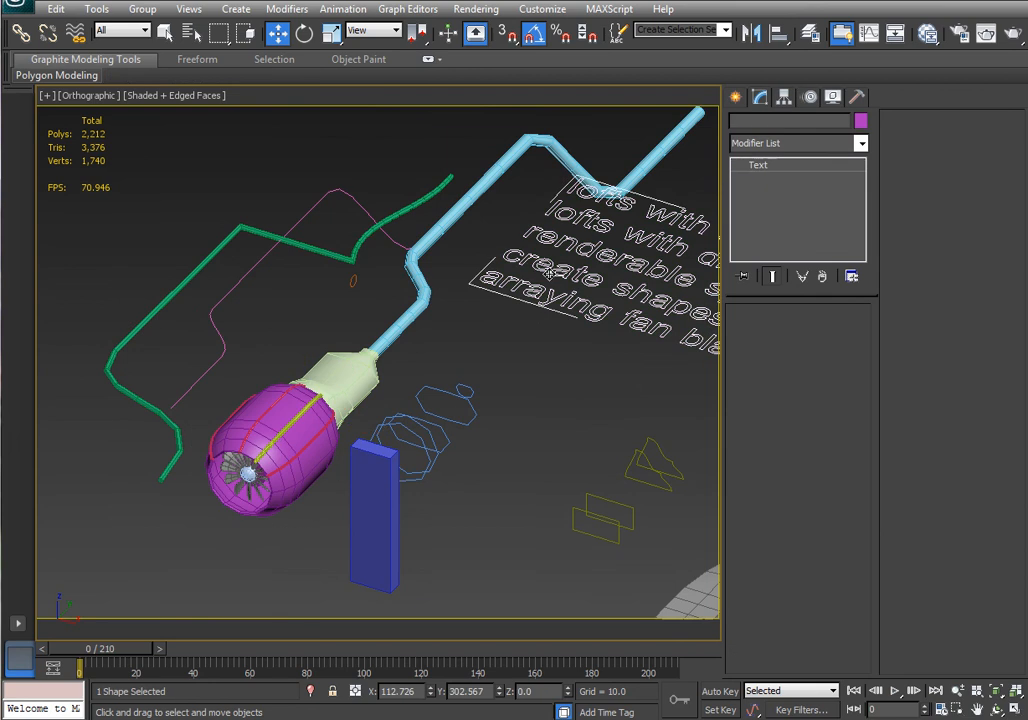
pyautogui.moveTo(535, 407); pyautogui.dragTo(390, 450, button='middle')
# Create a two-line text shape reading "need to do:" and "render test" near the nacelle.
pyautogui.click(737, 98)
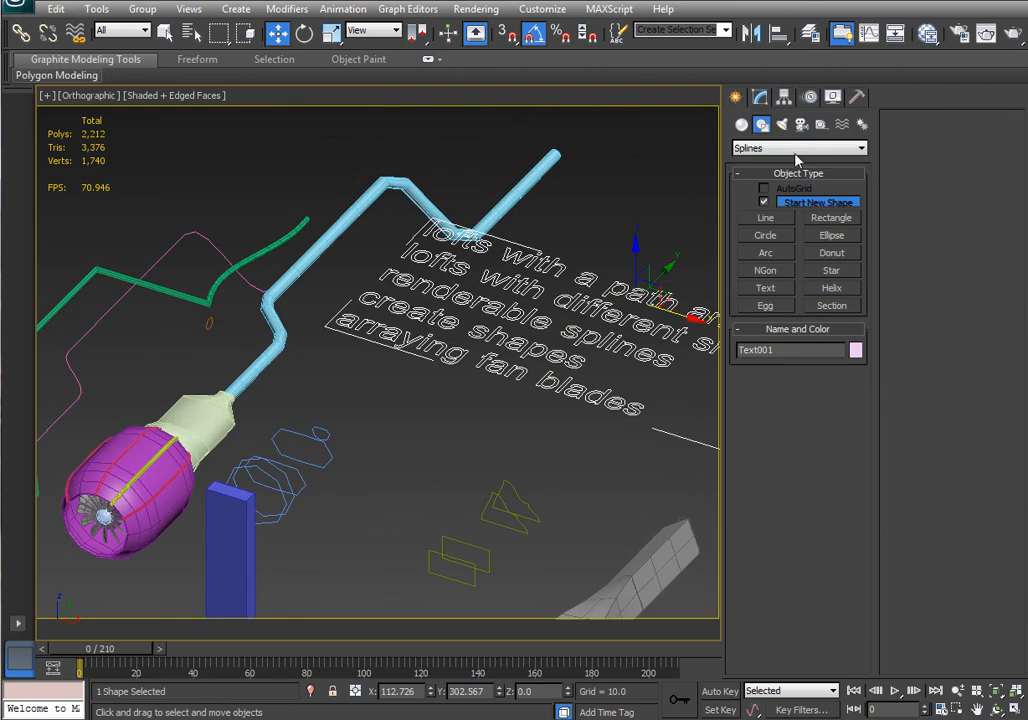
pyautogui.click(766, 288)
pyautogui.click(392, 448)
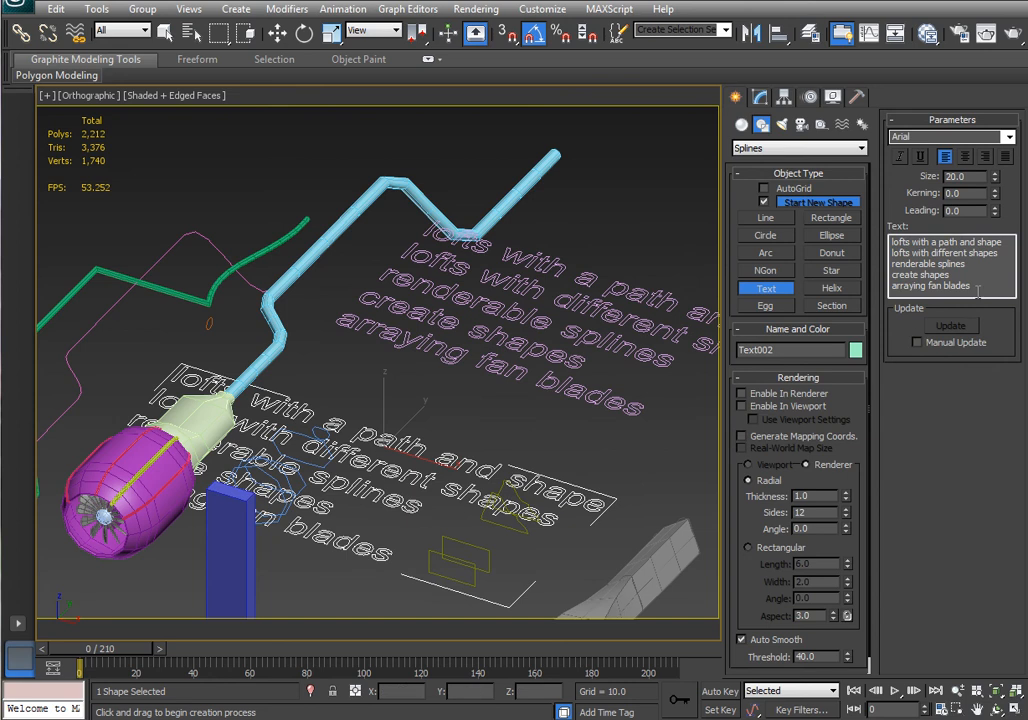
pyautogui.moveTo(977, 291); pyautogui.dragTo(864, 240)
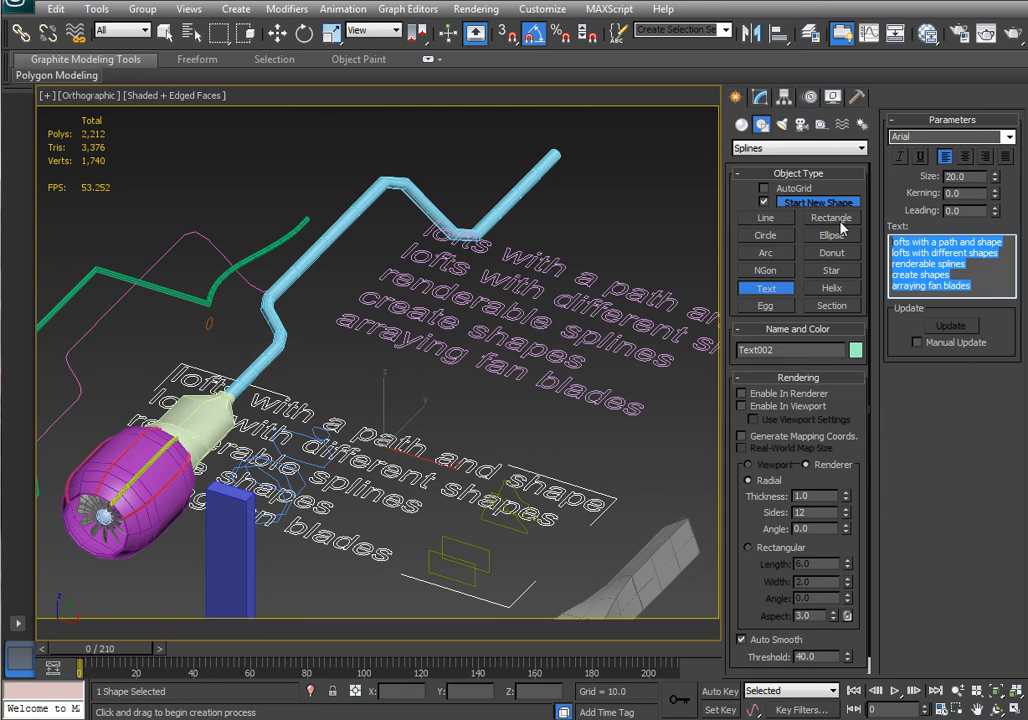
pyautogui.write('need to do')
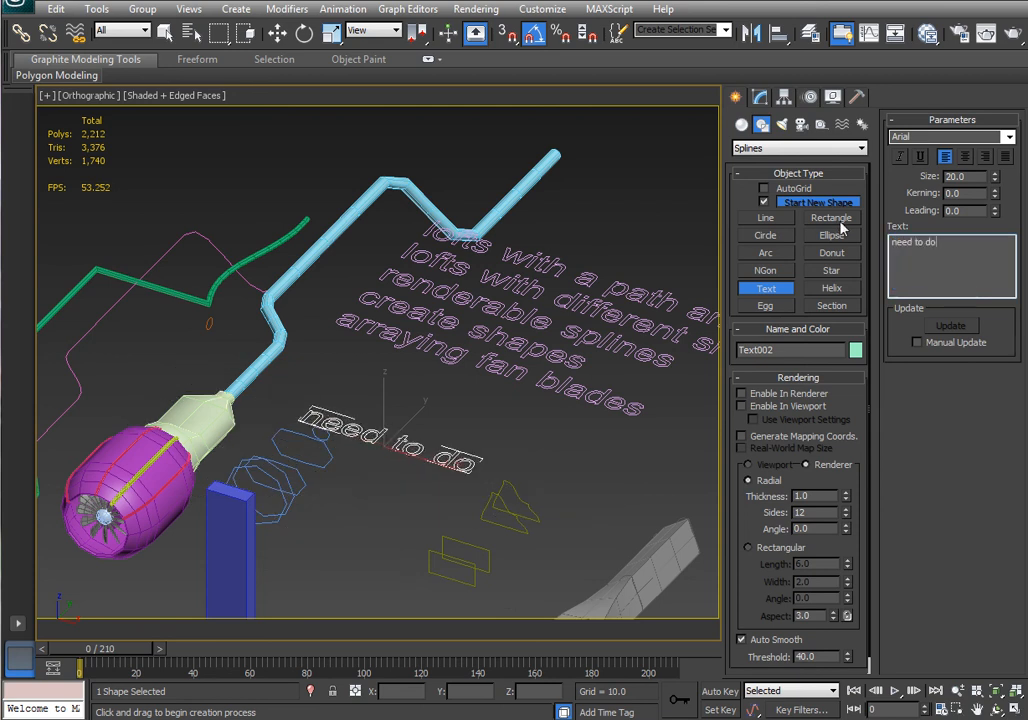
pyautogui.write(':')
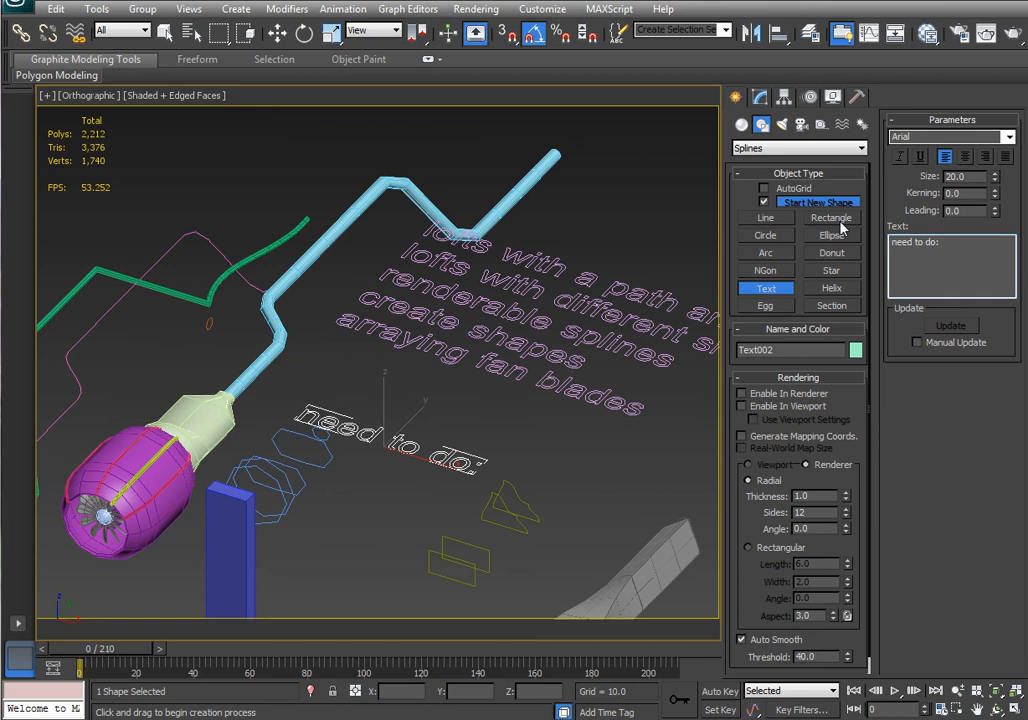
pyautogui.press('Return')
pyautogui.write('render test')
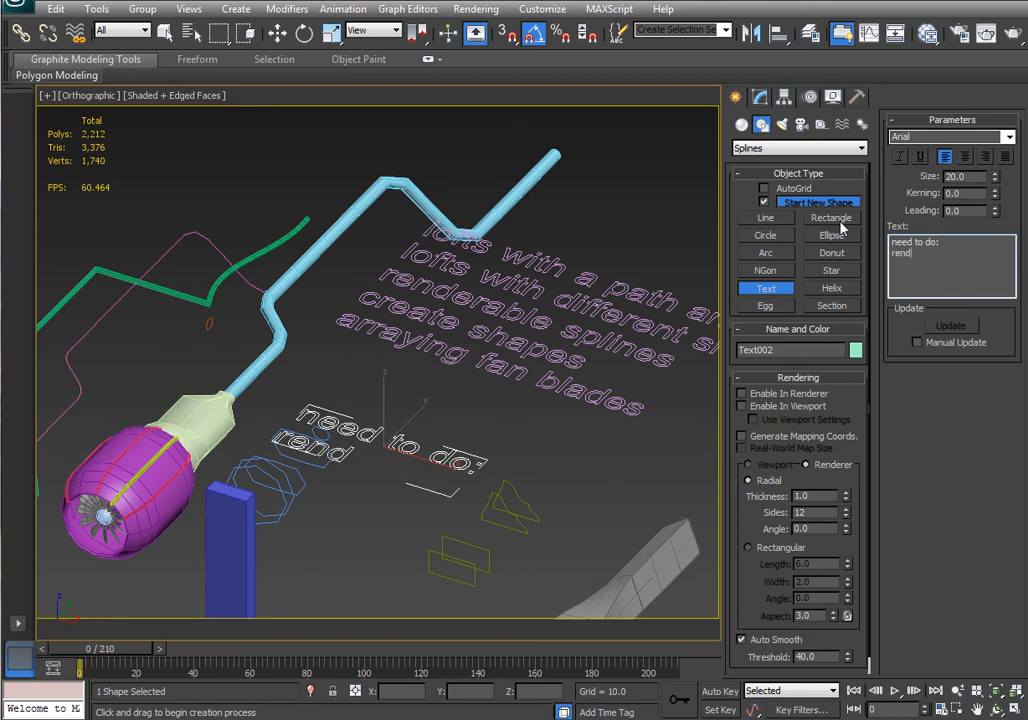
pyautogui.press('Return')
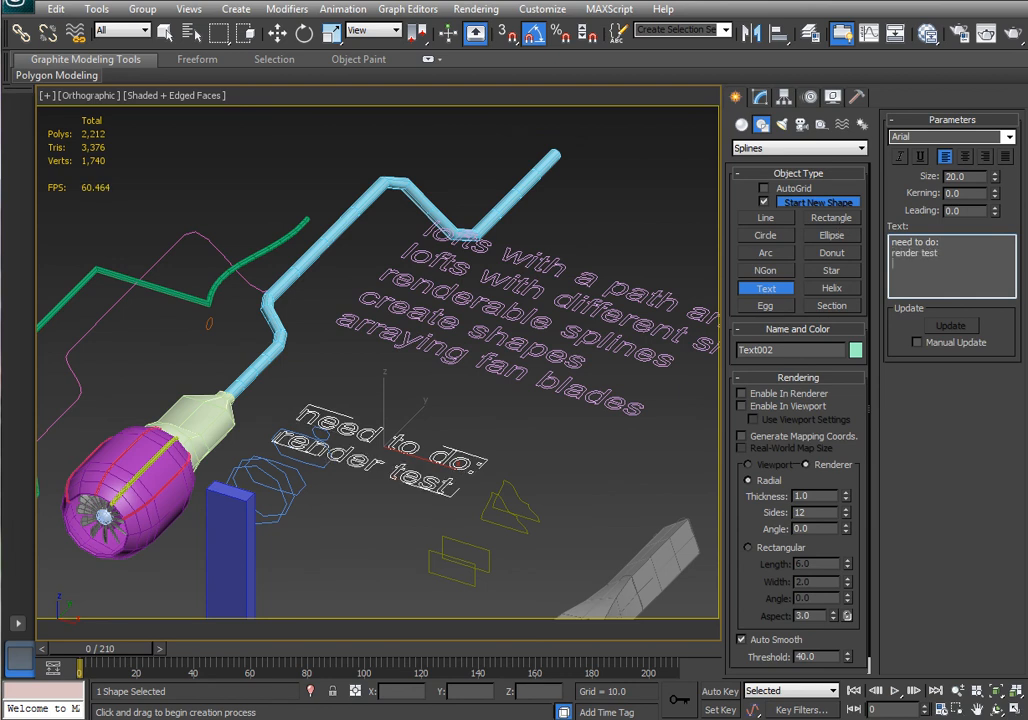
# Move the new text shape slightly and delete it.
pyautogui.click(281, 38)
pyautogui.moveTo(395, 391); pyautogui.dragTo(466, 333, button='middle')
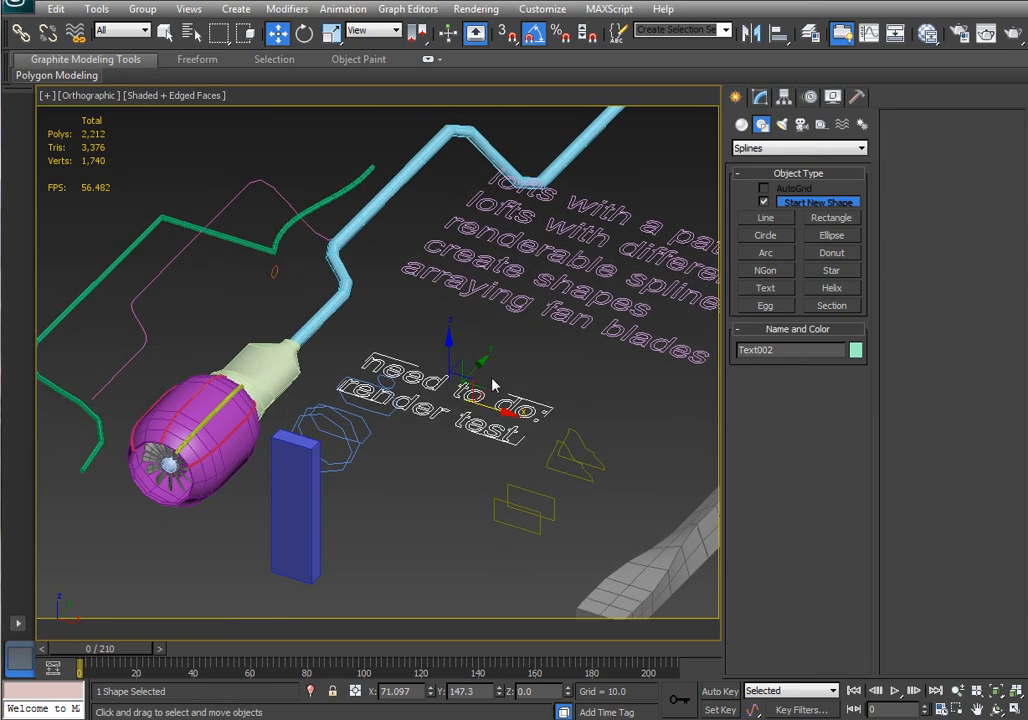
pyautogui.moveTo(492, 384); pyautogui.dragTo(508, 358)
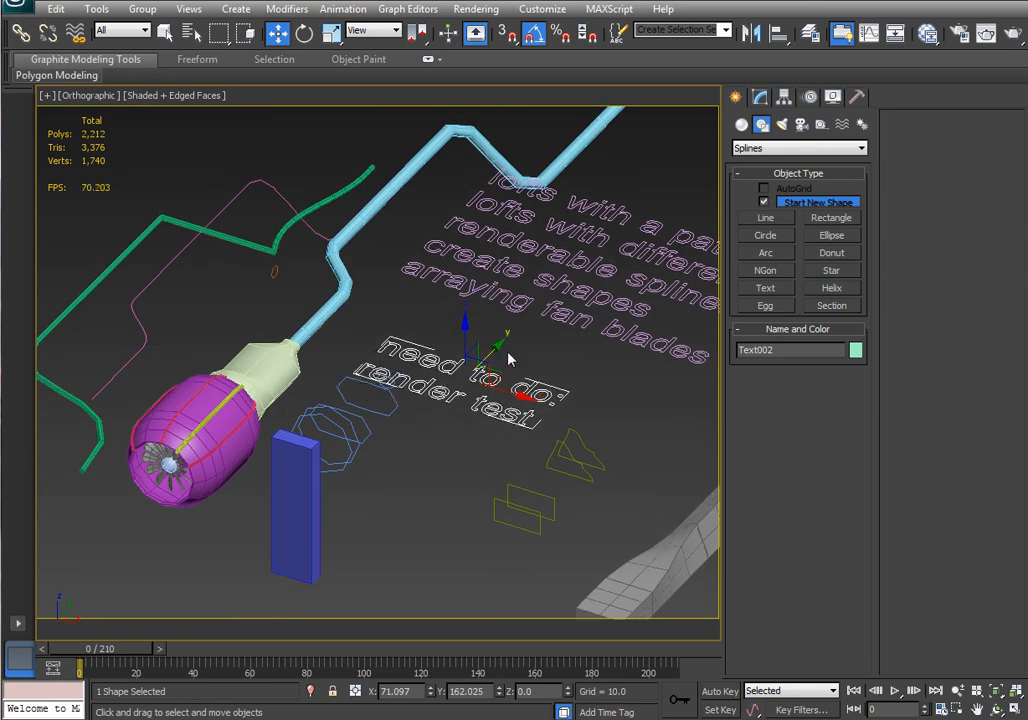
pyautogui.press('Delete')
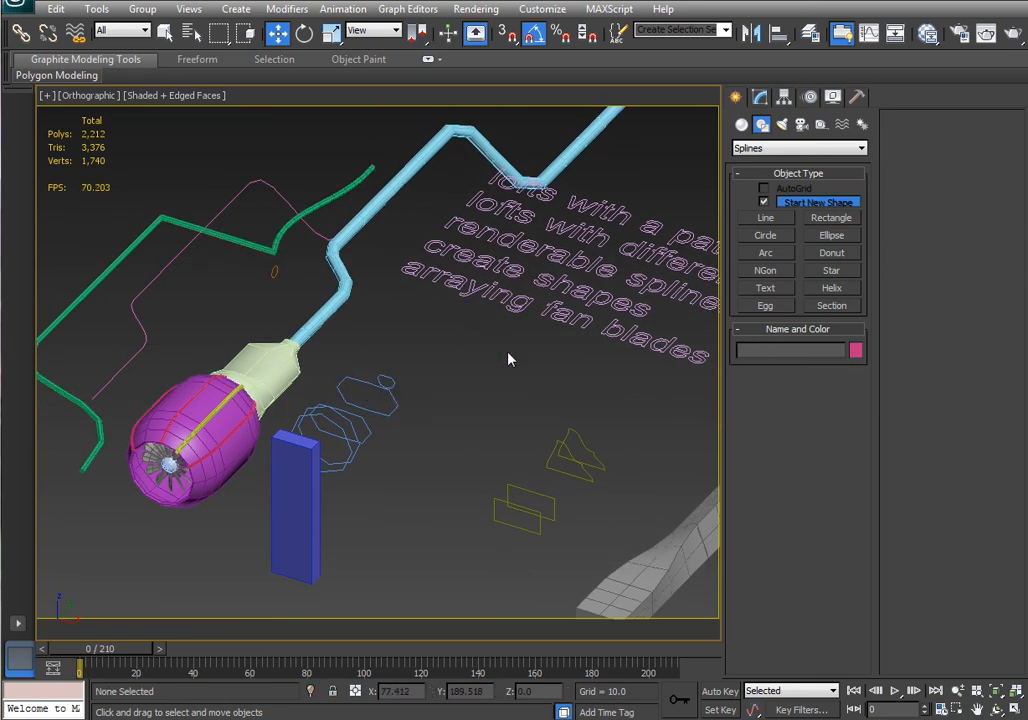
# Add an Edit Poly modifier to the tapered rear loft of the nacelle and select an edge loop around it.
pyautogui.click(574, 288)
pyautogui.moveTo(235, 399); pyautogui.dragTo(320, 347, button='middle')
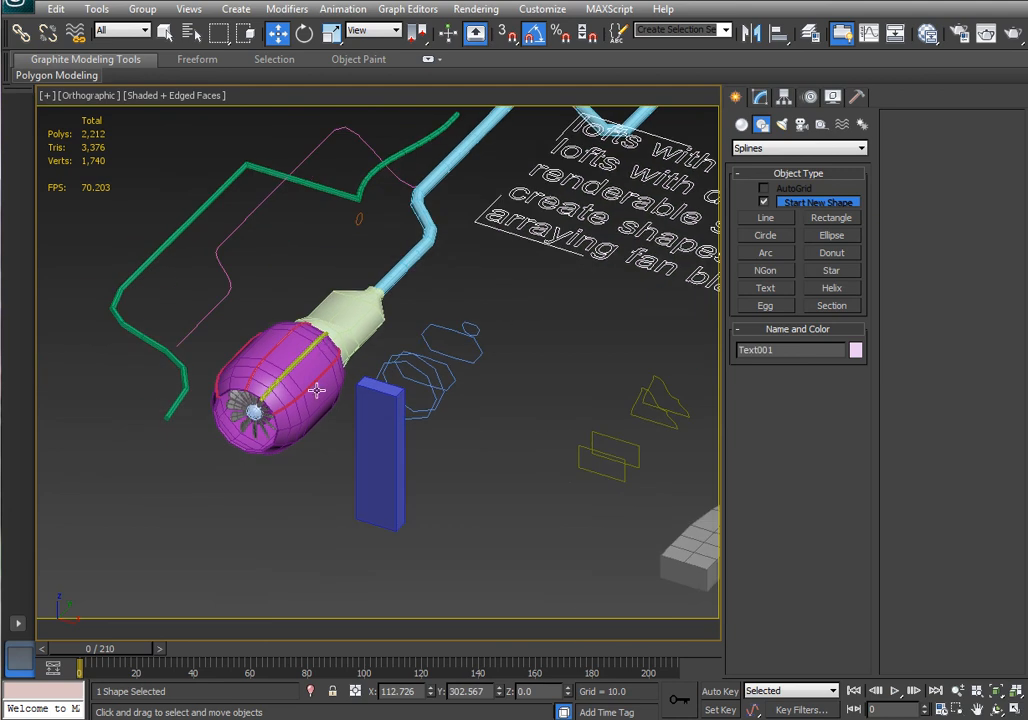
pyautogui.click(350, 305)
pyautogui.scroll(6, 360, 290)
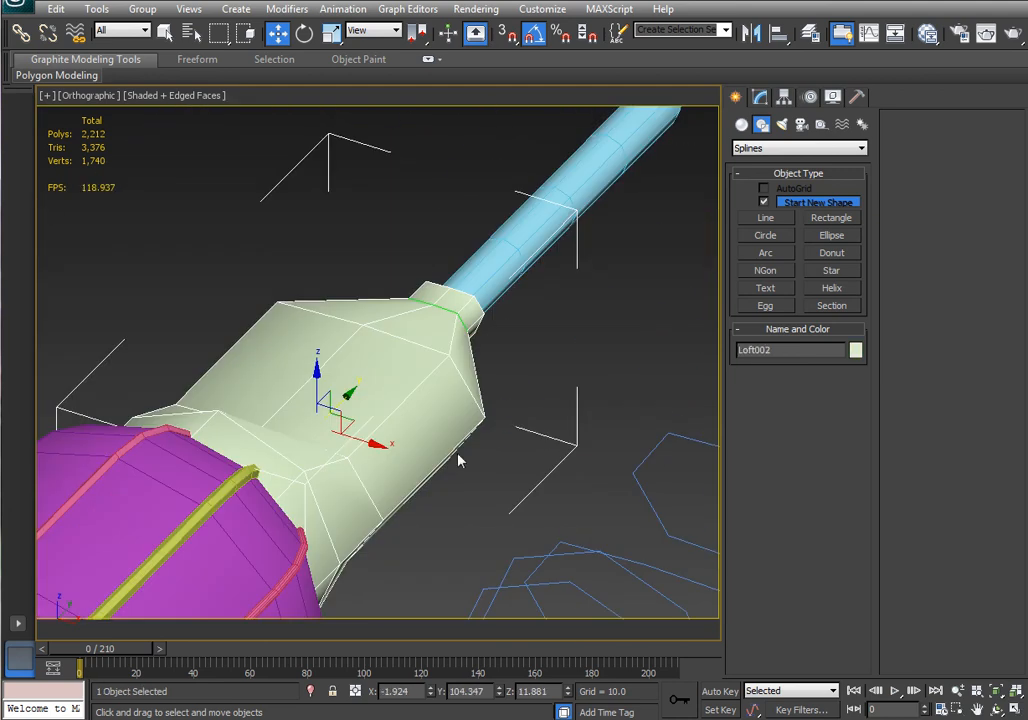
pyautogui.click(760, 97)
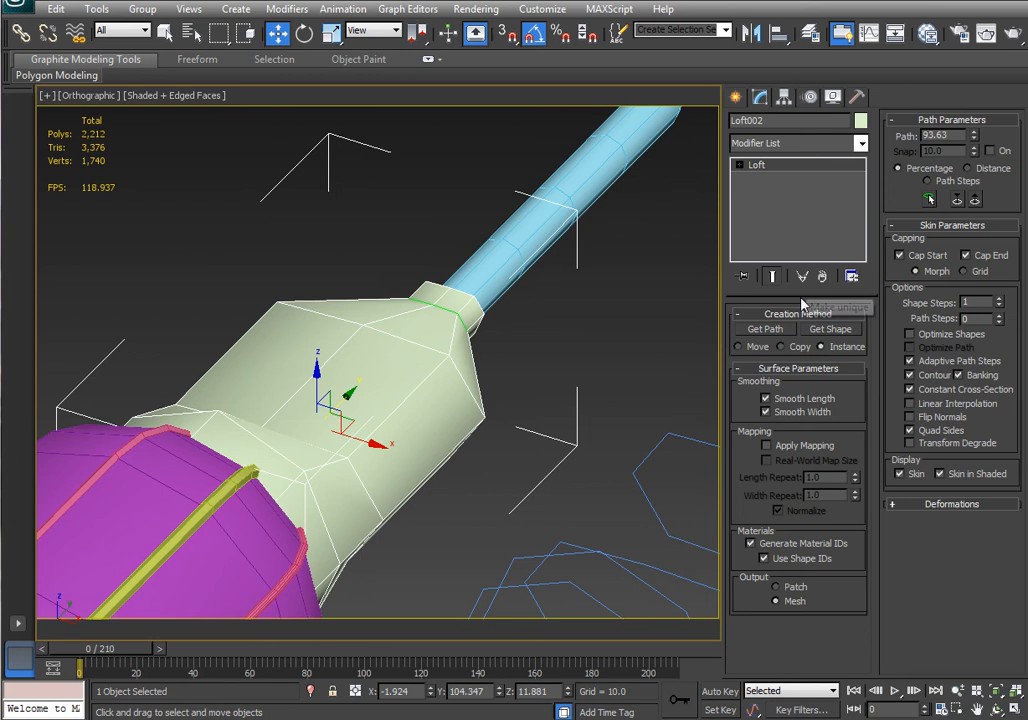
pyautogui.click(776, 150)
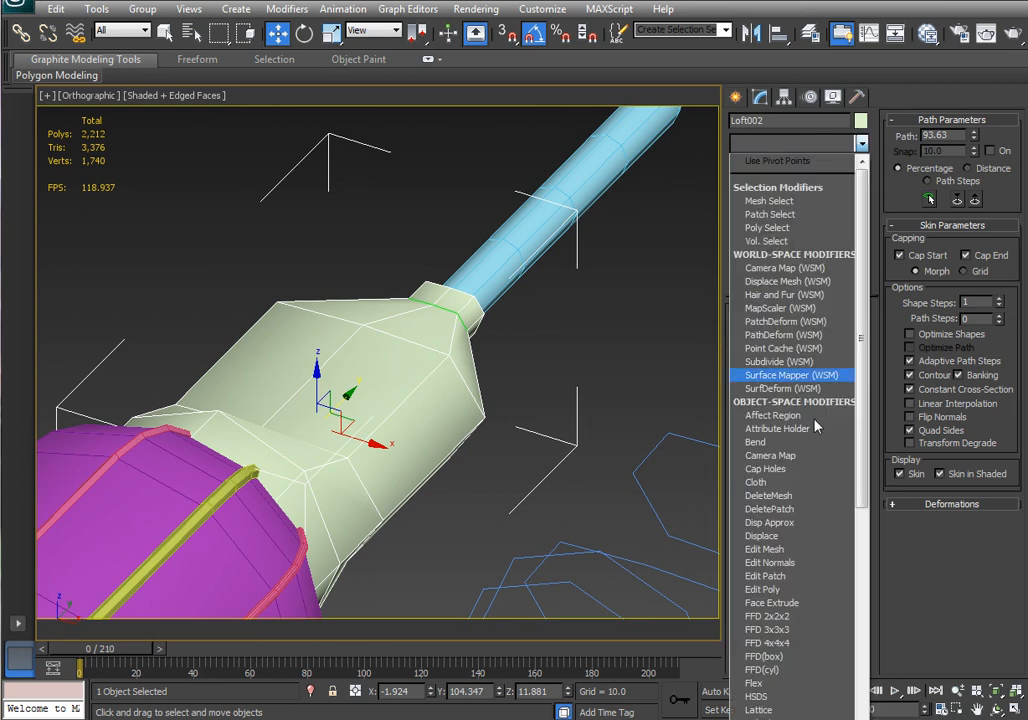
pyautogui.click(785, 580)
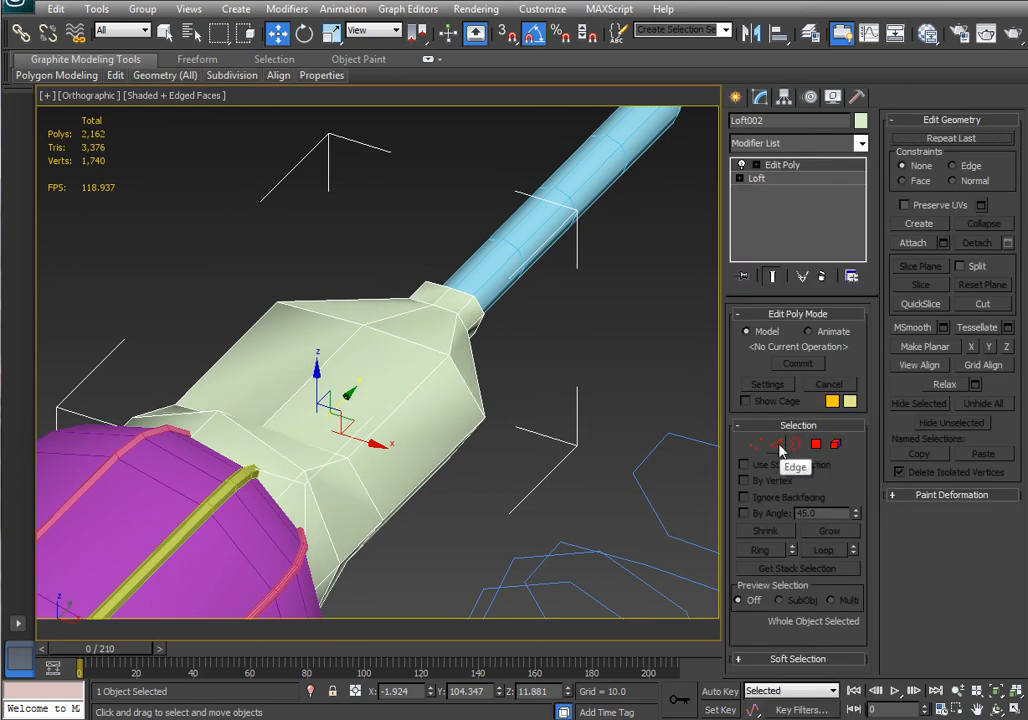
pyautogui.click(778, 445)
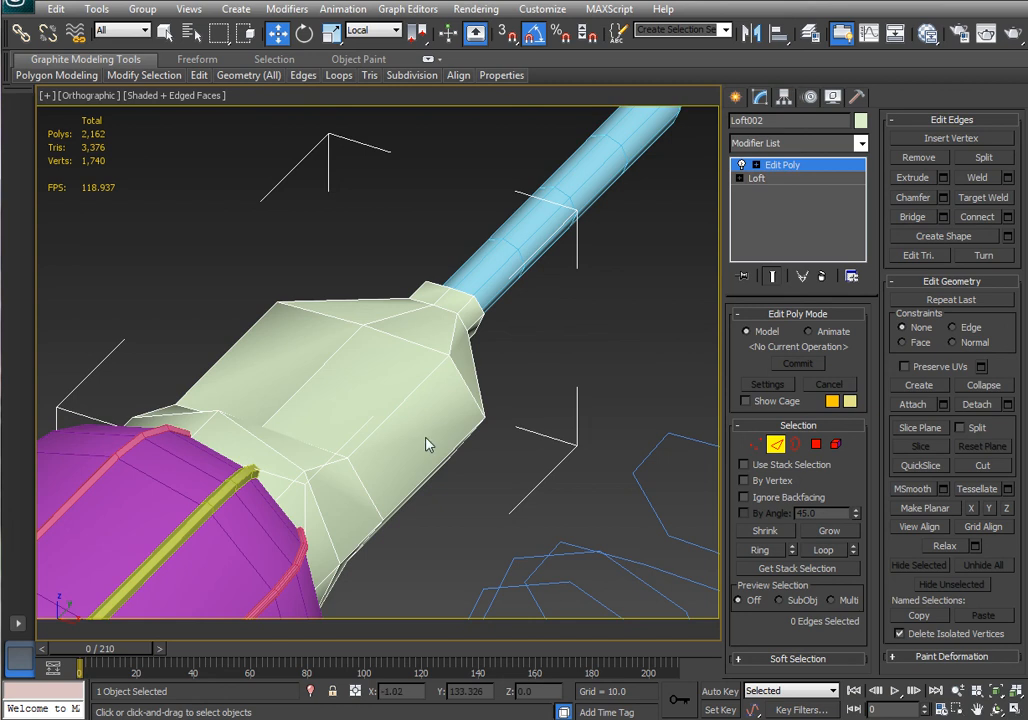
pyautogui.doubleClick(411, 341)
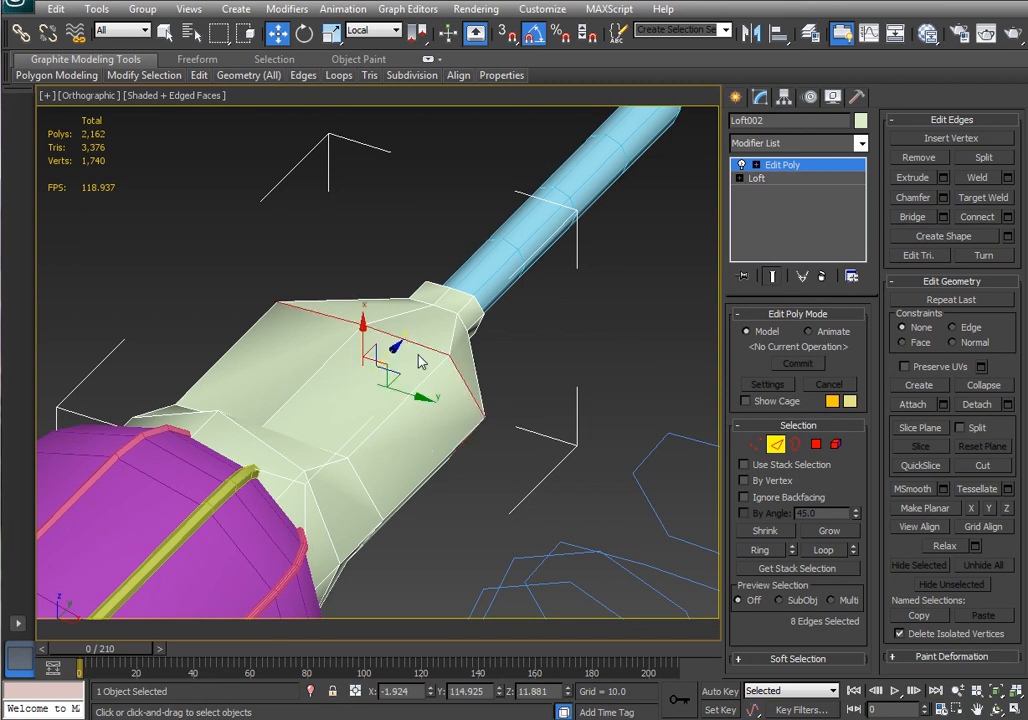
pyautogui.moveTo(538, 428); pyautogui.dragTo(491, 451, button='middle')
pyautogui.press('super')
pyautogui.press('Escape')
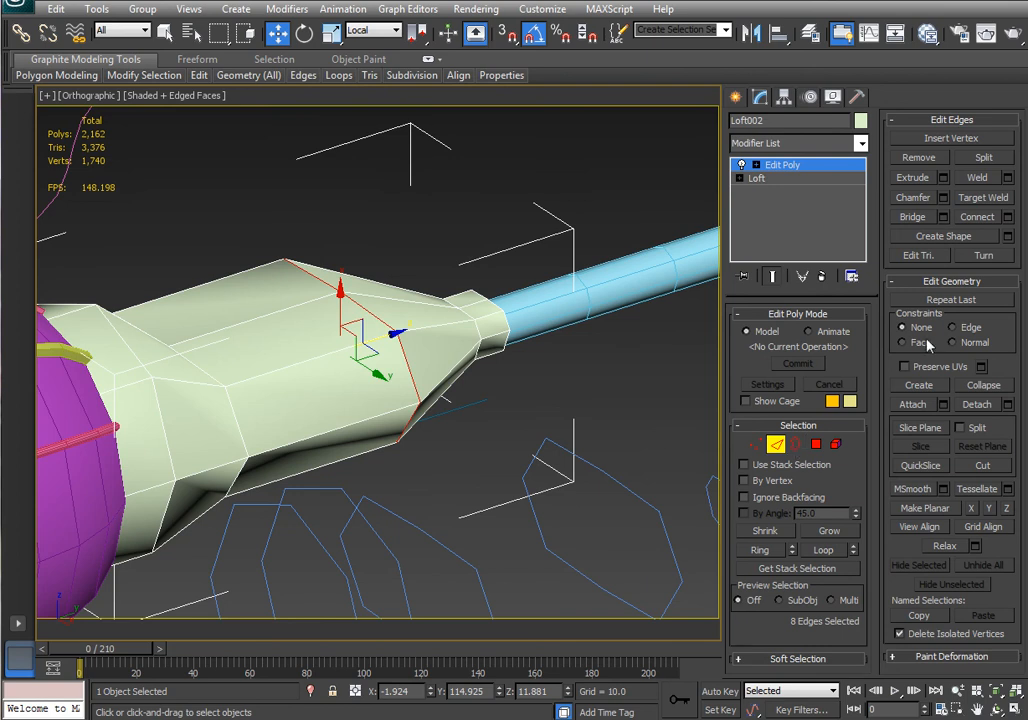
# Select the shape extracted from the loft's edge loop and set its interpolation steps to 0.
pyautogui.click(777, 445)
pyautogui.click(410, 432)
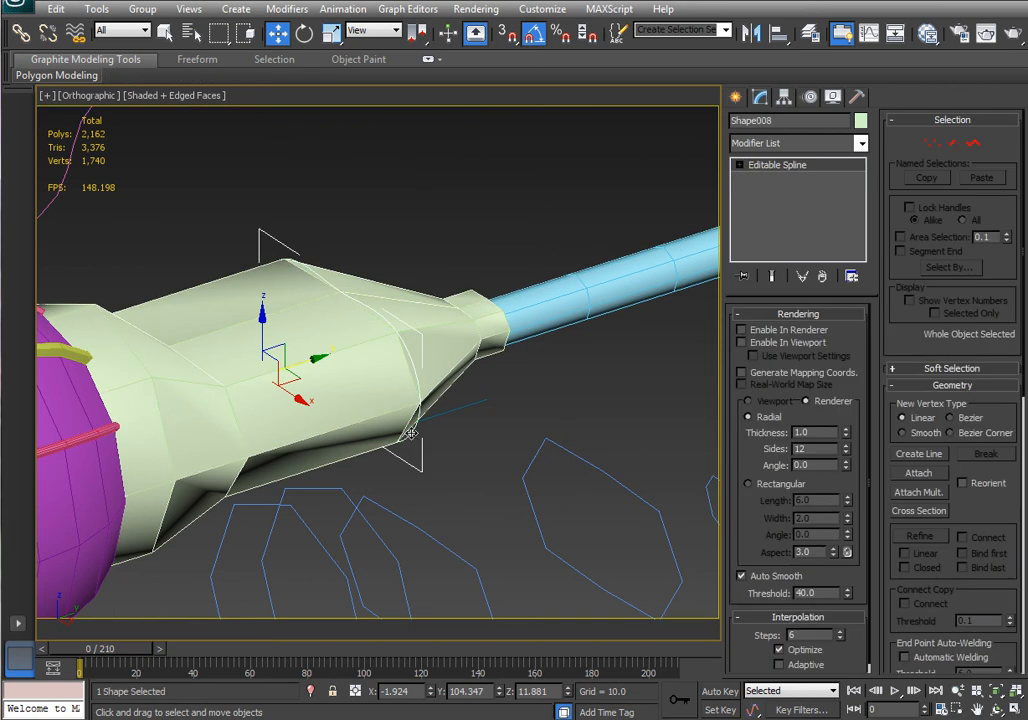
pyautogui.click(816, 314)
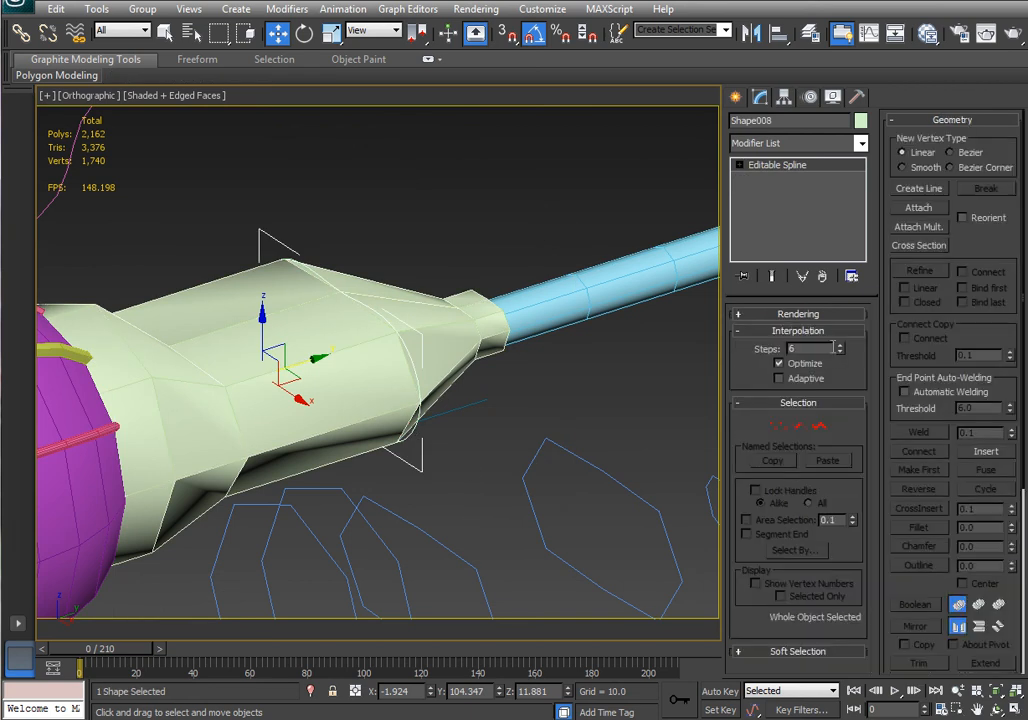
pyautogui.moveTo(841, 350); pyautogui.dragTo(839, 353)
pyautogui.click(796, 315)
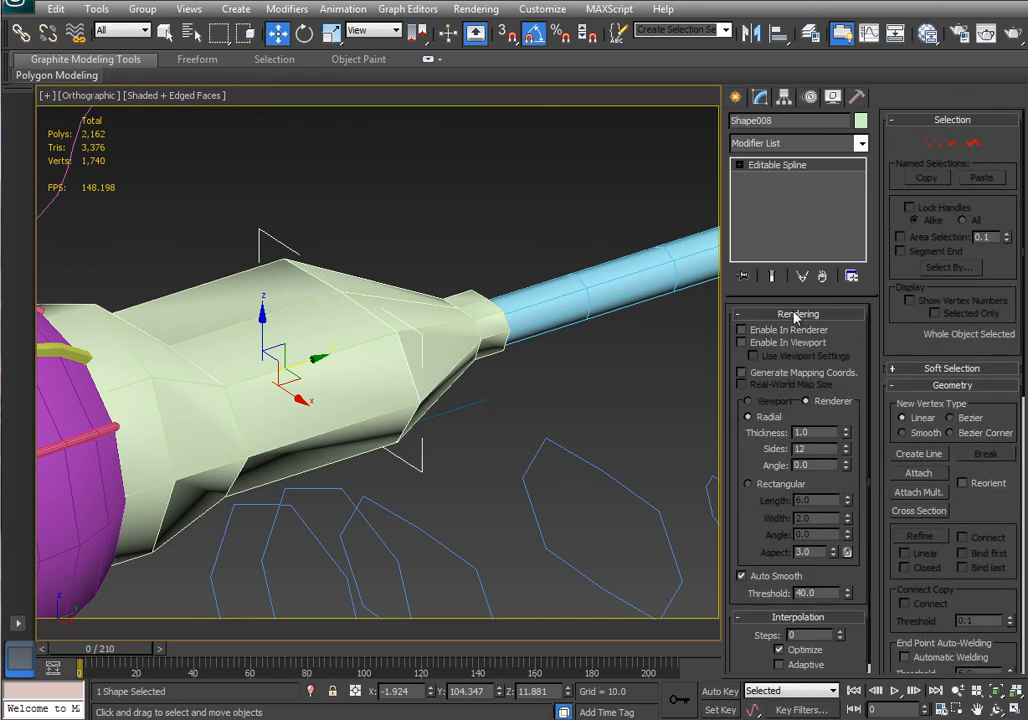
# Enable the edge-loop shape's rendering in renderer and viewport with thickness 2.03 and 6 sides.
pyautogui.click(789, 330)
pyautogui.click(788, 342)
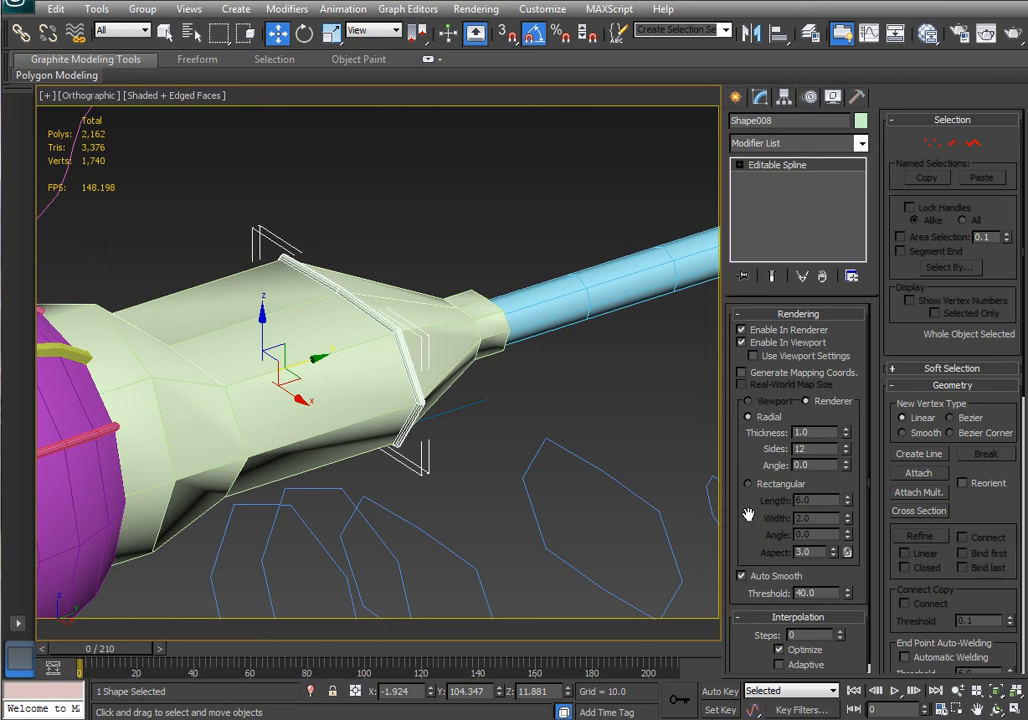
pyautogui.click(846, 454)
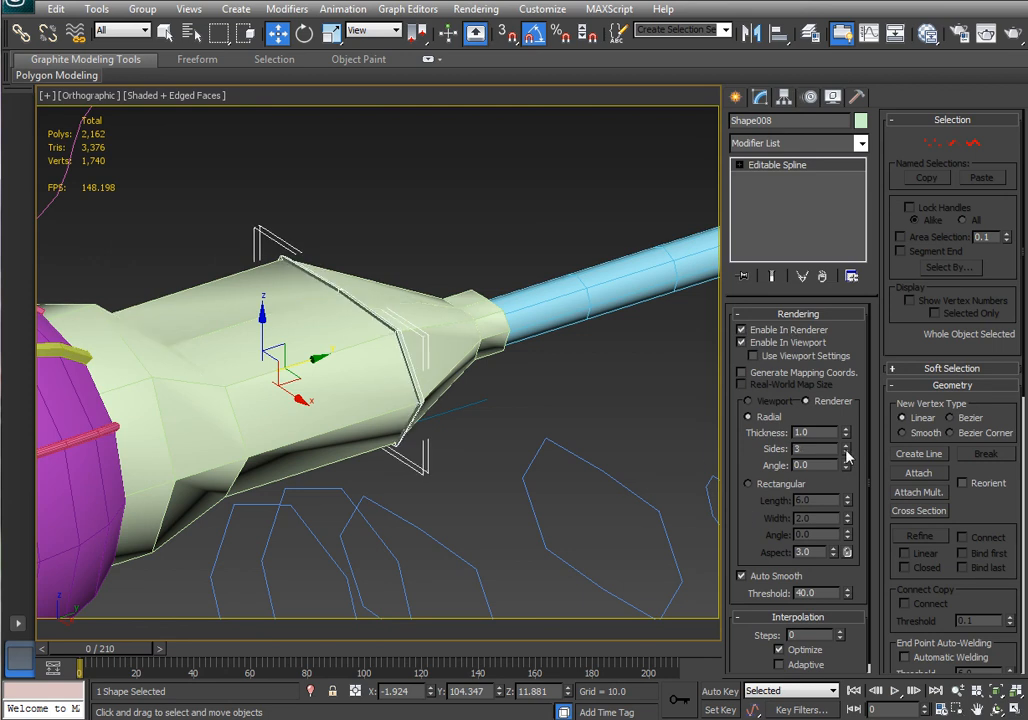
pyautogui.click(846, 446)
pyautogui.moveTo(846, 433); pyautogui.dragTo(846, 398)
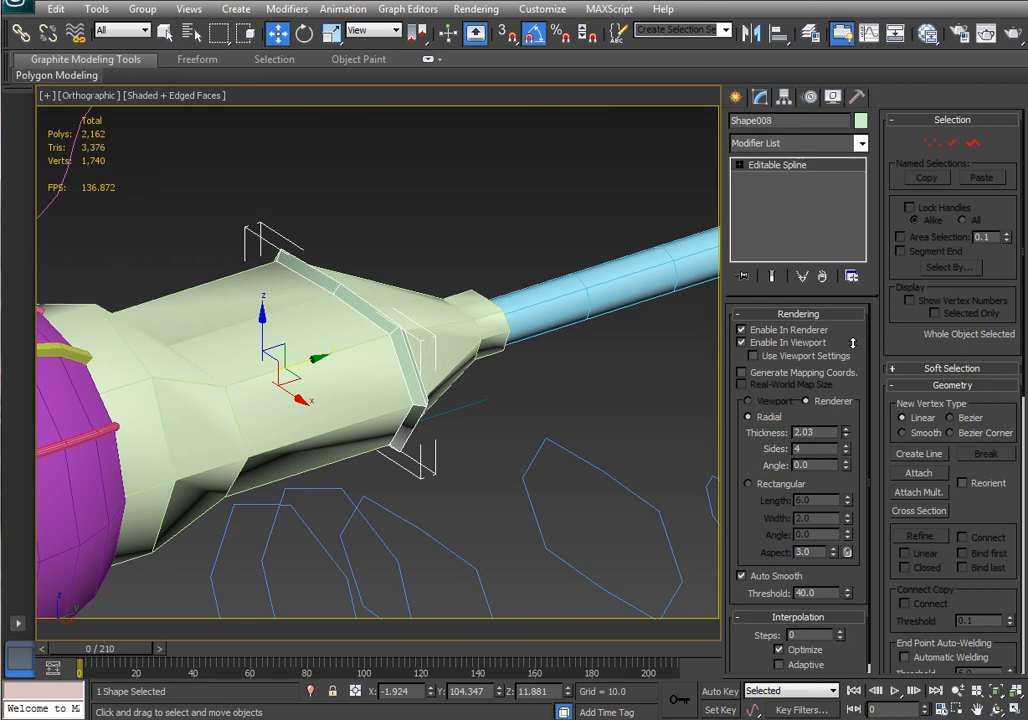
pyautogui.click(846, 447)
# Examine the nacelle's new rendered edge ring and the spinner sphere at the intake from different angles.
pyautogui.keyDown('alt'); pyautogui.moveTo(585, 472); pyautogui.dragTo(555, 480, button='middle'); pyautogui.keyUp('alt')
pyautogui.scroll(-5, 553, 487)
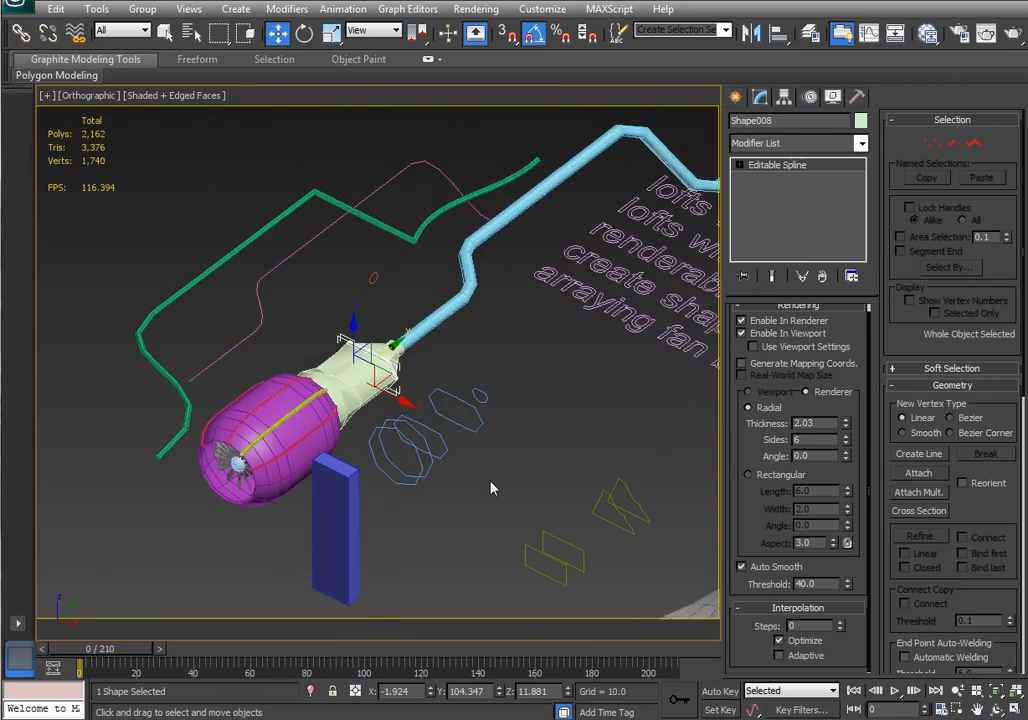
pyautogui.moveTo(496, 459); pyautogui.dragTo(571, 468, button='middle')
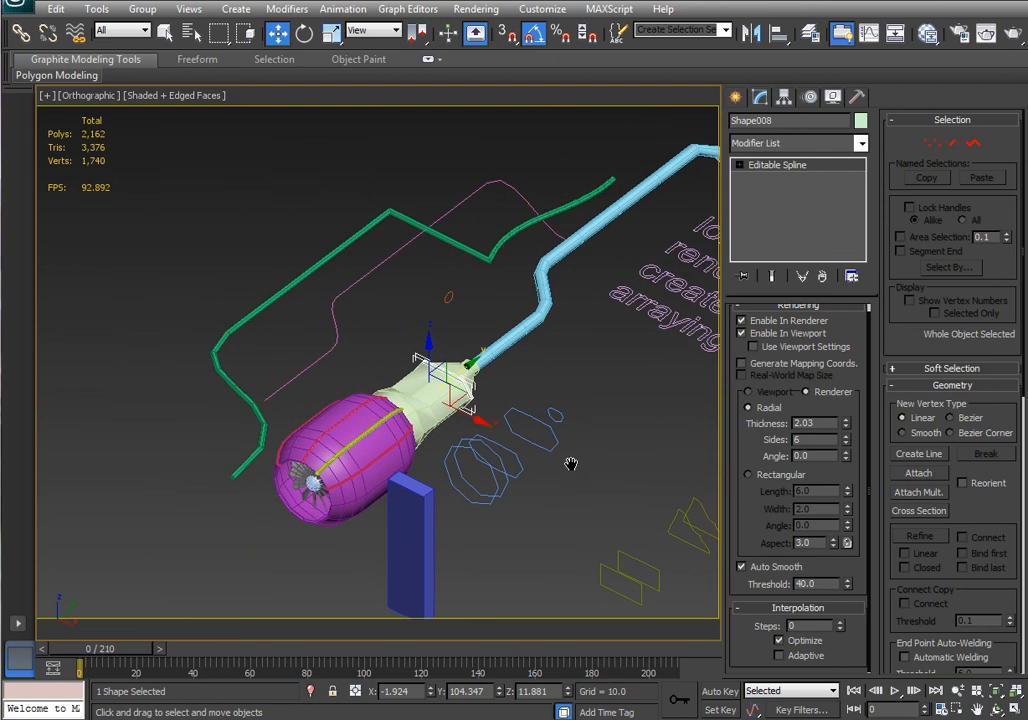
pyautogui.scroll(6, 305, 519)
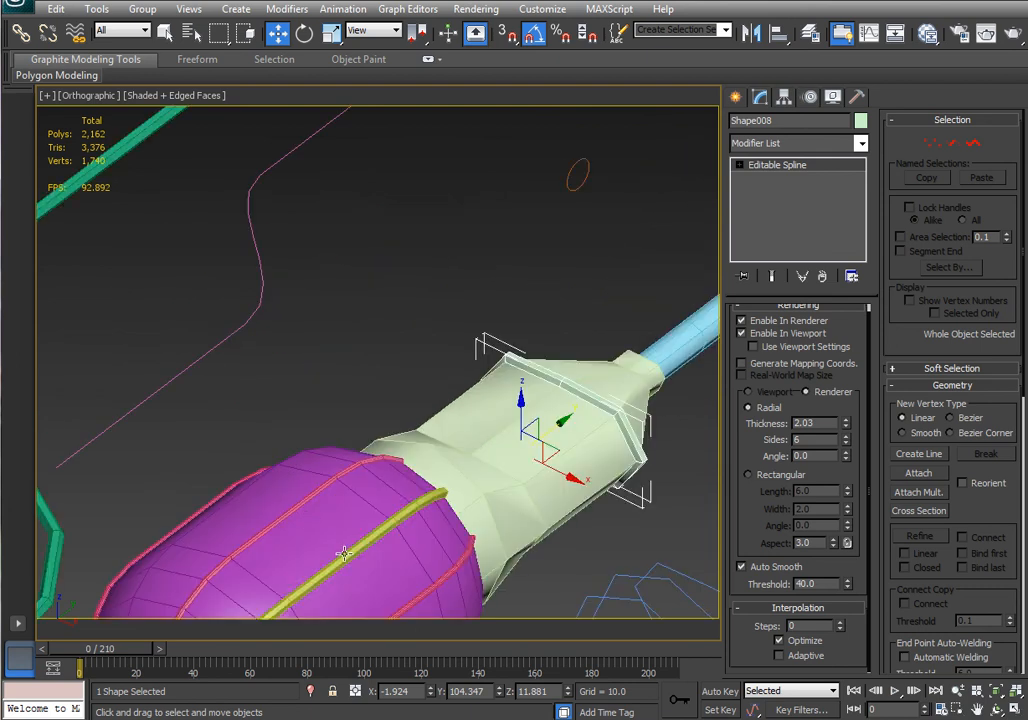
pyautogui.click(214, 391)
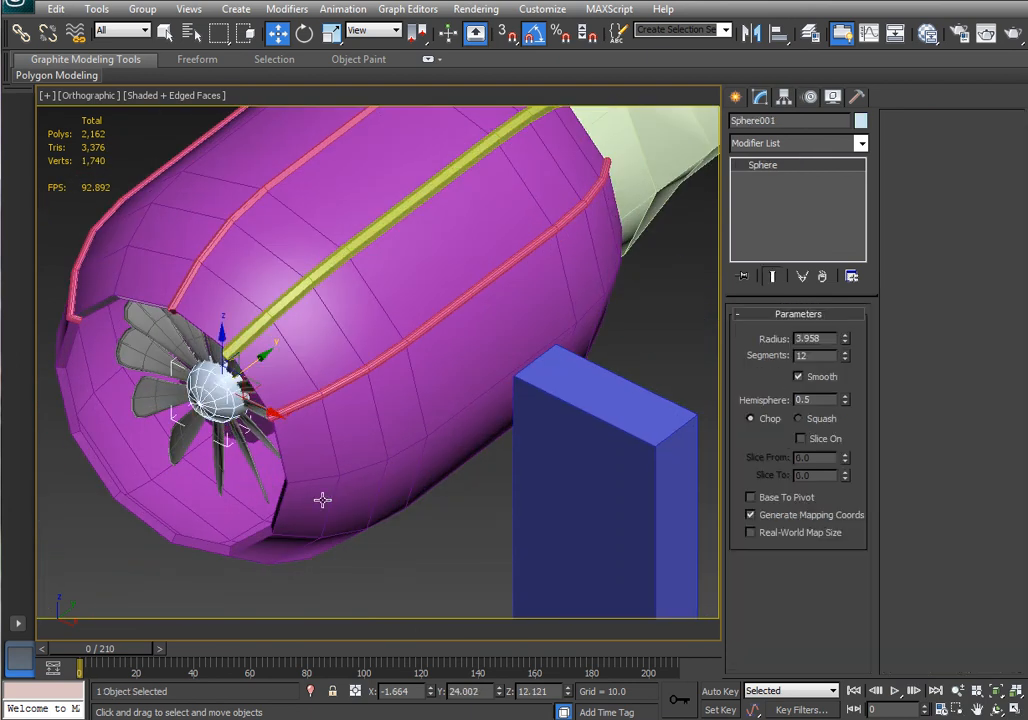
pyautogui.keyDown('alt'); pyautogui.moveTo(388, 528); pyautogui.dragTo(450, 493, button='middle'); pyautogui.keyUp('alt')
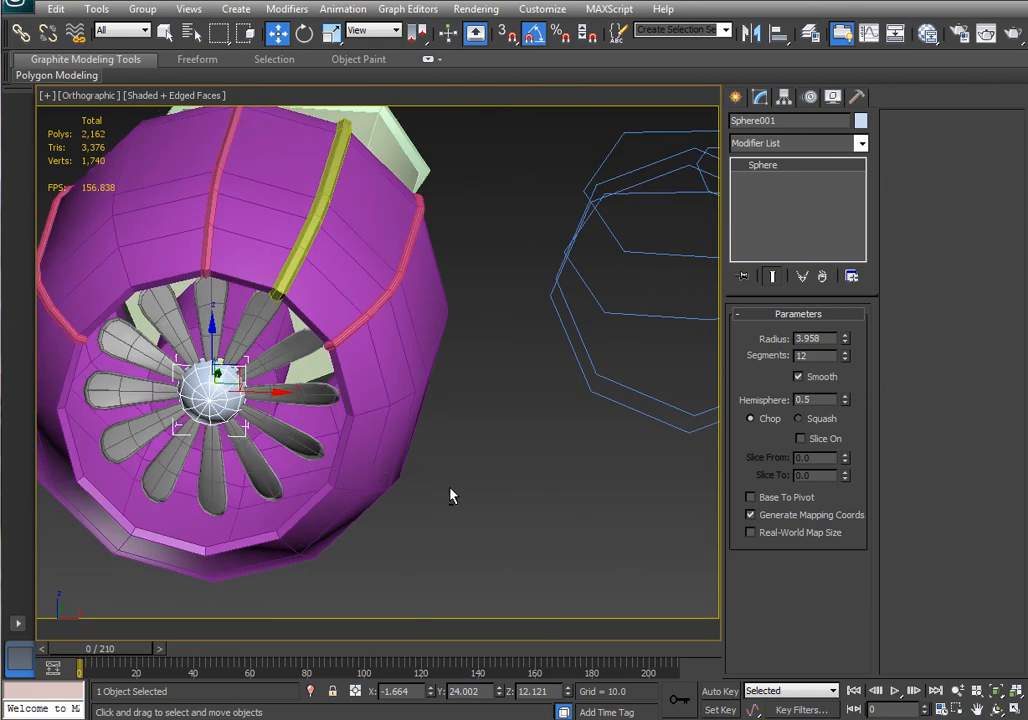
pyautogui.press('e')
pyautogui.moveTo(254, 352); pyautogui.dragTo(265, 343)
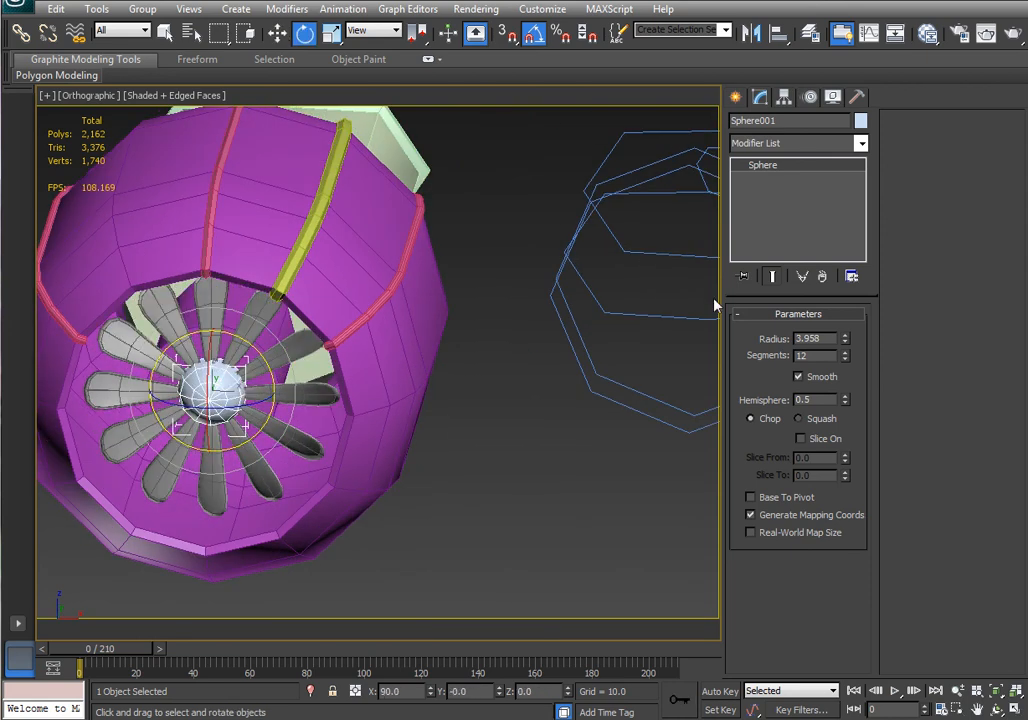
pyautogui.click(277, 35)
# Create a sphere of radius about 10.6 beside the nacelle in the front view.
pyautogui.click(737, 98)
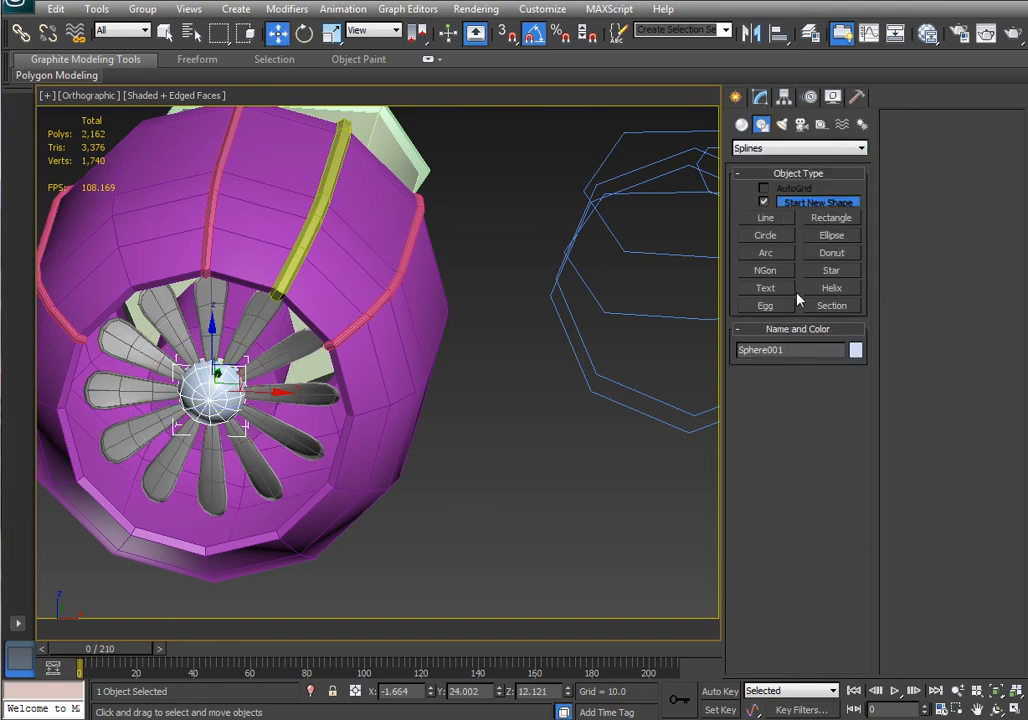
pyautogui.press('f')
pyautogui.press('z')
pyautogui.moveTo(532, 266); pyautogui.dragTo(333, 319, button='middle')
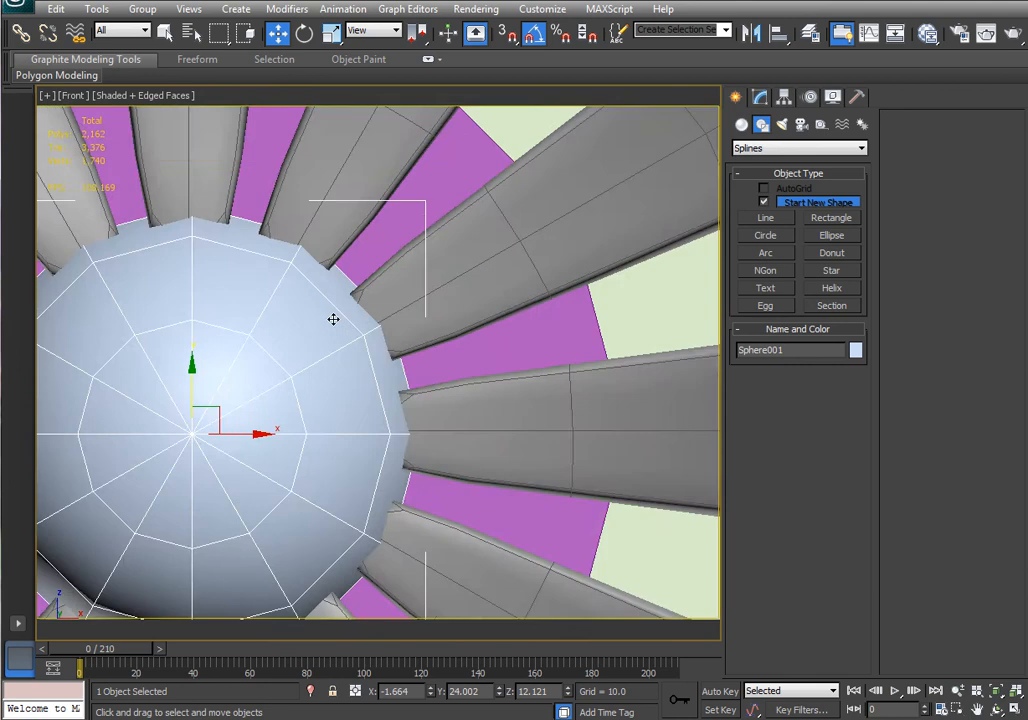
pyautogui.scroll(-8, 333, 319)
pyautogui.click(741, 124)
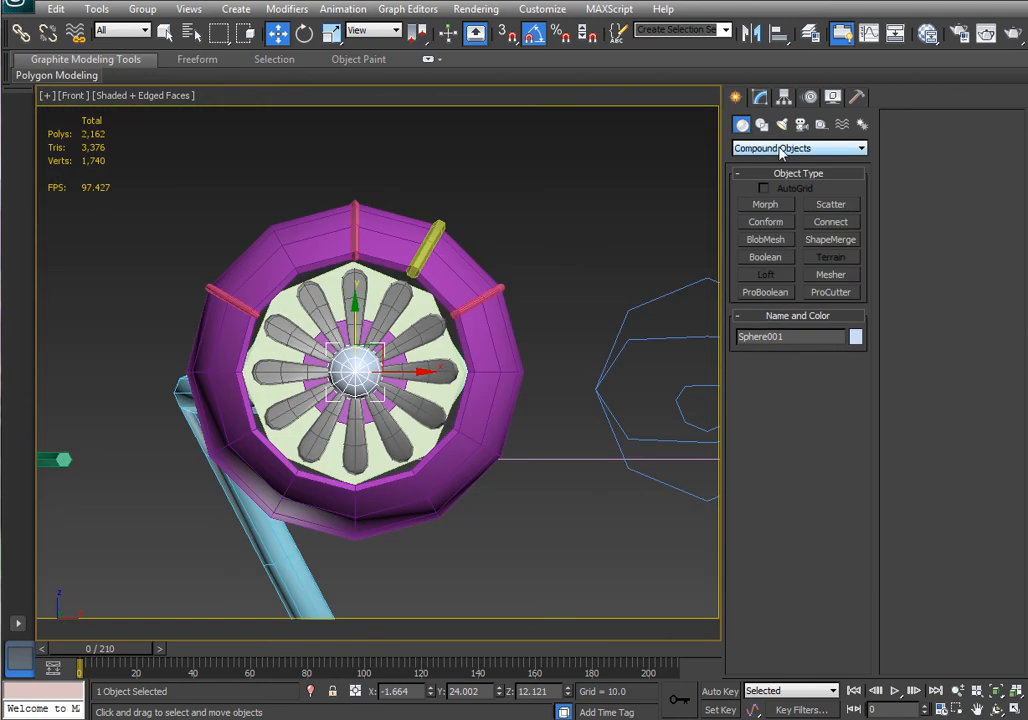
pyautogui.click(781, 150)
pyautogui.click(784, 164)
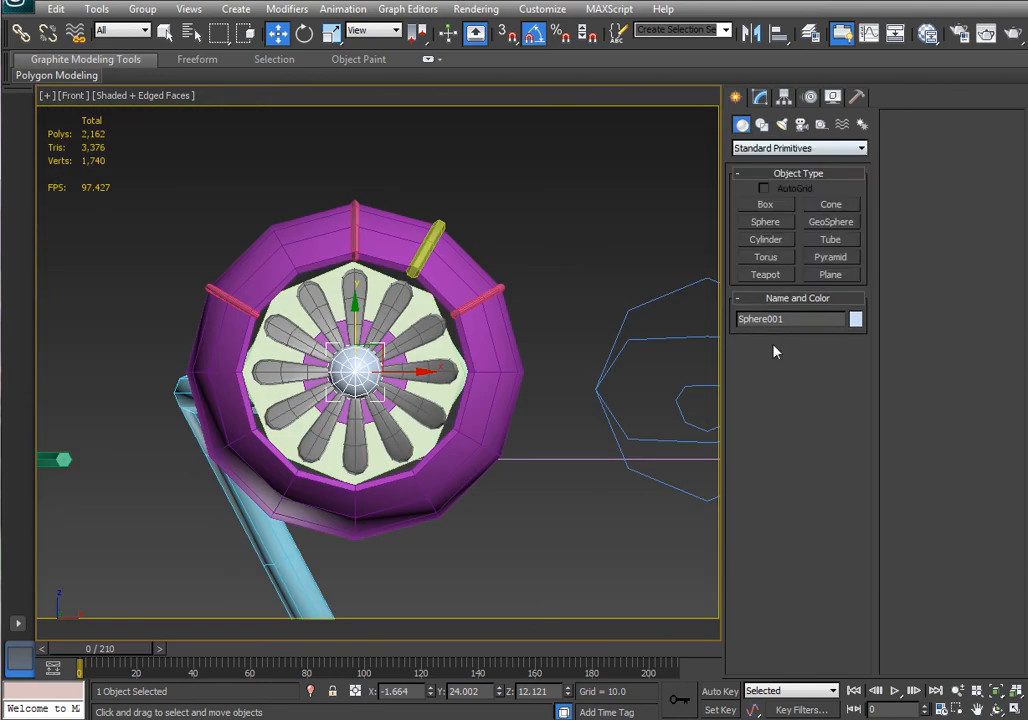
pyautogui.click(775, 225)
pyautogui.moveTo(513, 280); pyautogui.dragTo(350, 314, button='middle')
pyautogui.scroll(-4, 322, 325)
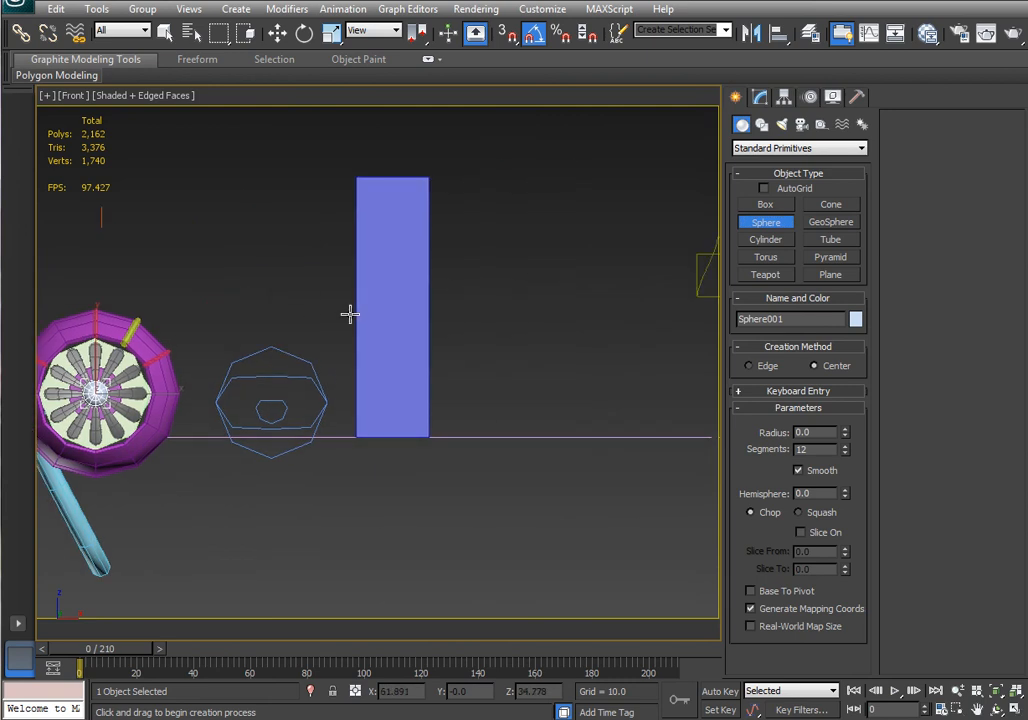
pyautogui.moveTo(542, 321); pyautogui.dragTo(576, 294)
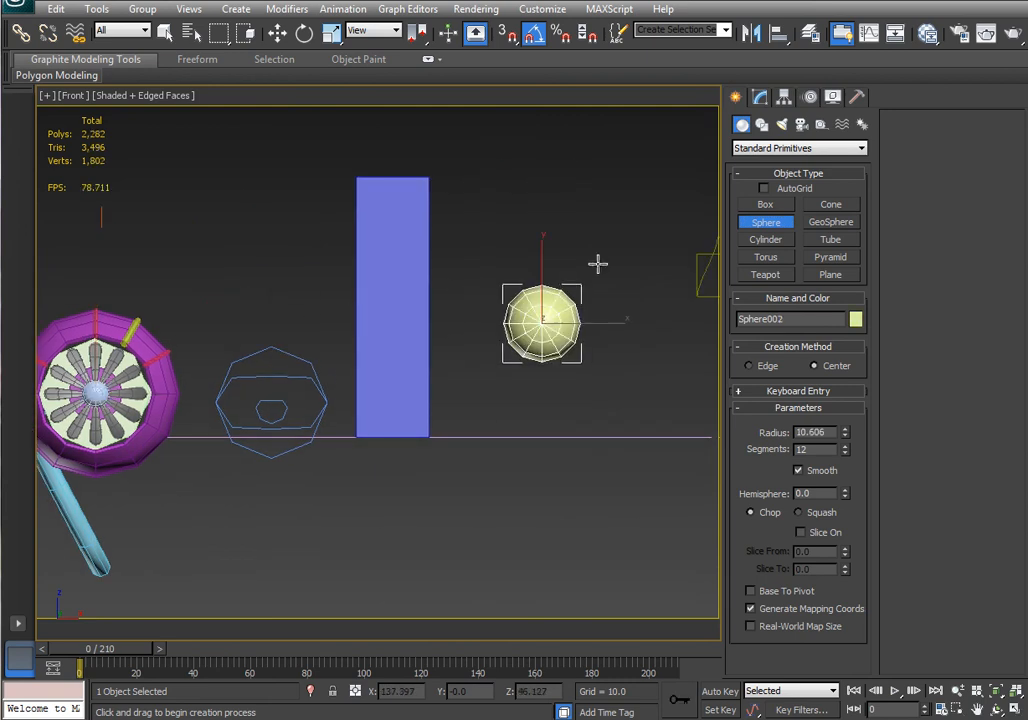
# Set the new sphere's hemisphere value to 0.5.
pyautogui.scroll(-2, 595, 263)
pyautogui.keyDown('alt'); pyautogui.moveTo(615, 268); pyautogui.dragTo(570, 329, button='middle'); pyautogui.keyUp('alt')
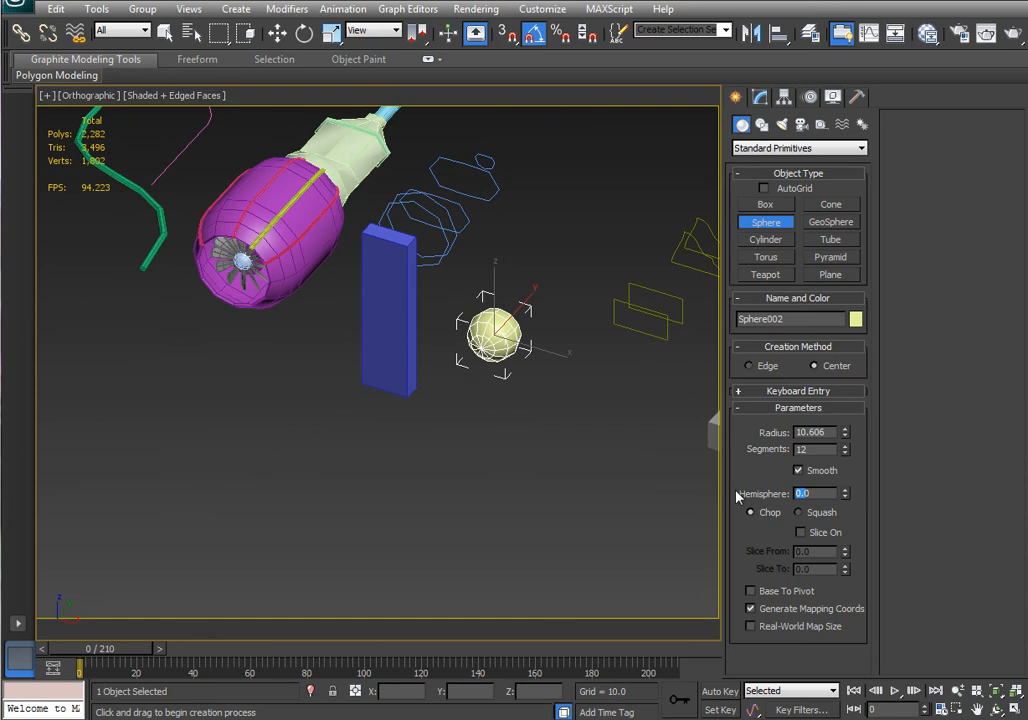
pyautogui.write('0.5')
pyautogui.press('Return')
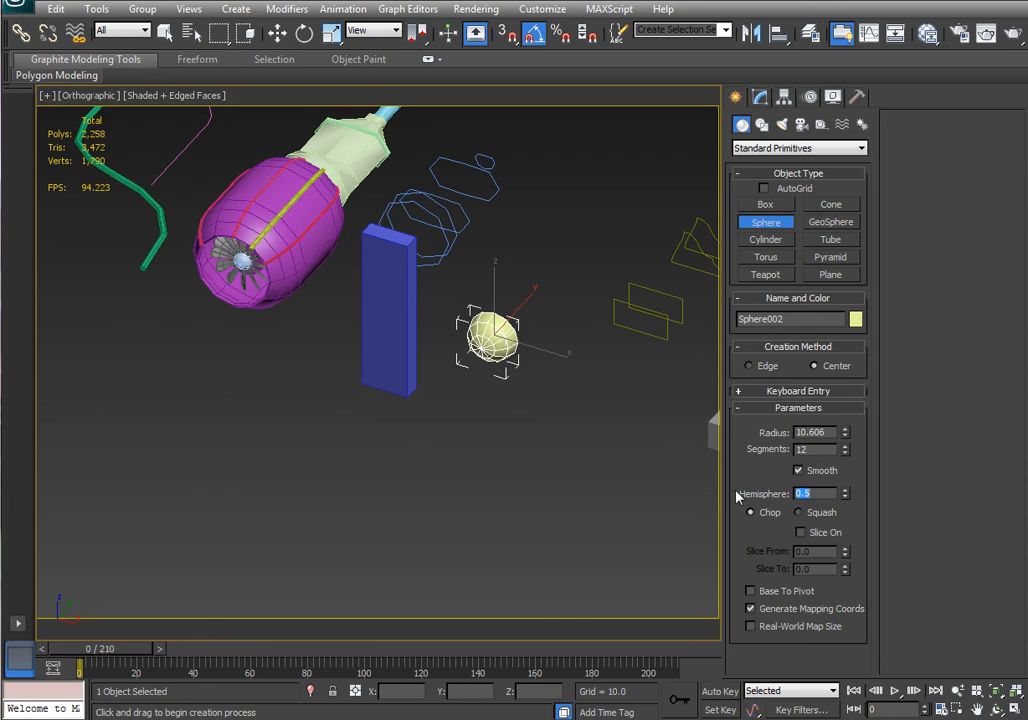
# Create a flat box about 22.8 wide, 7.8 long and 1.7 high next to the half sphere in the front view.
pyautogui.keyDown('alt'); pyautogui.moveTo(574, 415); pyautogui.dragTo(548, 405, button='middle'); pyautogui.keyUp('alt')
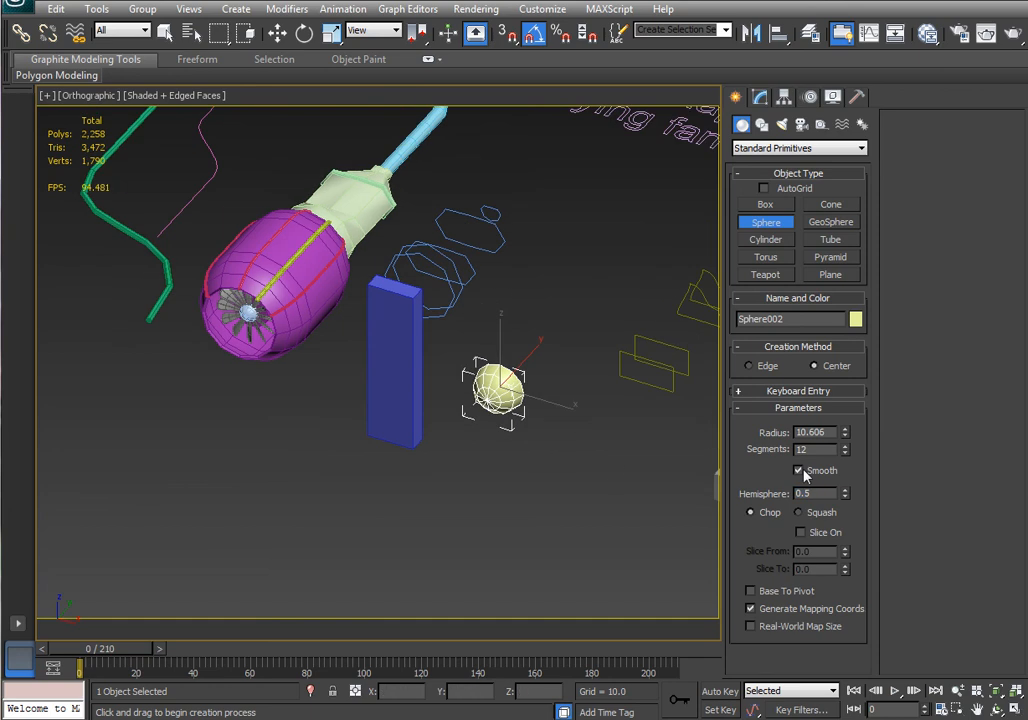
pyautogui.scroll(4, 548, 410)
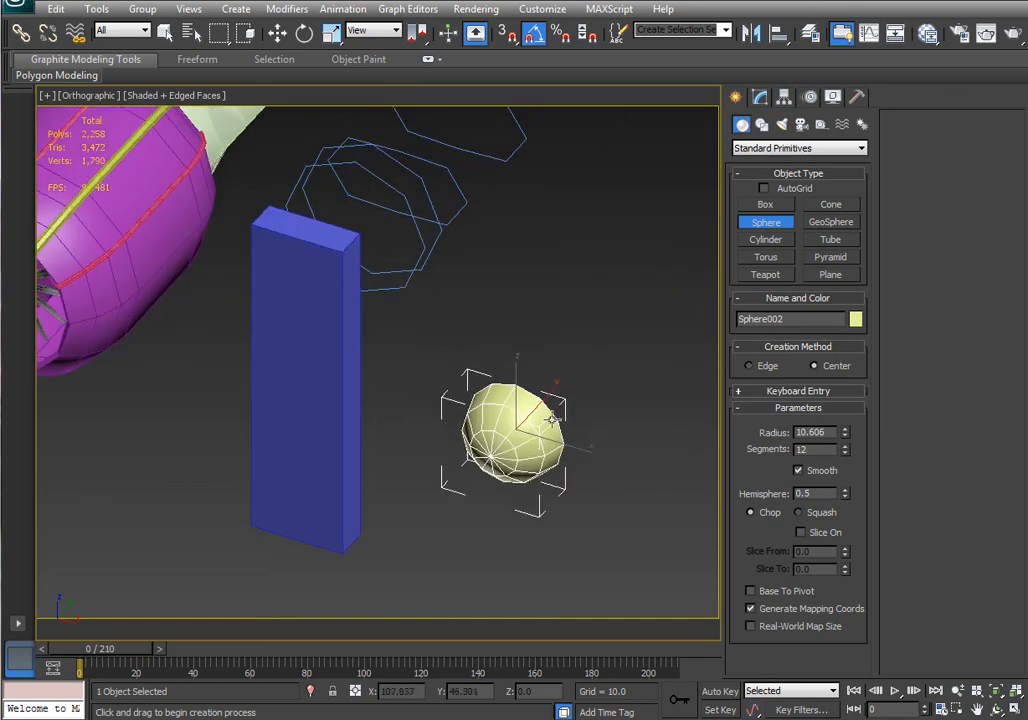
pyautogui.scroll(-5, 565, 464)
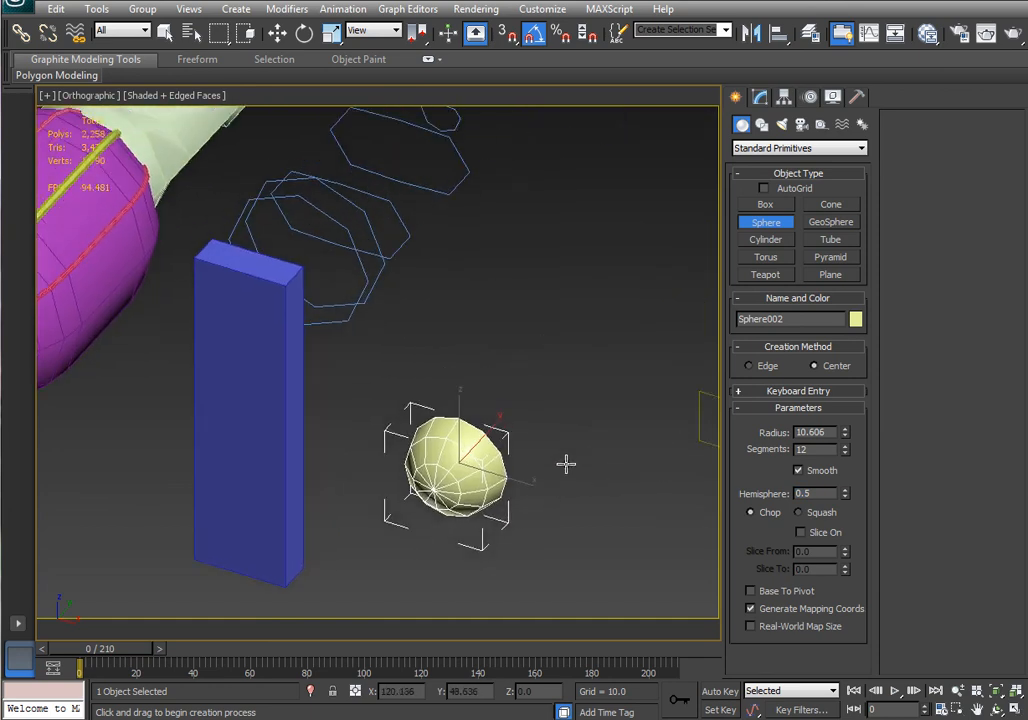
pyautogui.moveTo(378, 438); pyautogui.dragTo(420, 458, button='middle')
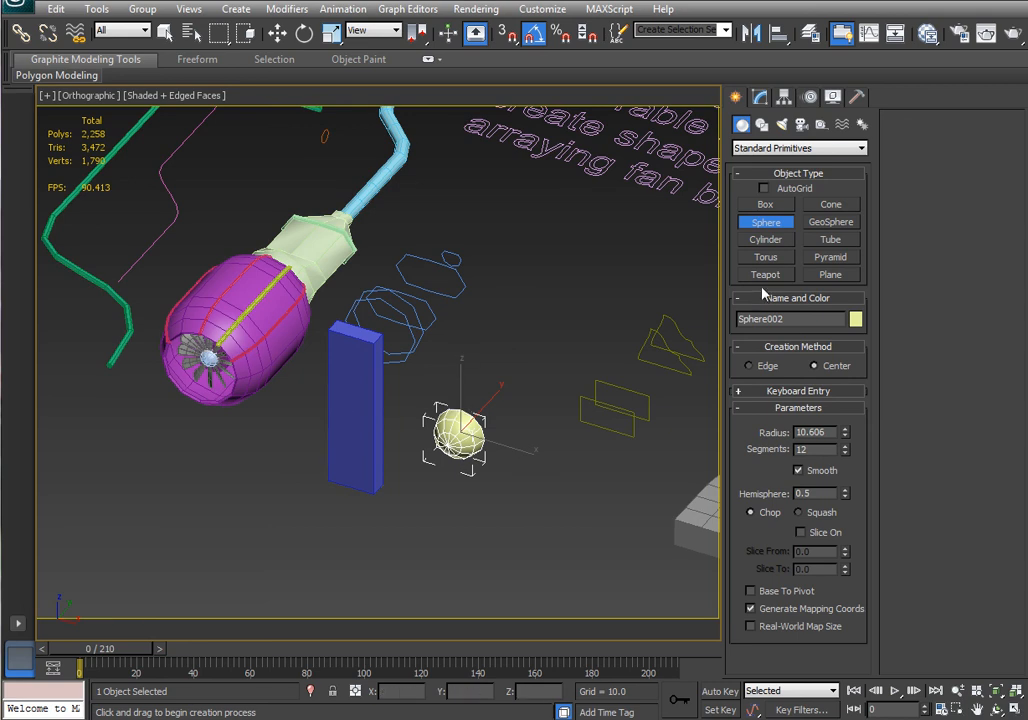
pyautogui.click(780, 203)
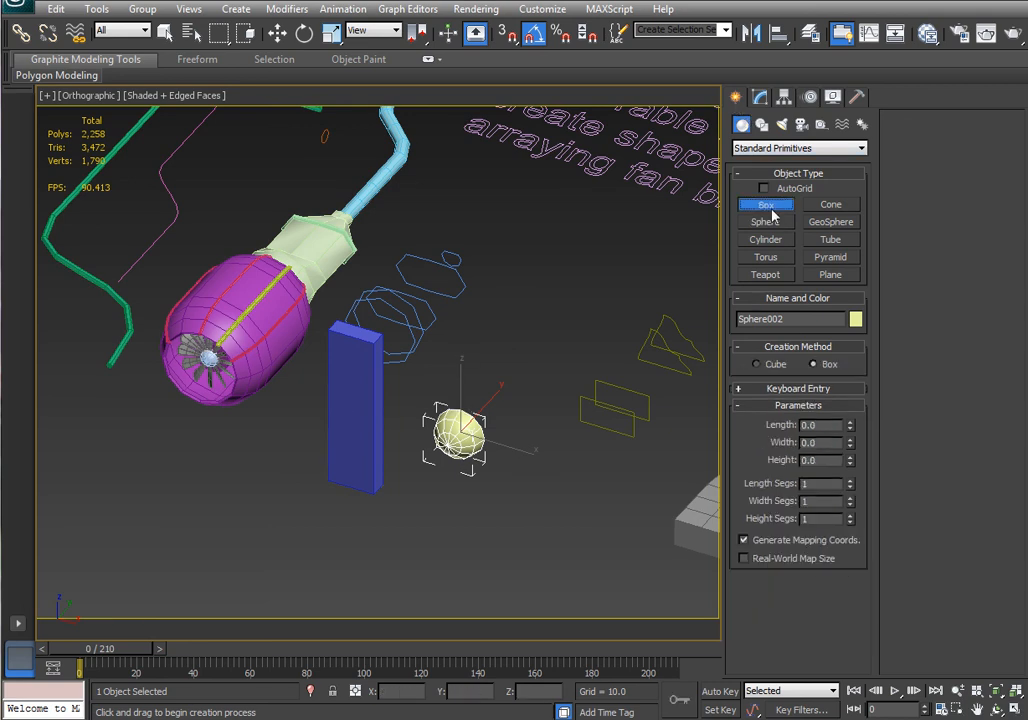
pyautogui.scroll(-3, 484, 449)
pyautogui.press('f')
pyautogui.press('z')
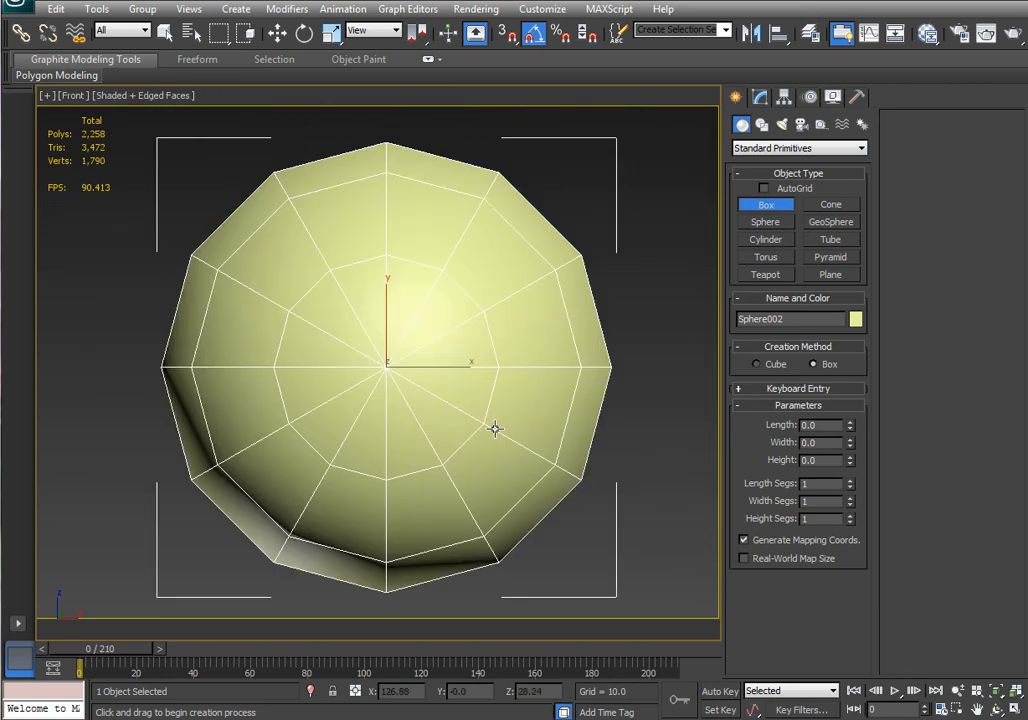
pyautogui.scroll(-2, 590, 388)
pyautogui.moveTo(590, 388); pyautogui.dragTo(444, 394, button='middle')
pyautogui.moveTo(379, 367); pyautogui.dragTo(722, 483)
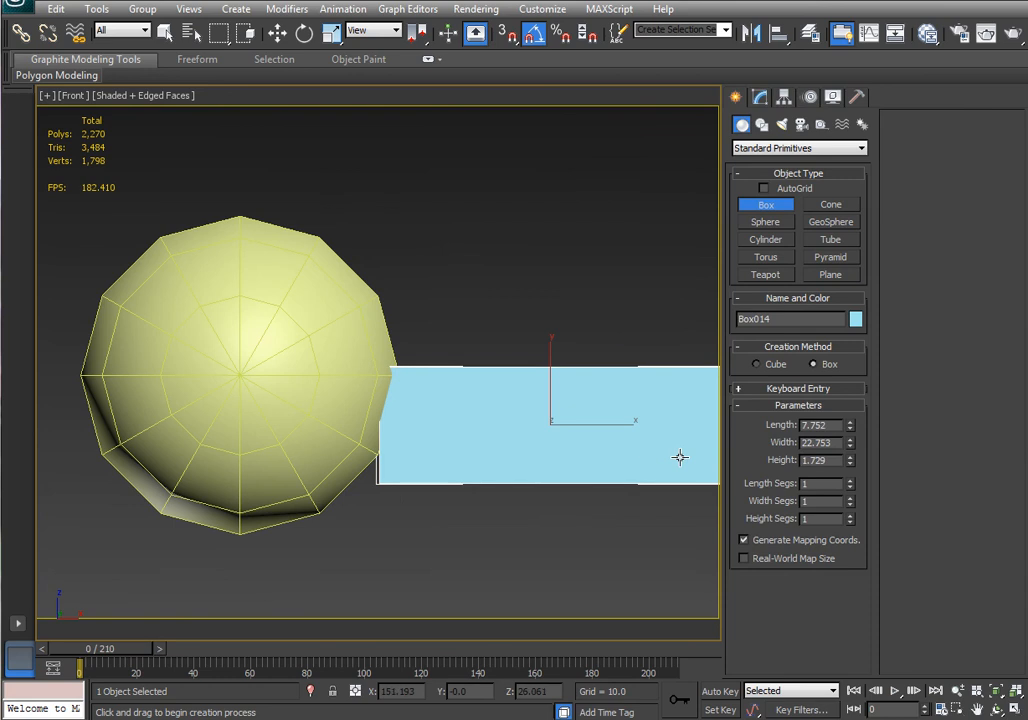
# Move the box so its end sits against the half sphere.
pyautogui.press('w')
pyautogui.moveTo(569, 408); pyautogui.dragTo(558, 365)
pyautogui.moveTo(558, 365); pyautogui.dragTo(452, 395, button='middle')
pyautogui.scroll(-3, 452, 395)
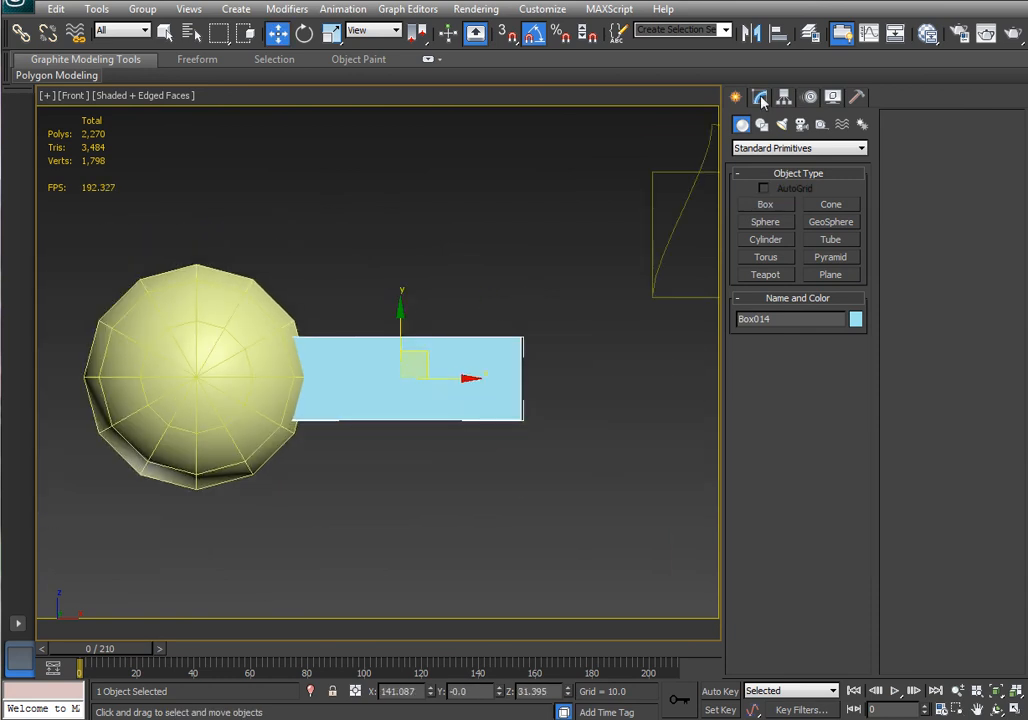
# Set the box to 2 length segments and 3 width segments.
pyautogui.click(760, 96)
pyautogui.click(851, 390)
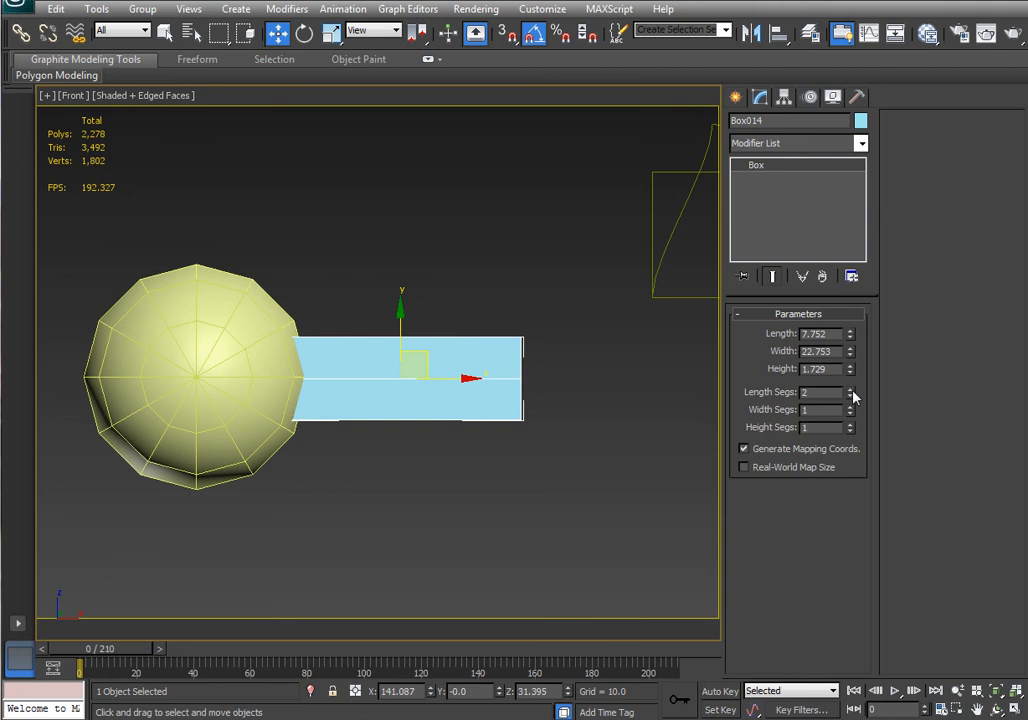
pyautogui.click(851, 407)
pyautogui.click(851, 407)
pyautogui.click(851, 407)
pyautogui.click(851, 407)
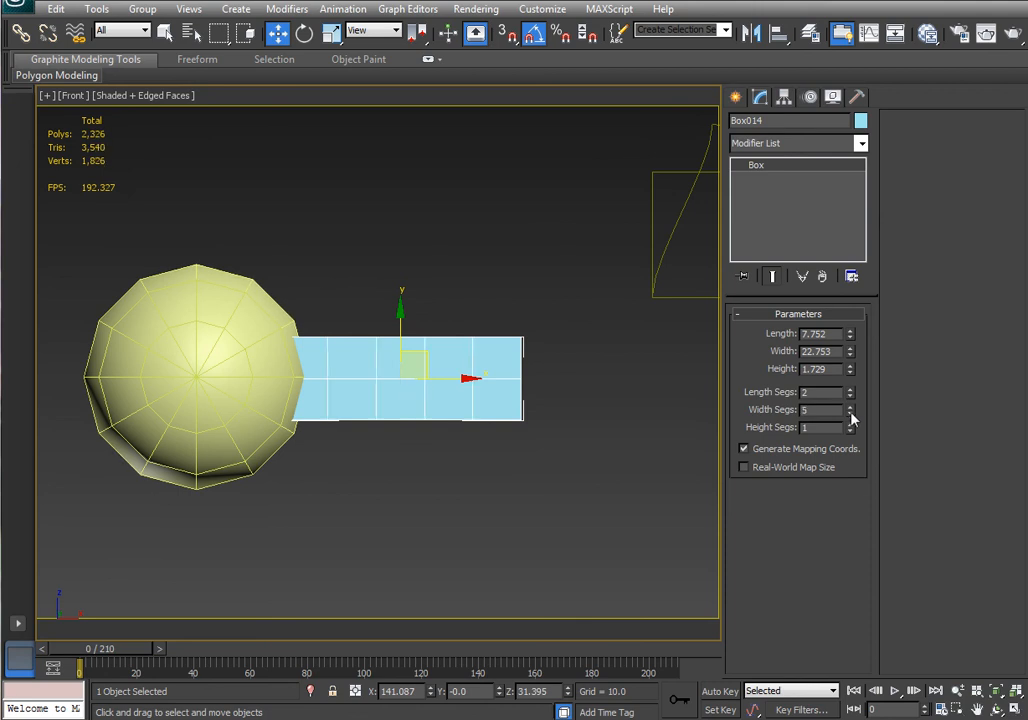
pyautogui.click(850, 413)
pyautogui.click(850, 413)
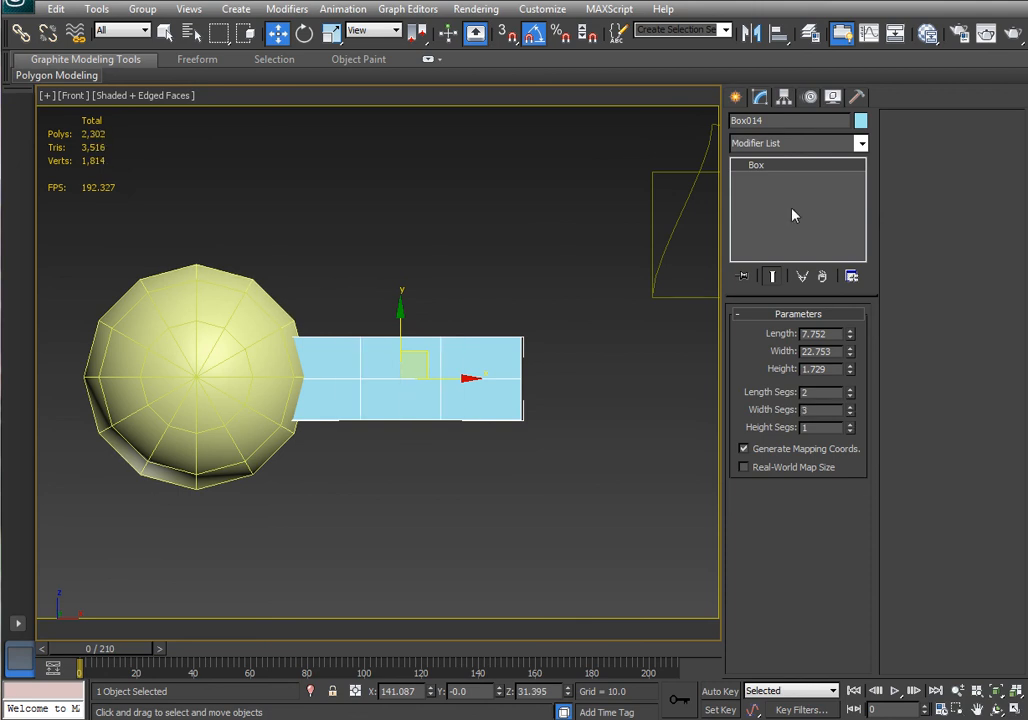
# Add an FFD 2x2x2 modifier and scale the control points at the sphere end to taper the box.
pyautogui.click(798, 147)
pyautogui.click(768, 616)
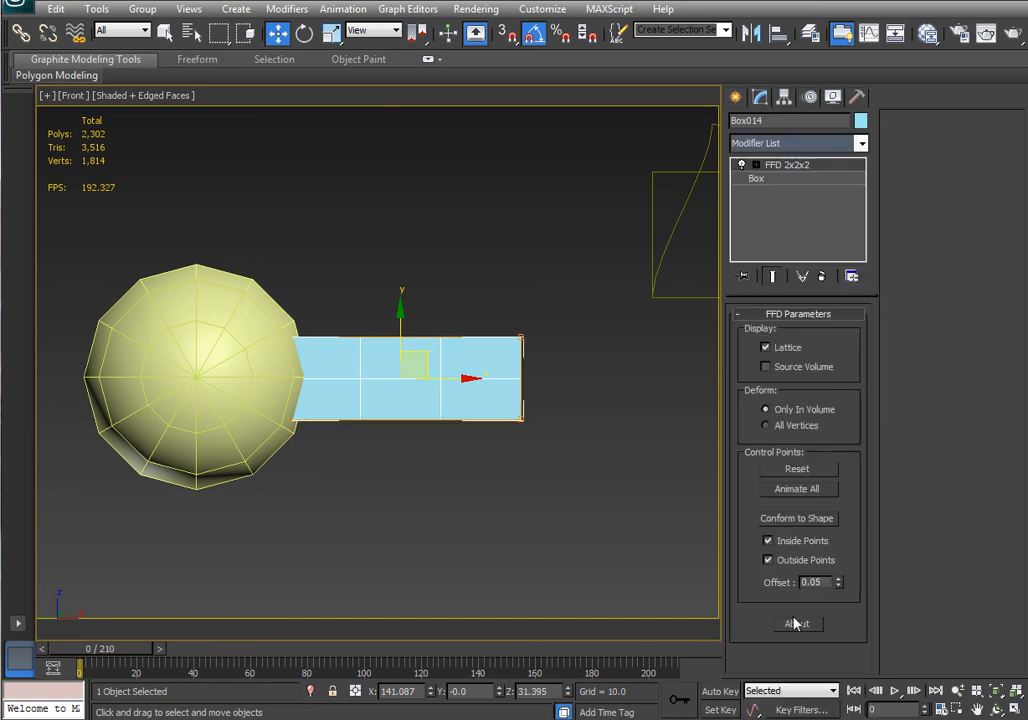
pyautogui.click(755, 165)
pyautogui.click(790, 178)
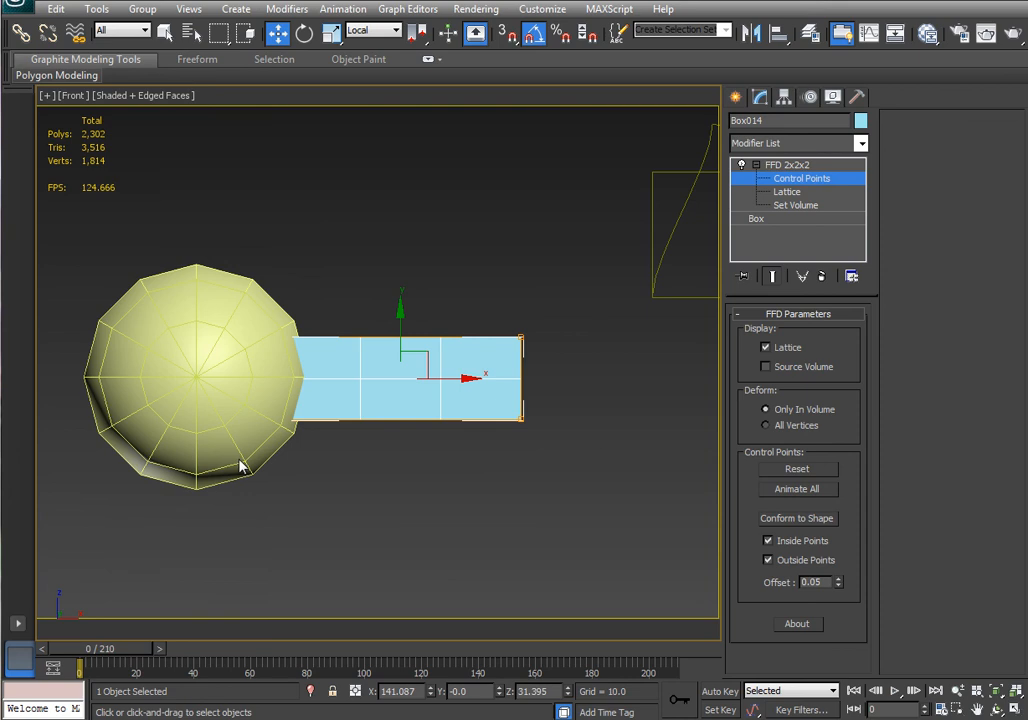
pyautogui.press('r')
pyautogui.moveTo(280, 303); pyautogui.dragTo(280, 348)
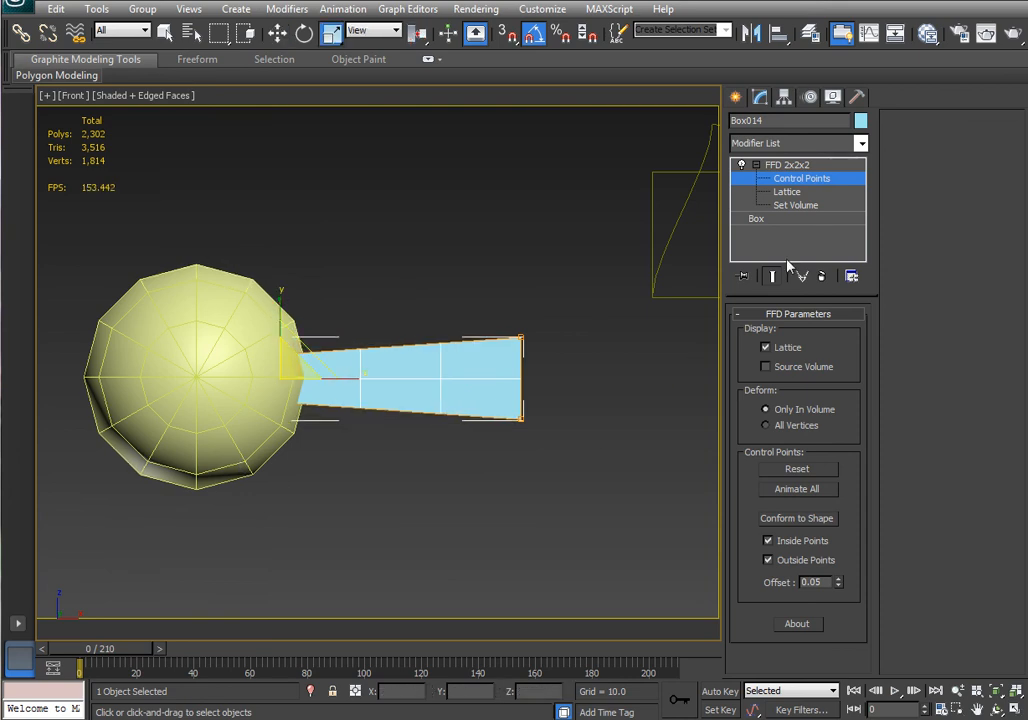
# Collapse the box's modifier stack to an editable mesh.
pyautogui.click(806, 166)
pyautogui.rightClick(783, 177)
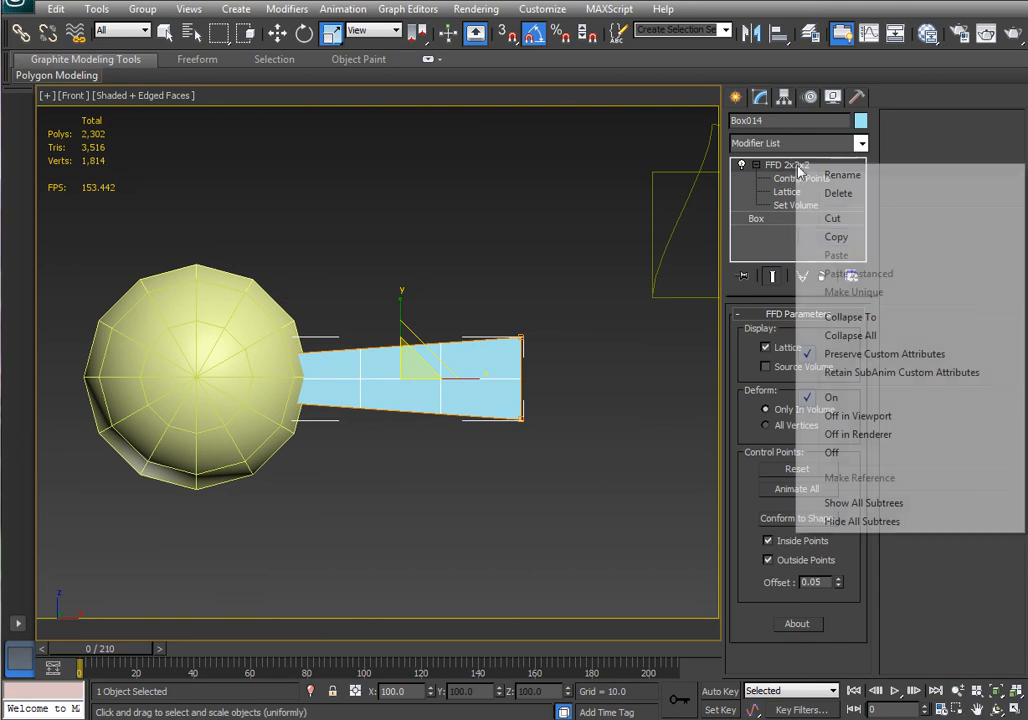
pyautogui.click(852, 318)
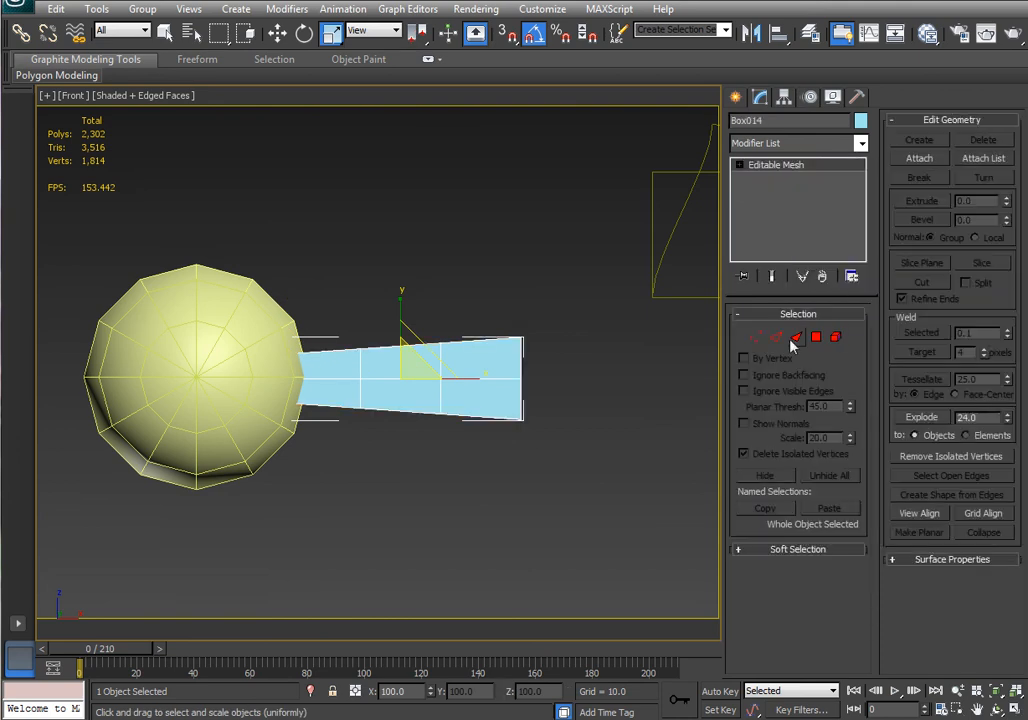
# Move the vertices at the box's outer end to form a pointed tip, using View reference coordinates.
pyautogui.click(755, 337)
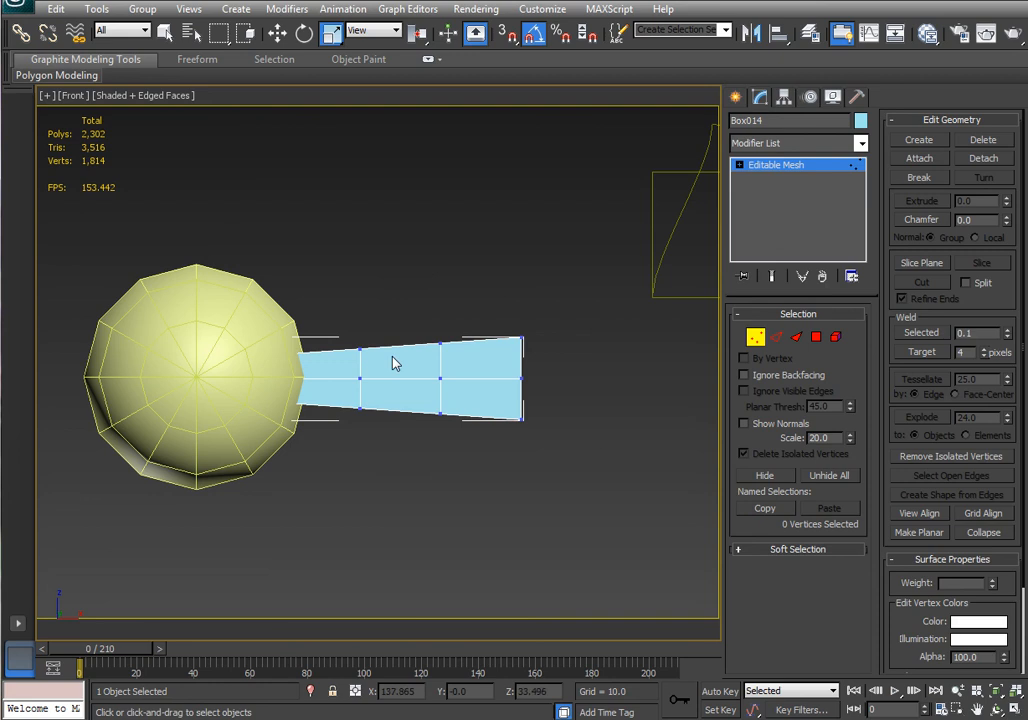
pyautogui.moveTo(505, 358); pyautogui.dragTo(555, 402)
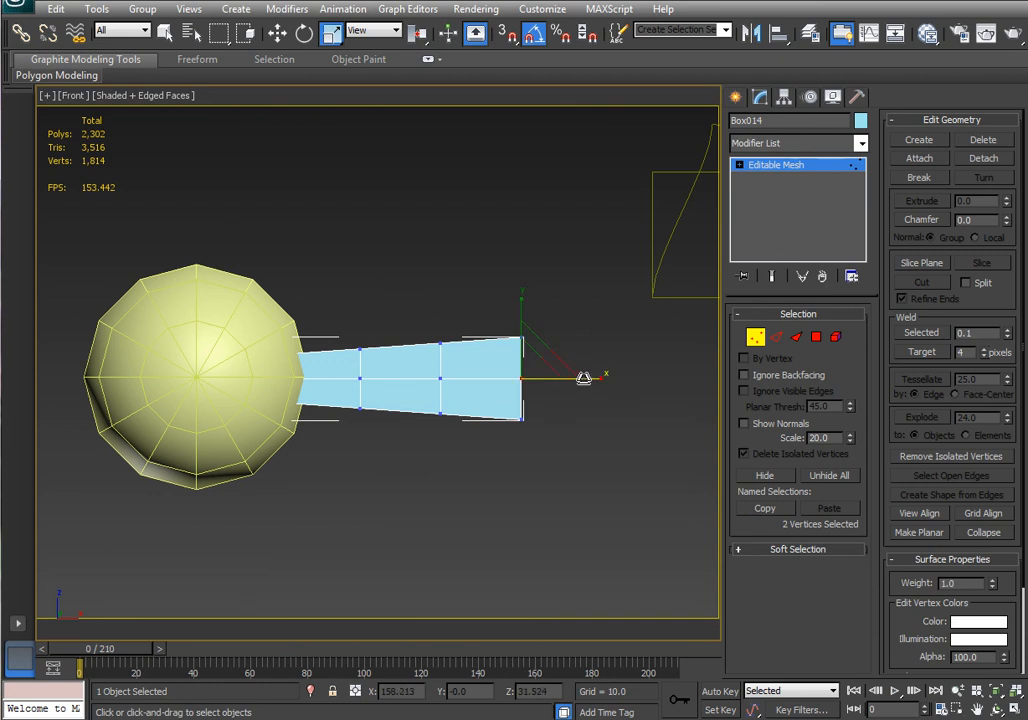
pyautogui.press('w')
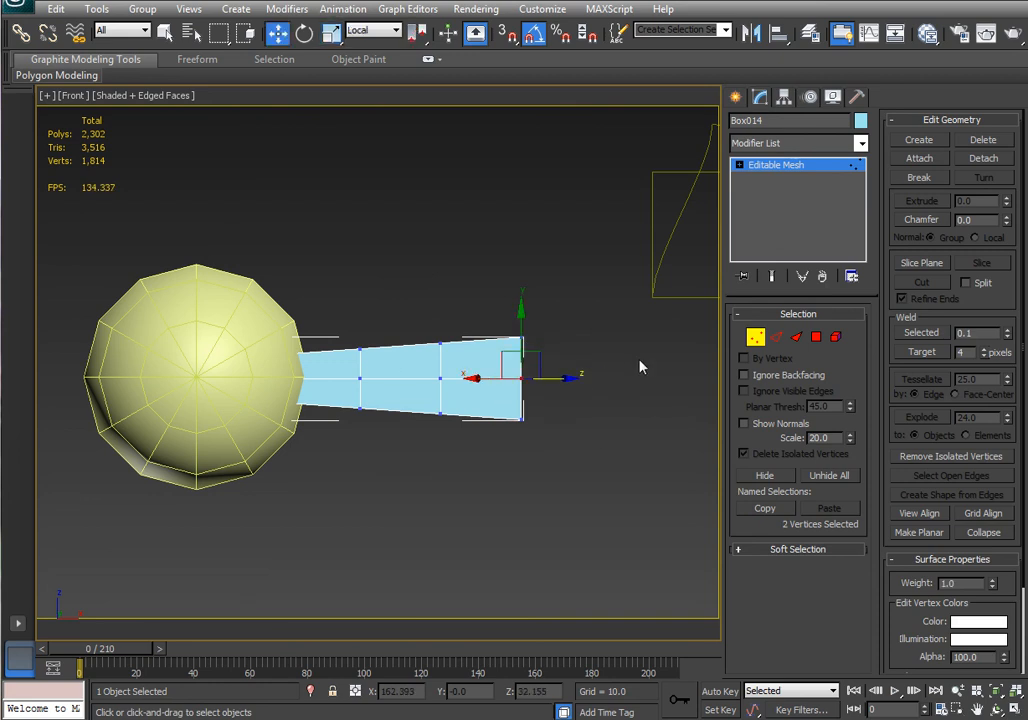
pyautogui.moveTo(633, 344); pyautogui.dragTo(489, 398)
pyautogui.click(378, 30)
pyautogui.click(368, 46)
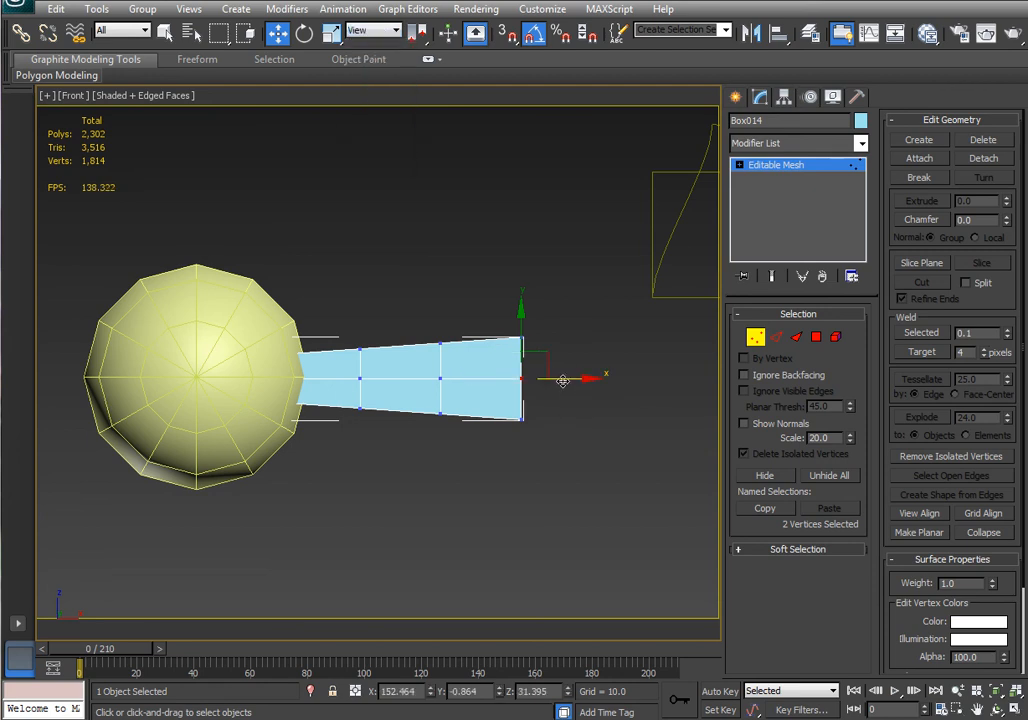
pyautogui.moveTo(545, 404); pyautogui.dragTo(438, 374)
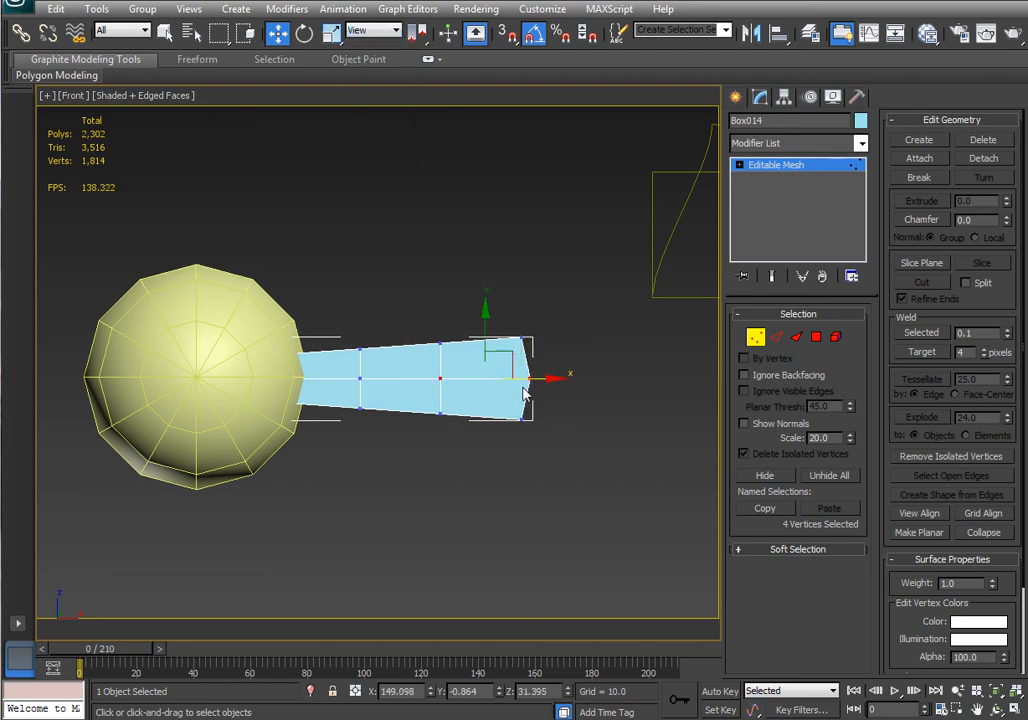
pyautogui.moveTo(539, 379); pyautogui.dragTo(548, 379)
pyautogui.moveTo(573, 395); pyautogui.dragTo(346, 370)
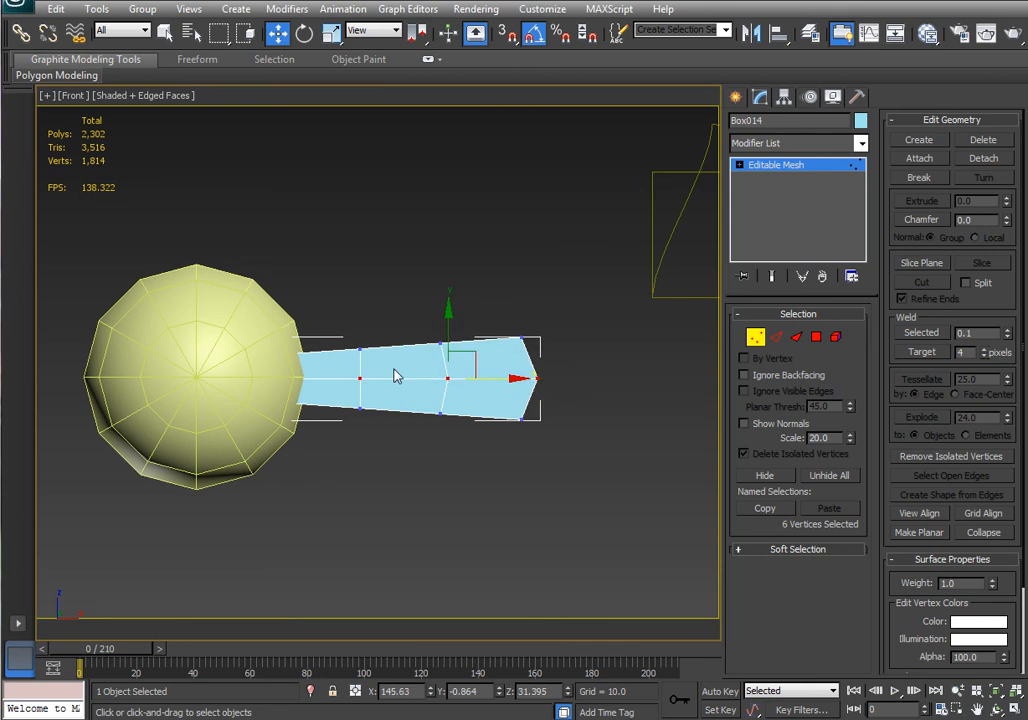
pyautogui.moveTo(493, 378); pyautogui.dragTo(494, 379)
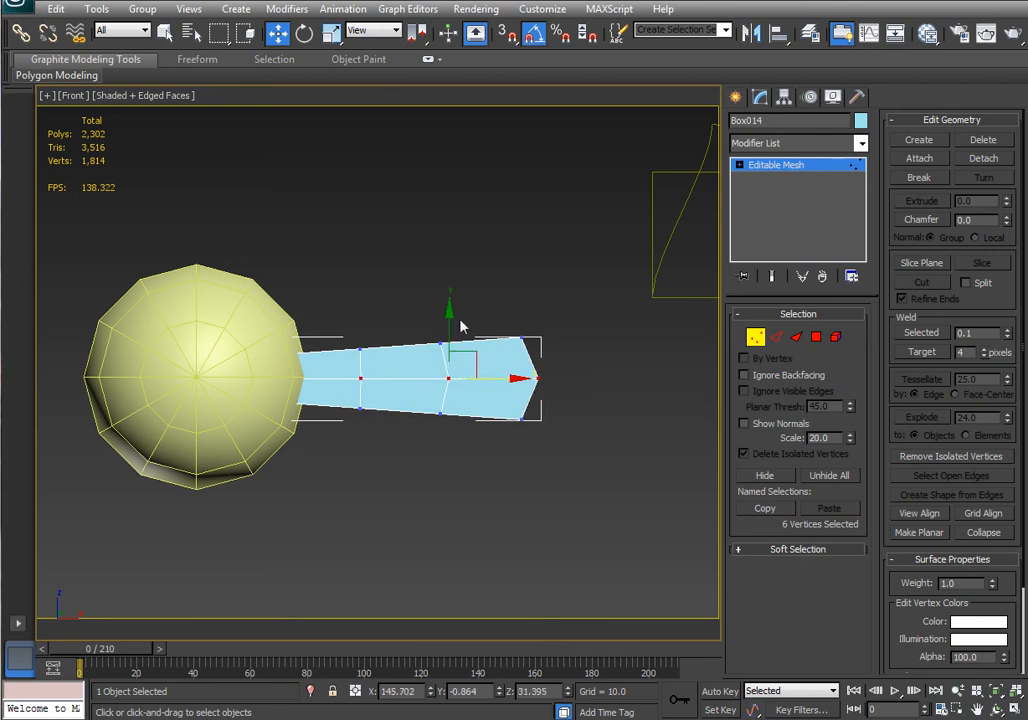
pyautogui.moveTo(460, 321); pyautogui.dragTo(431, 350)
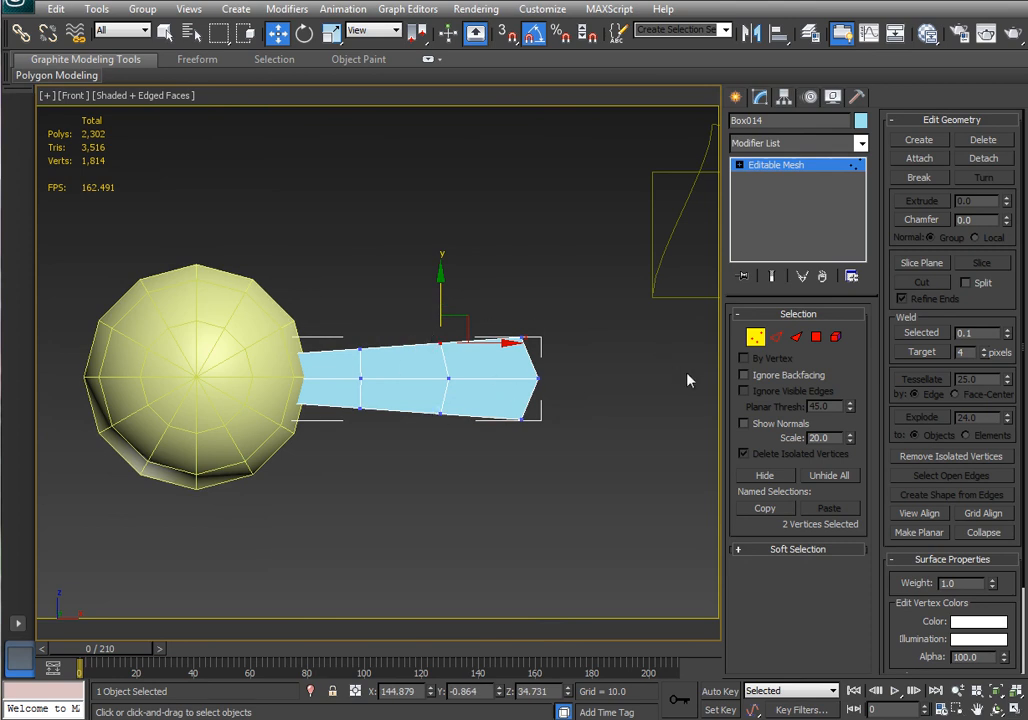
# Leave vertex mode and add a Twist modifier to the pointed box.
pyautogui.click(758, 343)
pyautogui.click(861, 143)
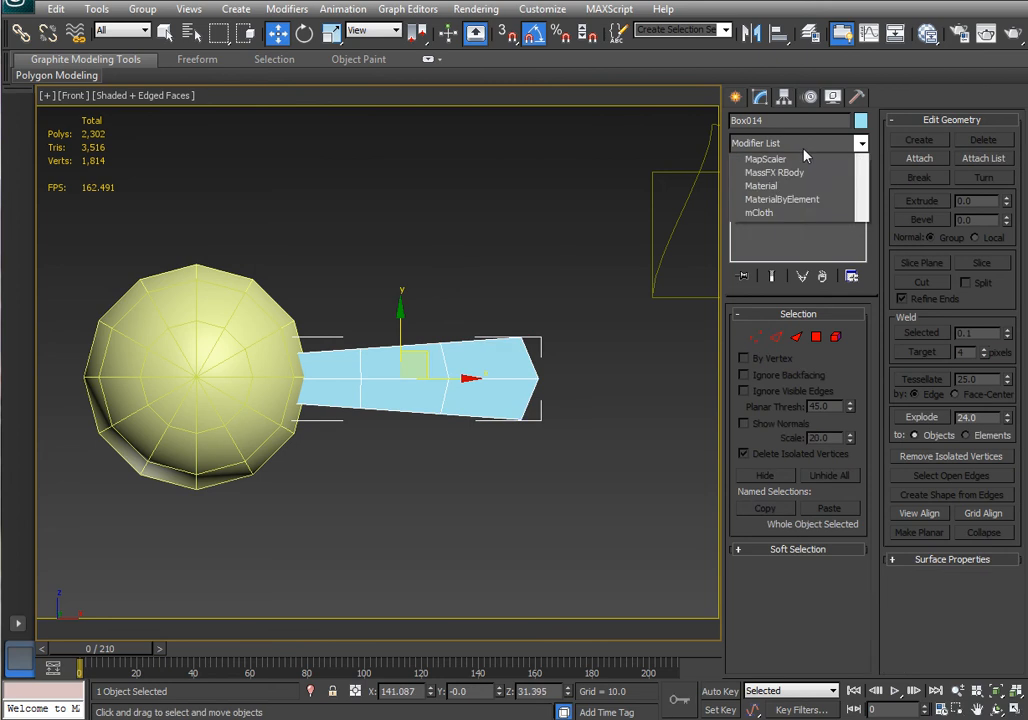
pyautogui.scroll(-10, 878, 674)
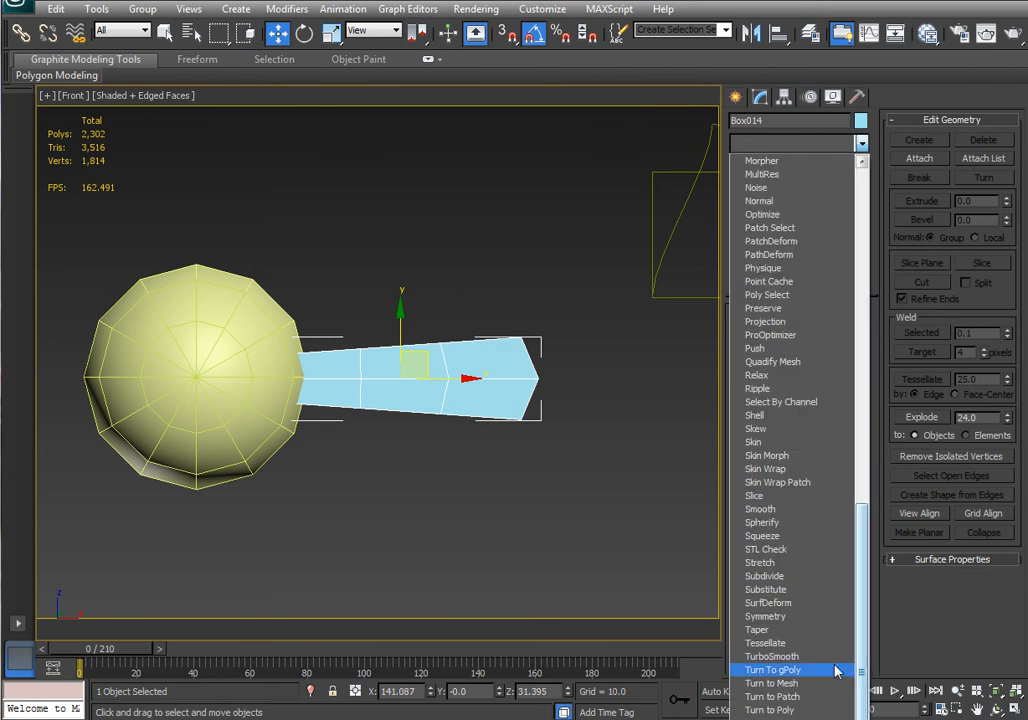
pyautogui.click(800, 705)
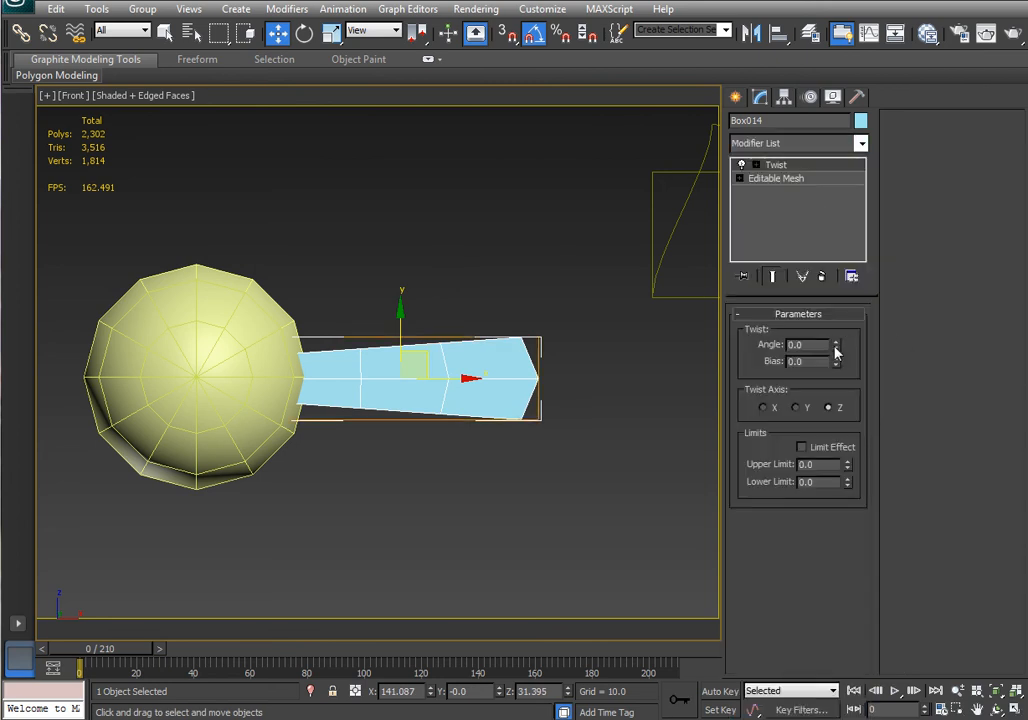
# Set the Twist angle to 19 and the twist axis to Y.
pyautogui.moveTo(836, 346); pyautogui.dragTo(835, 313)
pyautogui.click(796, 408)
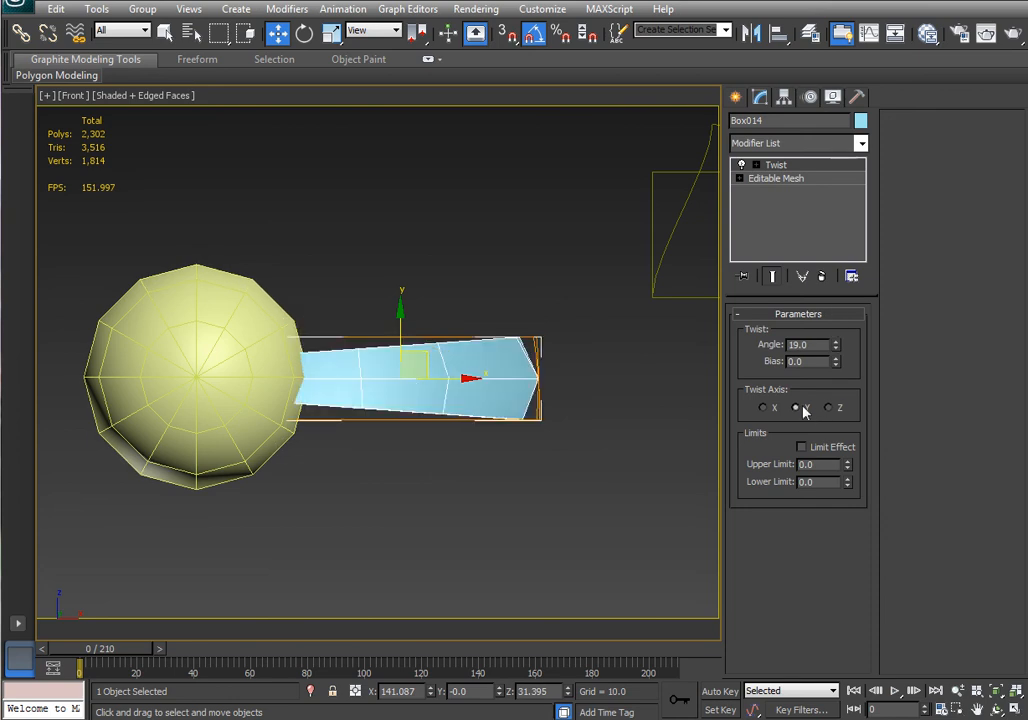
pyautogui.keyDown('alt'); pyautogui.moveTo(601, 457); pyautogui.dragTo(661, 409, button='middle'); pyautogui.keyUp('alt')
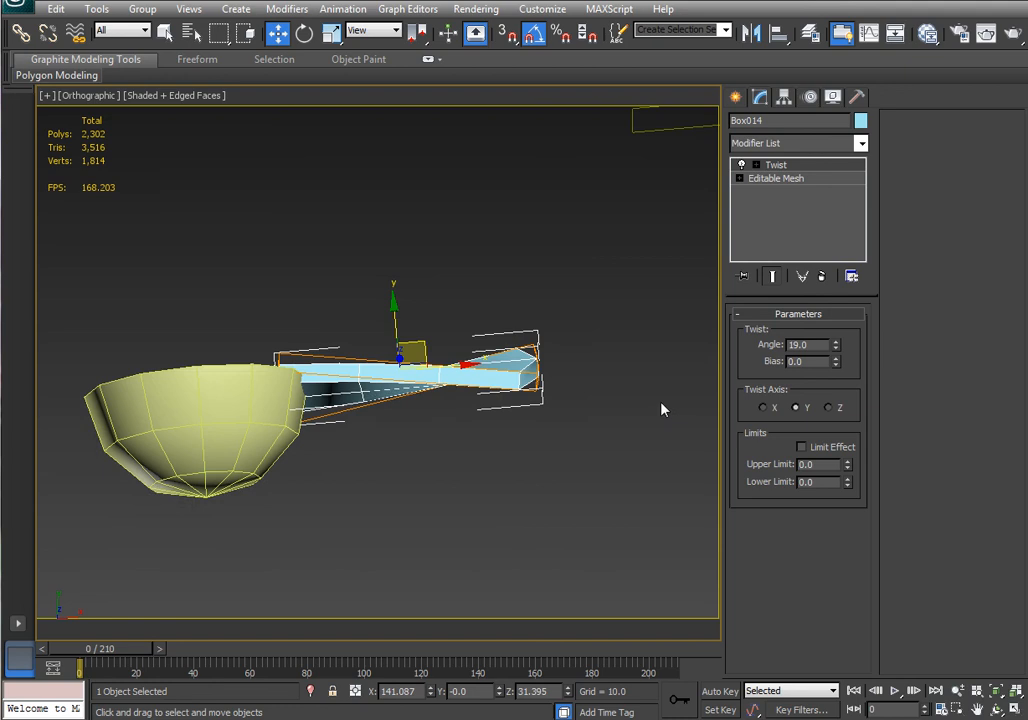
# Move the Twist gizmo along the pointed box in wireframe view.
pyautogui.click(757, 165)
pyautogui.click(785, 178)
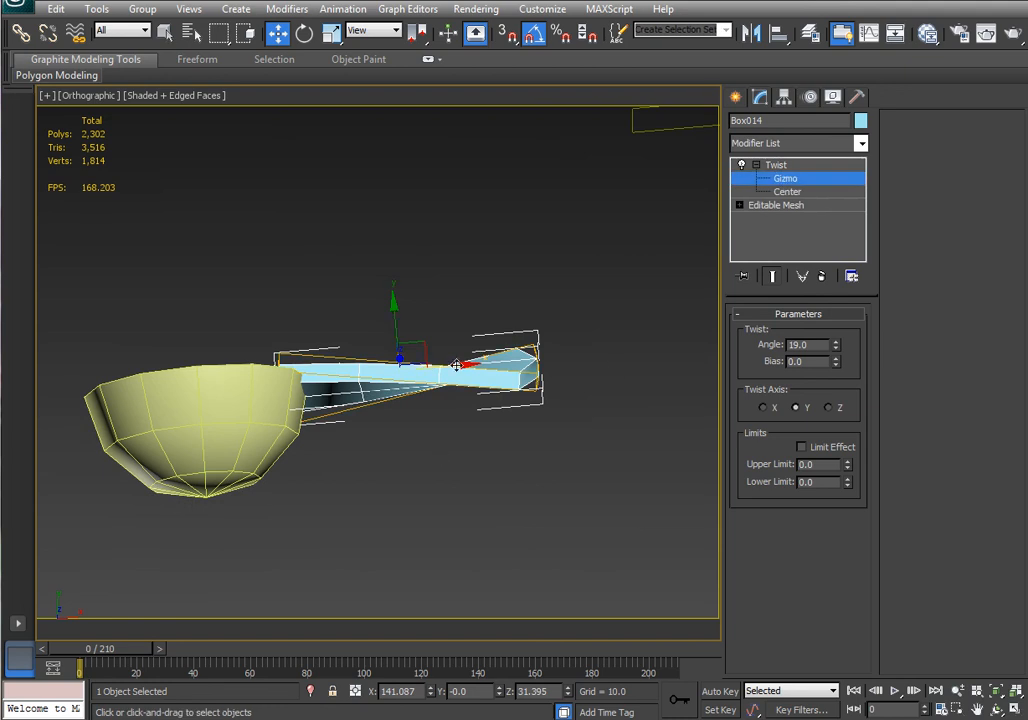
pyautogui.moveTo(446, 372)
pyautogui.mouseDown()
pyautogui.moveTo(300, 376)
pyautogui.moveTo(352, 375)
pyautogui.mouseUp()
pyautogui.press('F3')
pyautogui.keyDown('alt'); pyautogui.moveTo(352, 375); pyautogui.dragTo(428, 335, button='middle'); pyautogui.keyUp('alt')
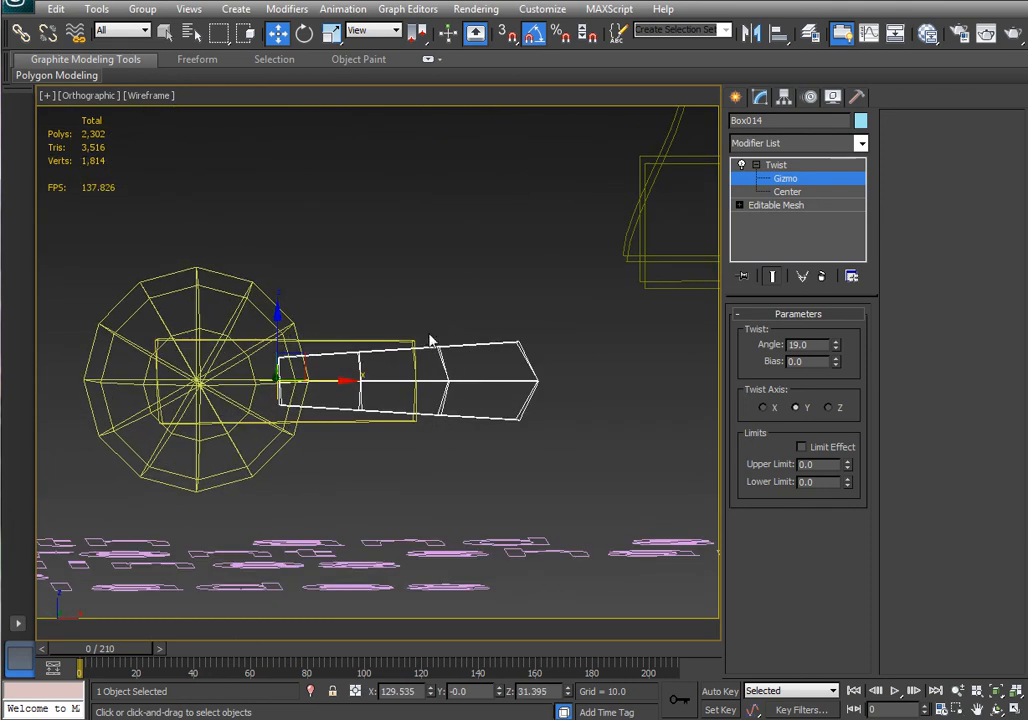
# Delete the Twist modifier from the box's modifier stack.
pyautogui.click(796, 177)
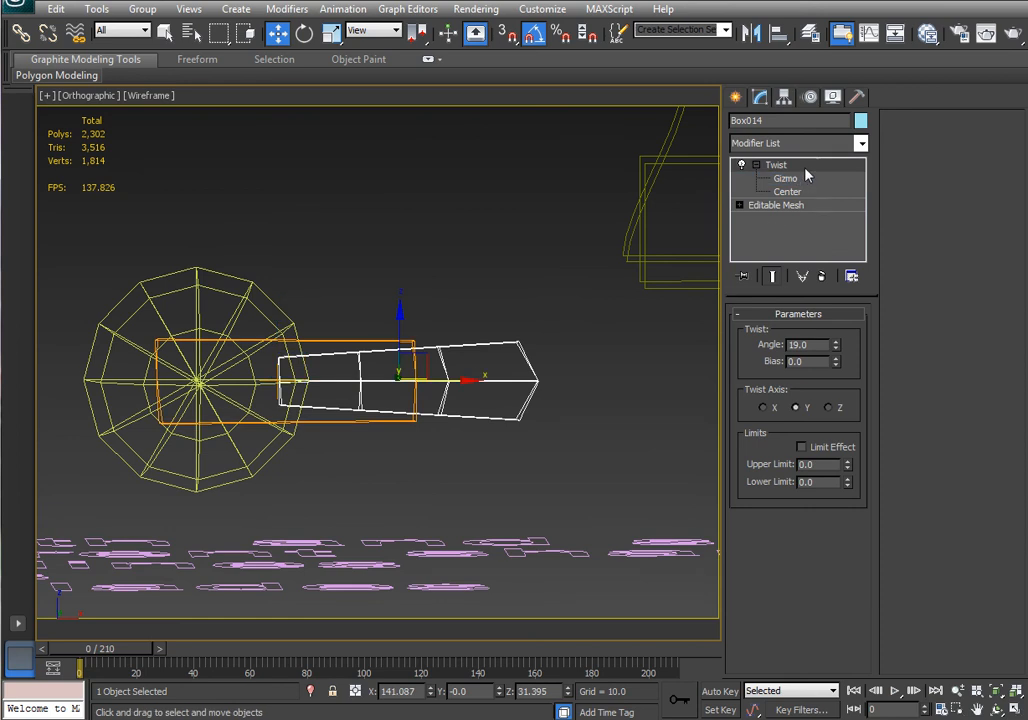
pyautogui.rightClick(805, 172)
pyautogui.click(857, 319)
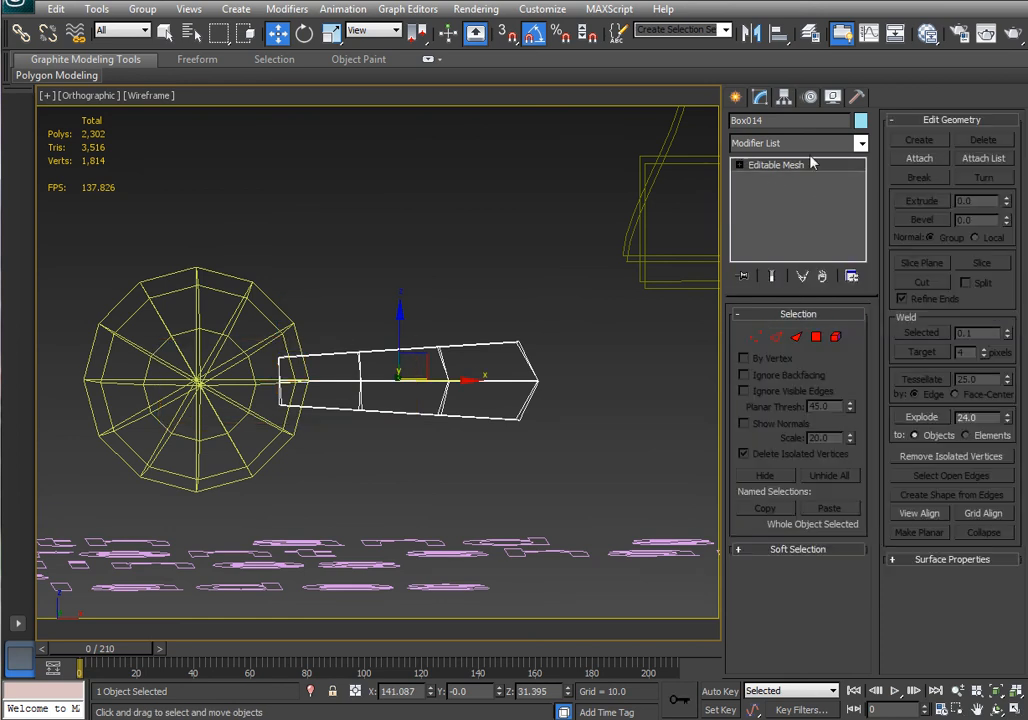
# Try a MeshSmooth modifier on the box and remove it again.
pyautogui.click(860, 143)
pyautogui.click(865, 599)
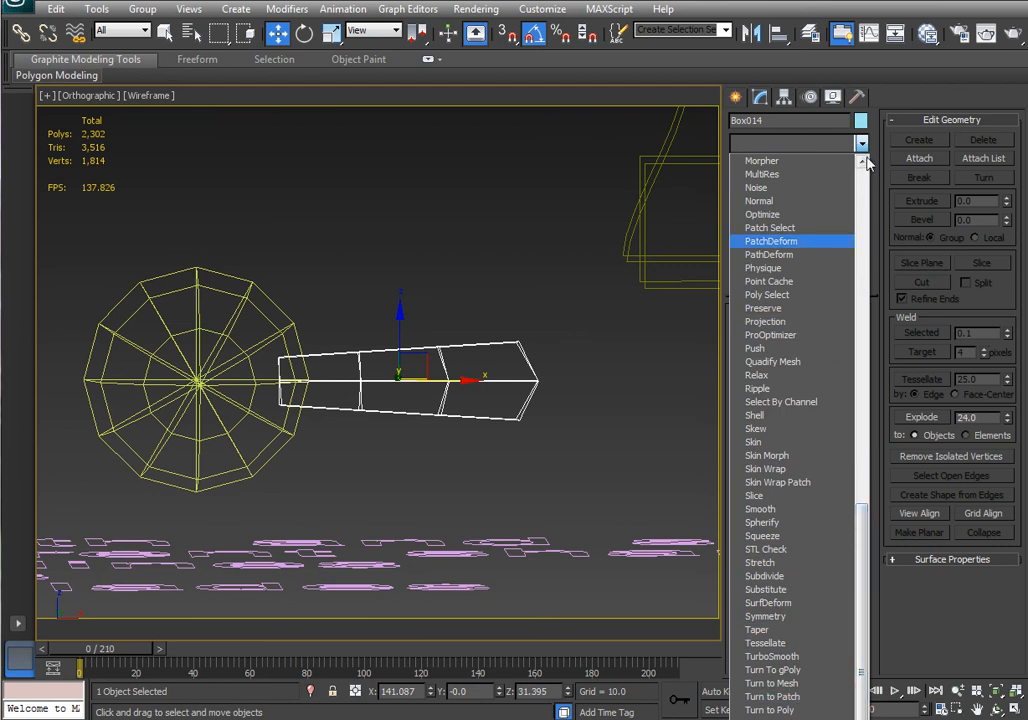
pyautogui.scroll(2, 830, 170)
pyautogui.click(781, 205)
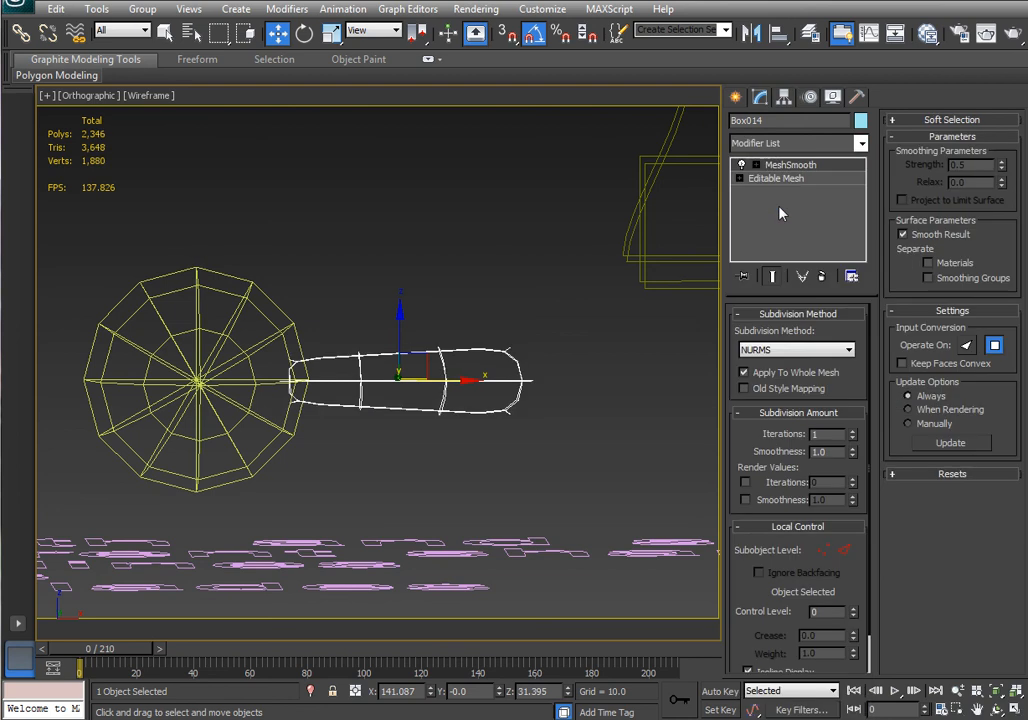
pyautogui.keyDown('alt'); pyautogui.moveTo(606, 514); pyautogui.dragTo(589, 420, button='middle'); pyautogui.keyUp('alt')
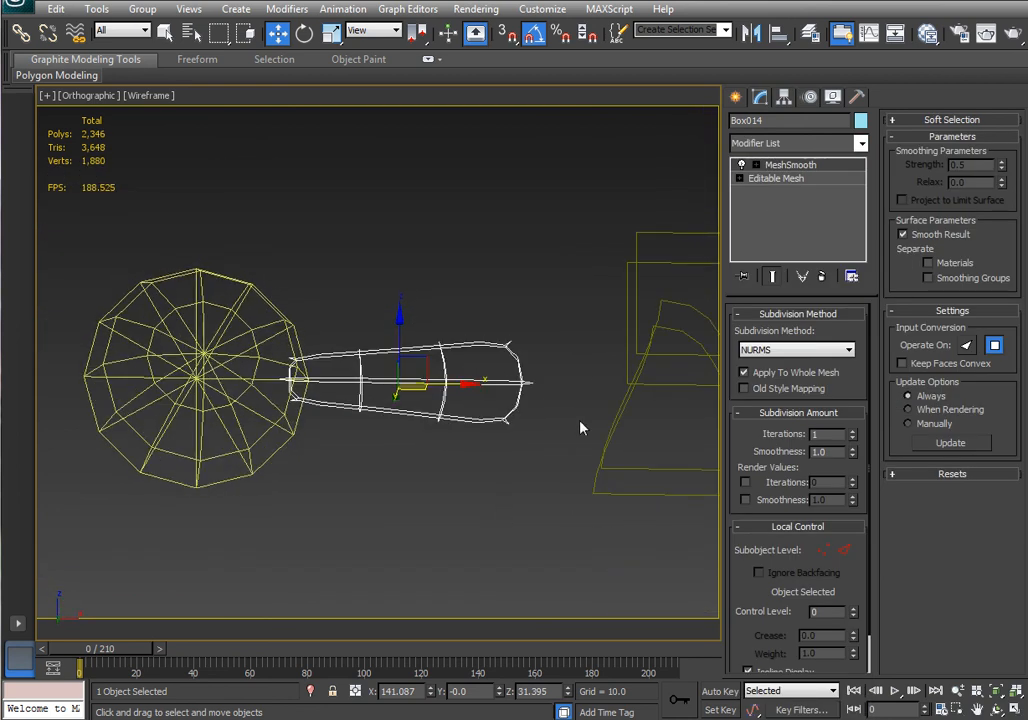
pyautogui.click(823, 277)
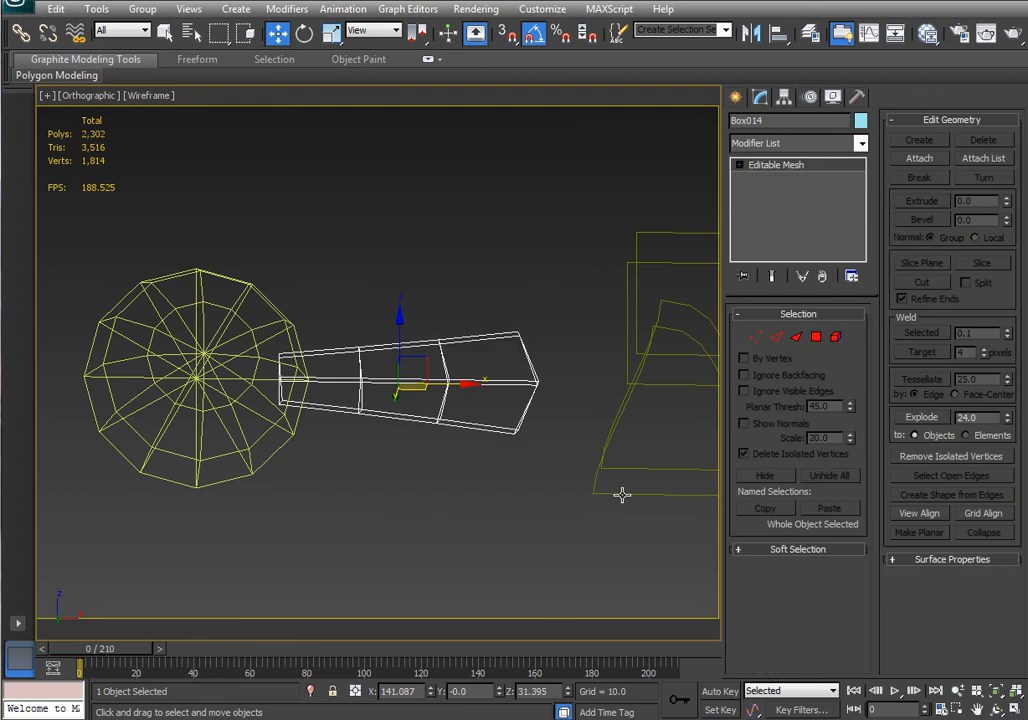
pyautogui.press('F3')
pyautogui.moveTo(552, 487); pyautogui.dragTo(599, 502, button='middle')
pyautogui.scroll(-3, 545, 483)
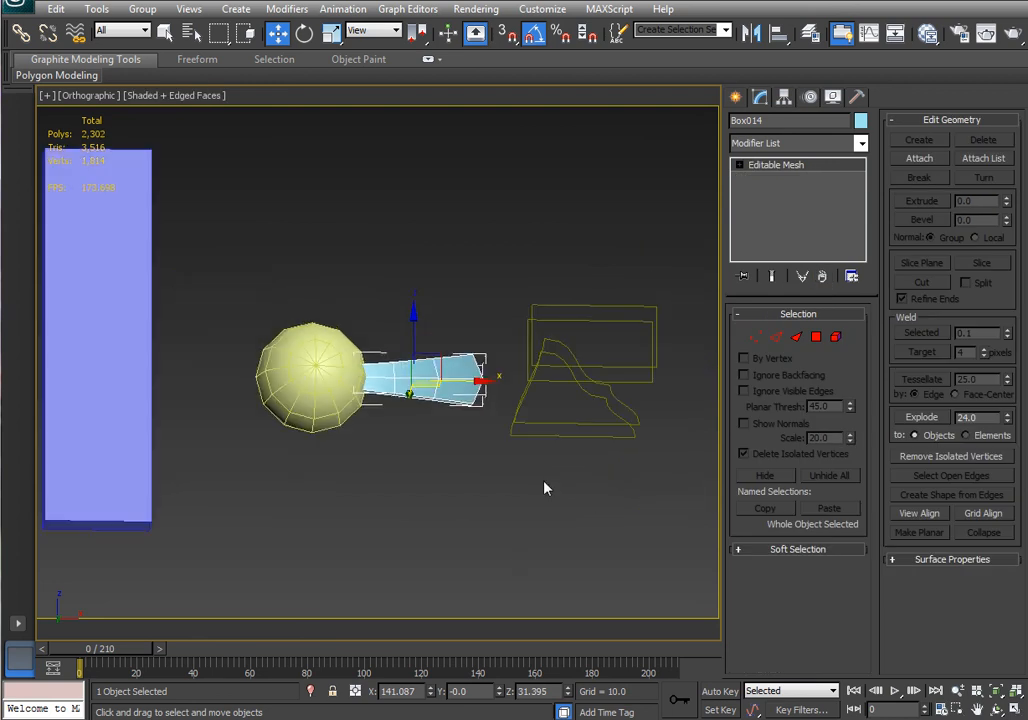
pyautogui.keyDown('alt'); pyautogui.moveTo(528, 508); pyautogui.dragTo(493, 562, button='middle'); pyautogui.keyUp('alt')
pyautogui.moveTo(504, 492); pyautogui.dragTo(561, 589, button='middle')
pyautogui.moveTo(508, 531); pyautogui.dragTo(512, 482, button='middle')
pyautogui.click(410, 490)
pyautogui.scroll(2, 445, 492)
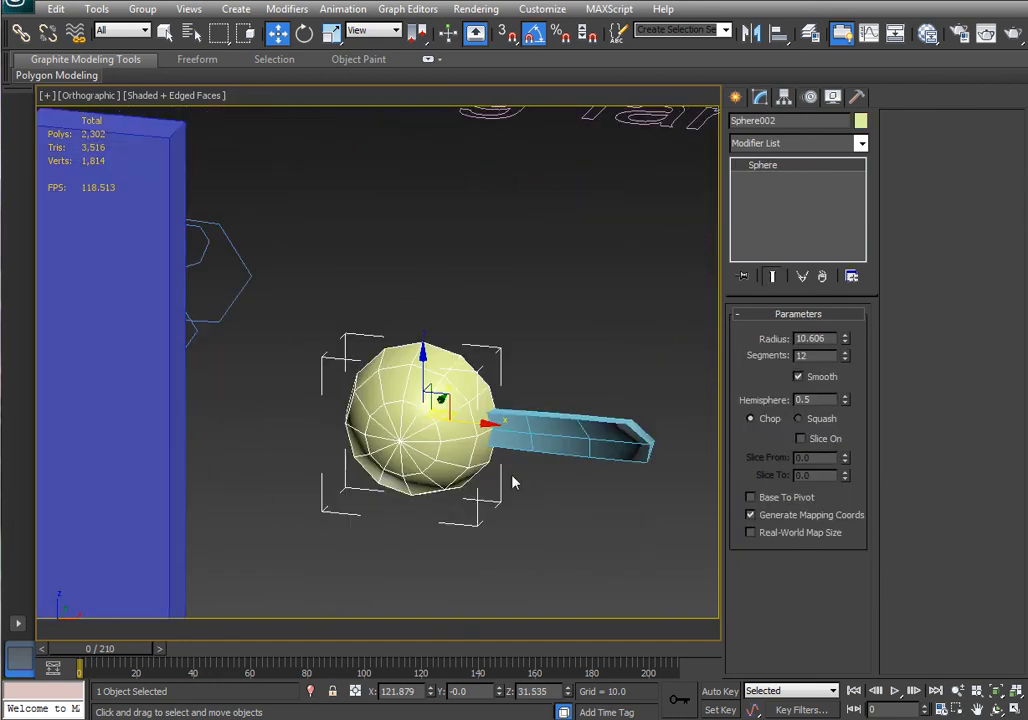
pyautogui.scroll(-4, 512, 482)
pyautogui.moveTo(354, 413); pyautogui.dragTo(498, 425, button='middle')
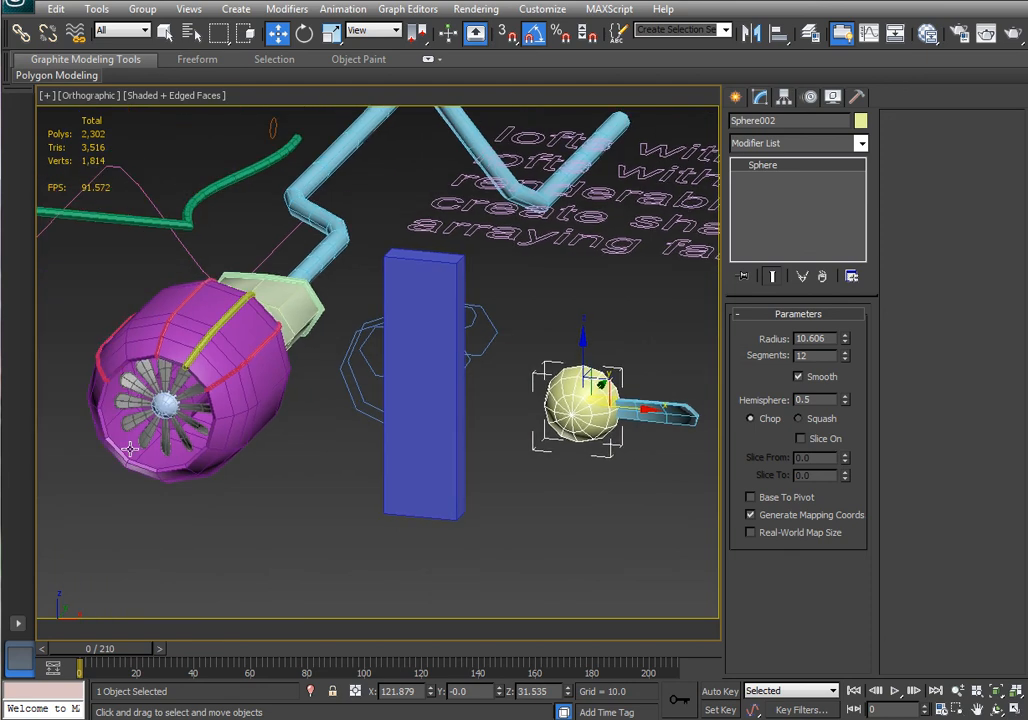
pyautogui.moveTo(363, 457); pyautogui.dragTo(225, 443, button='middle')
pyautogui.scroll(2, 407, 427)
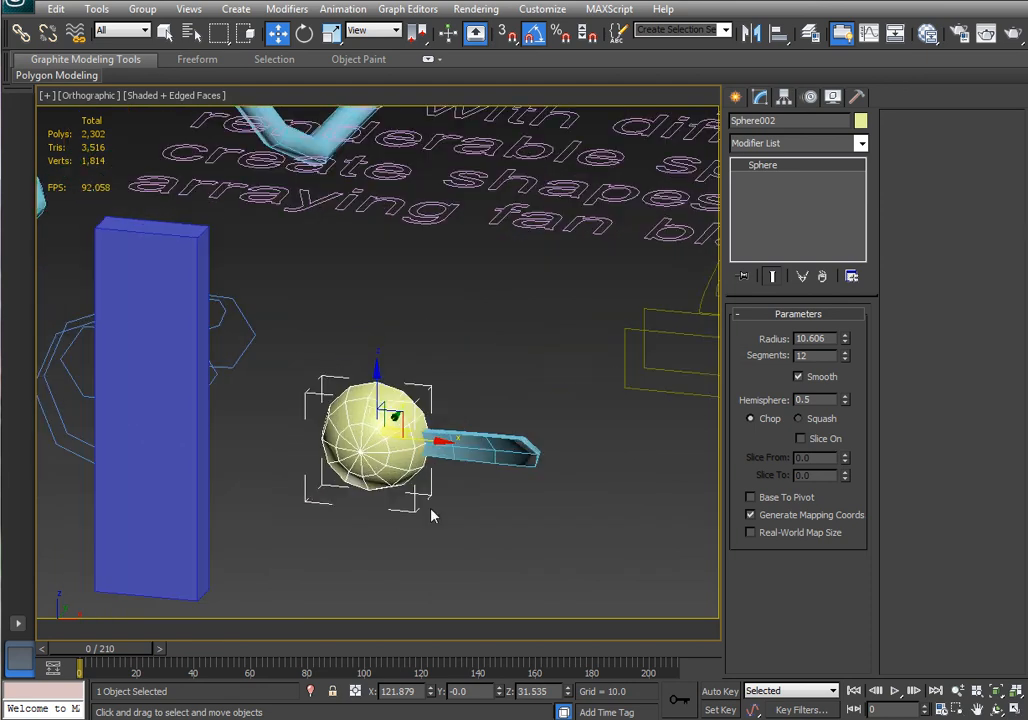
pyautogui.scroll(2, 401, 485)
# Select the box and set its reference coordinate system to the picked half sphere, using its transform coordinate centre.
pyautogui.click(478, 489)
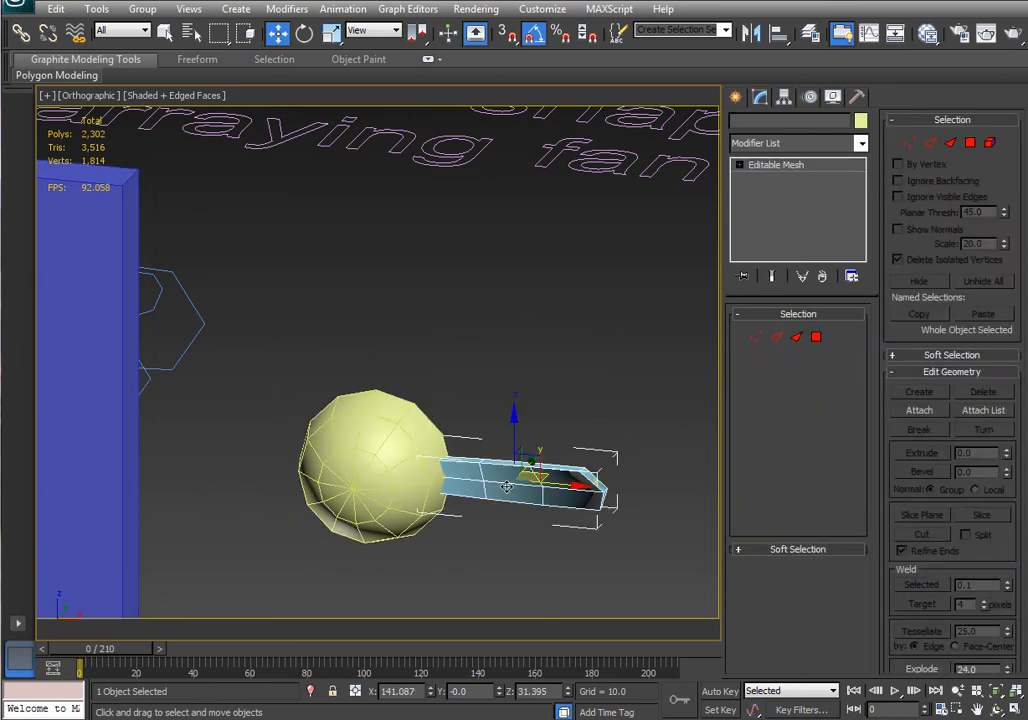
pyautogui.click(328, 414)
pyautogui.click(529, 492)
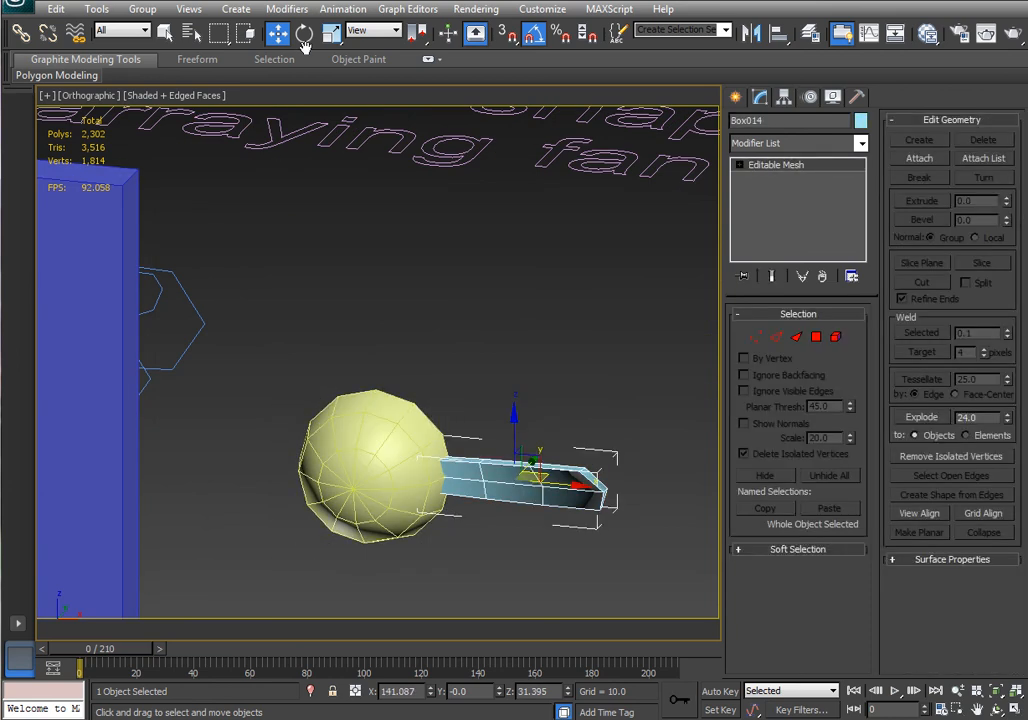
pyautogui.click(372, 30)
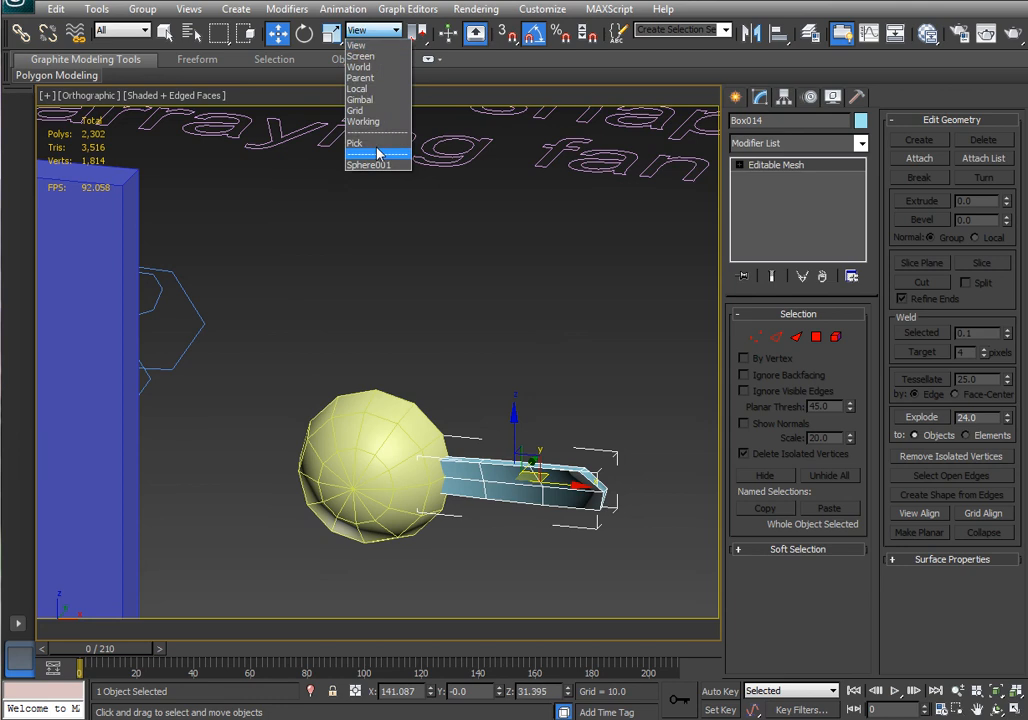
pyautogui.click(370, 144)
pyautogui.click(401, 422)
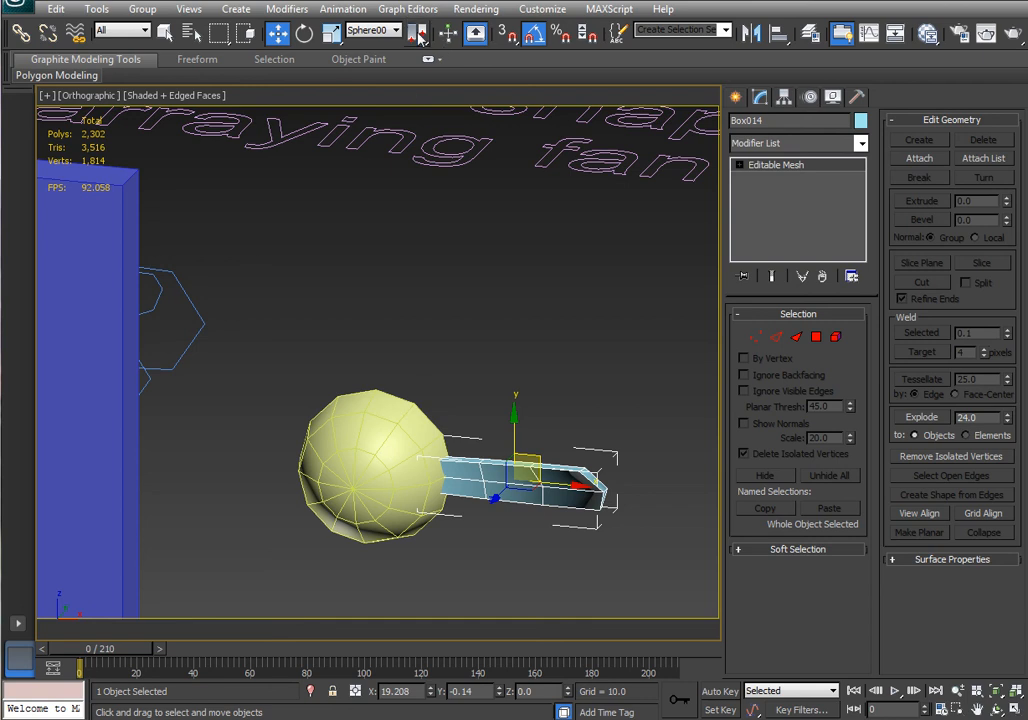
pyautogui.moveTo(417, 32); pyautogui.dragTo(420, 118)
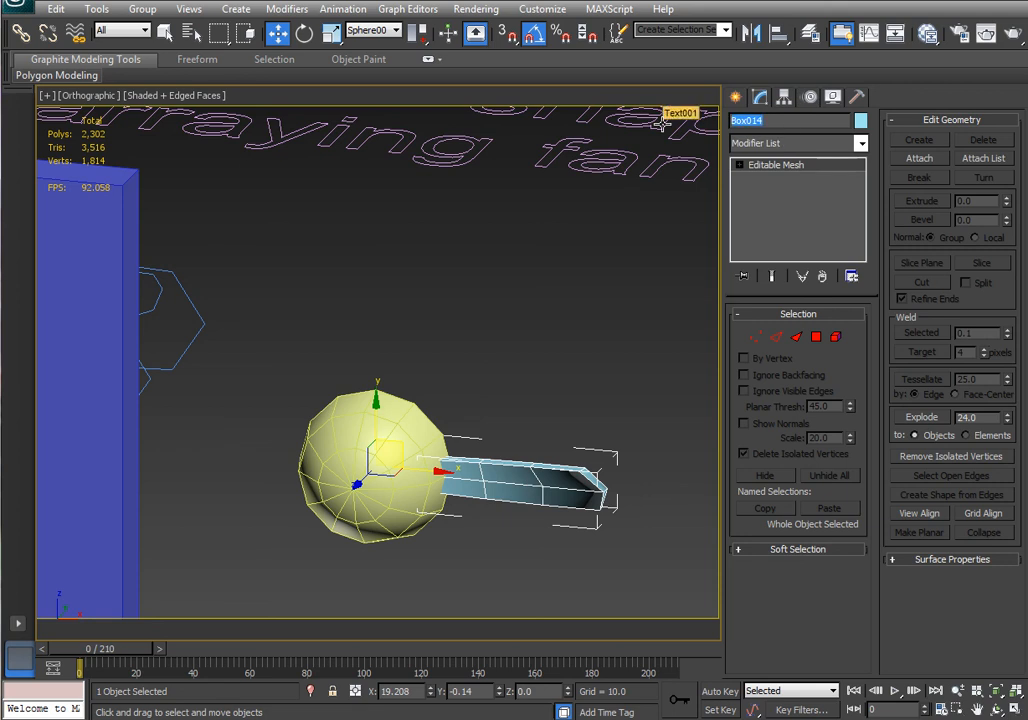
# Rename the box fanblade001 and array it into 10 instances rotated around the sphere's Z axis.
pyautogui.write('fanblade001')
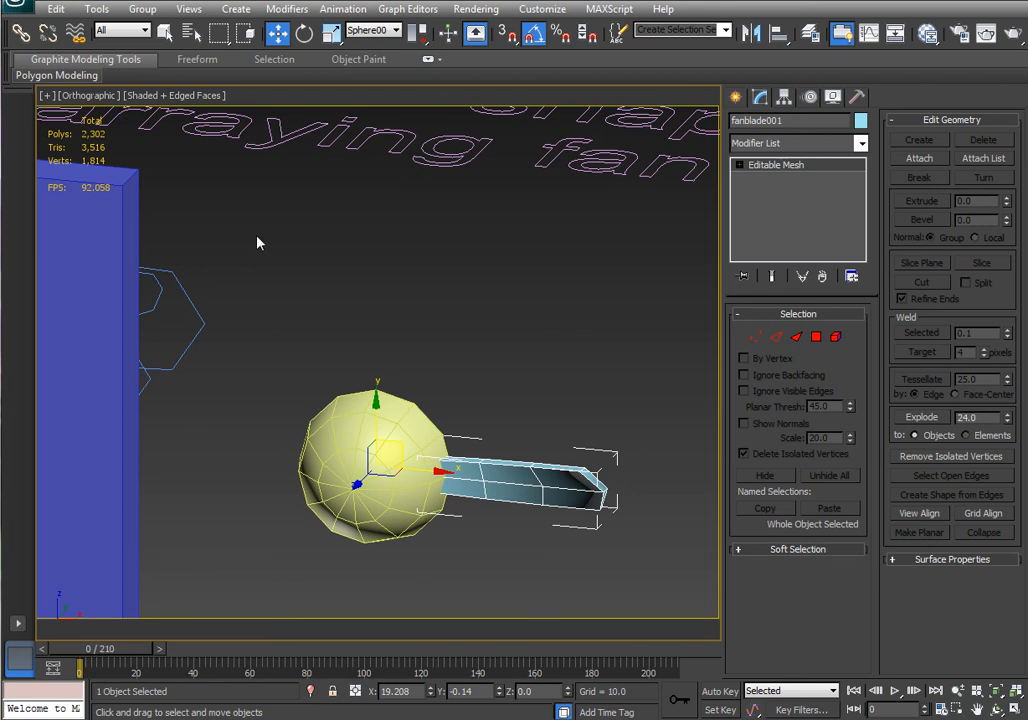
pyautogui.click(96, 9)
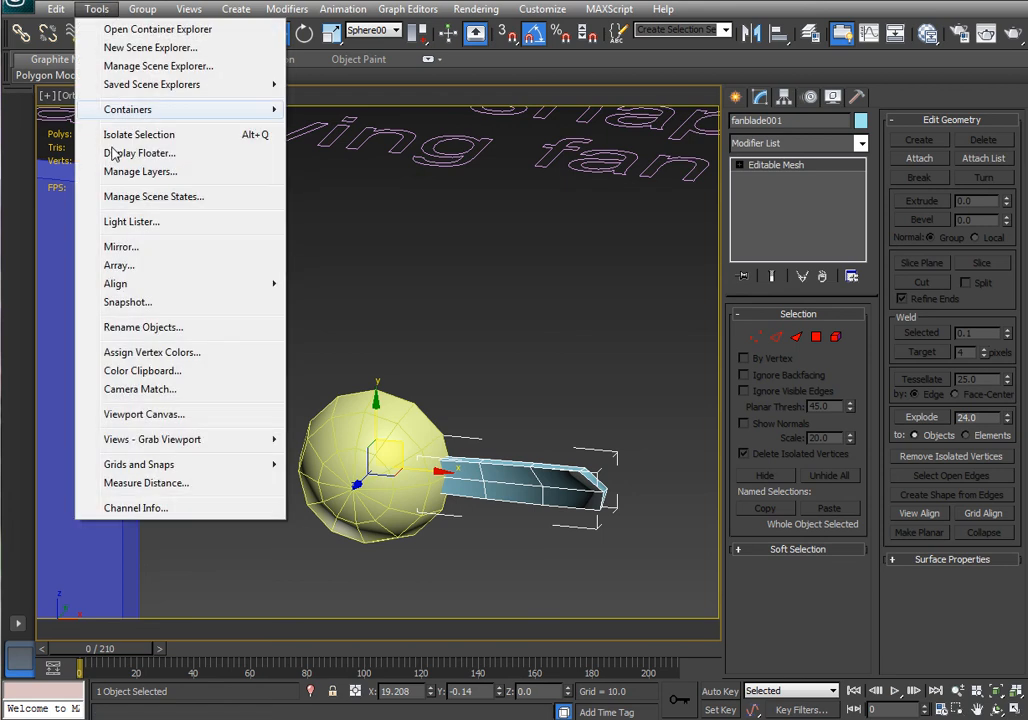
pyautogui.click(120, 265)
pyautogui.click(428, 399)
pyautogui.click(428, 399)
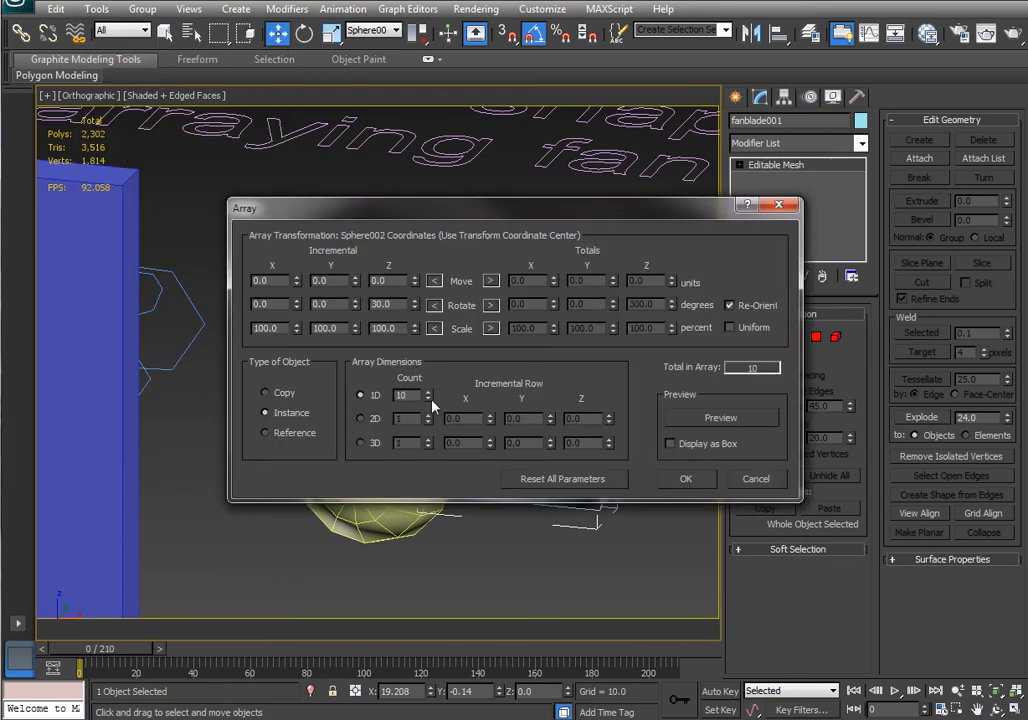
pyautogui.doubleClick(388, 304)
pyautogui.click(688, 479)
# Select fanblade001 through fanblade010 and link them to the half sphere.
pyautogui.scroll(1, 560, 460)
pyautogui.scroll(-2, 560, 440)
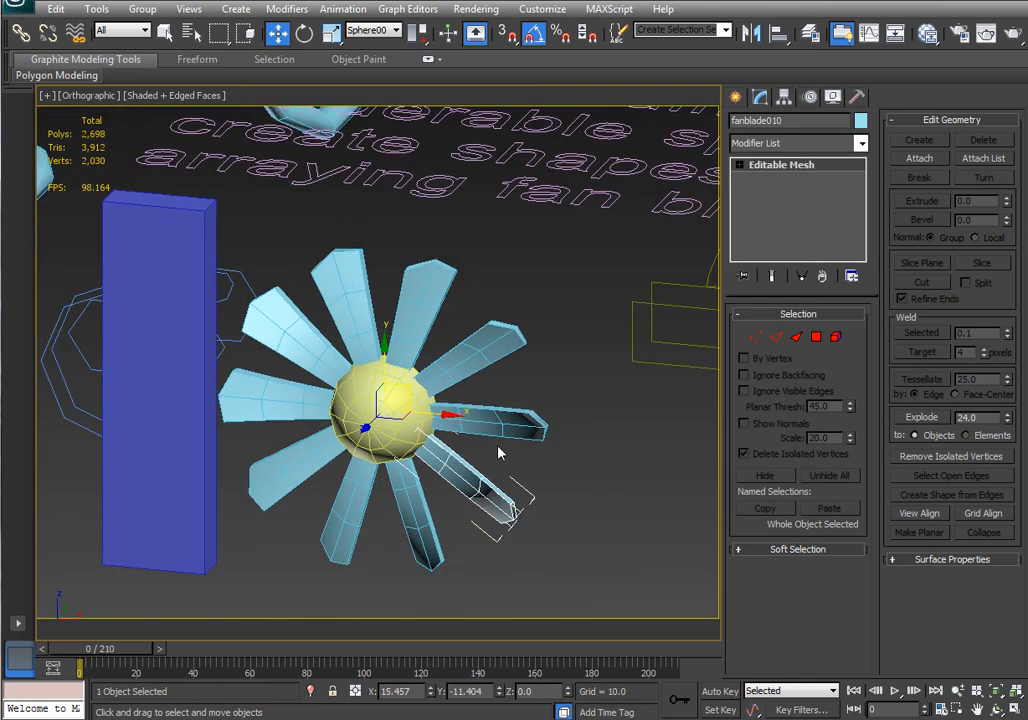
pyautogui.scroll(1, 498, 452)
pyautogui.click(515, 431)
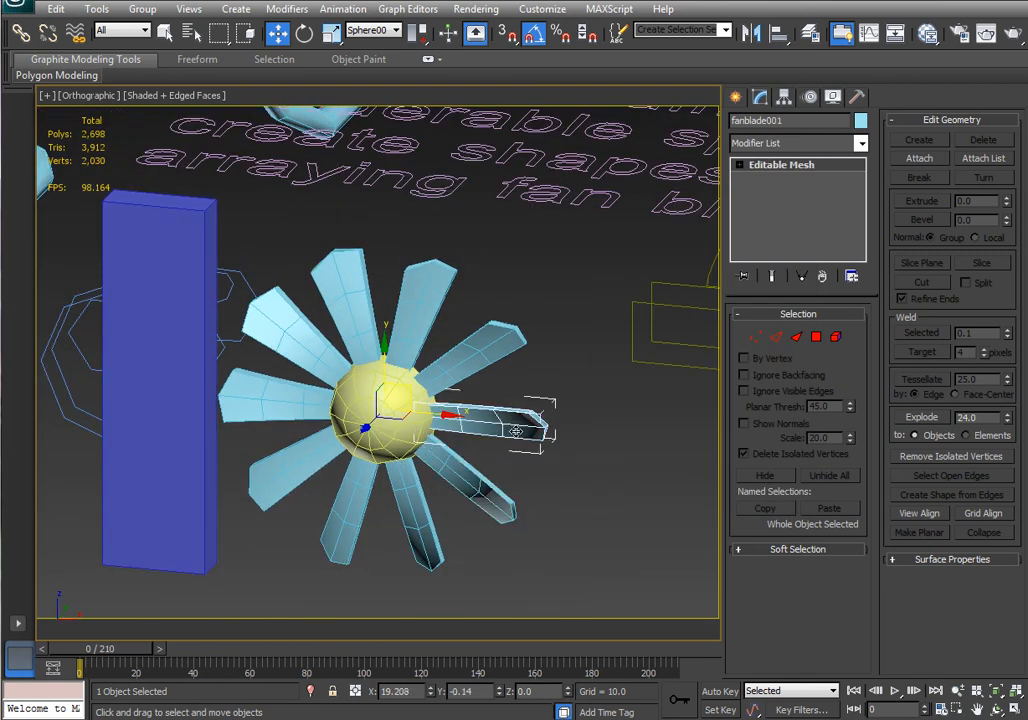
pyautogui.press('h')
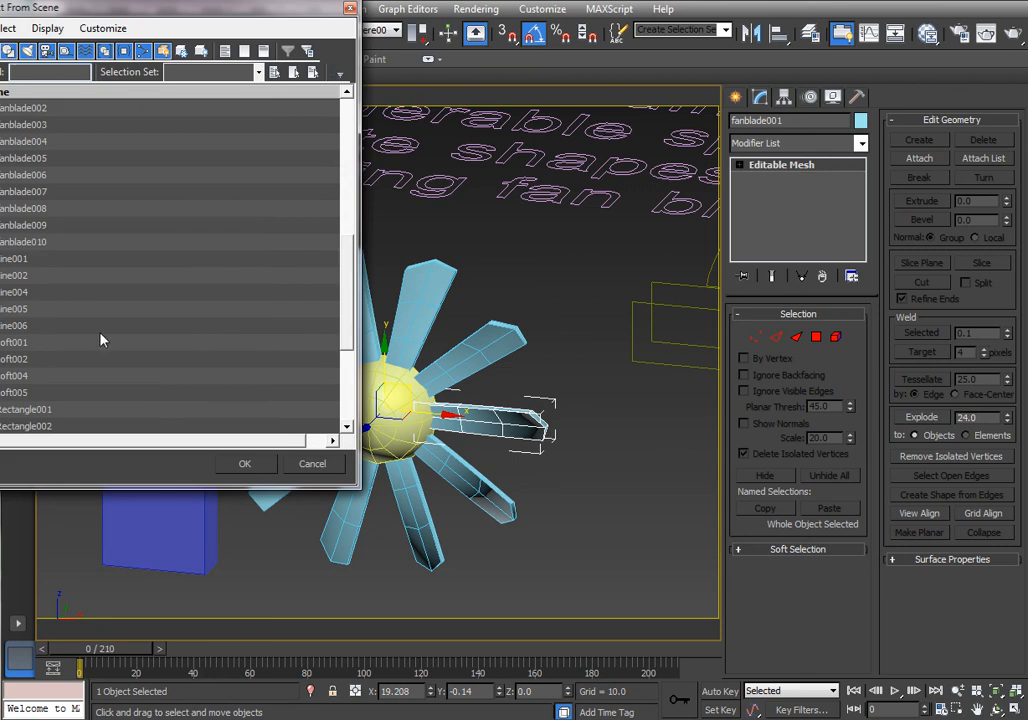
pyautogui.scroll(2, 160, 277)
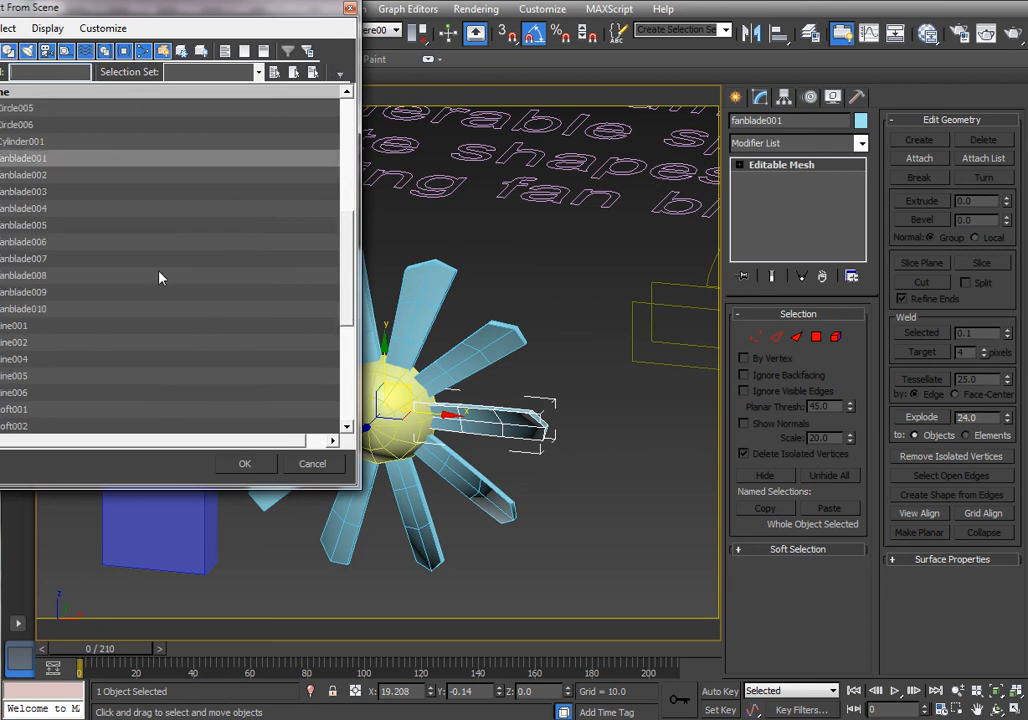
pyautogui.click(108, 310)
pyautogui.keyDown('shift'); pyautogui.click(101, 158); pyautogui.keyUp('shift')
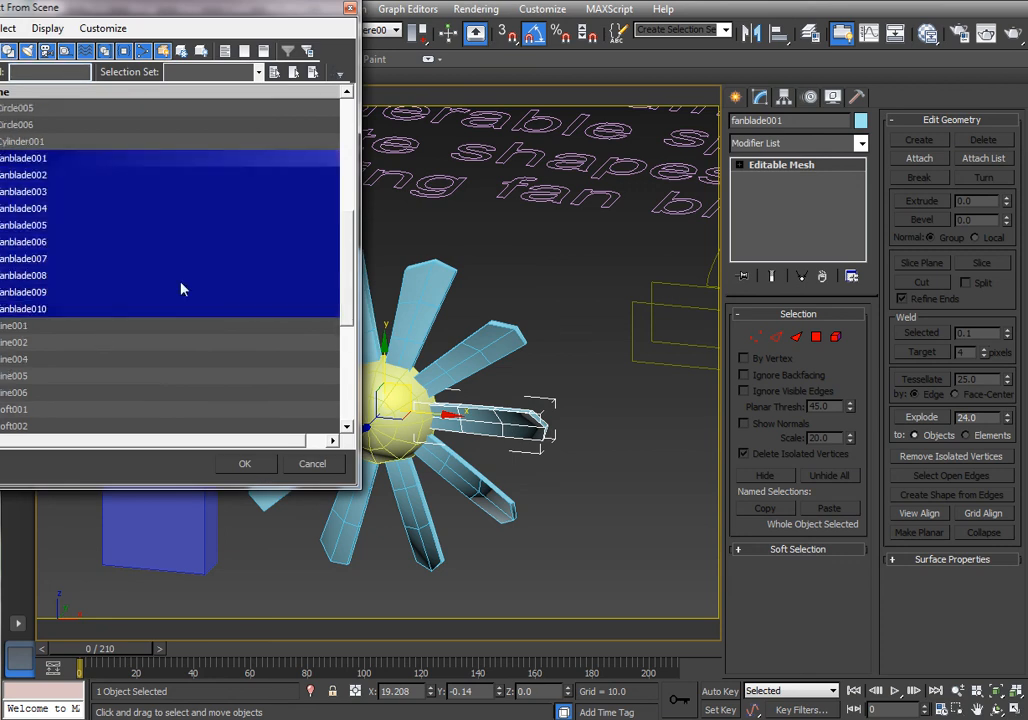
pyautogui.click(258, 470)
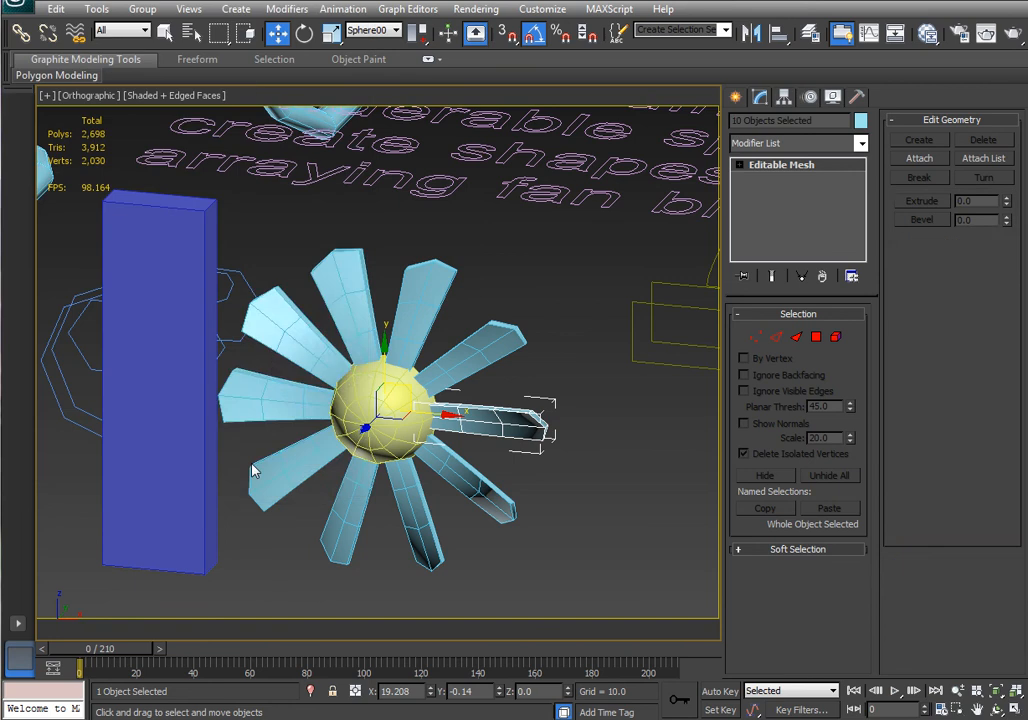
pyautogui.click(20, 33)
pyautogui.moveTo(512, 428); pyautogui.dragTo(378, 388)
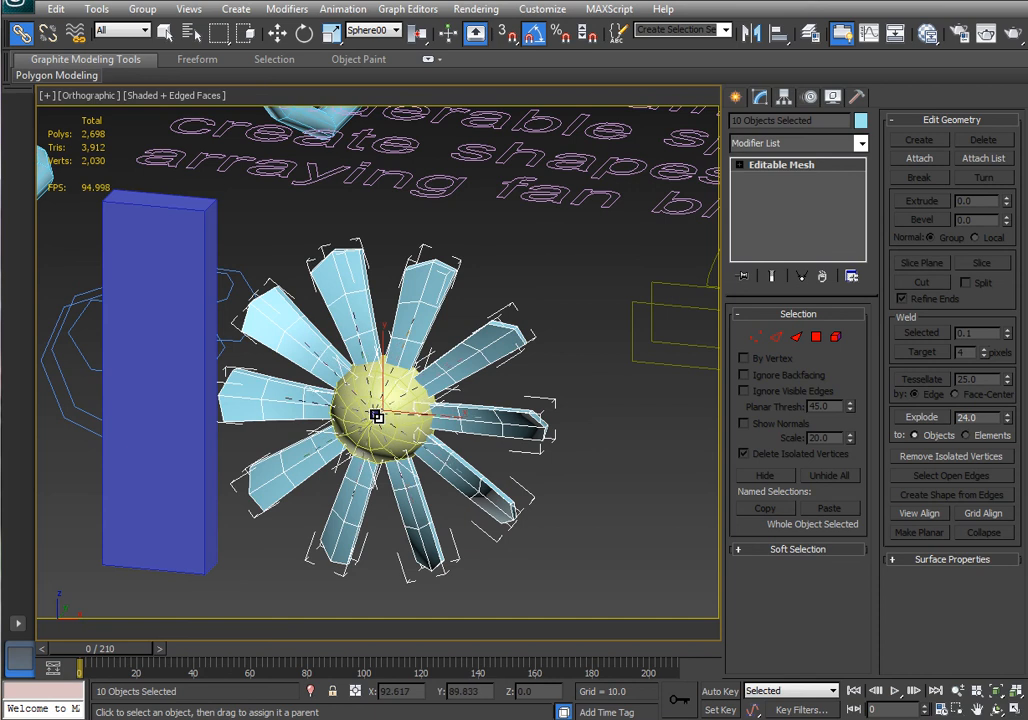
# Rotate the half sphere with its linked blades 90 degrees.
pyautogui.click(305, 33)
pyautogui.click(390, 402)
pyautogui.moveTo(429, 384); pyautogui.dragTo(578, 415)
pyautogui.scroll(-5, 377, 411)
pyautogui.moveTo(377, 411)
pyautogui.mouseDown(button='middle')
pyautogui.moveTo(497, 451)
pyautogui.moveTo(384, 424)
pyautogui.mouseUp(button='middle')
pyautogui.scroll(5, 545, 446)
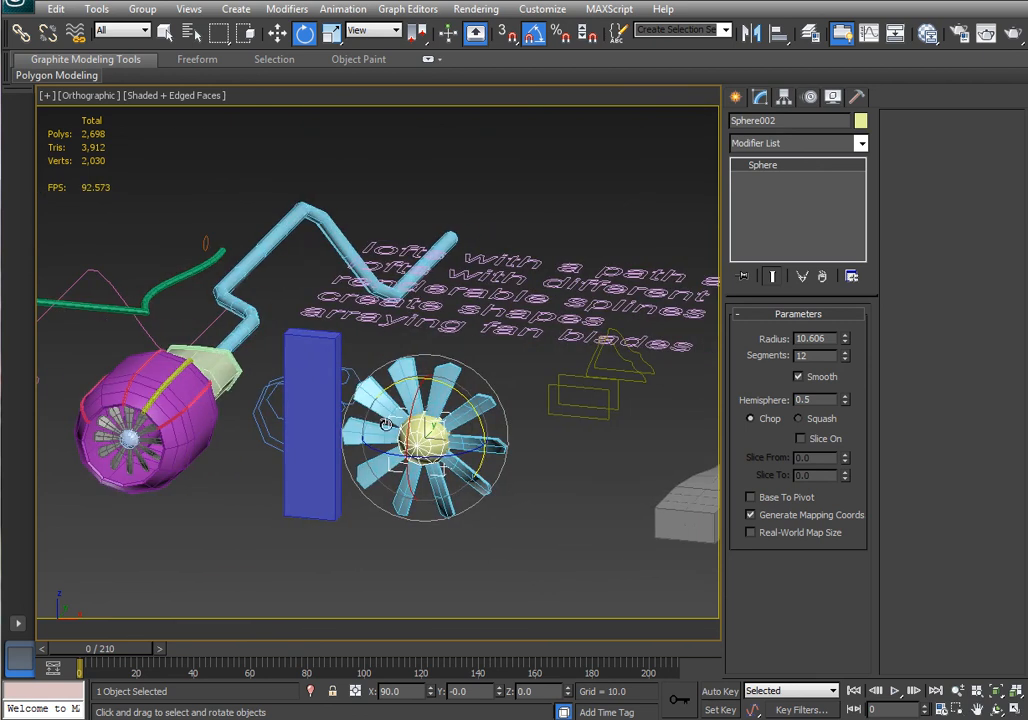
pyautogui.keyDown('alt'); pyautogui.moveTo(400, 419); pyautogui.dragTo(452, 440, button='middle'); pyautogui.keyUp('alt')
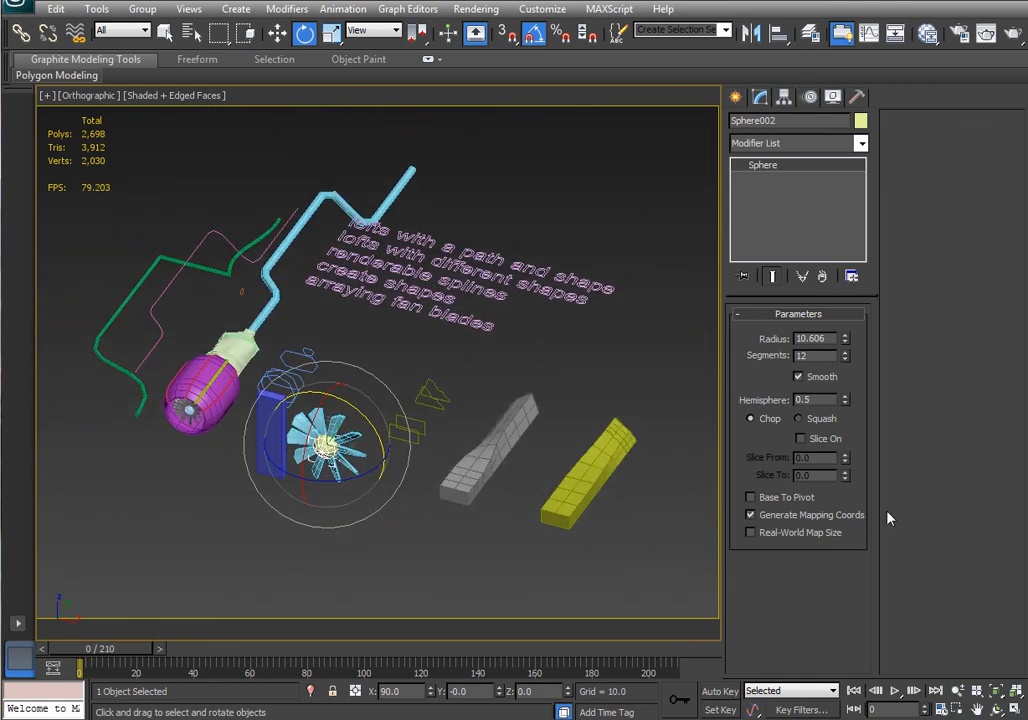